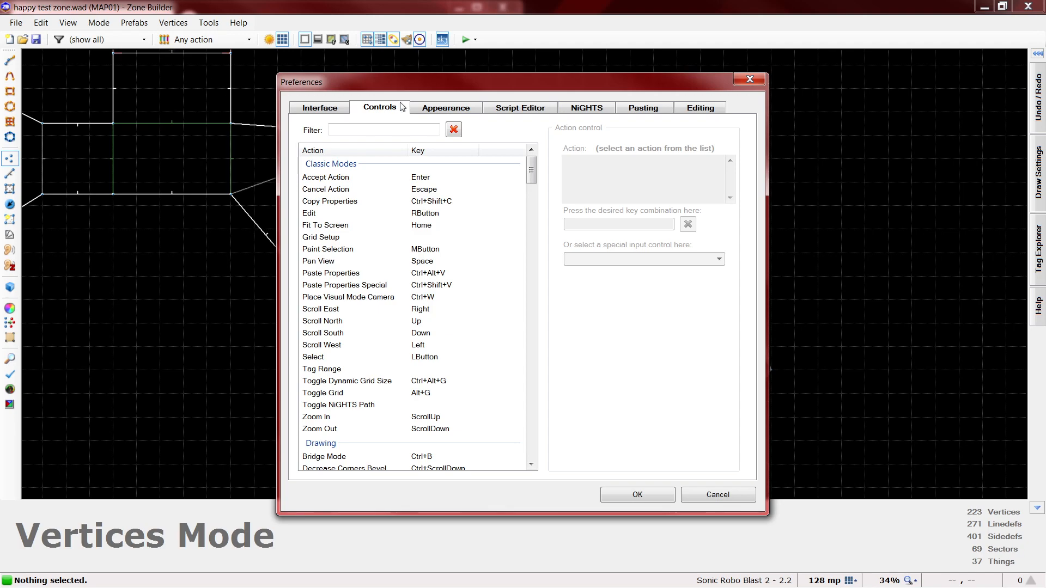
Look through the control key bindings and close the preferences without changing anything
mouse_move(534, 169)
mouse_down()
mouse_move(538, 464)
mouse_move(536, 164)
mouse_up()
mouse_move(530, 177)
mouse_down()
mouse_move(536, 335)
mouse_move(537, 163)
mouse_up()
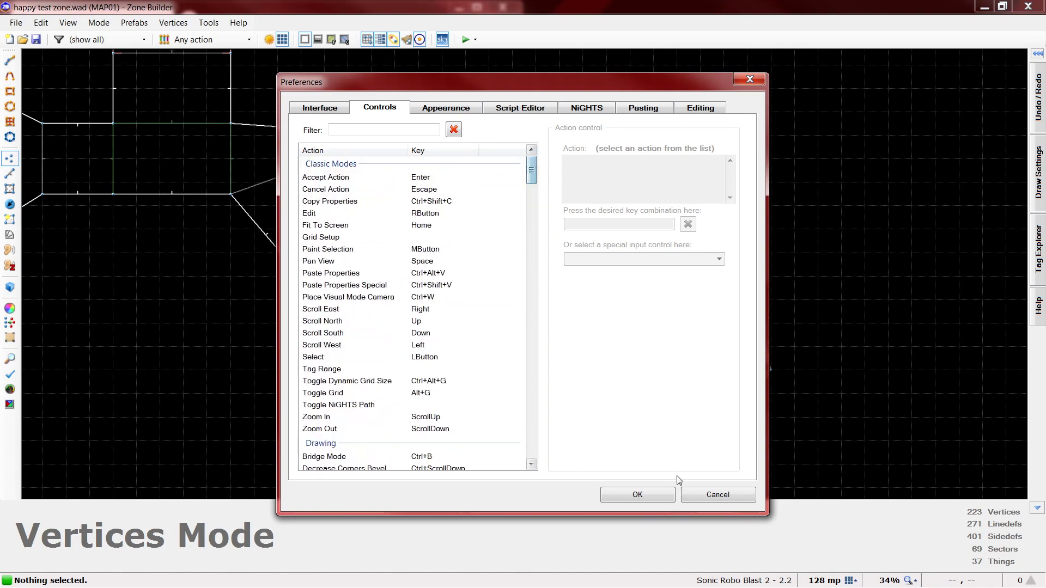
click(710, 493)
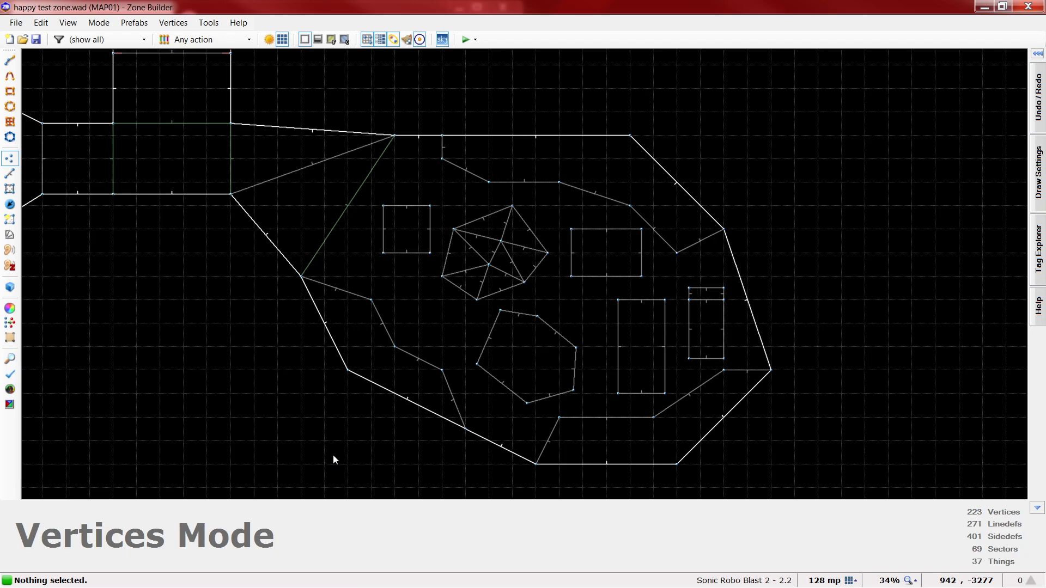
Inspect the large grassy room and its raised platforms in the 3D view with the highlight toggled, and return to the 2D map
scroll(414, 414, up, 1)
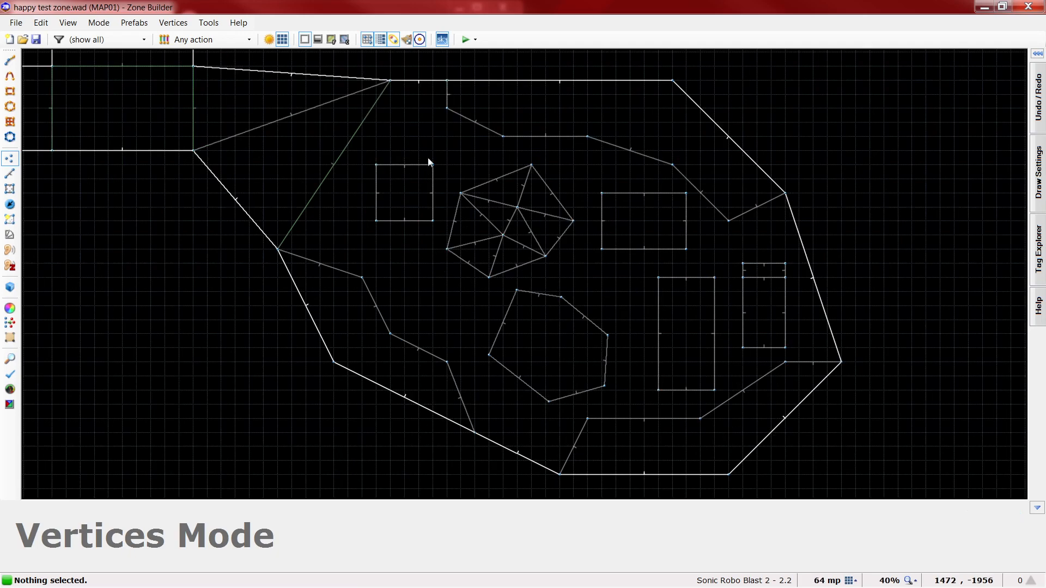
key(w)
key(e)
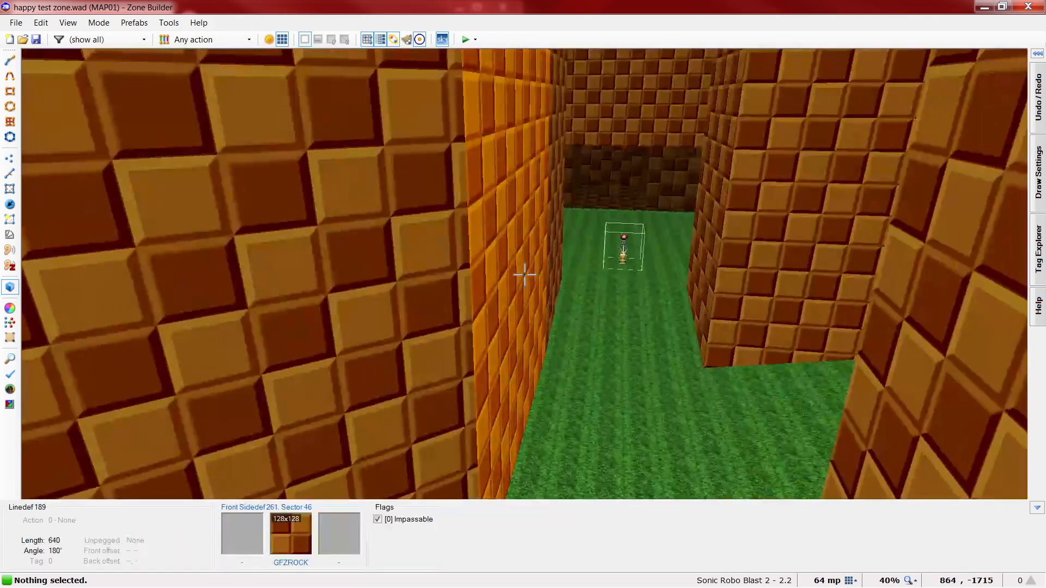
key(h)
key(e)
key(d)
key(e)
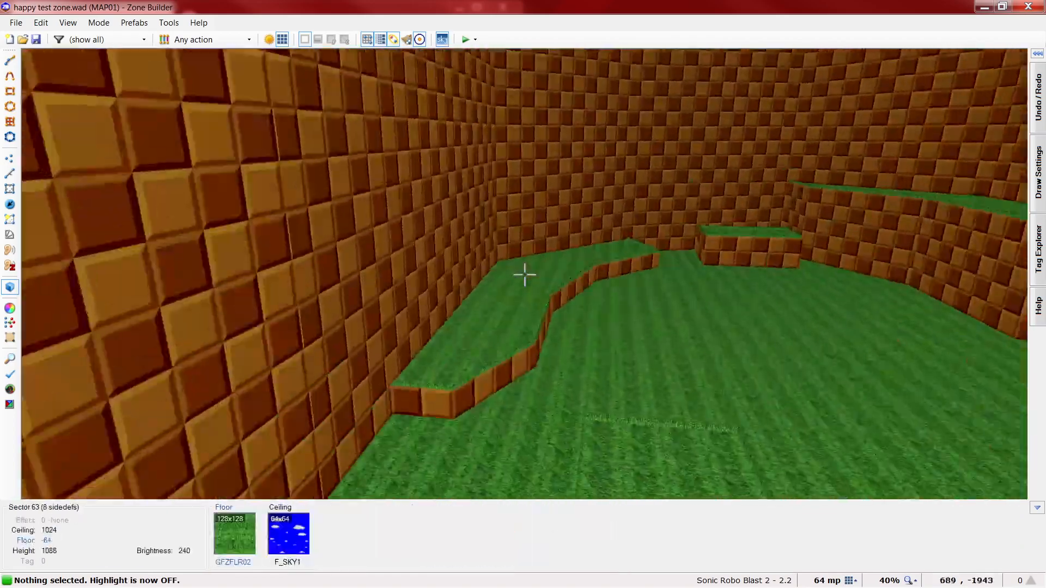
key(d)
key(s)
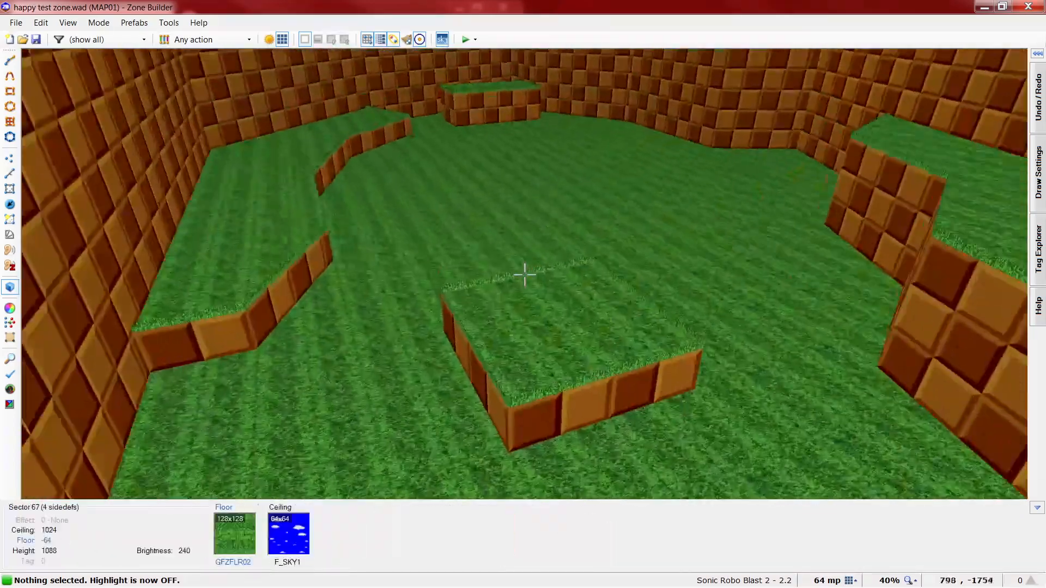
key(e)
key(e)
key(h)
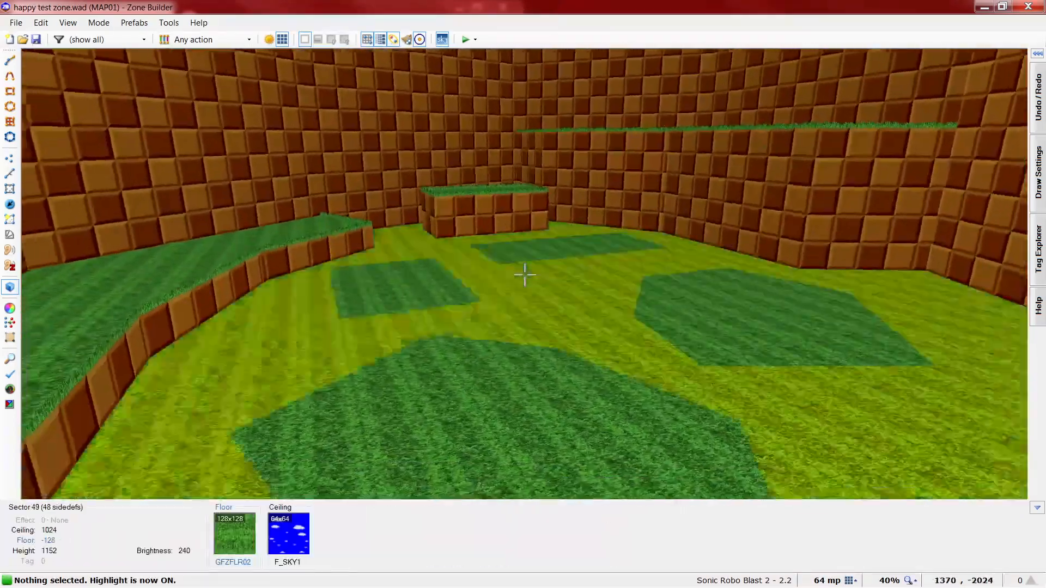
key(e)
key(h)
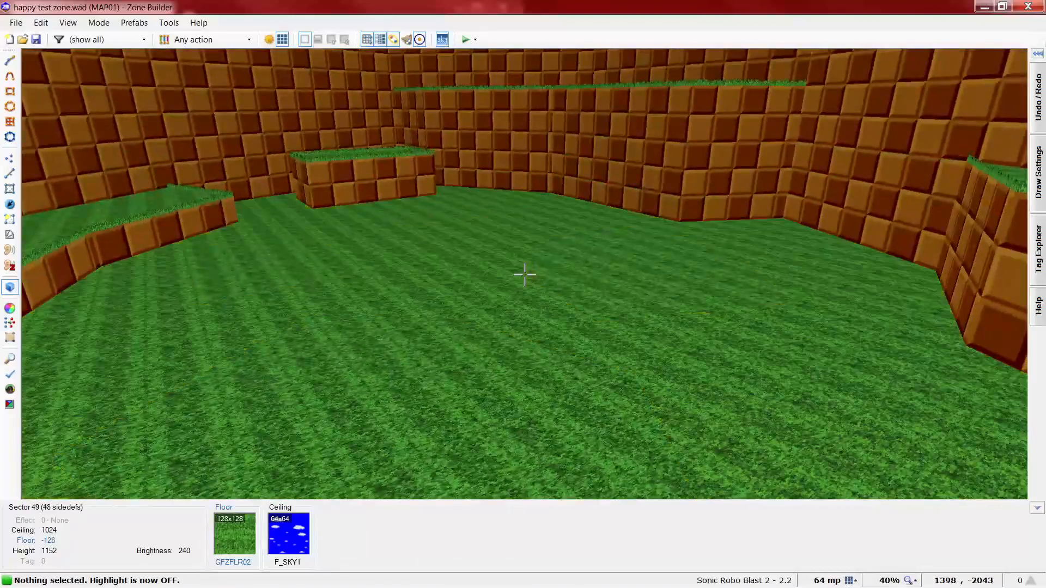
key(d)
key(w)
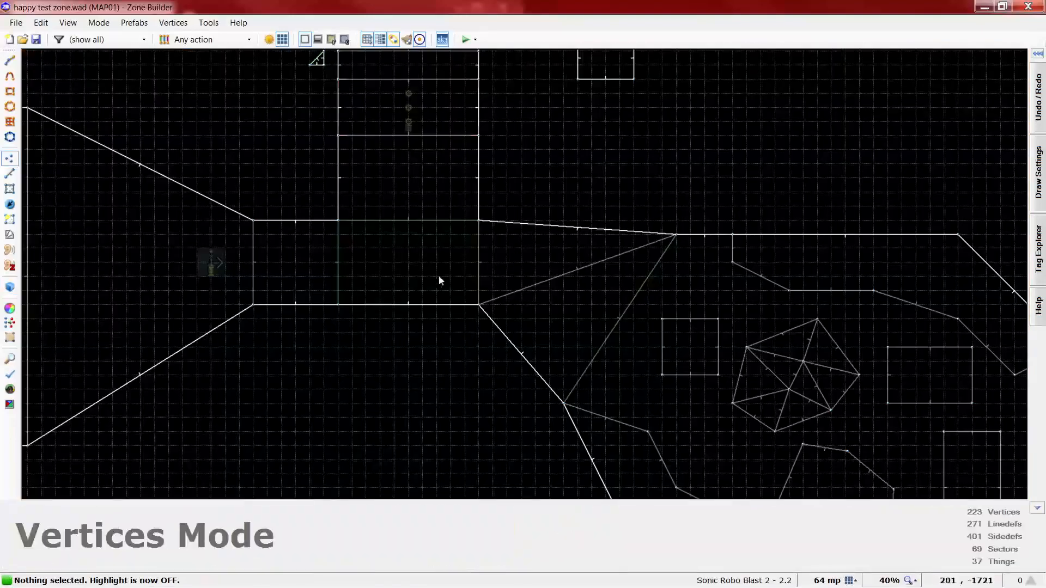
Set the action of the small square platform's upper linedef to 704, Slope Frontside Floor by 3 Tagged Vertex Things
scroll(439, 275, down, 2)
scroll(867, 373, up, 1)
scroll(553, 309, up, 4)
key(l)
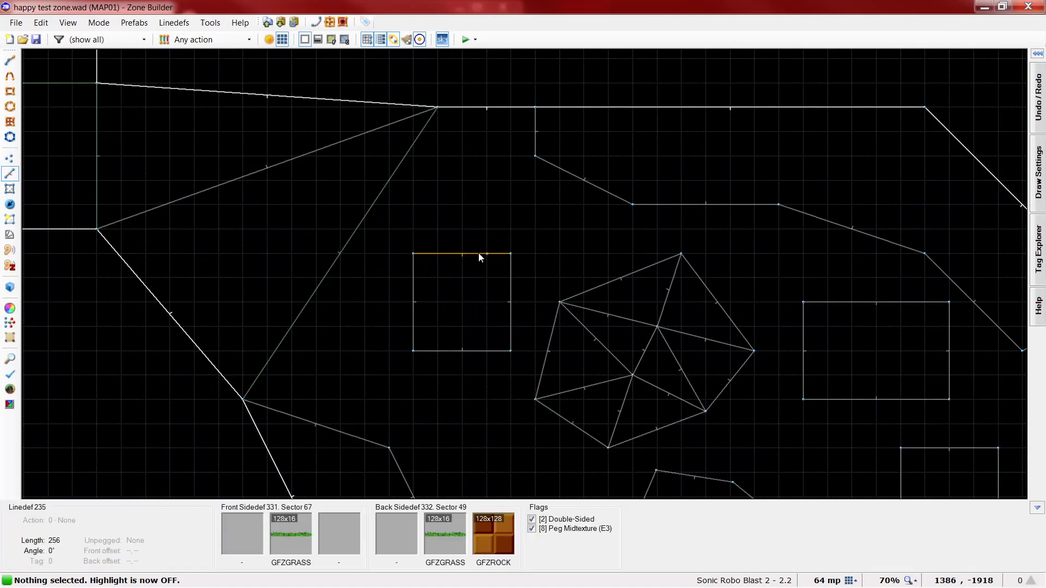
right_click(479, 255)
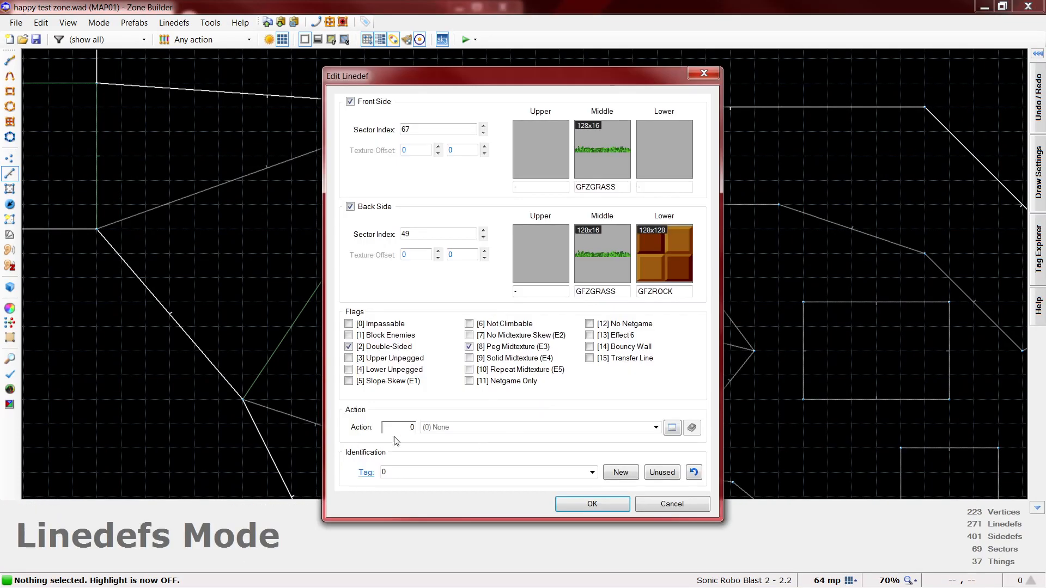
text(700)
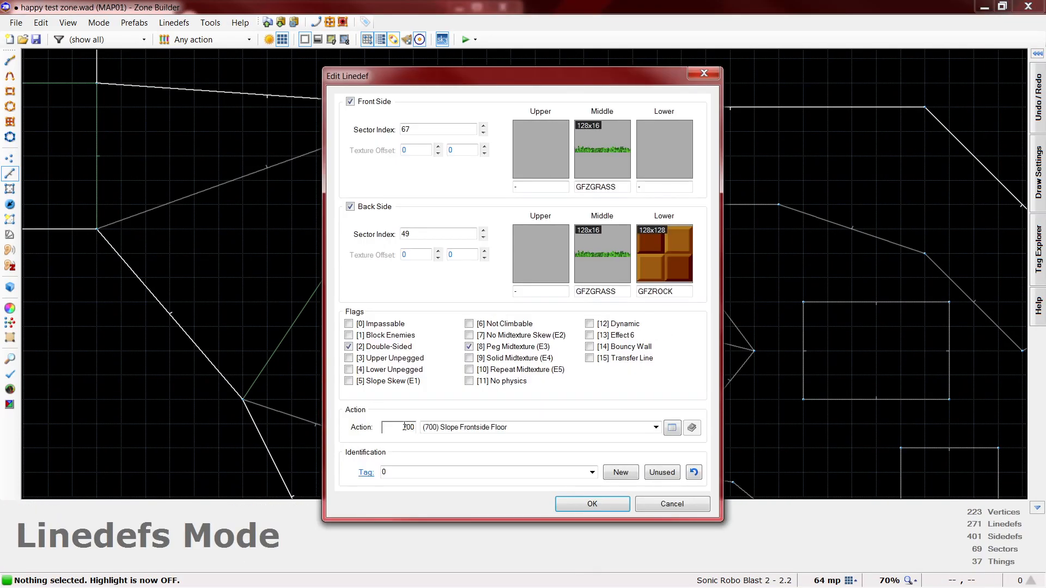
key(BackSpace)
text(3)
key(BackSpace)
text(4)
key(BackSpace)
text(5)
key(BackSpace)
text(4)
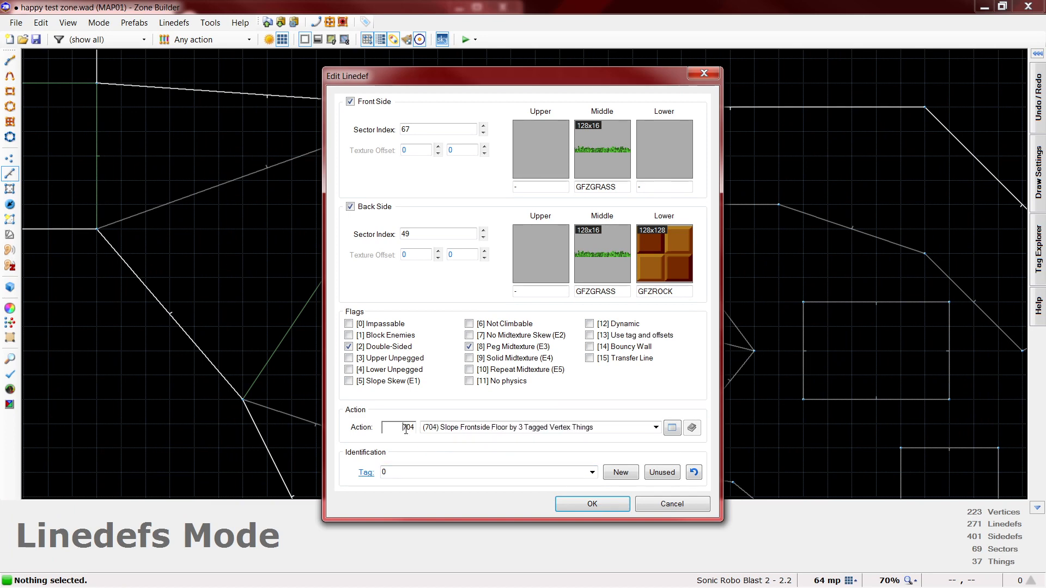
key(BackSpace)
text(5)
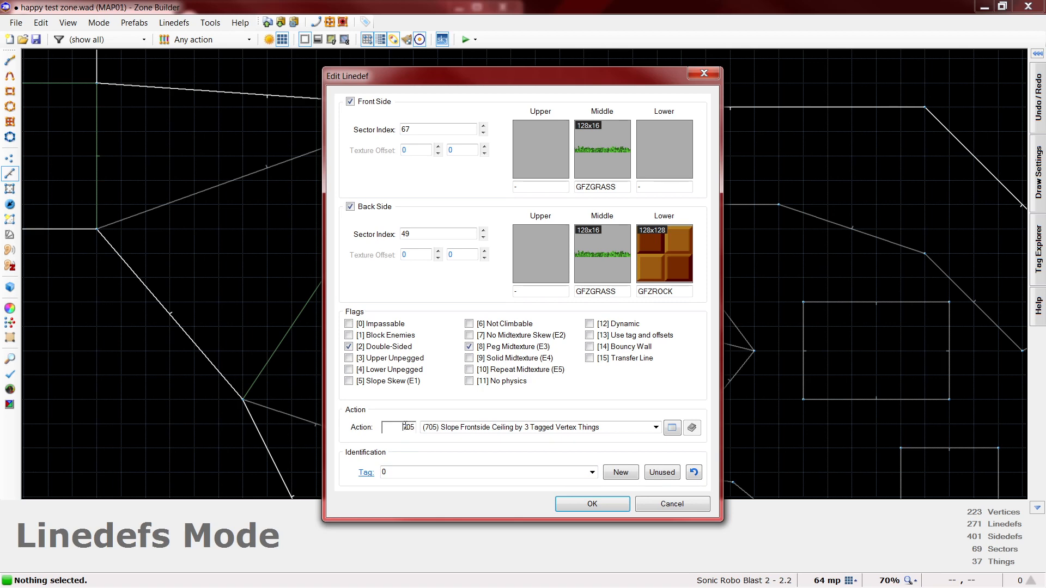
key(BackSpace)
text(4)
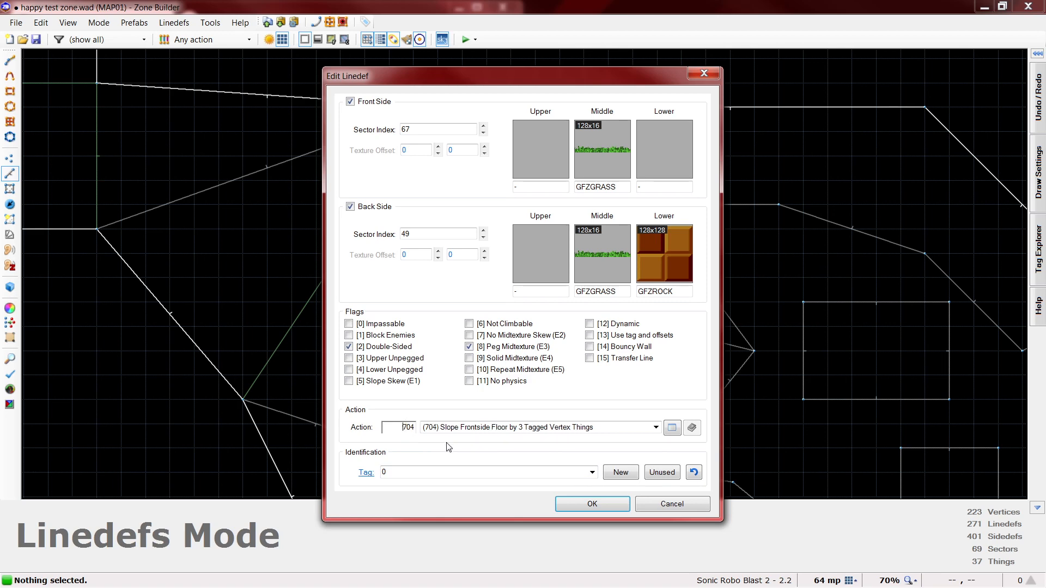
Browse the predefined Slope actions for the linedef and leave the list without picking another one
click(671, 428)
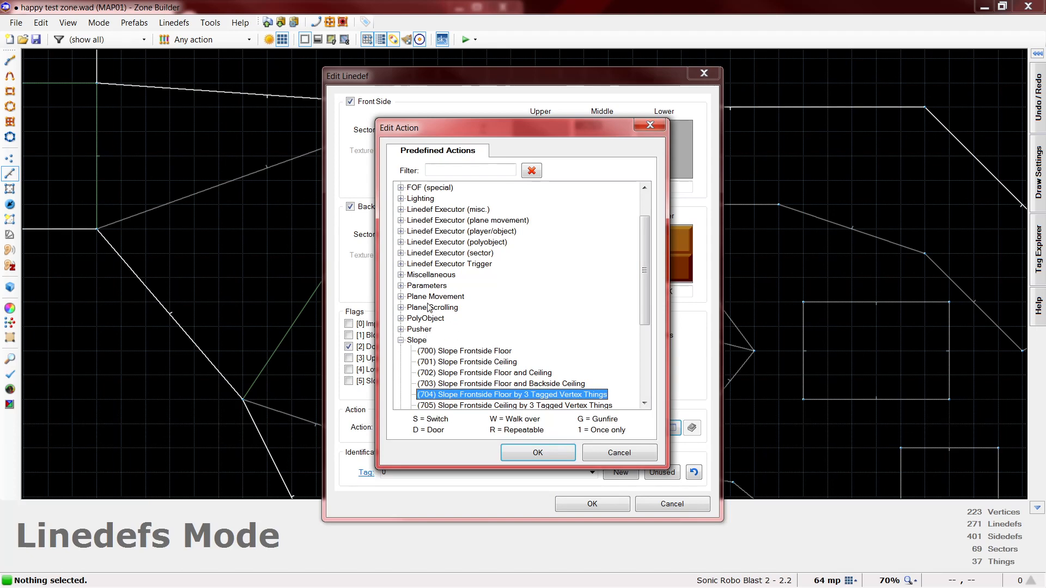
drag(646, 297, 646, 347)
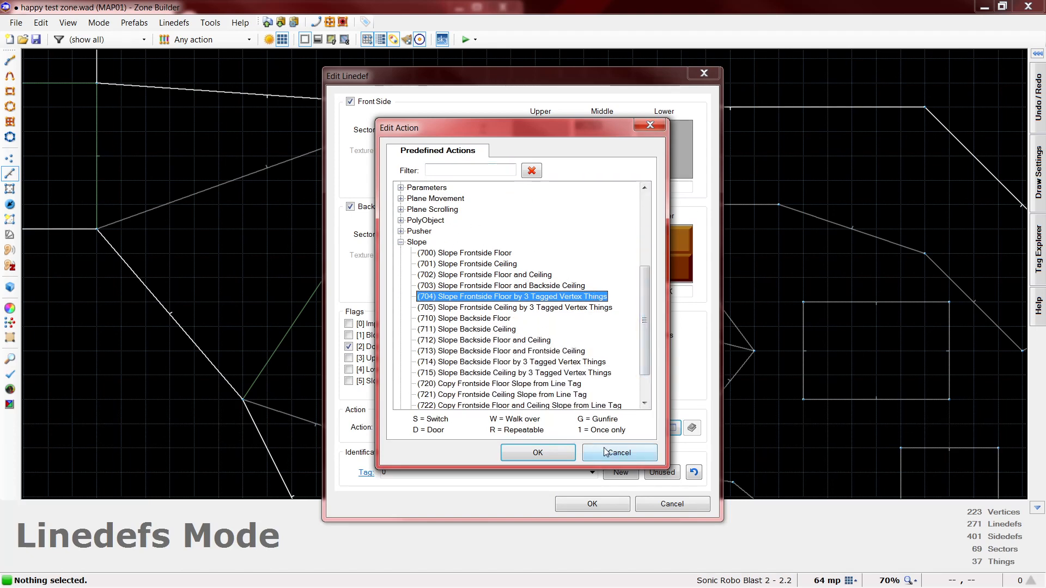
scroll(647, 340, down, 2)
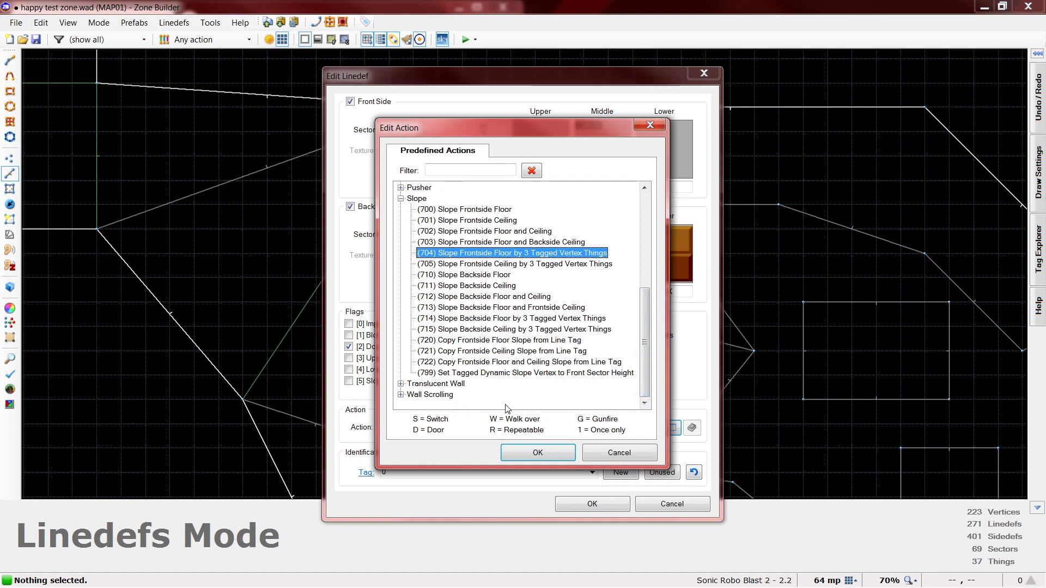
click(599, 454)
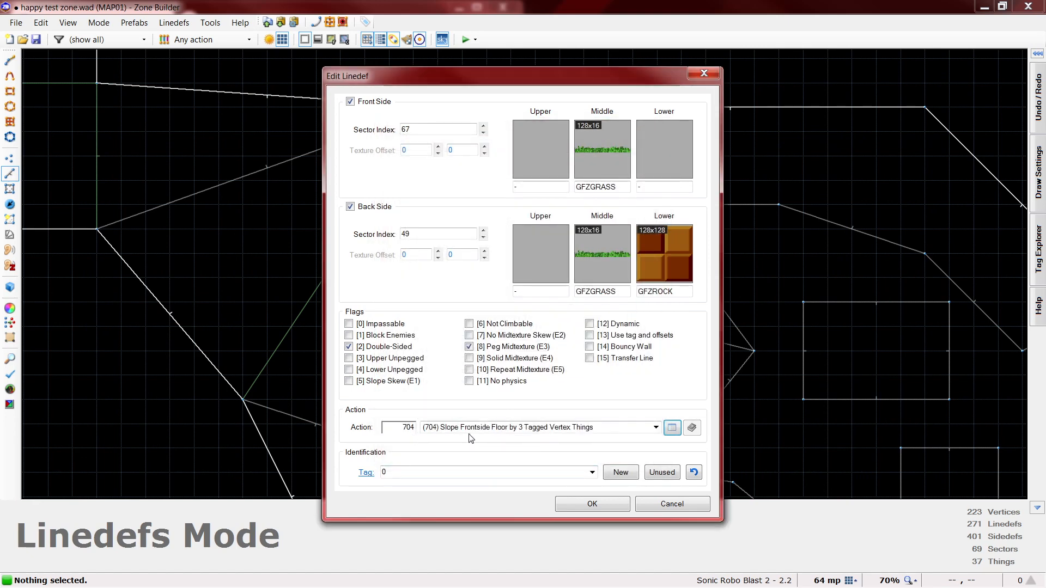
Set the sloped linedef's tag to 20 and apply the linedef changes
click(561, 471)
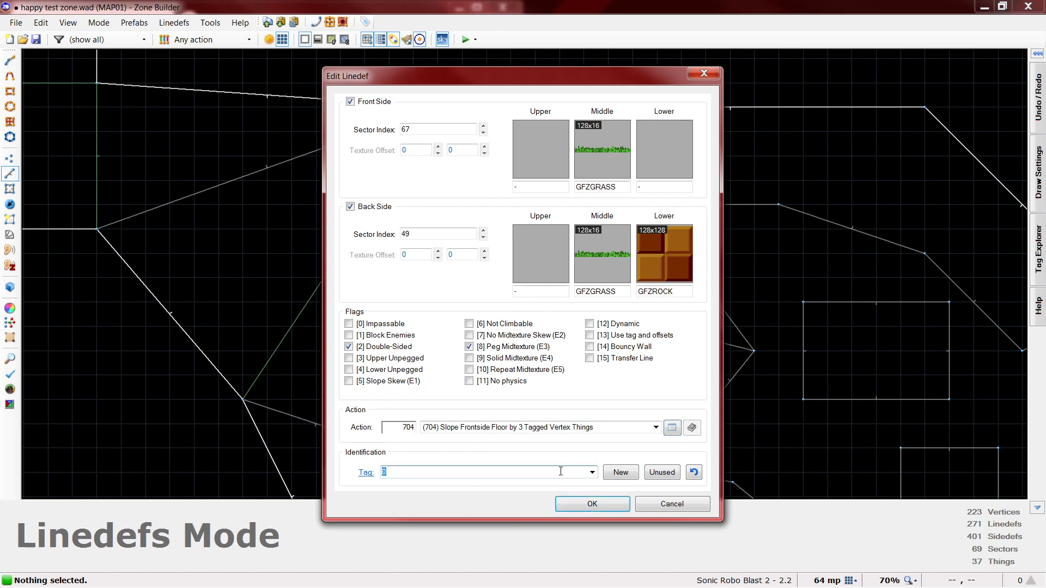
click(621, 471)
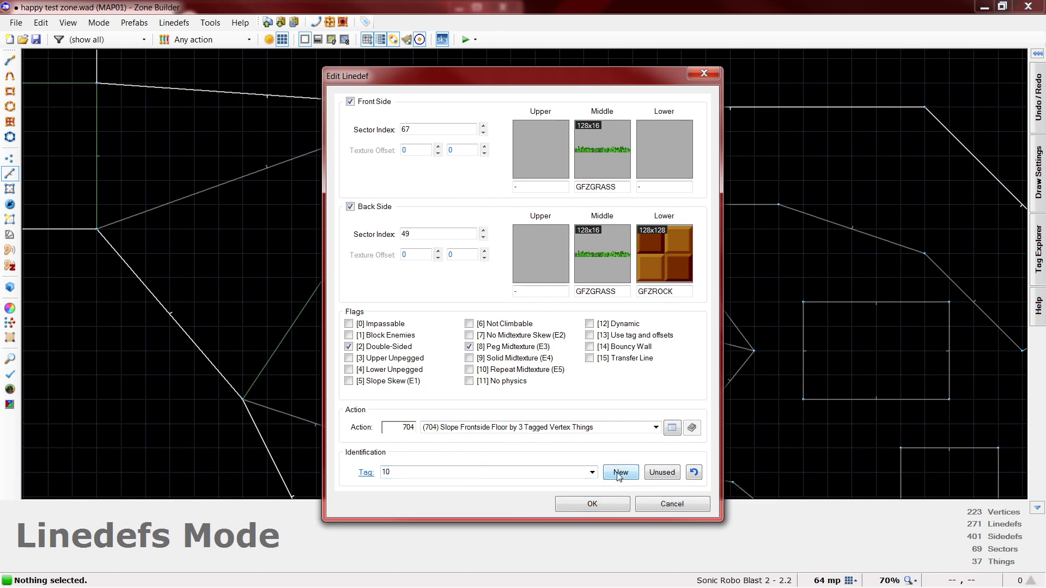
click(593, 472)
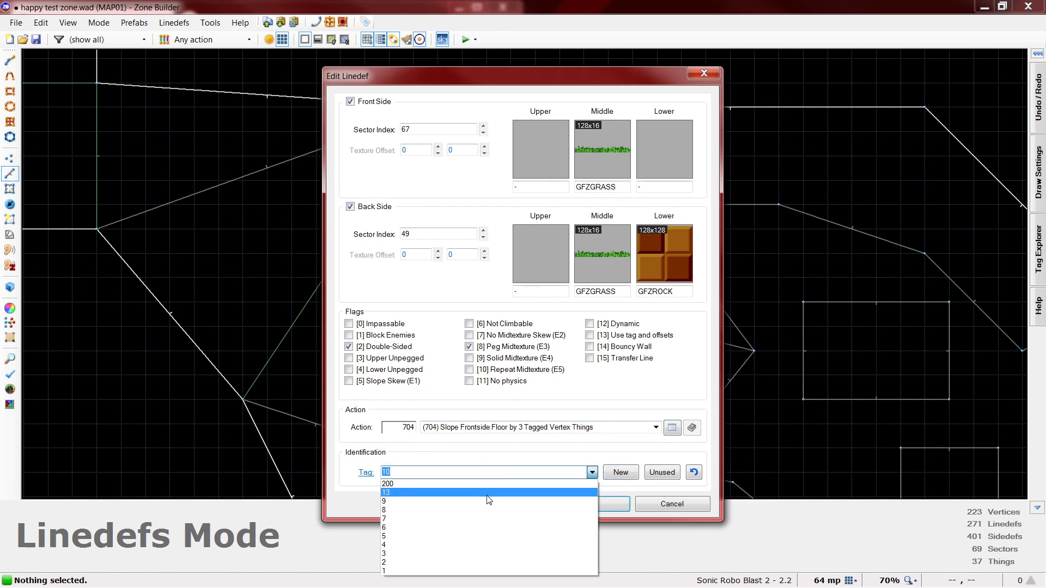
click(491, 472)
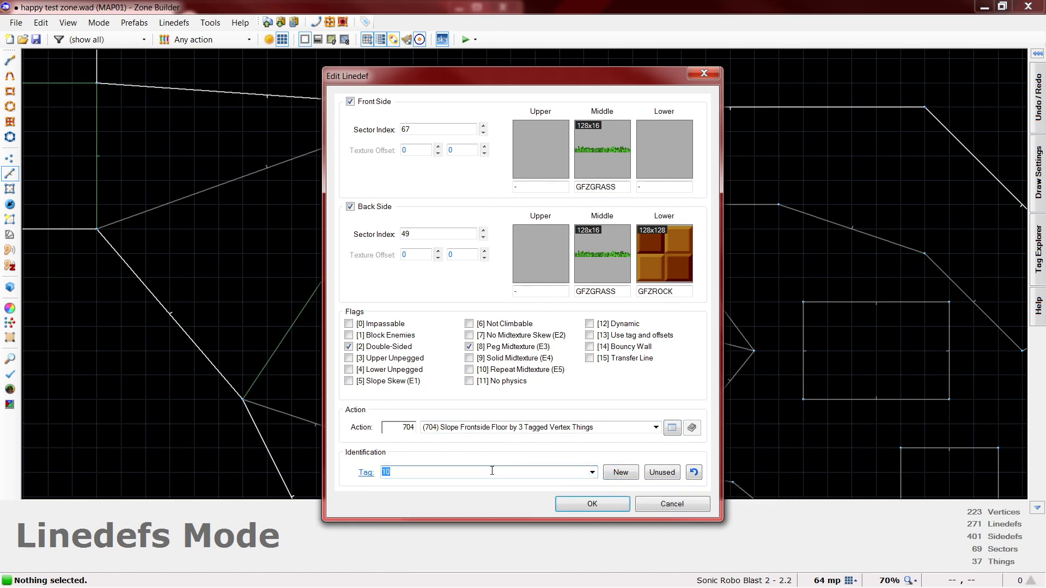
click(593, 473)
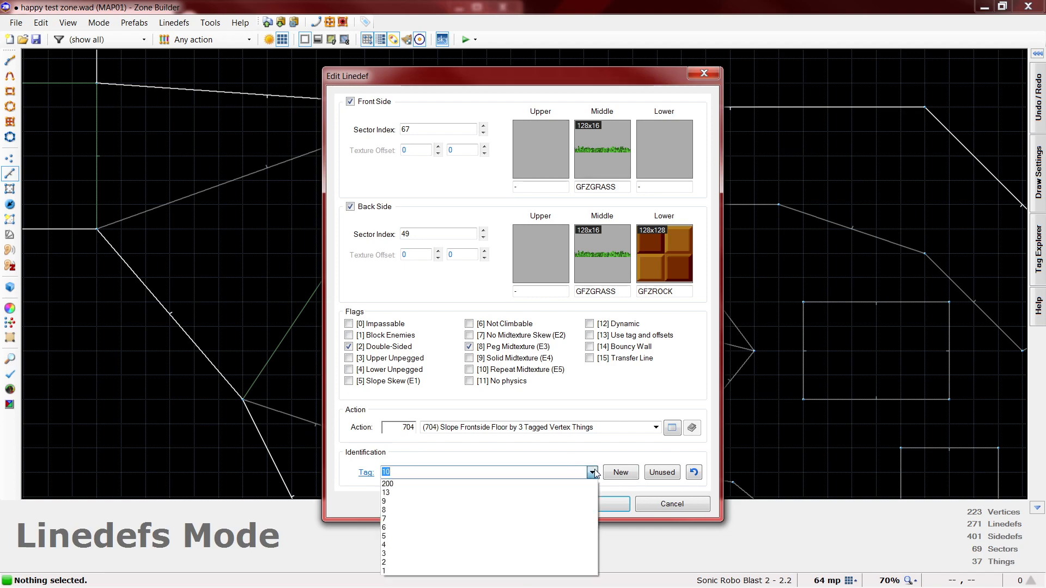
click(592, 472)
text(20)
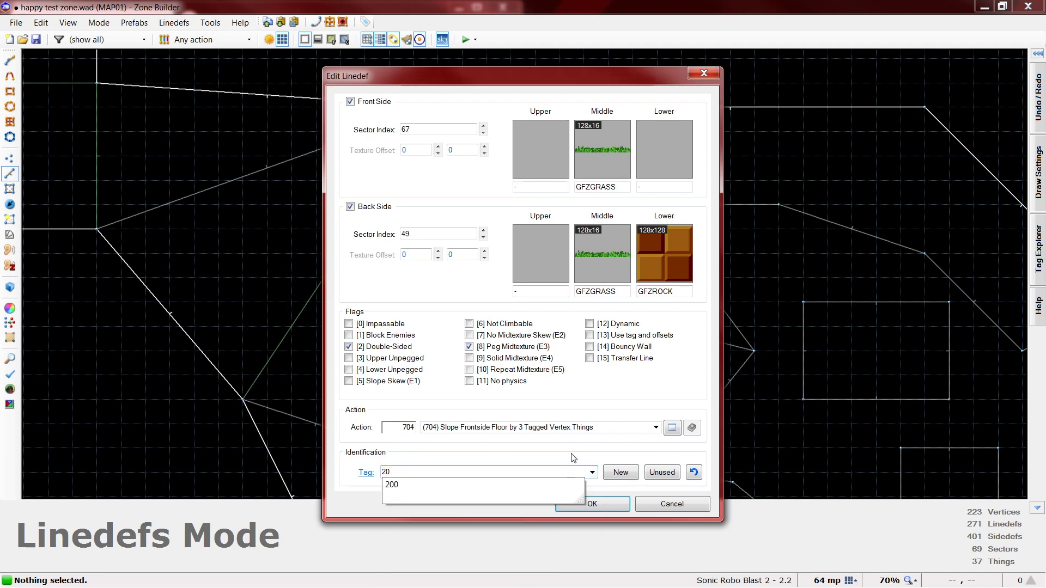
click(603, 504)
Insert a thing just inside the square platform's upper-left corner at 1232, -1936 and make it a Slope Vertex
scroll(479, 261, up, 1)
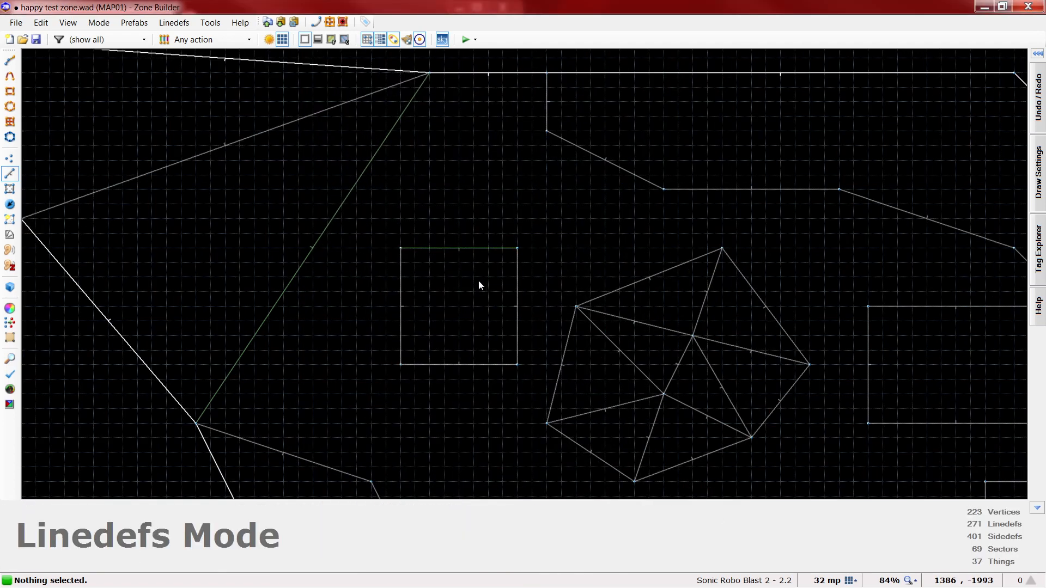
key(t)
scroll(450, 277, up, 4)
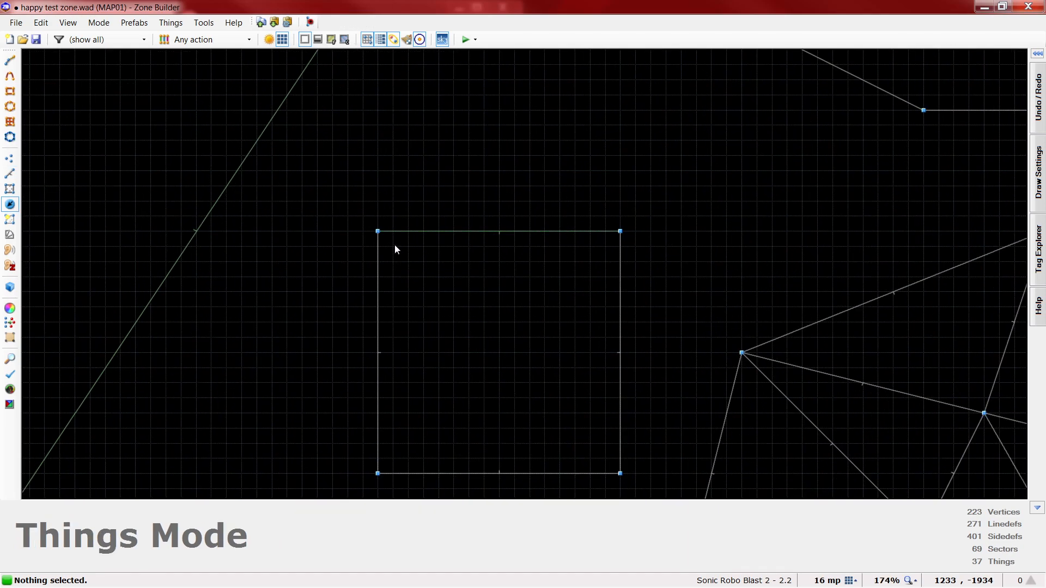
key(Insert)
right_click(394, 258)
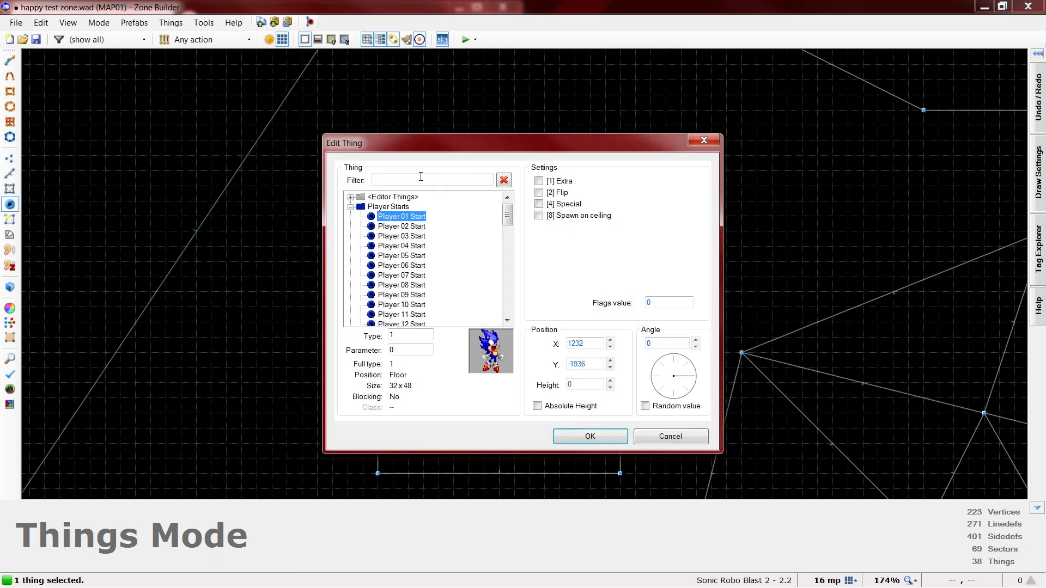
click(420, 178)
text(verte)
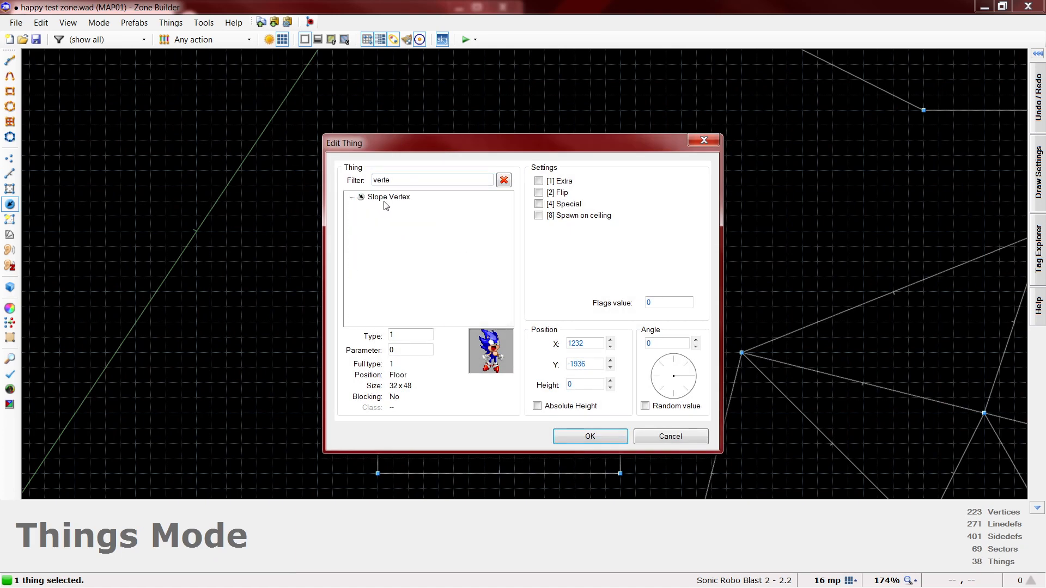
click(387, 198)
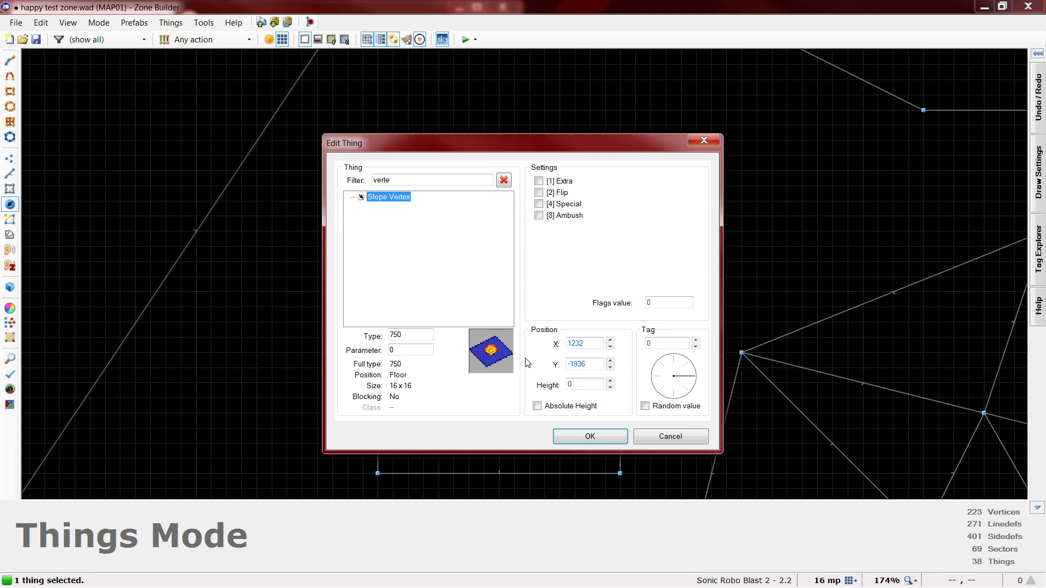
Set the slope vertex's Tag value to 20 and apply the thing changes
drag(549, 138, 856, 124)
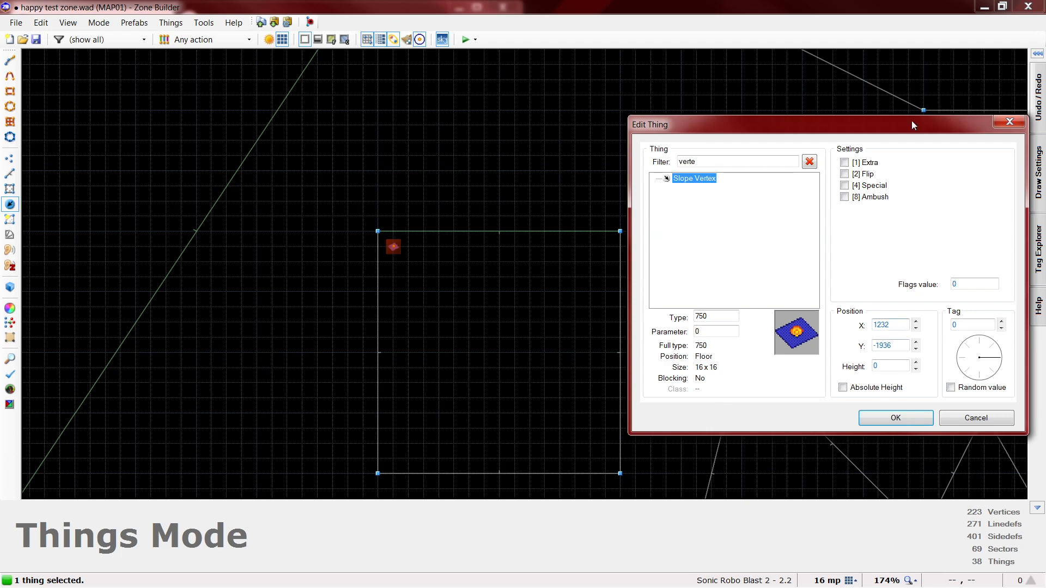
click(951, 325)
text(20)
click(898, 419)
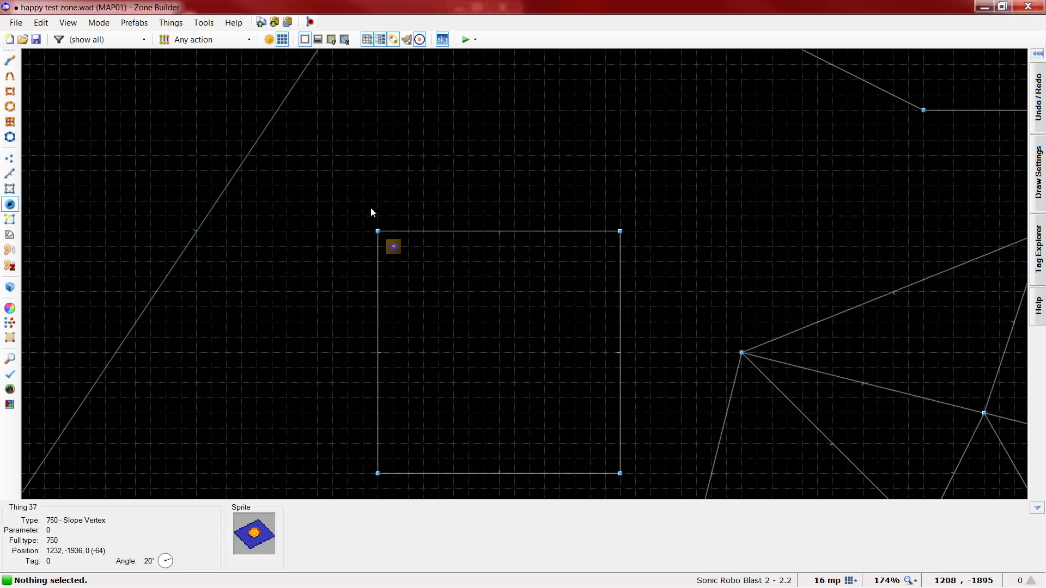
Duplicate the slope vertex to the inside of the square's upper-right corner and to the middle of its lower edge
mouse_move(398, 245)
shift+right_down()
mouse_move(490, 287)
mouse_move(612, 244)
mouse_move(534, 461)
mouse_move(499, 459)
shift+right_up()
key(c)
Try moving the three slope vertices to other spots inside the square, and undo the three moves
drag(605, 248, 590, 353)
drag(499, 458, 414, 399)
drag(399, 248, 475, 248)
key(ctrl+z)
key(ctrl+z)
key(ctrl+z)
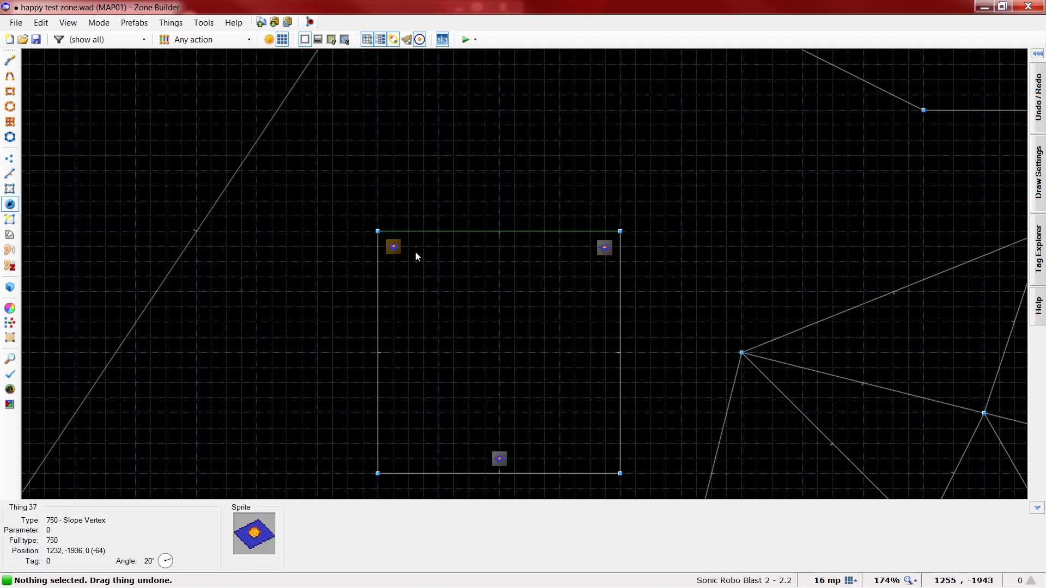
scroll(419, 265, down, 5)
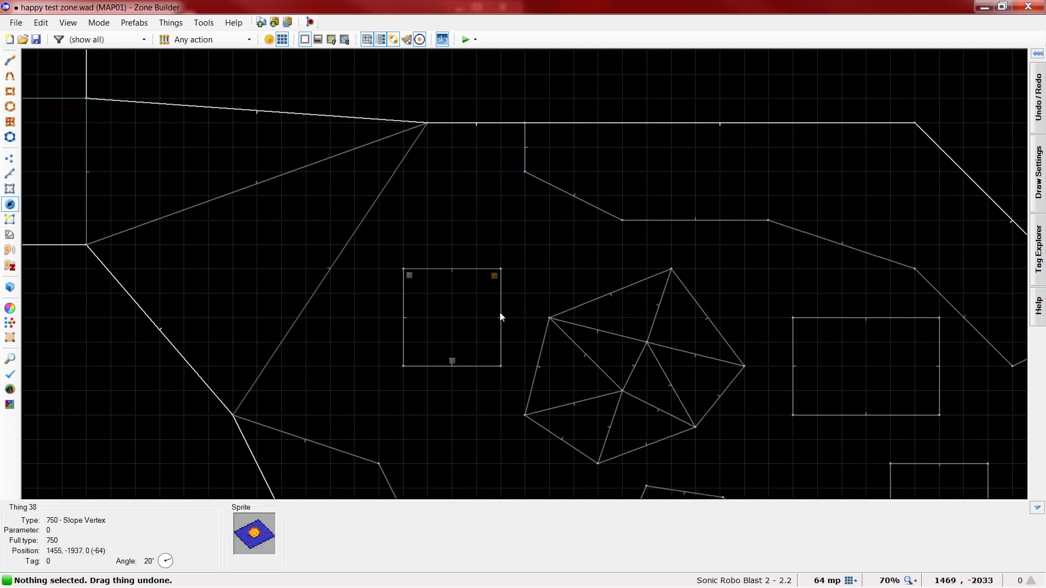
scroll(420, 292, up, 2)
scroll(413, 287, up, 1)
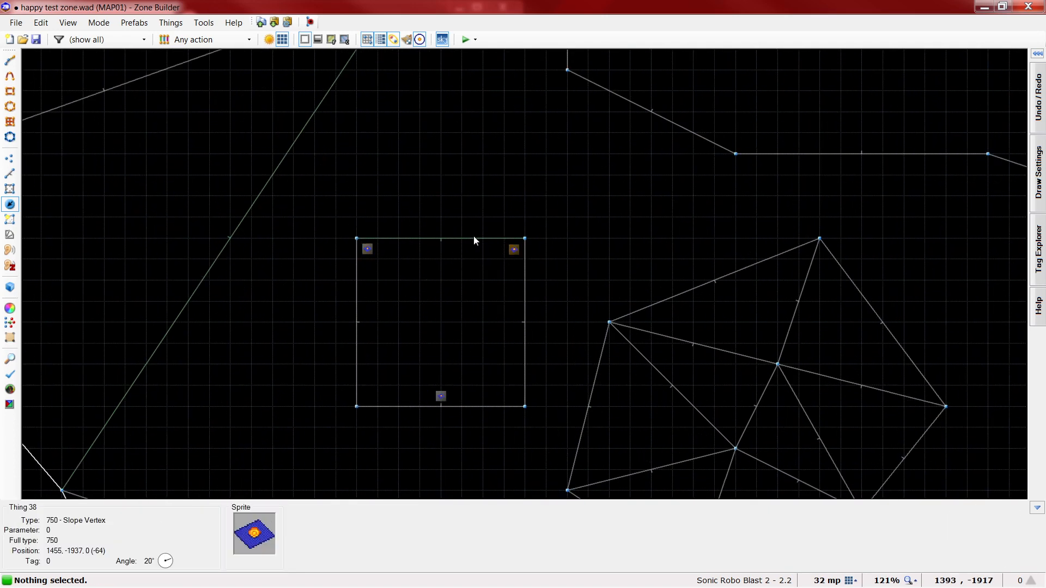
Switch to the 3D view and examine the square platform and its three slope vertices from several sides
scroll(338, 197, down, 5)
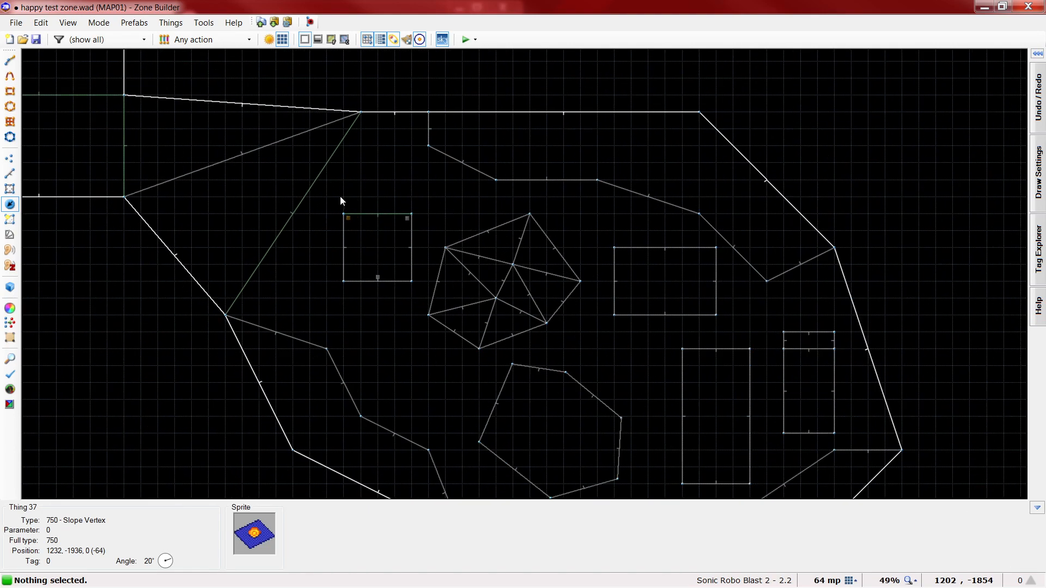
scroll(375, 250, up, 6)
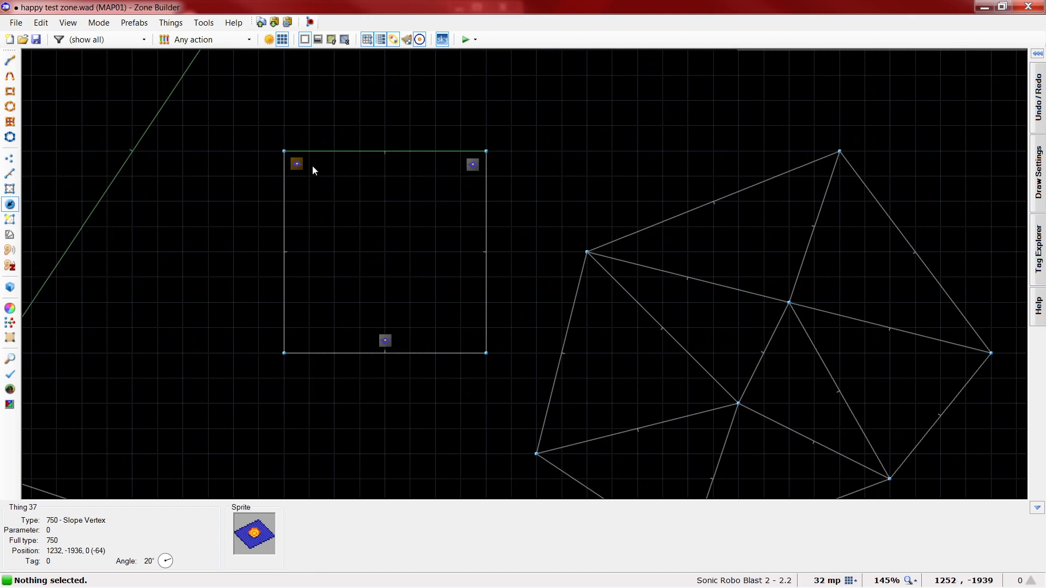
key(q)
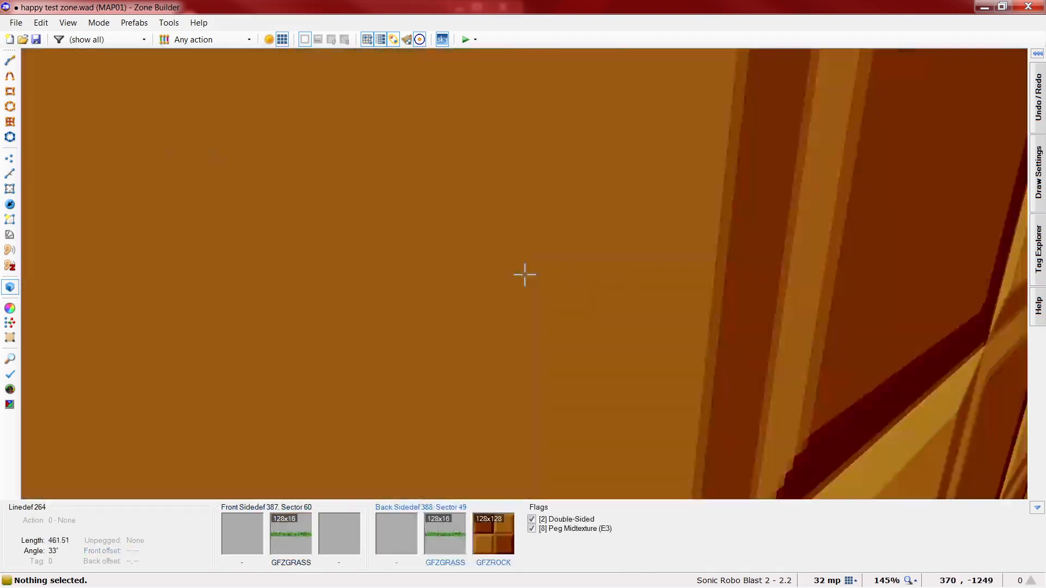
key(s)
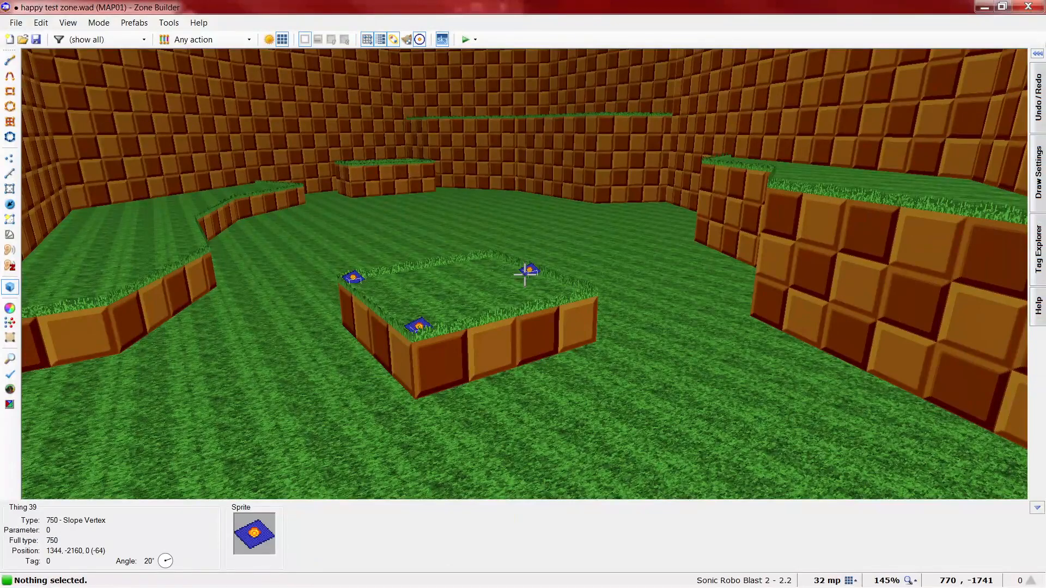
key(w)
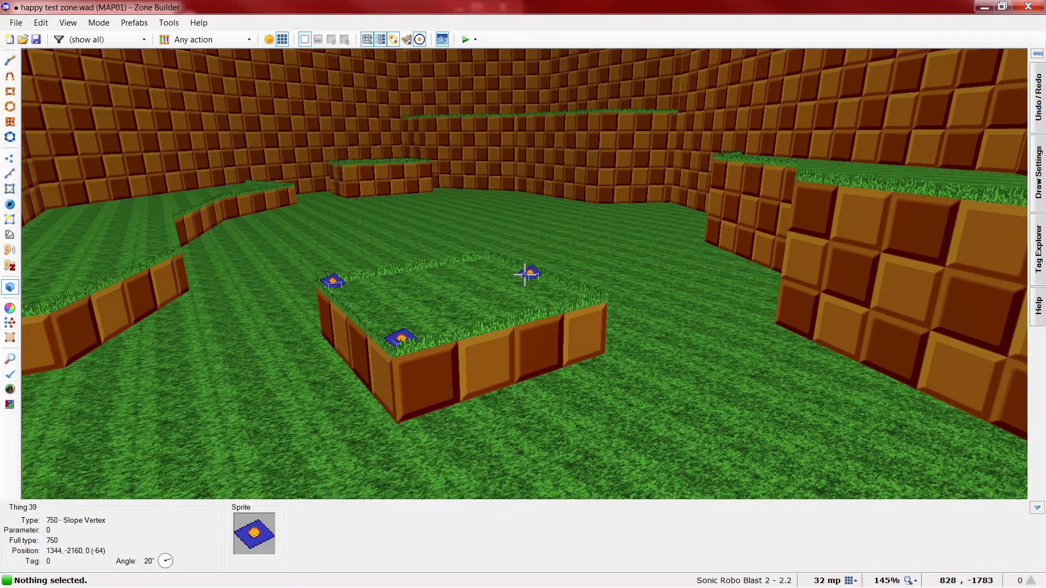
key(w)
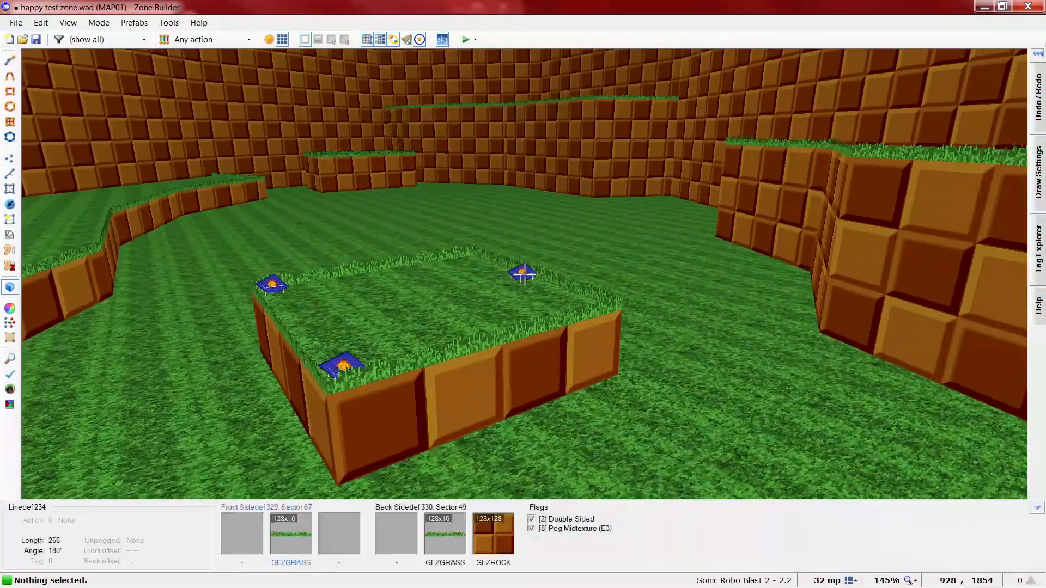
key(s)
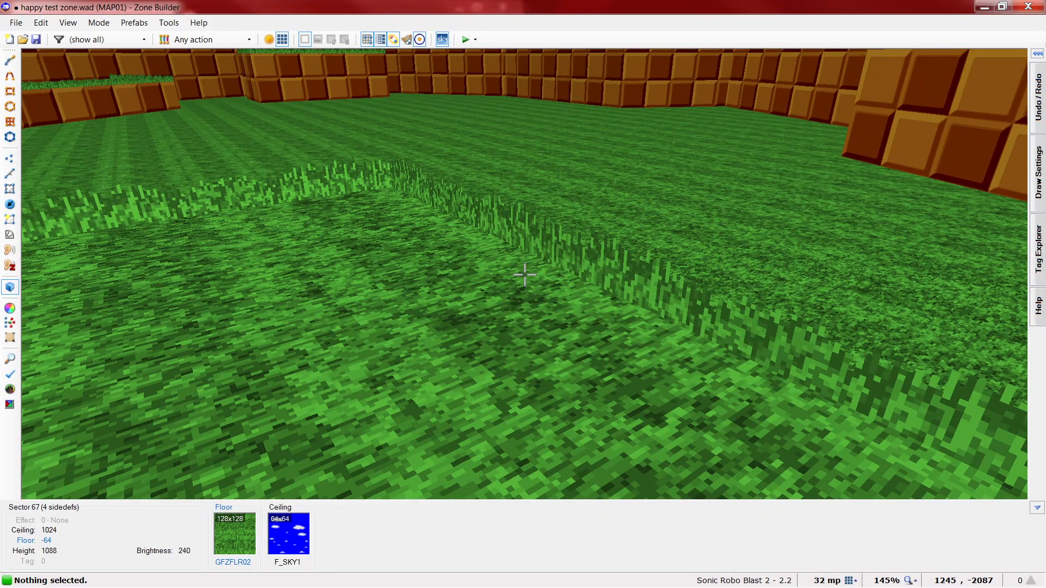
key(Insert)
key(e)
key(e)
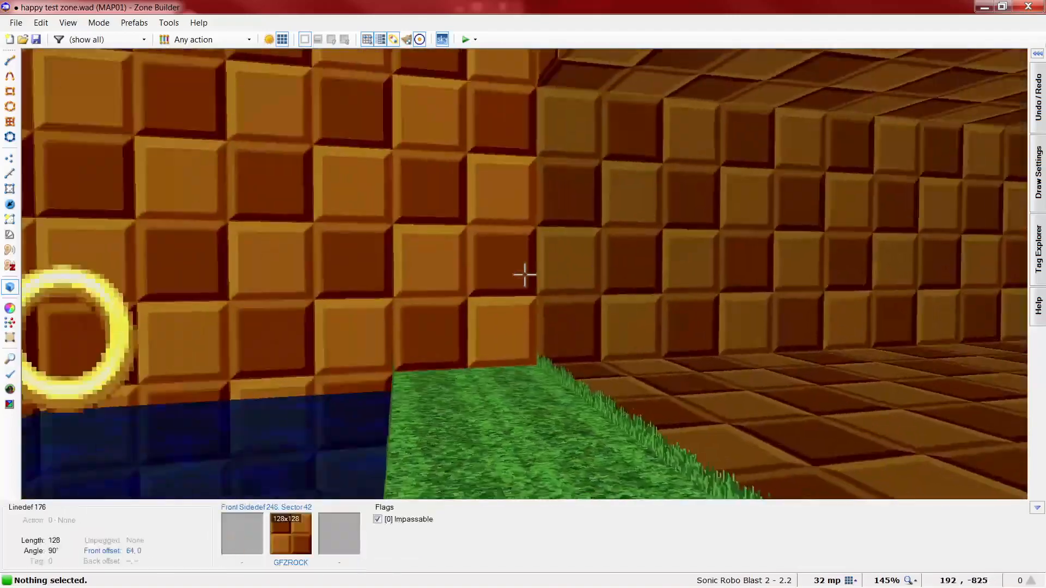
key(e)
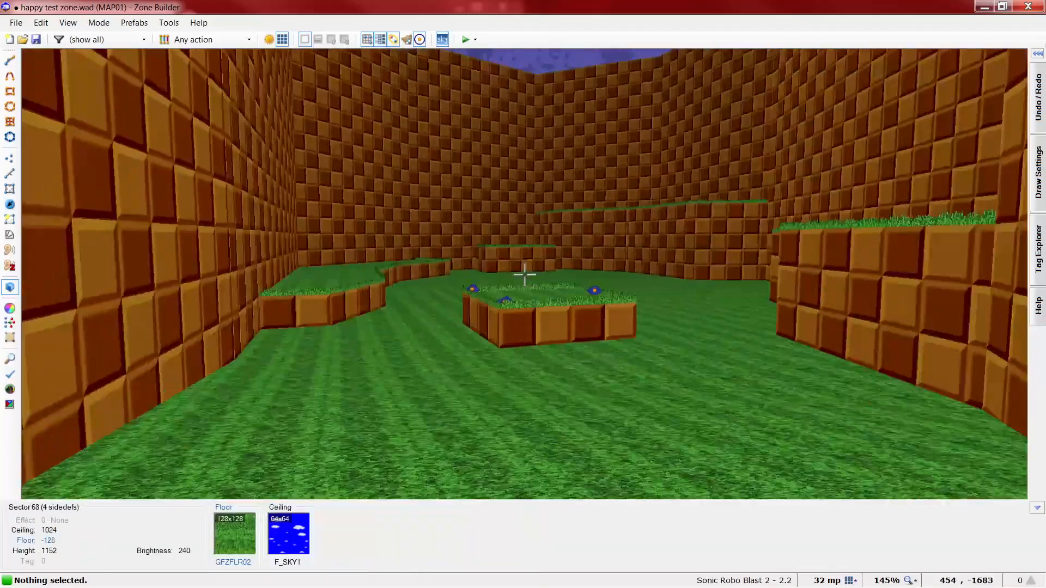
key(e)
key(e)
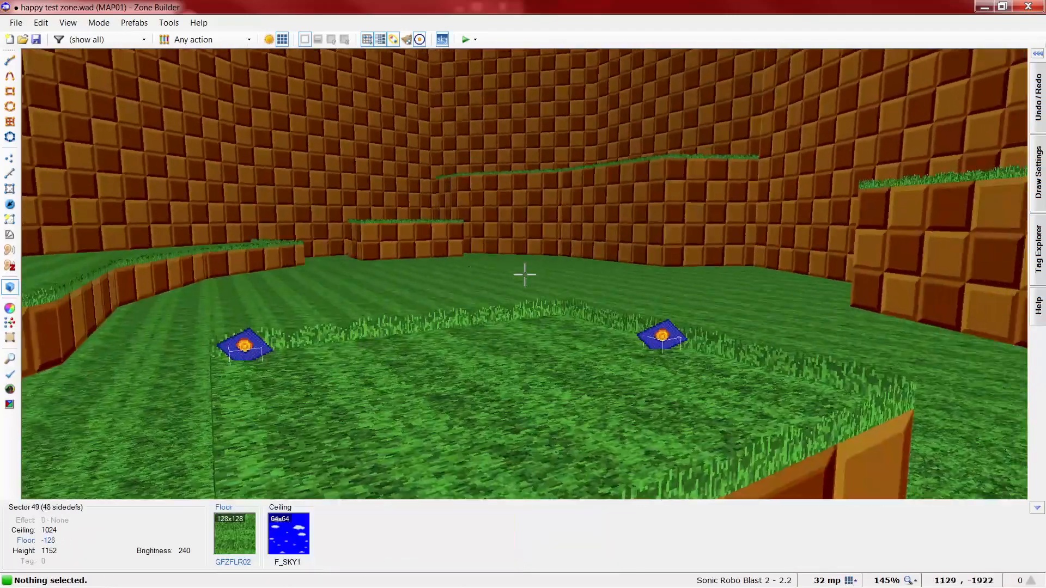
key(d)
key(e)
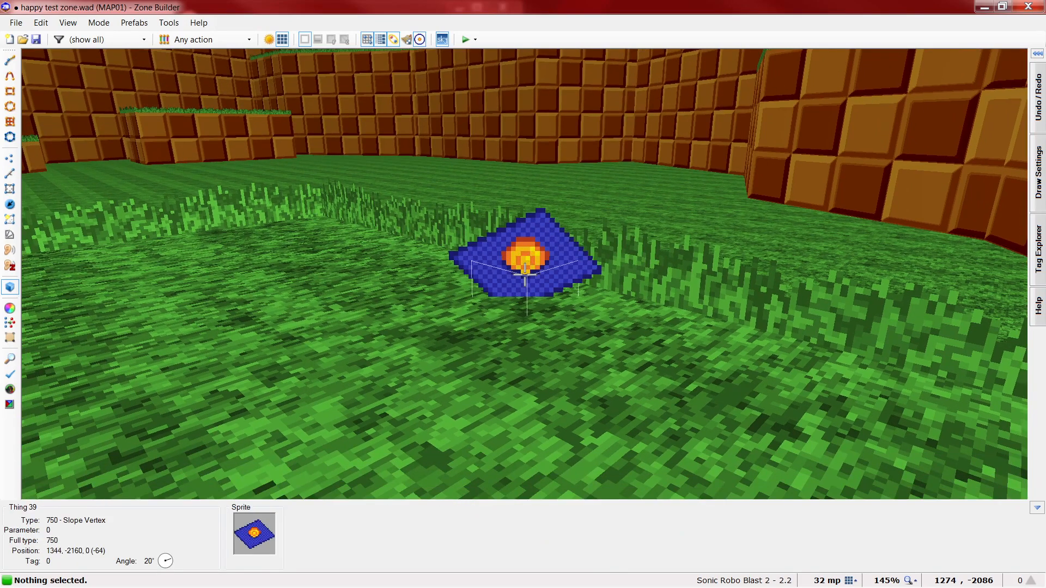
key(d)
key(a)
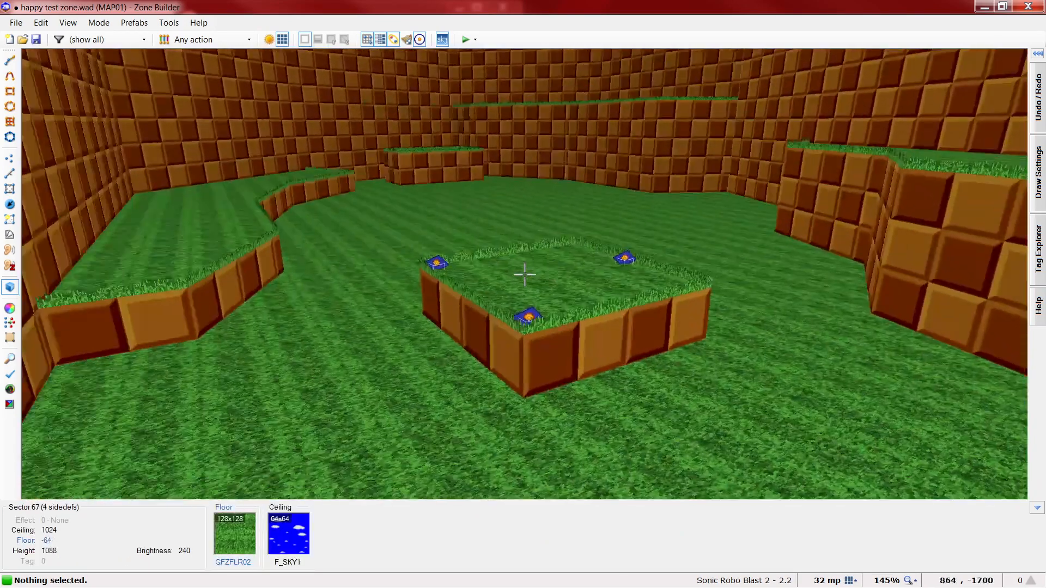
Set the height of the slope vertex at 1344, -2160 to 88 and apply the thing changes
key(e)
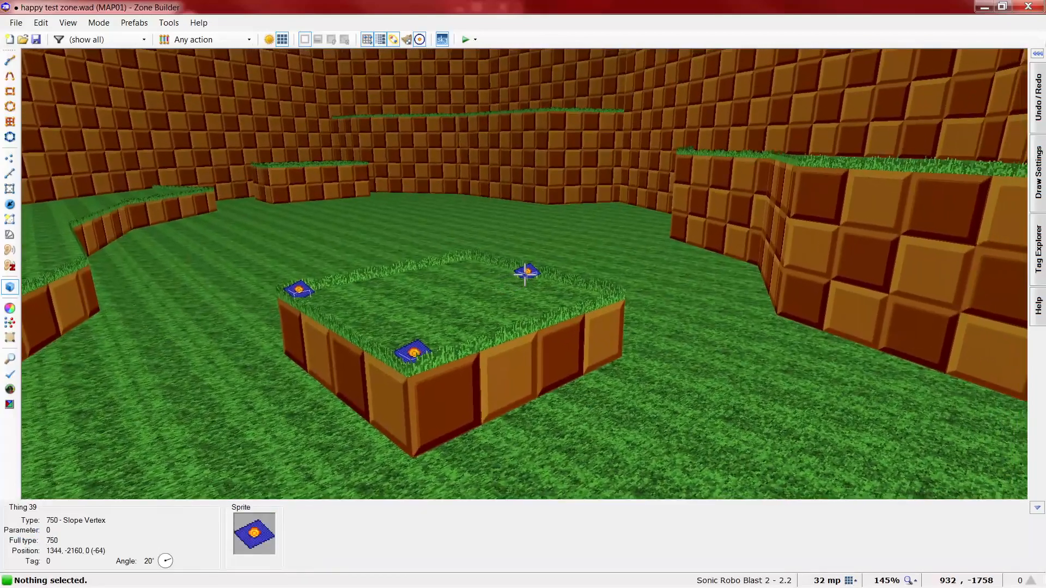
right_click(525, 273)
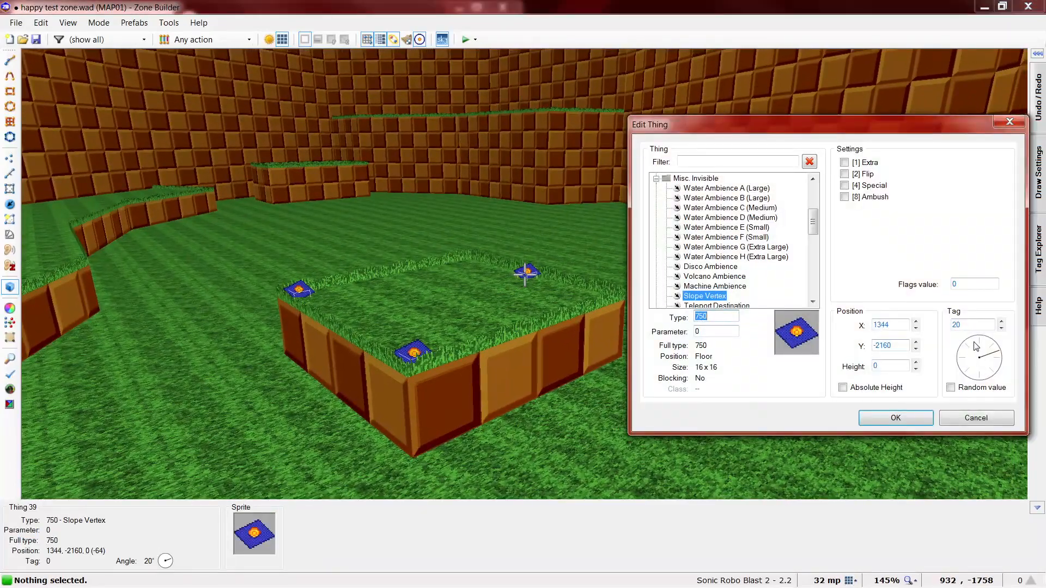
double_click(889, 367)
text(88)
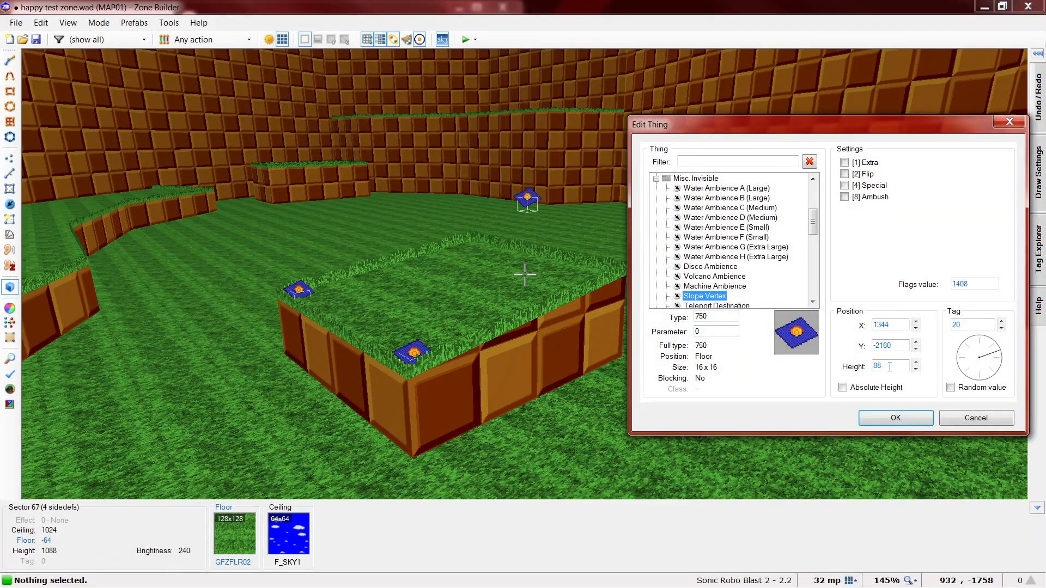
click(896, 418)
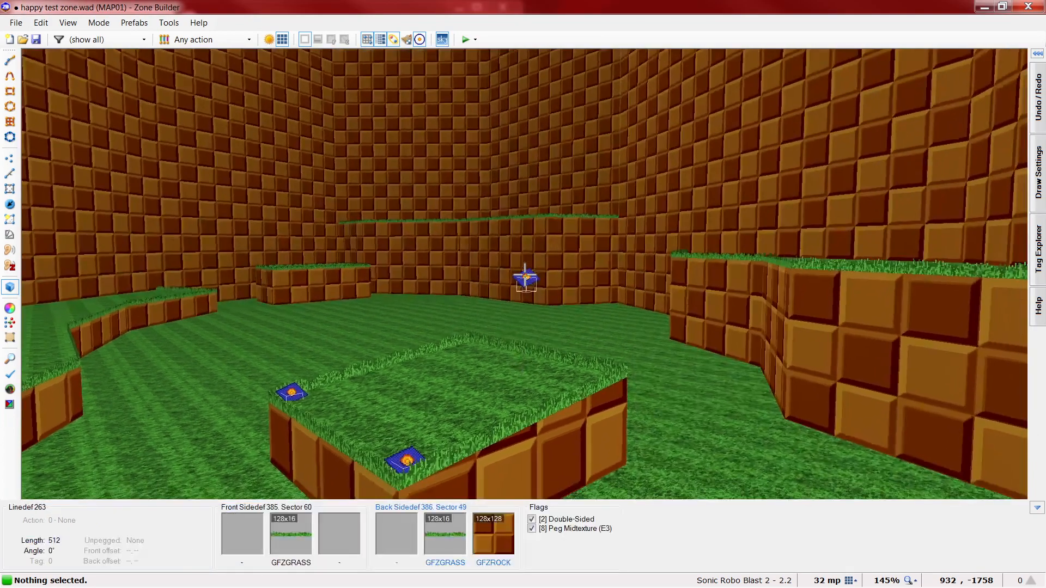
Undo the accidental platform floor height change and adjust the 1344, -2160 slope vertex's height to 112 in the 3D view
scroll(524, 275, up, 1)
scroll(525, 276, down, 1)
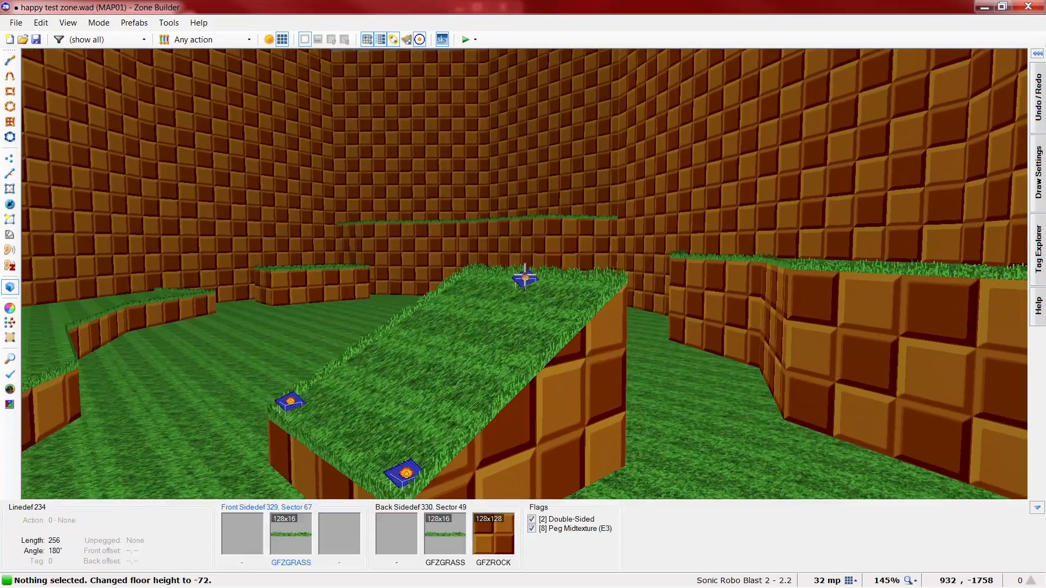
key(ctrl+z)
scroll(525, 275, down, 1)
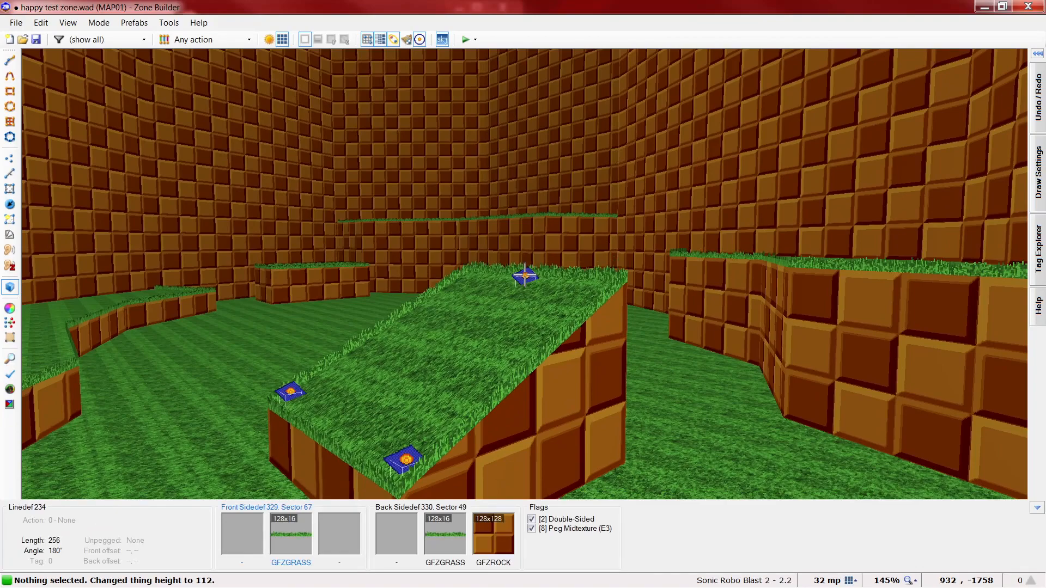
key(d)
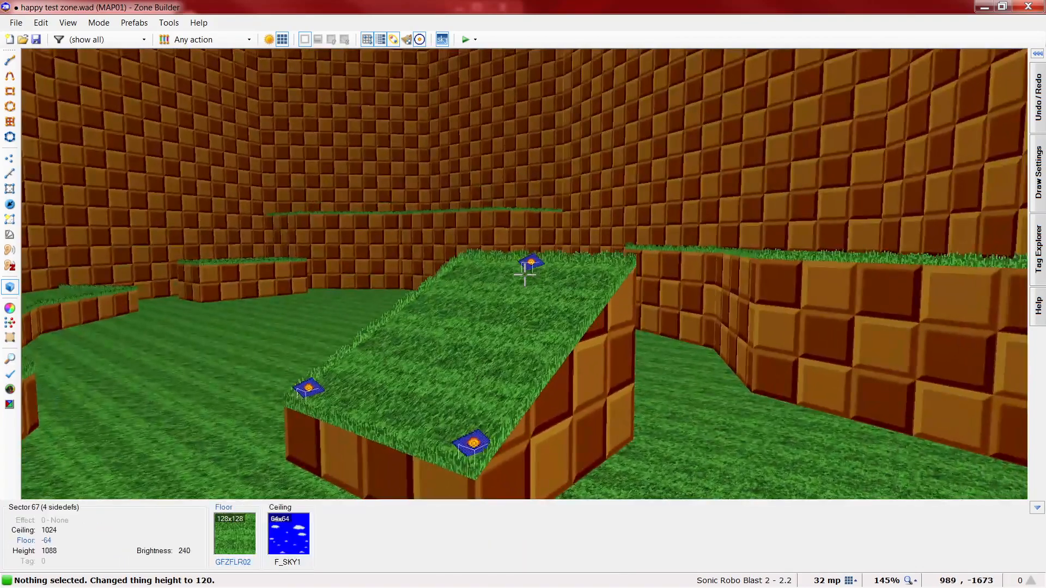
scroll(524, 275, up, 1)
scroll(525, 275, down, 1)
Set the height of the slope vertex at 1344, -2160 to 104 and apply the thing changes
right_click(525, 275)
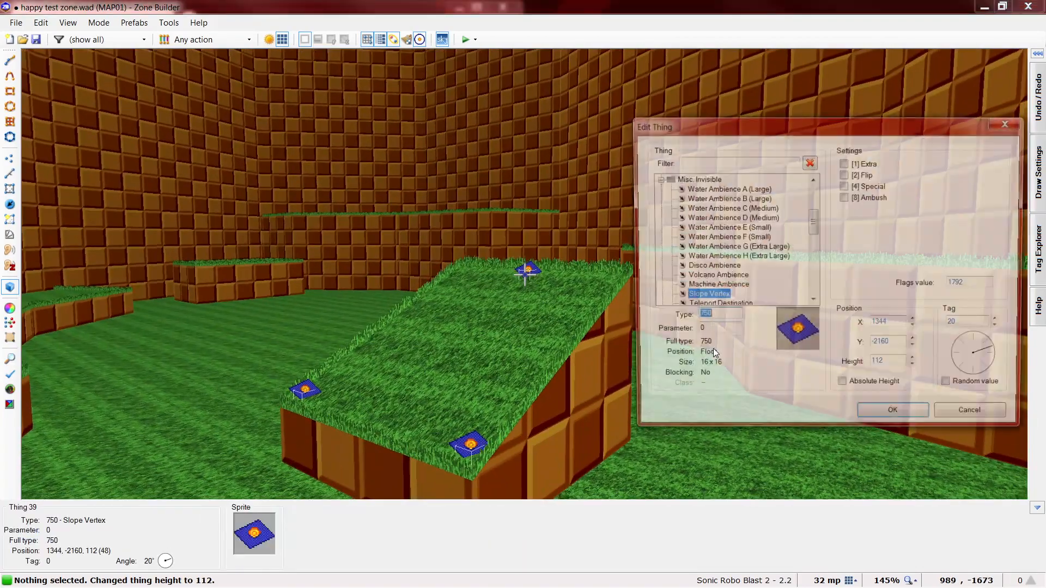
text(48)
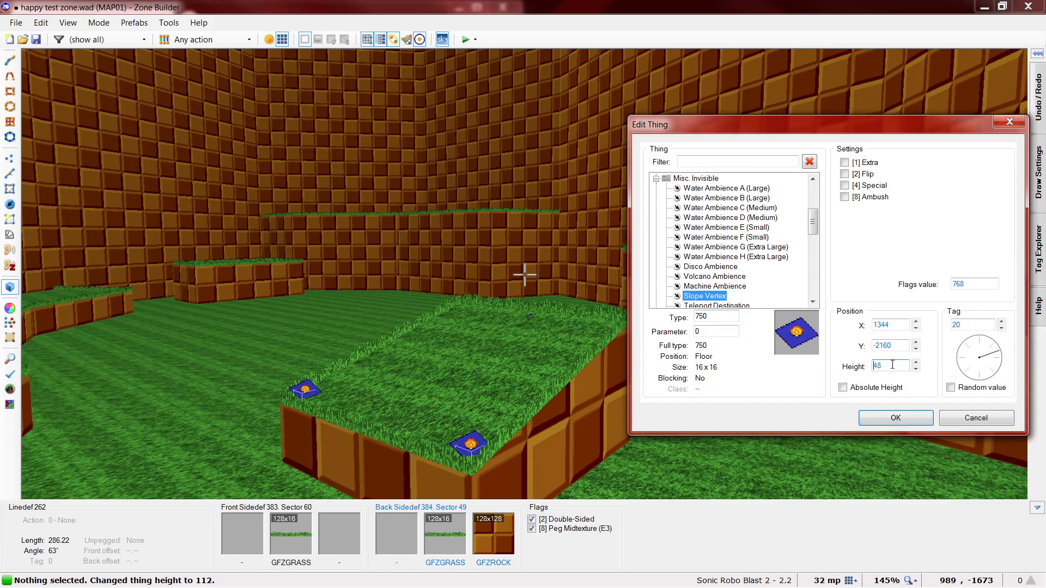
scroll(893, 365, up, 9)
click(905, 418)
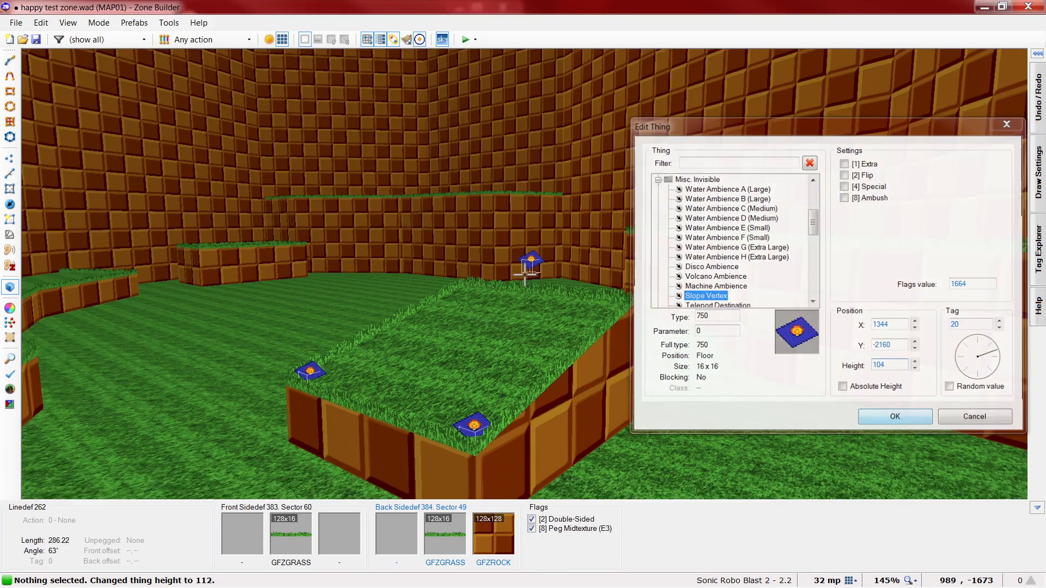
Raise the slope vertex near the platform's upper-right map corner to a height of 40 in the 3D view
key(w)
key(w)
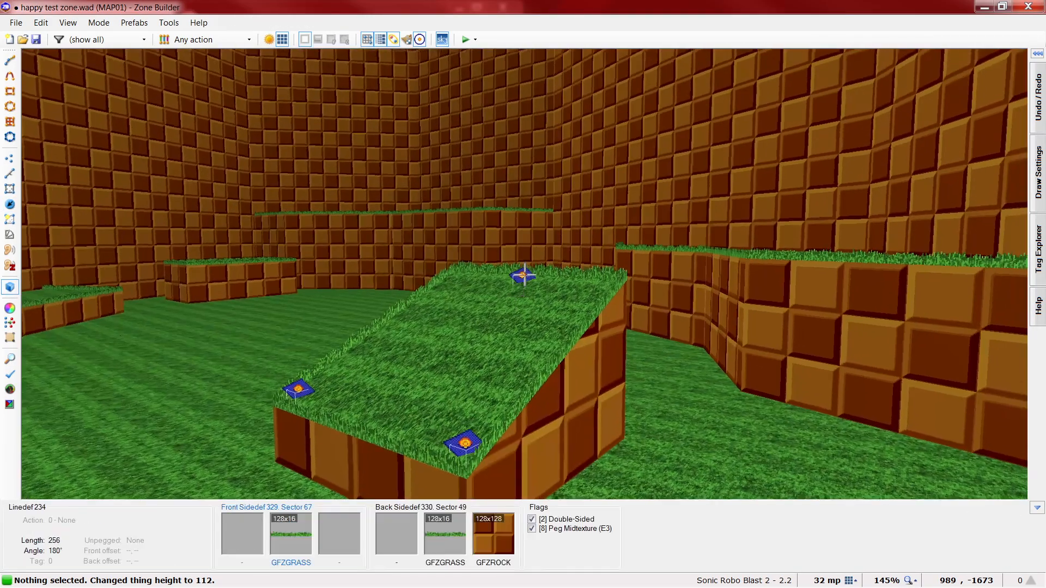
key(f)
key(e)
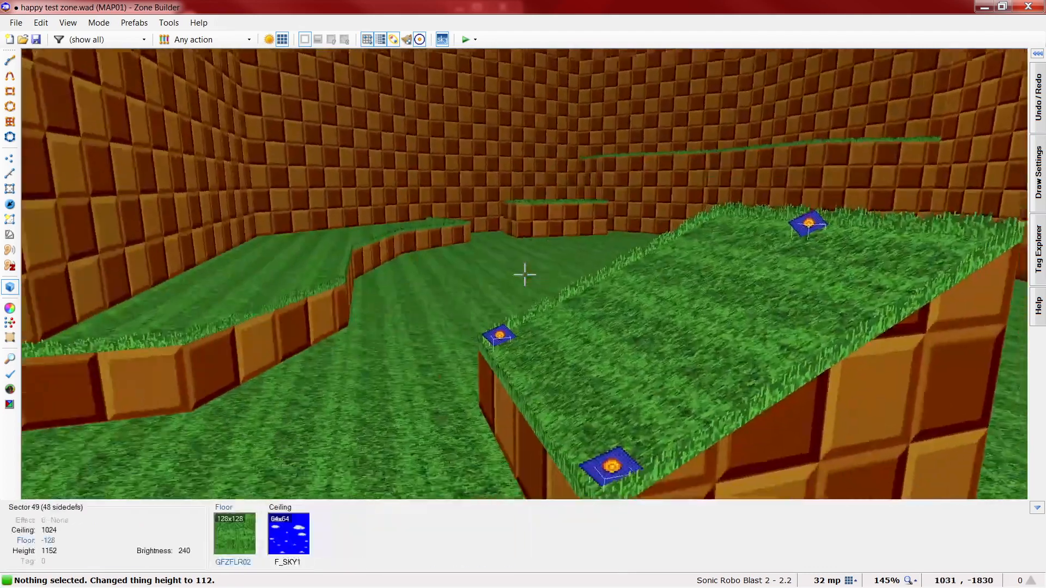
key(d)
scroll(525, 274, up, 1)
scroll(525, 275, up, 4)
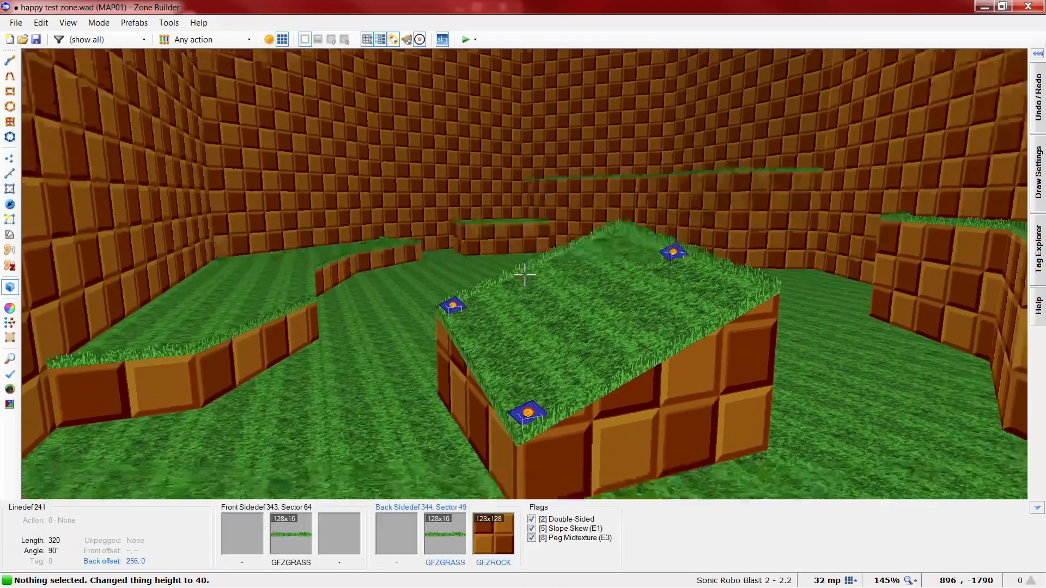
Try platform floor heights of -72, 0 and -56 beneath the slope, and return the floor to -64
scroll(525, 275, down, 1)
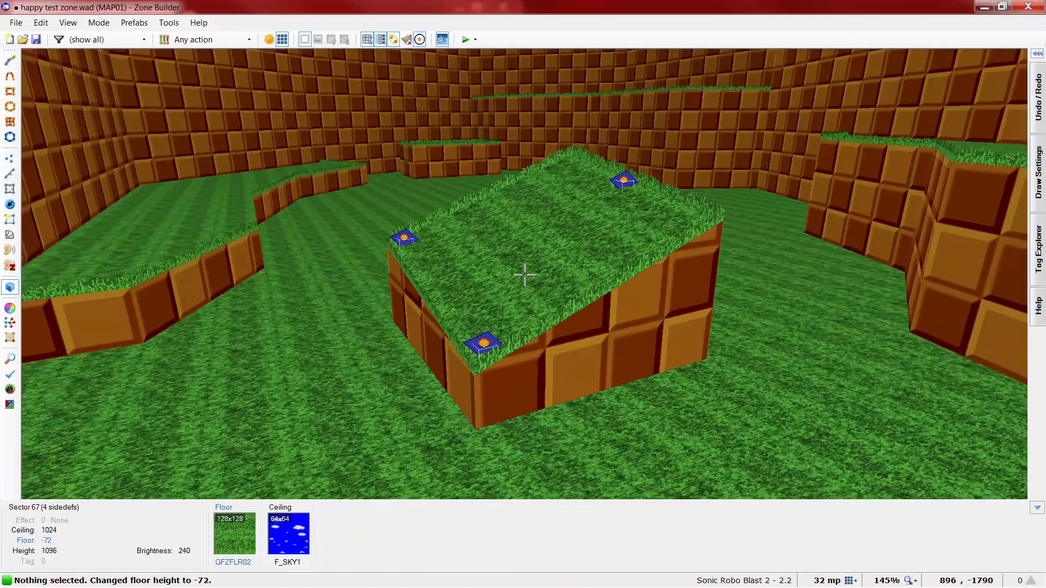
key(s)
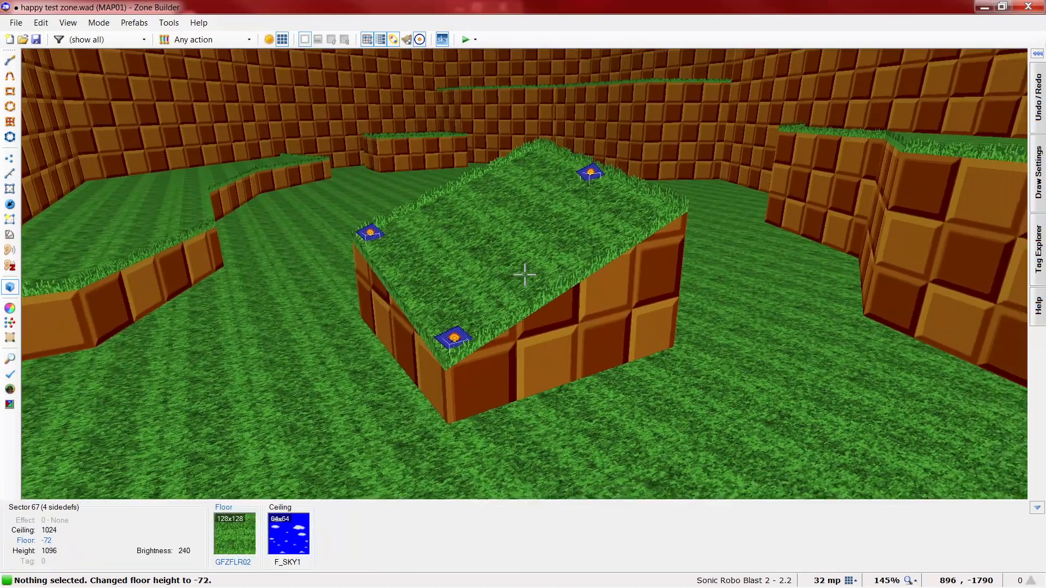
scroll(525, 275, up, 9)
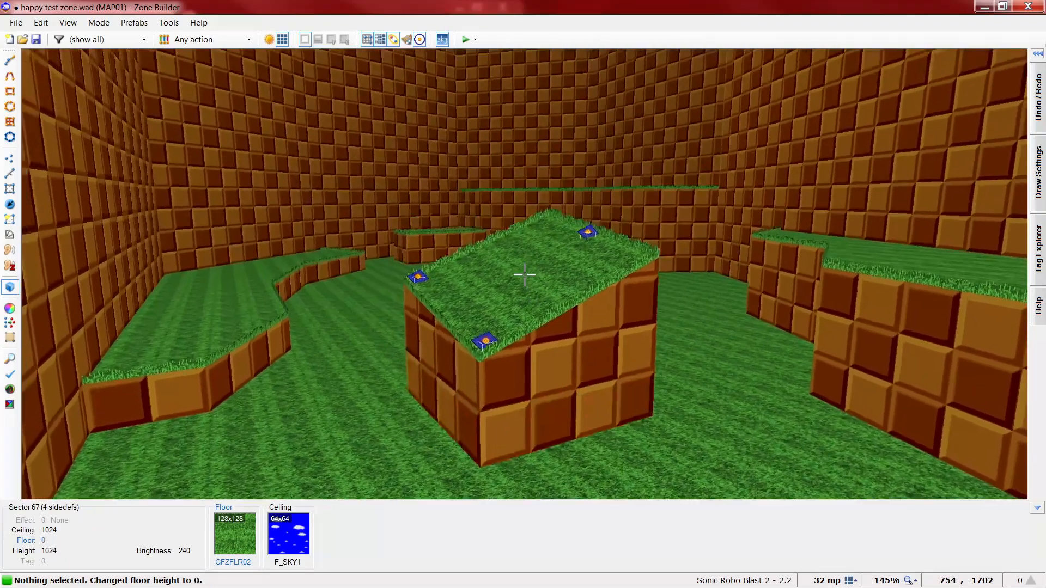
scroll(525, 275, down, 5)
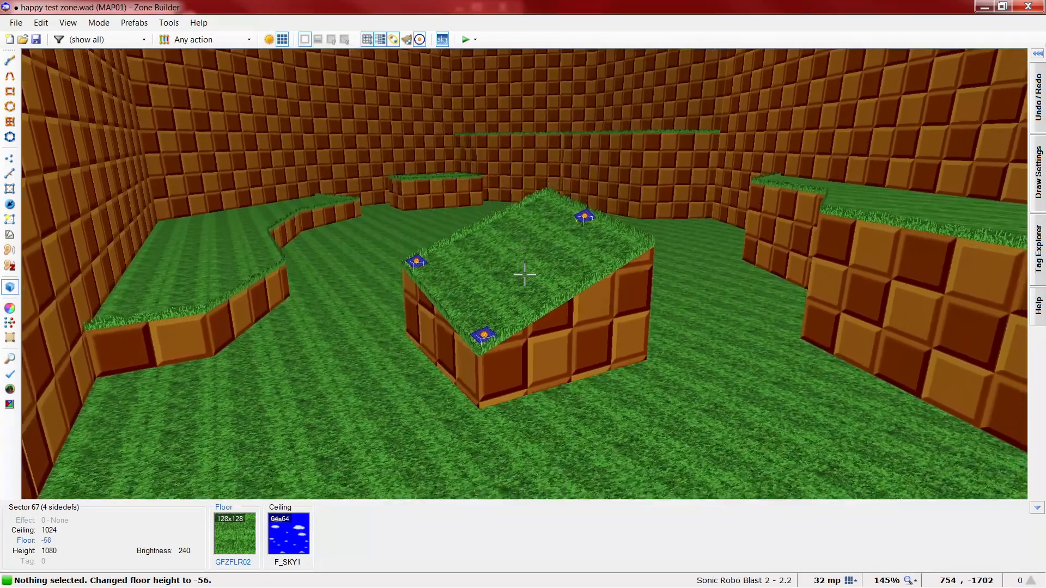
key(w)
Move the three slope vertices off the square platform to widely separated spots elsewhere in the map
scroll(354, 251, down, 5)
scroll(561, 305, down, 4)
scroll(591, 302, up, 2)
right_drag(490, 305, 437, 401)
right_drag(472, 239, 622, 180)
right_drag(526, 245, 907, 416)
scroll(617, 213, down, 1)
View the slope in 3D and turn on Absolute Height for the moved slope vertex at 1088, -2624
key(w)
key(d)
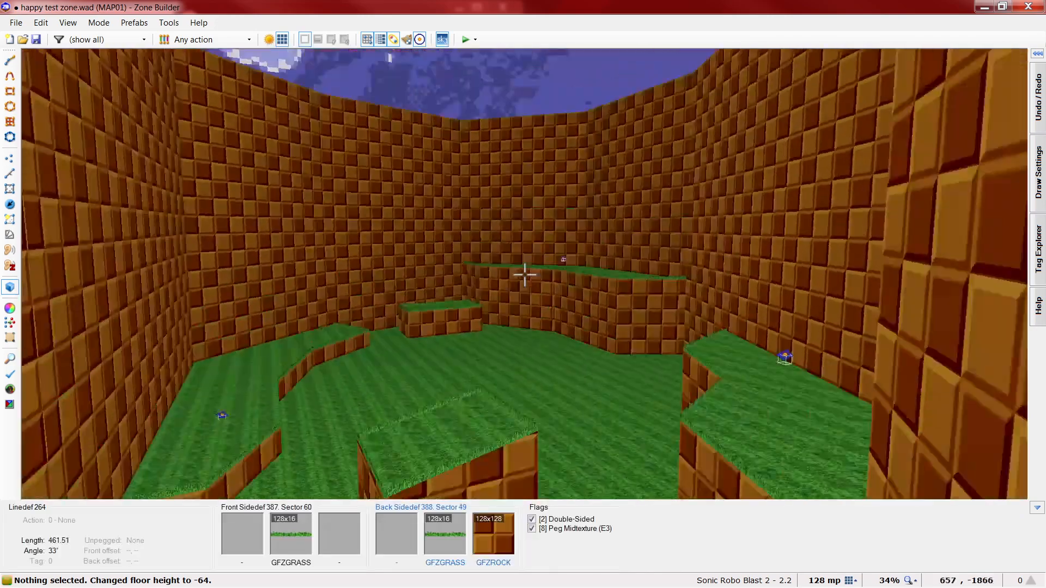
key(e)
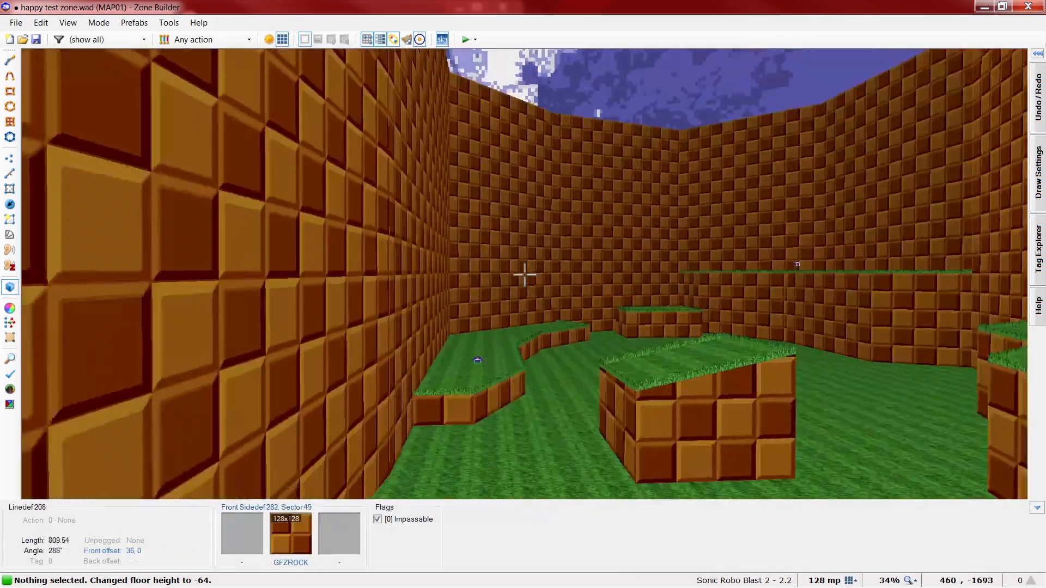
key(e)
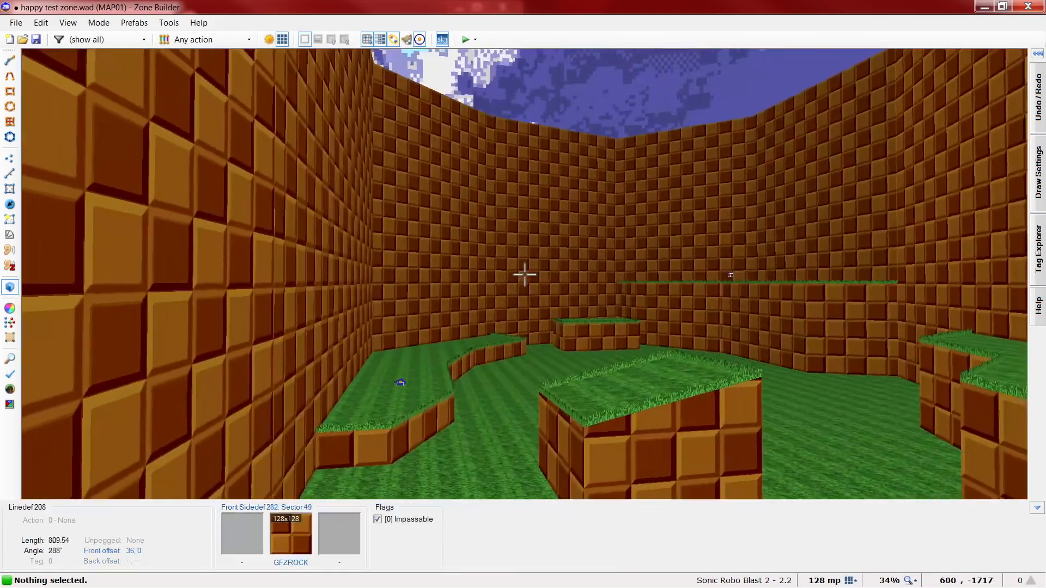
key(e)
right_click(525, 276)
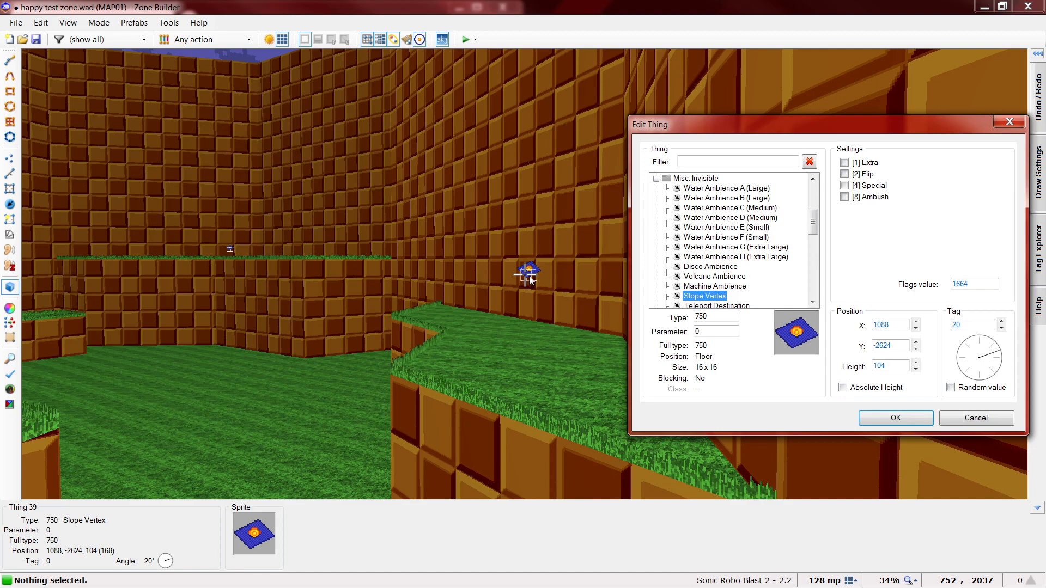
click(866, 388)
click(894, 417)
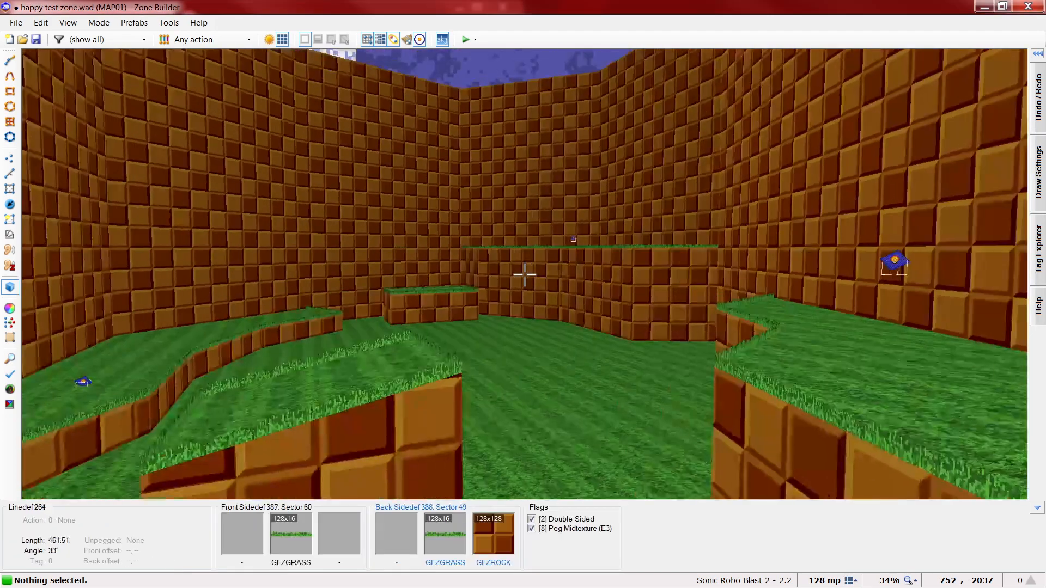
Undo the Absolute Height change and the three slope vertex moves
key(ctrl+z)
key(ctrl+z)
key(ctrl+z)
key(ctrl+z)
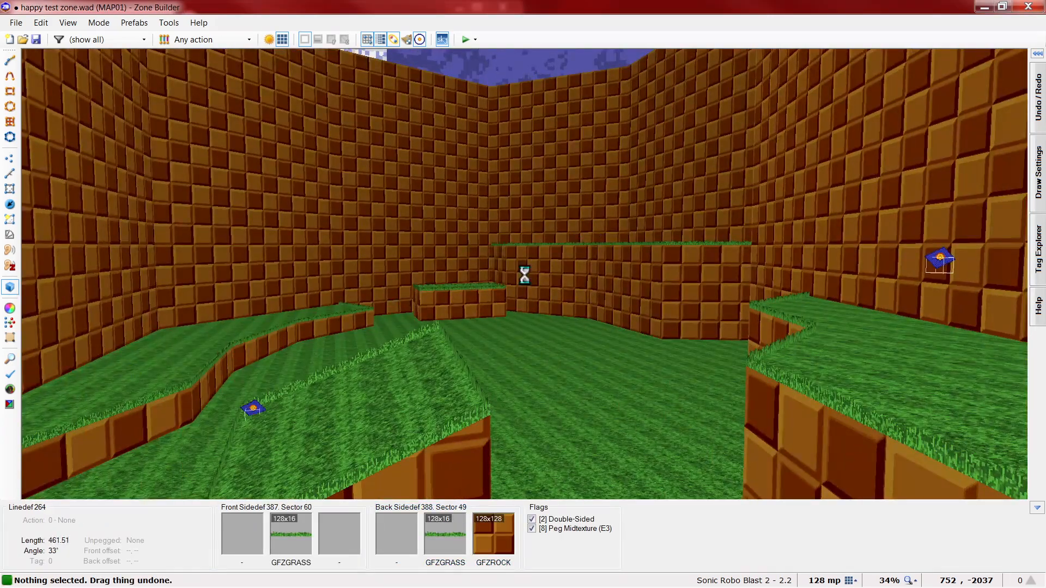
View the restored slope on the square platform in 3D and return to the 2D map
key(d)
key(s)
key(e)
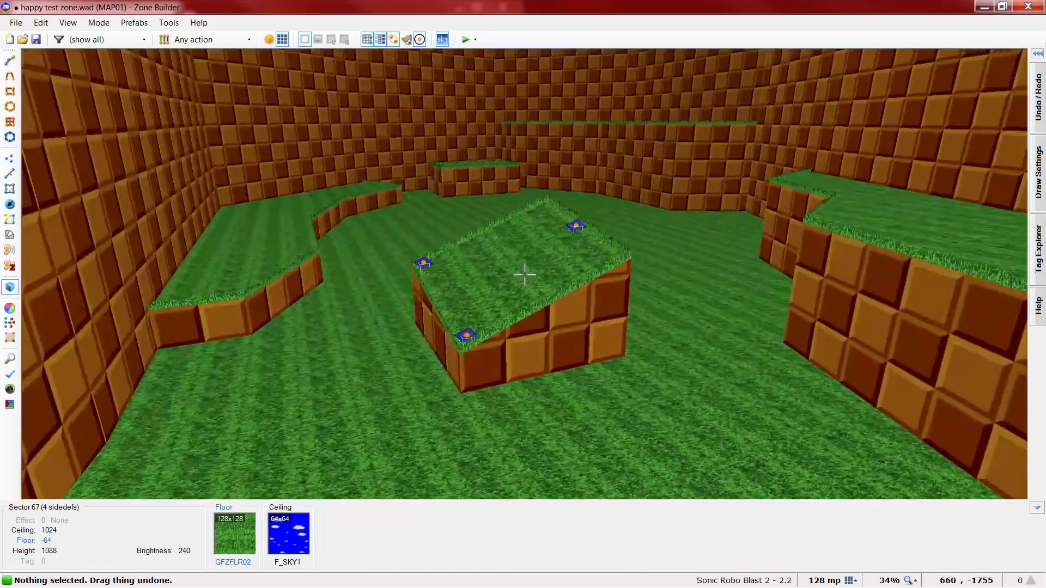
key(w)
Copy slope vertices onto the northern corners and upper inner vertex of the triangulated polygon east of the square platform
scroll(367, 243, down, 3)
scroll(562, 304, up, 2)
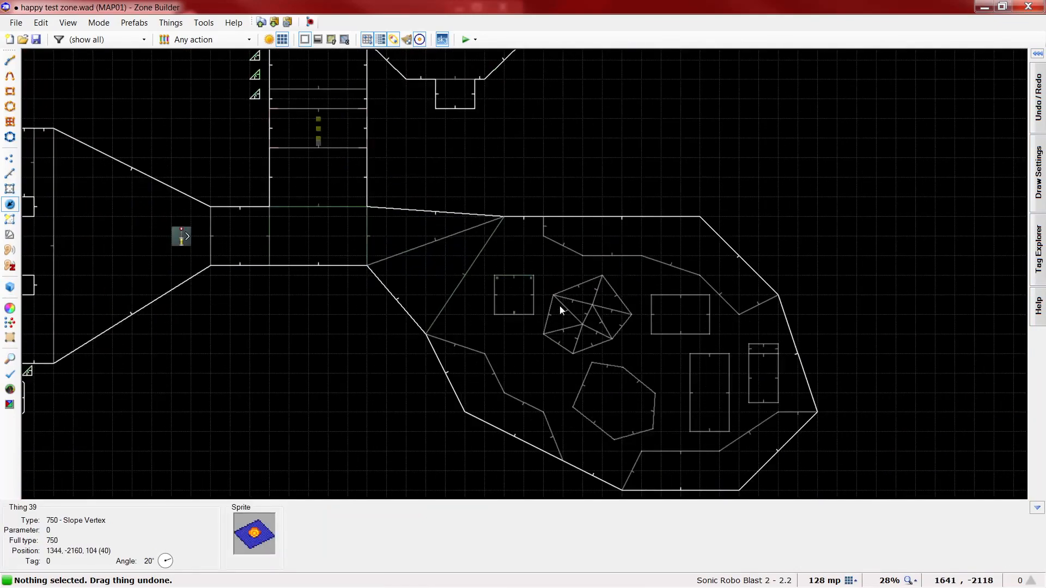
scroll(539, 296, up, 4)
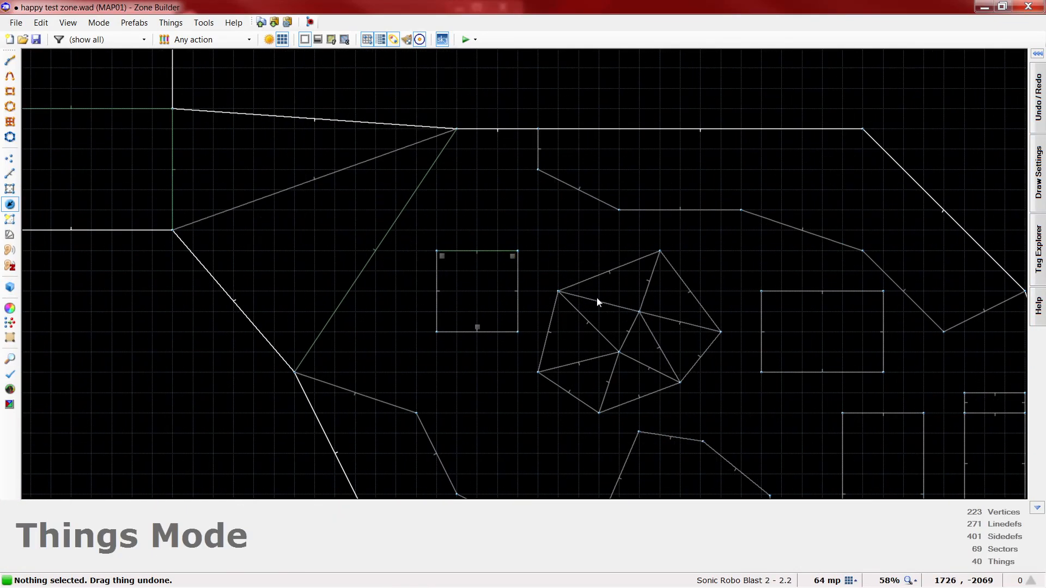
scroll(543, 288, up, 2)
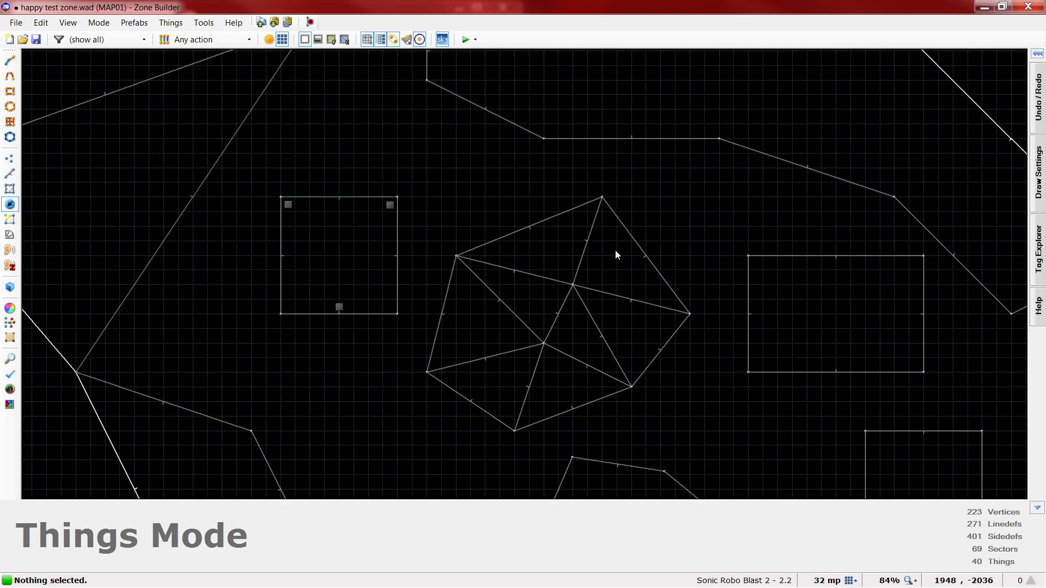
scroll(590, 290, up, 2)
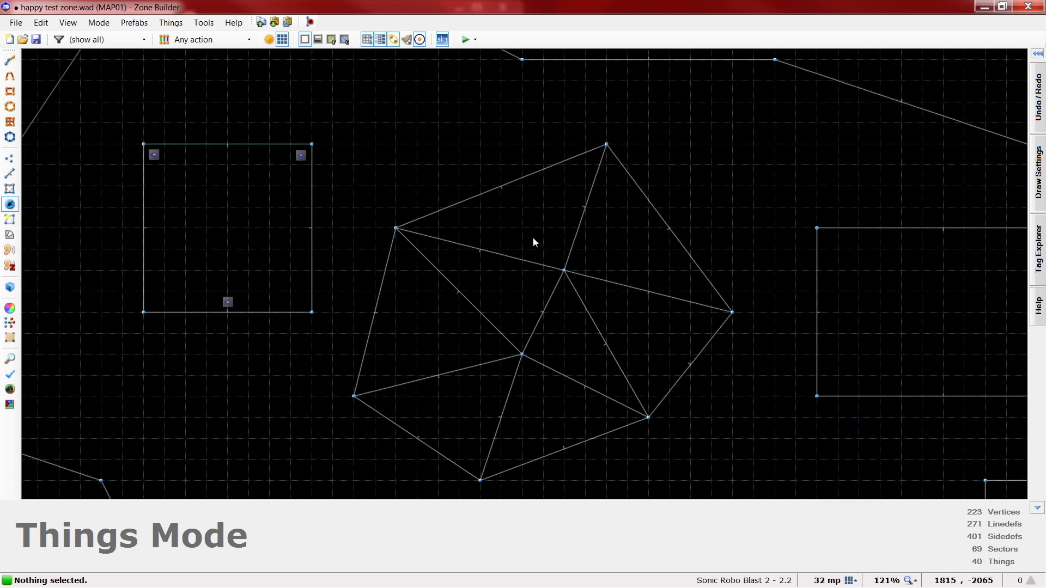
drag(308, 159, 603, 144)
shift+right_drag(603, 144, 566, 274)
mouse_move(566, 273)
shift+right_down()
mouse_move(732, 311)
mouse_move(553, 266)
mouse_move(566, 270)
shift+right_up()
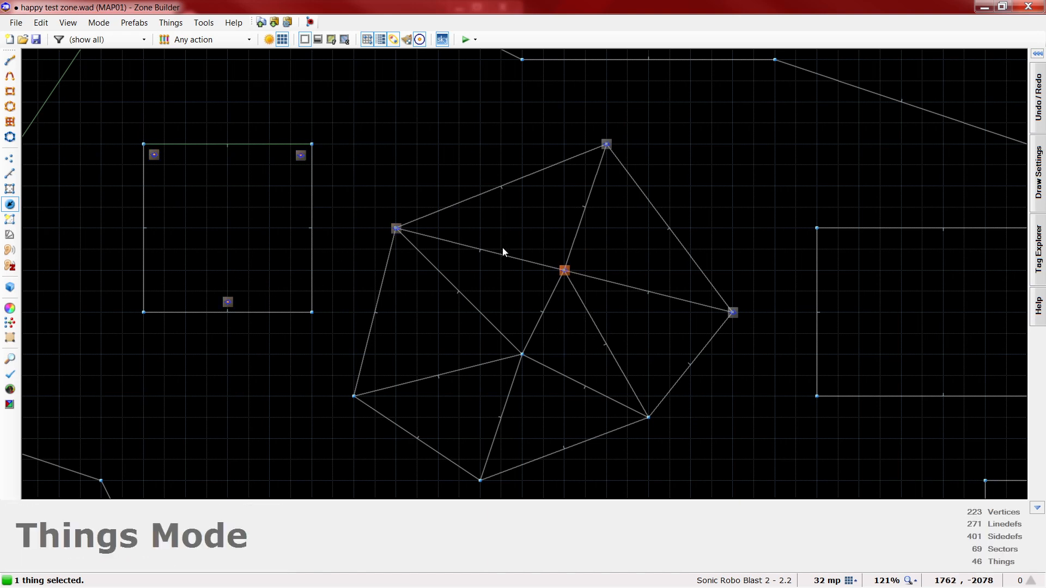
Select the five triangular sectors that meet at the polygon's upper inner vertex, and clear the selection
key(s)
click(530, 242)
click(613, 254)
key(c)
click(502, 292)
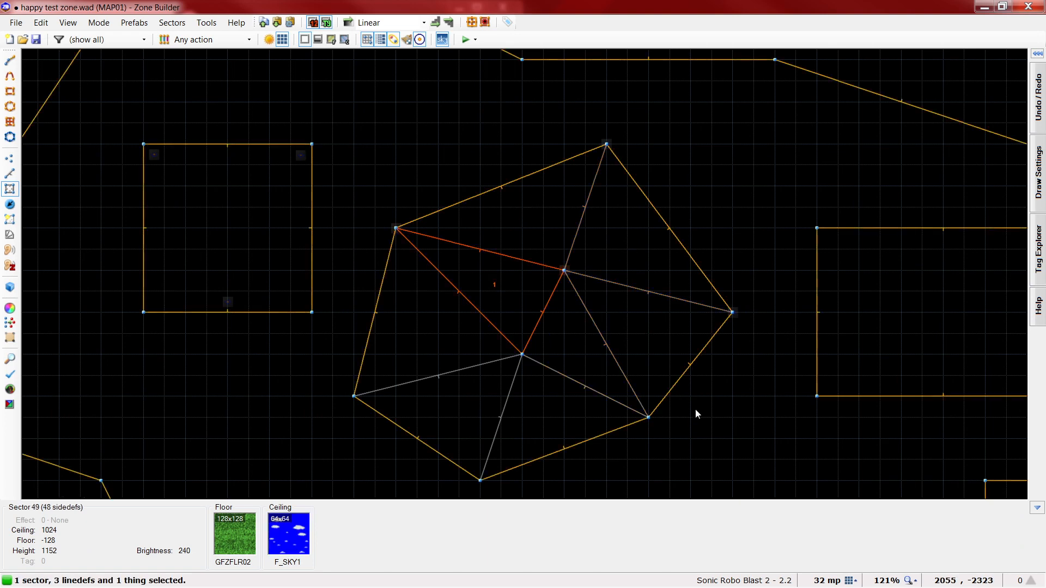
click(538, 211)
click(627, 251)
click(631, 312)
click(560, 344)
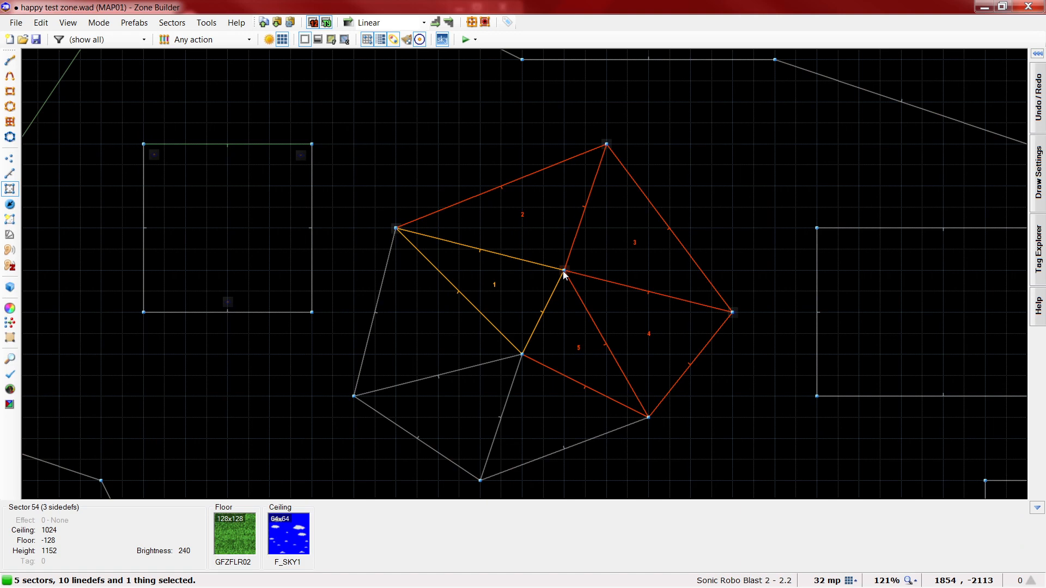
key(c)
Delete the six slope vertices placed on the triangulated polygon
key(t)
drag(366, 115, 754, 436)
key(Delete)
Place one slope vertex on each of the polygon's six outer corners and two inner vertices
right_drag(394, 299, 614, 144)
shift+right_drag(613, 145, 736, 326)
right_drag(737, 328, 649, 423)
shift+right_drag(648, 423, 477, 478)
shift+right_drag(477, 479, 557, 264)
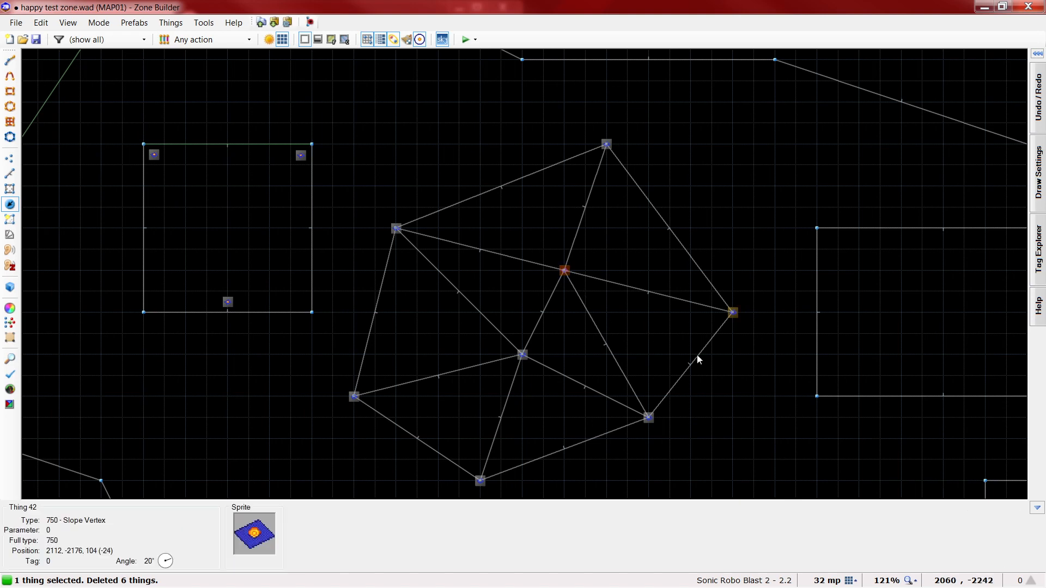
scroll(632, 360, down, 1)
scroll(584, 284, up, 1)
scroll(523, 169, down, 1)
click(647, 108)
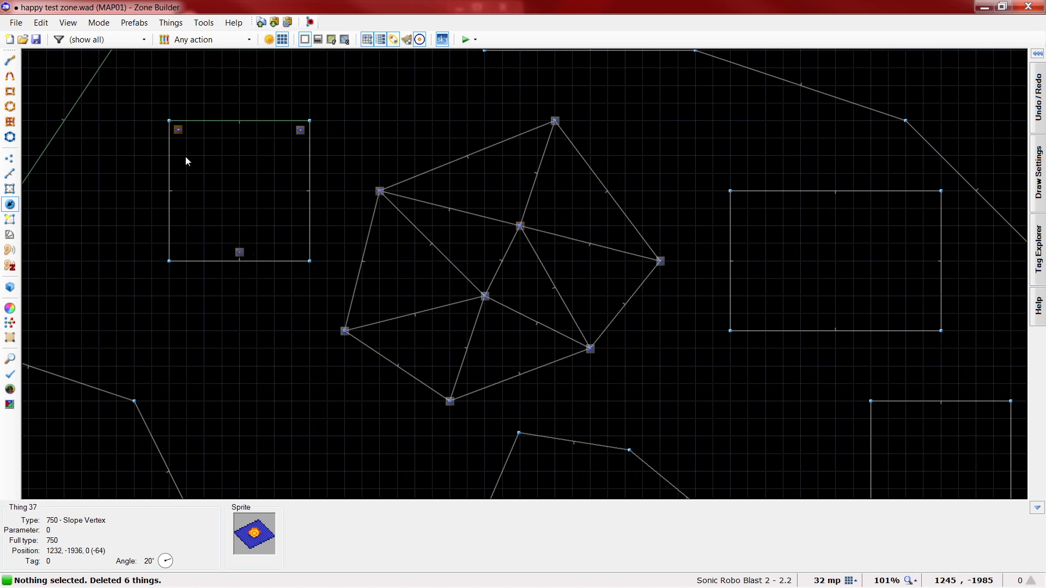
Set the polygon's eight slope vertices to height 0 with tags incremented using +++1
drag(698, 110, 328, 416)
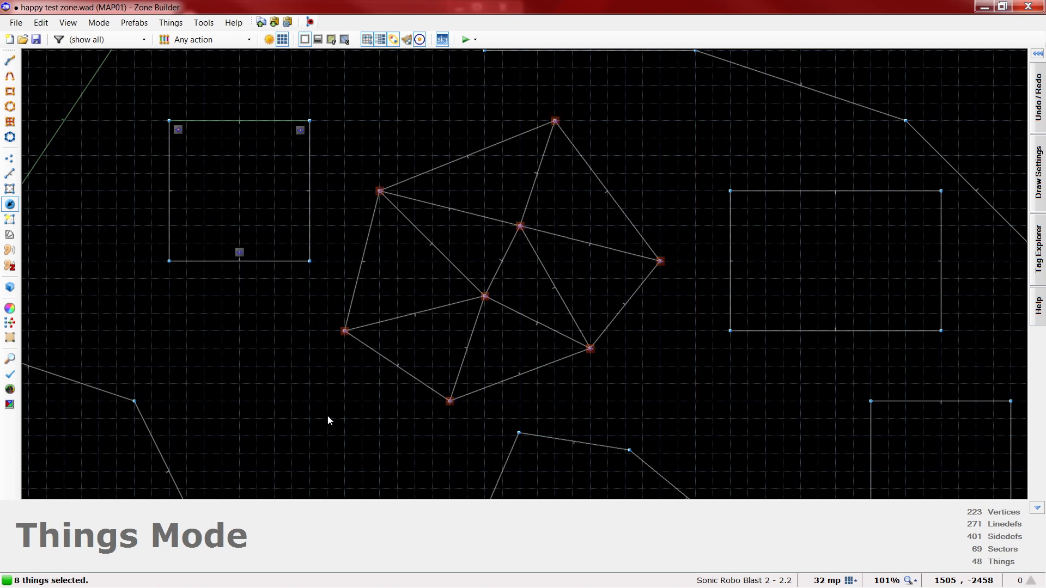
right_click(449, 405)
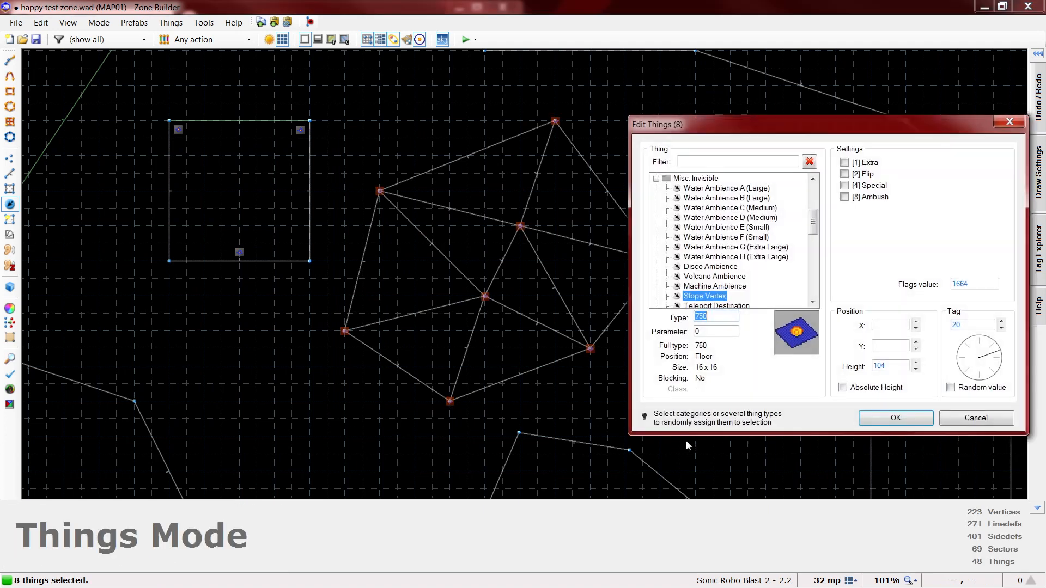
double_click(893, 367)
text(0)
double_click(967, 327)
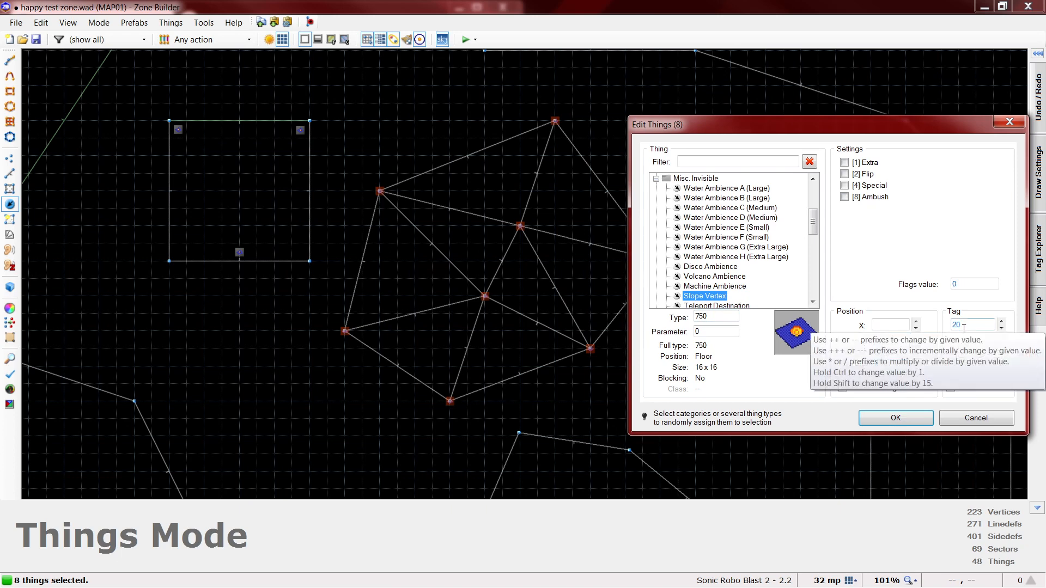
text(+++1)
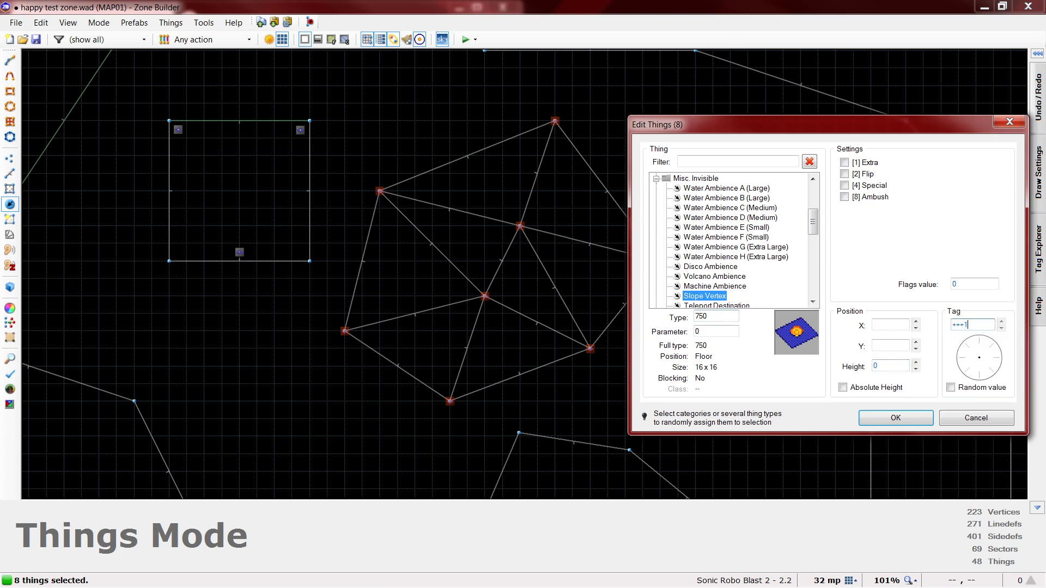
click(896, 418)
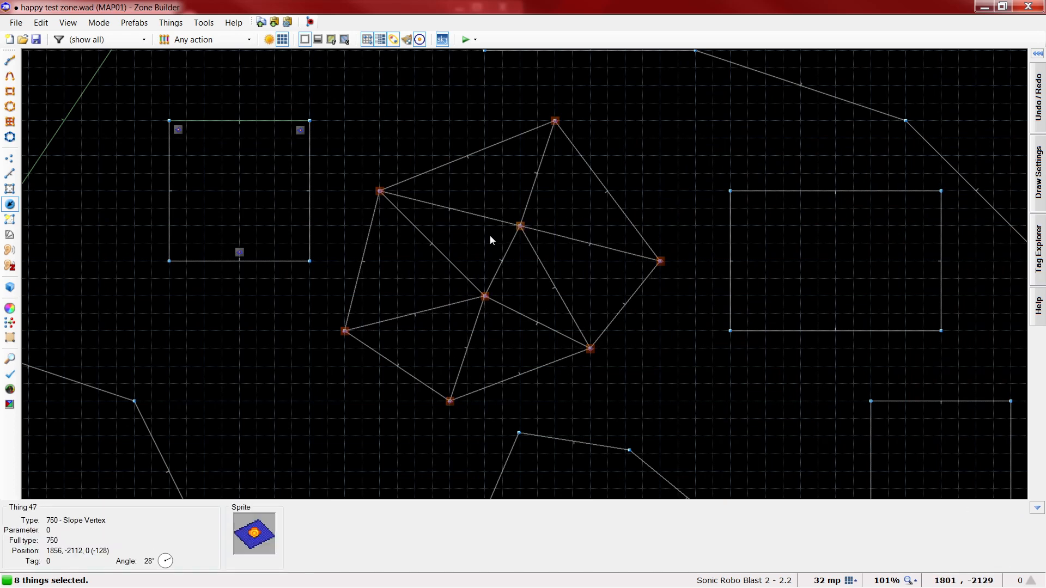
click(700, 411)
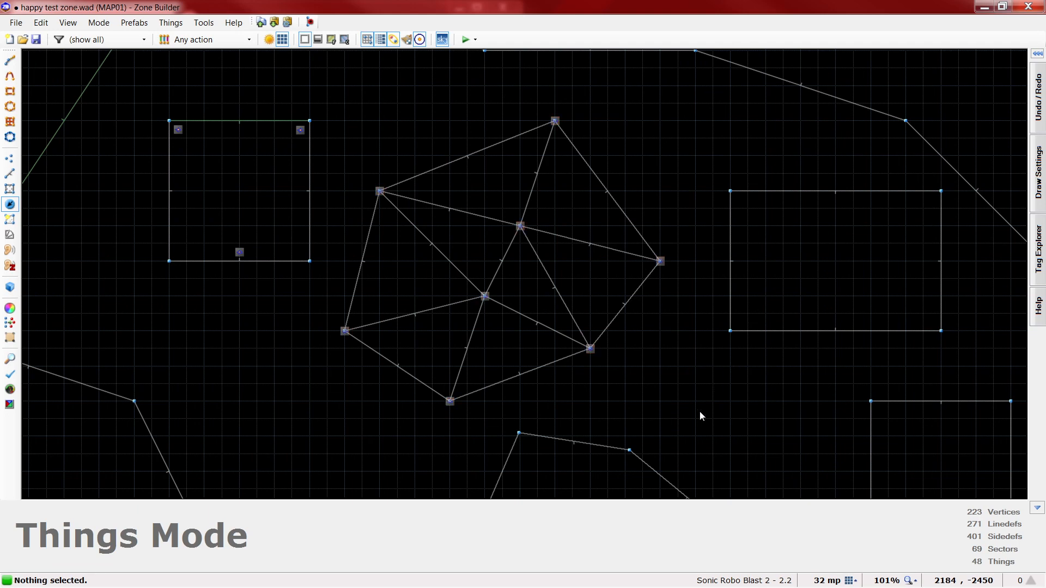
Assign action 704 to the polygon's six outer edges and the two inner lines from the upper inner vertex to the northwest and southeast corners
key(l)
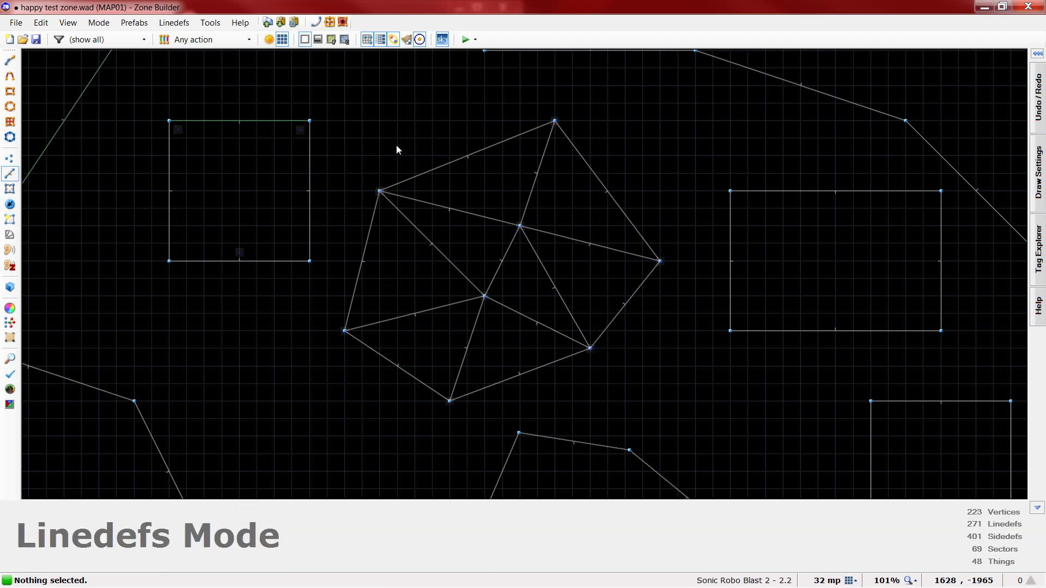
click(461, 158)
click(620, 210)
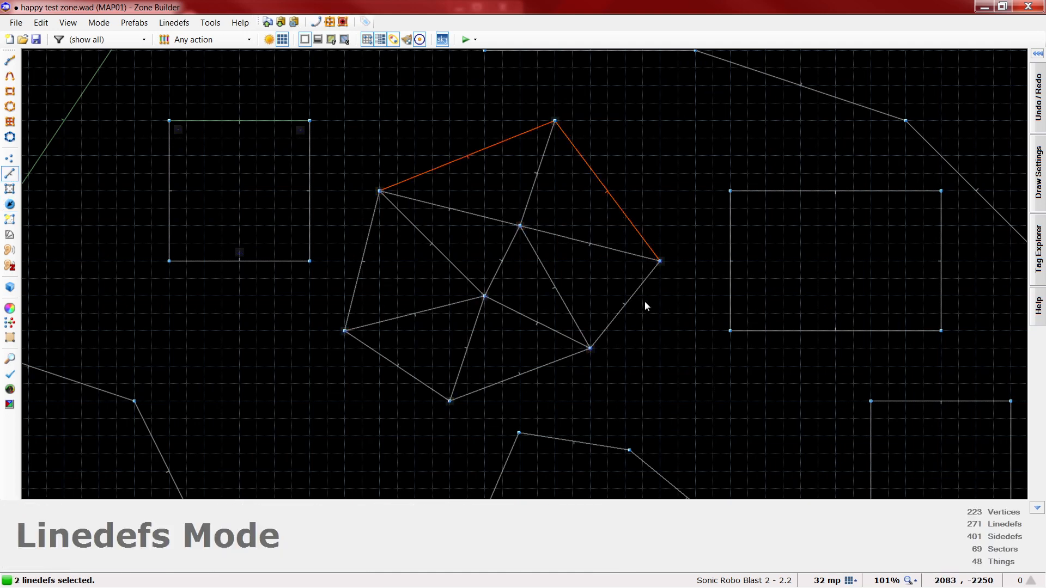
click(634, 303)
click(509, 380)
click(401, 370)
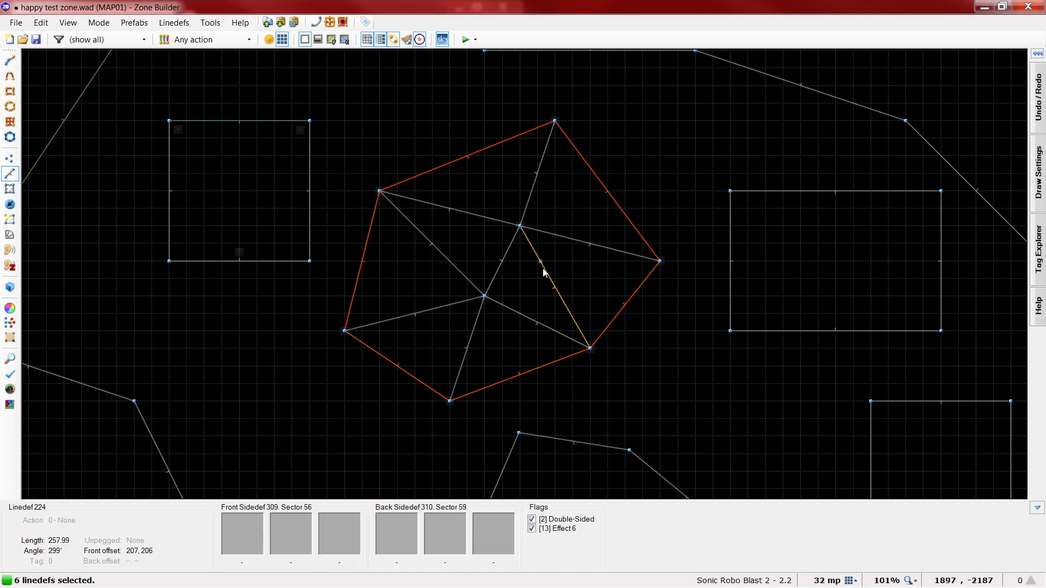
click(492, 217)
click(567, 307)
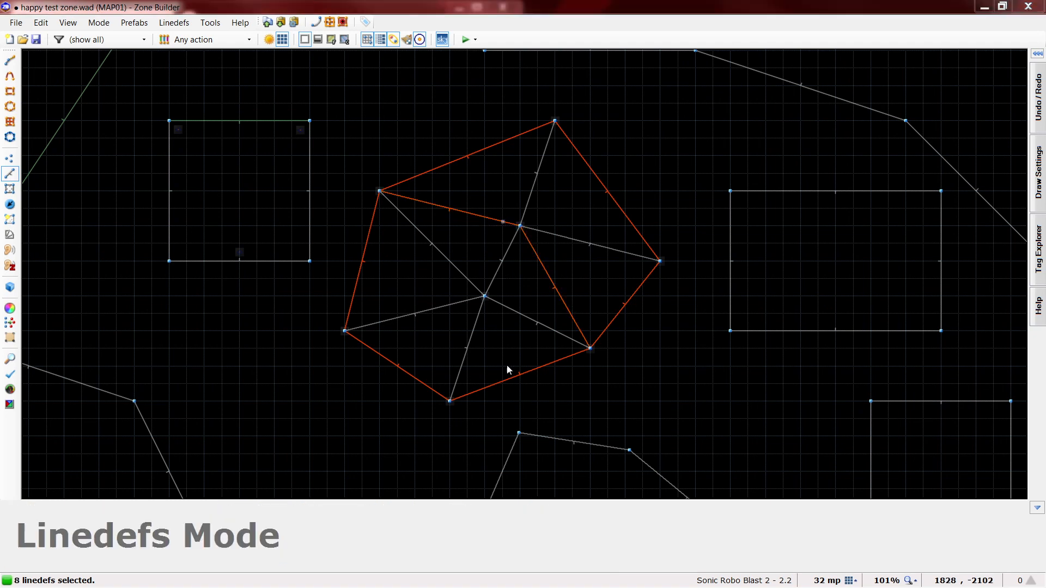
right_click(507, 369)
text(704)
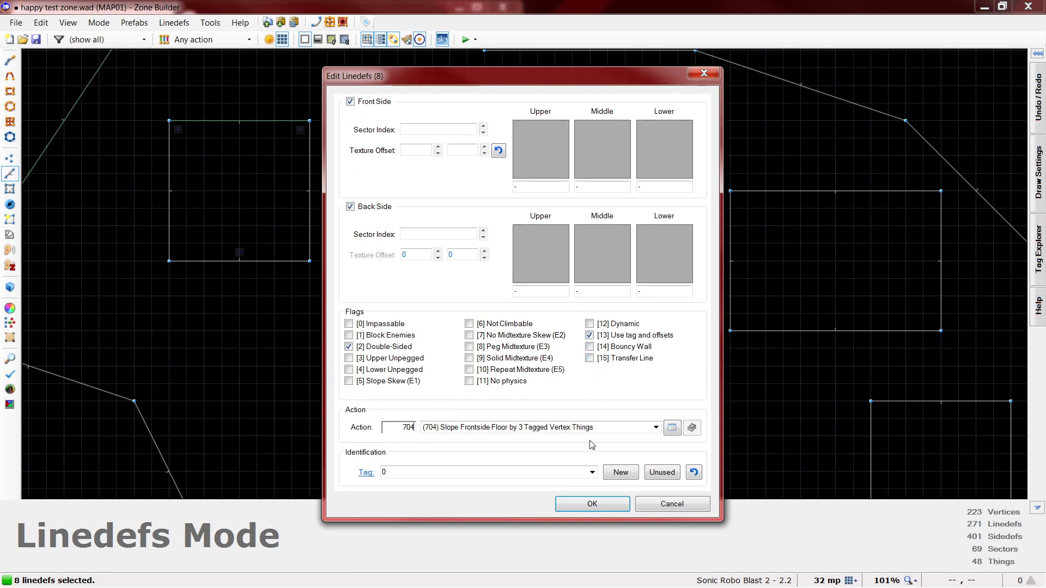
click(589, 498)
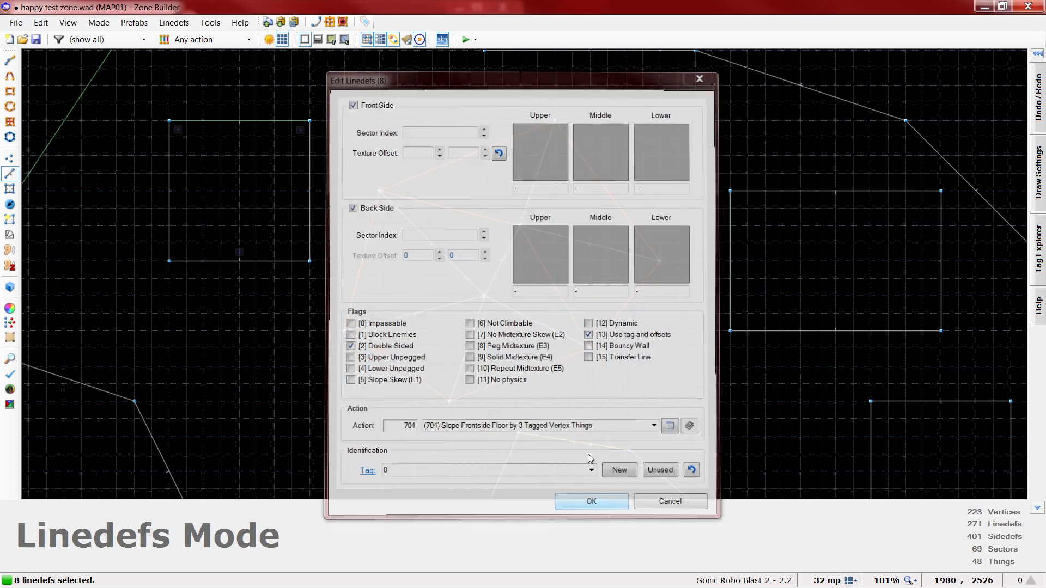
click(689, 228)
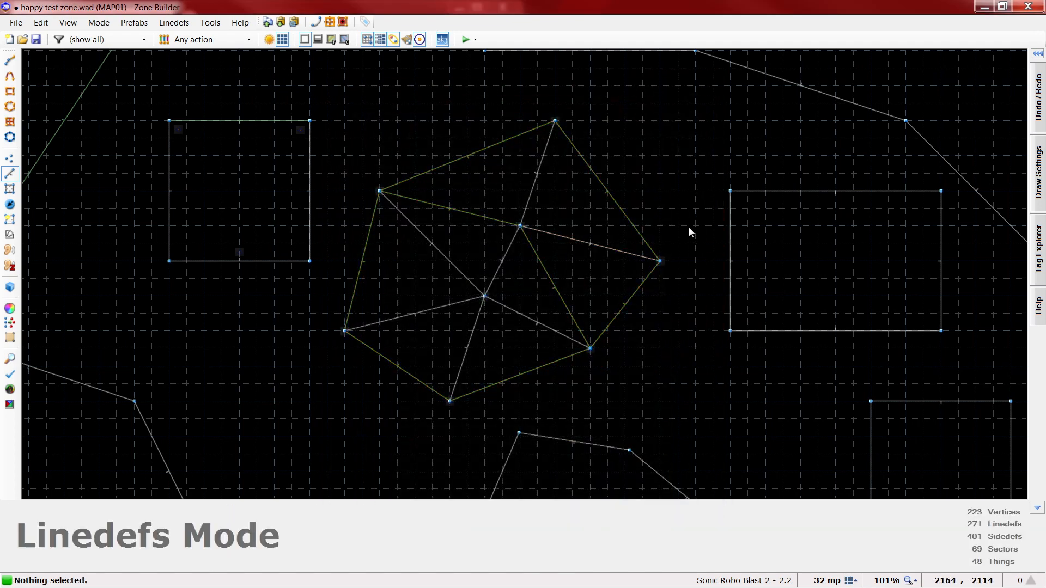
Set the polygon's northwest outer edge to front texture offsets 21 and 22, and its tag to the upper inner slope vertex's tag
key(t)
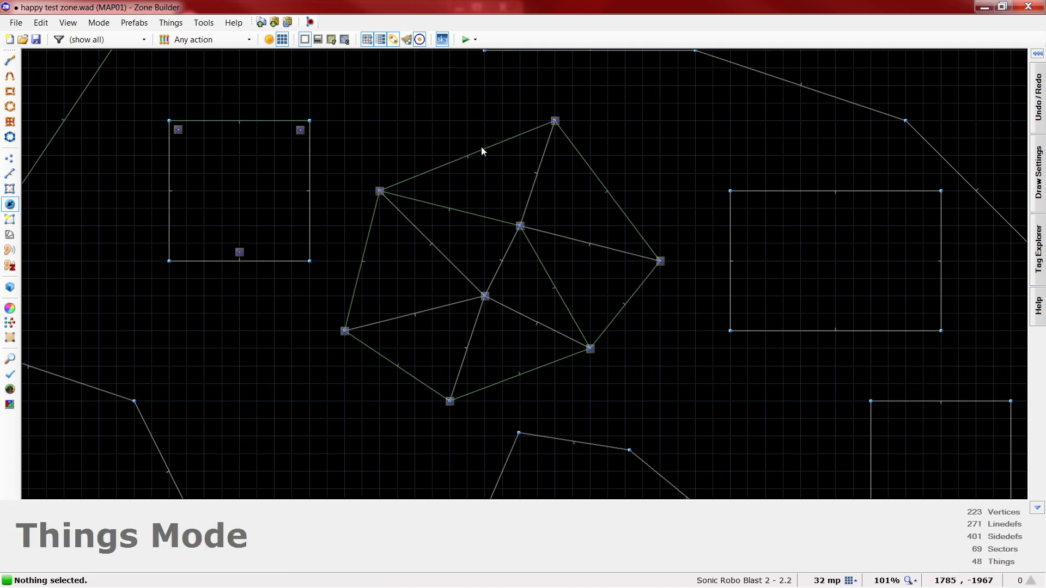
key(l)
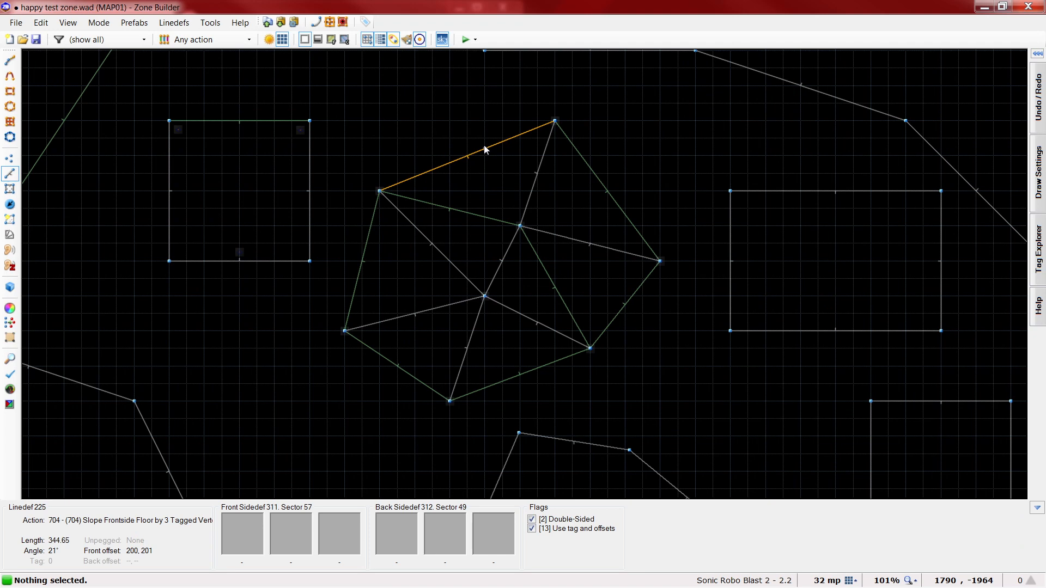
key(t)
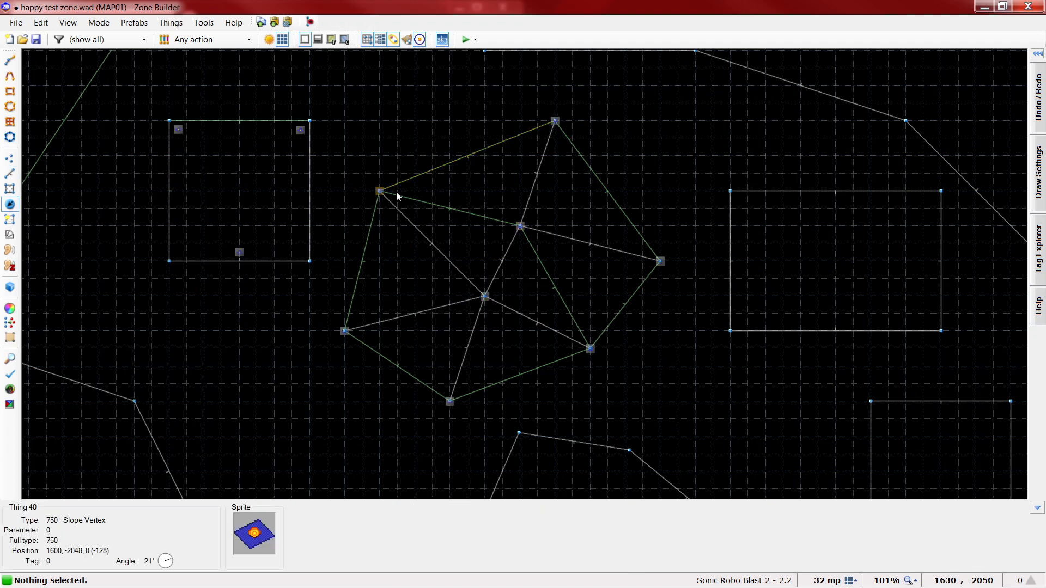
key(l)
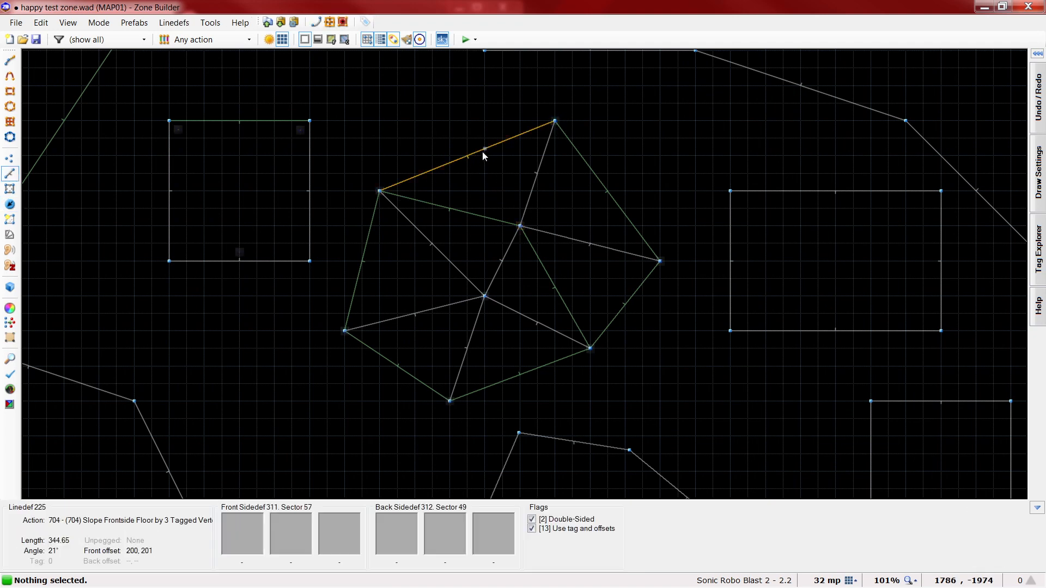
right_click(481, 149)
double_click(421, 150)
text(21)
double_click(467, 152)
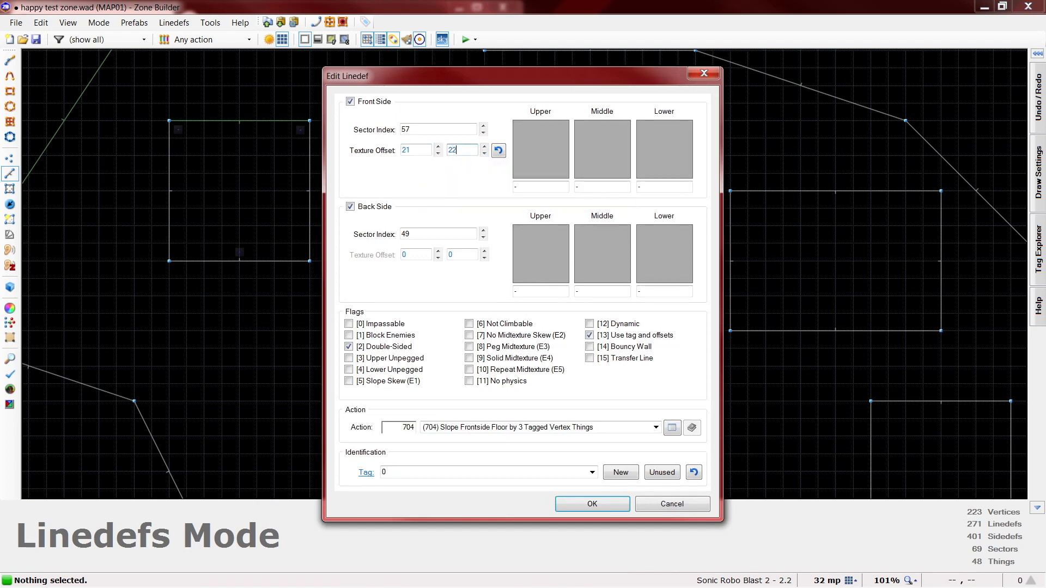
double_click(430, 473)
click(592, 504)
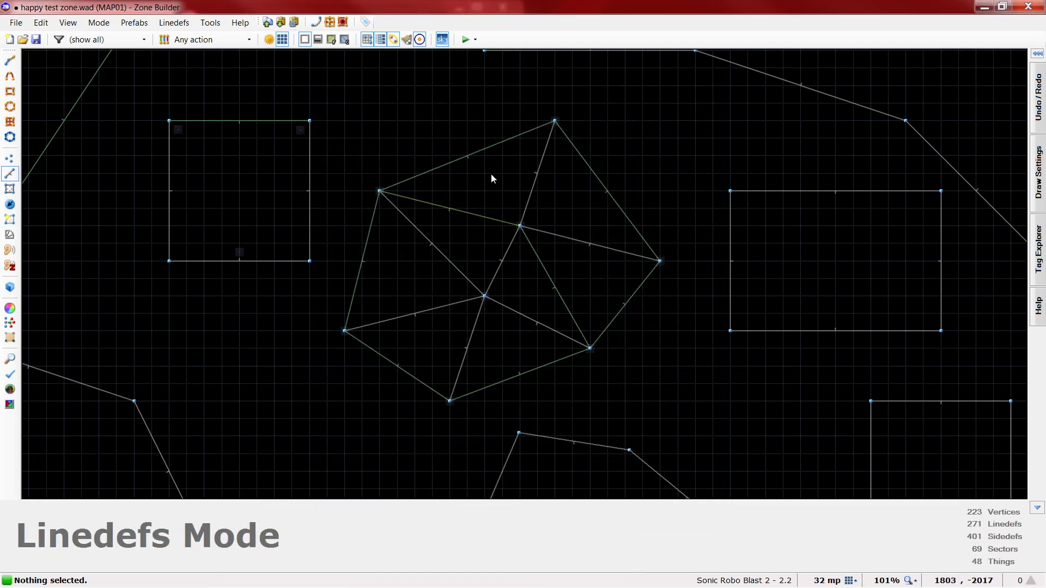
View the polygon's slope vertices in 3D and turn on highlighting to examine the northwest triangular sector
key(q)
key(d)
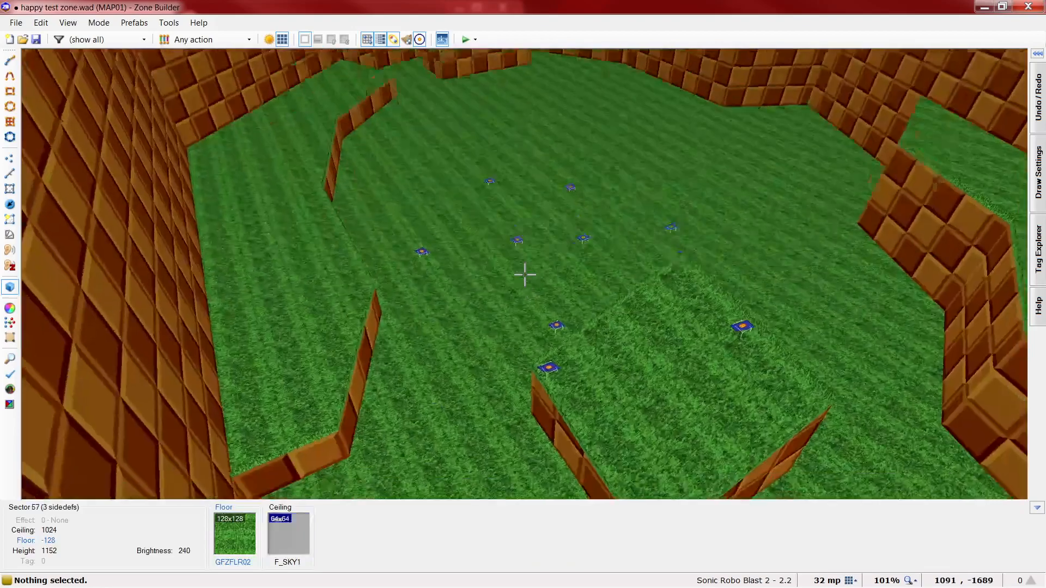
key(f)
key(e)
key(s)
key(t)
key(t)
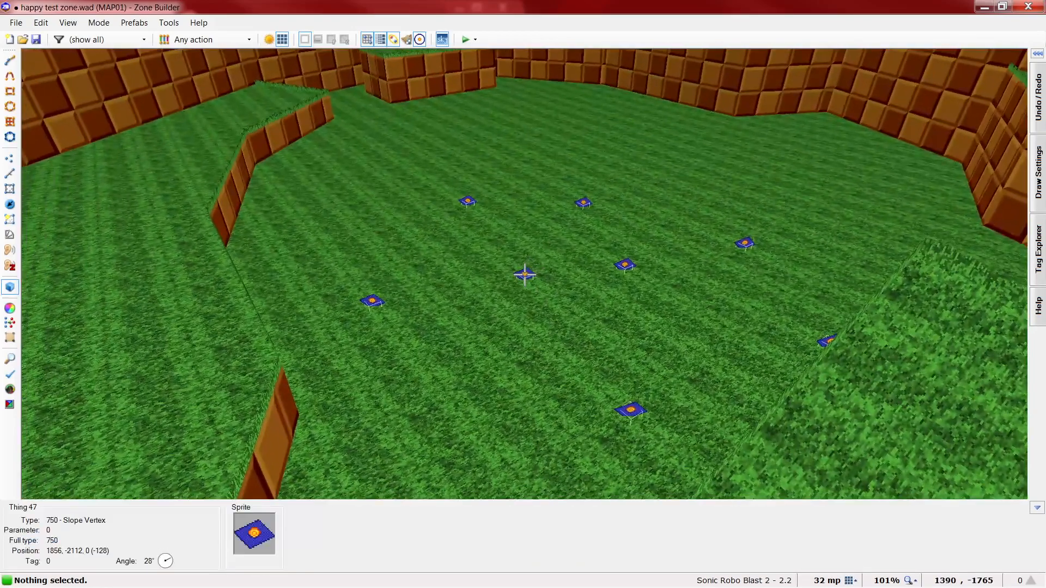
key(h)
key(e)
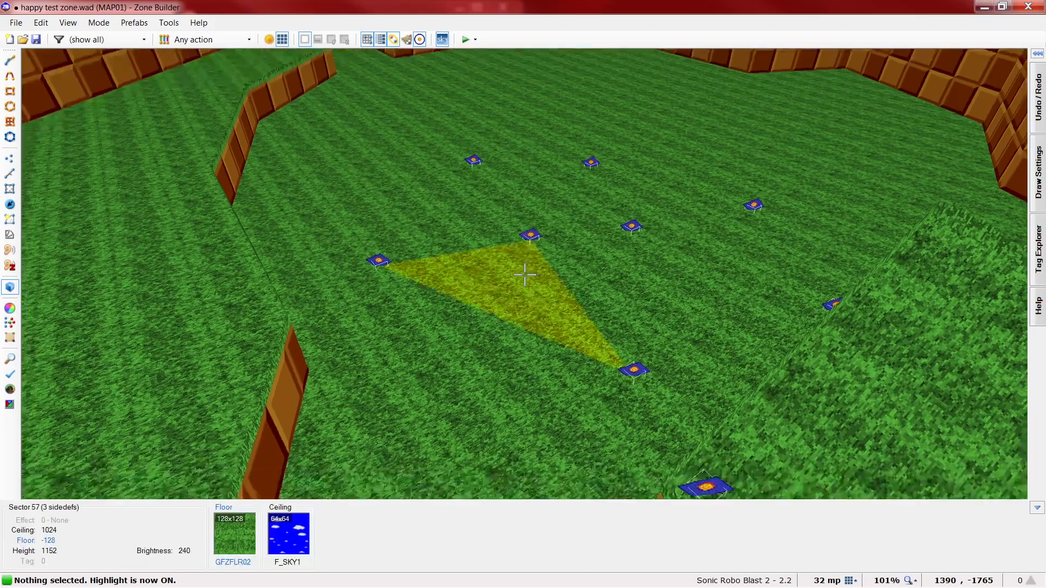
key(e)
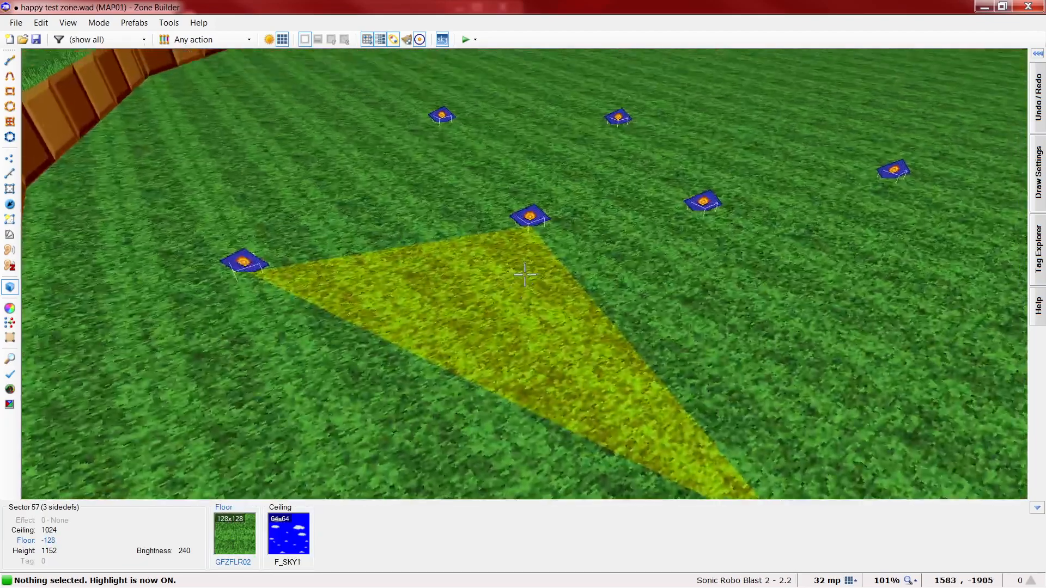
Raise the slope vertex at 1856, -2112 to height 32 and view the tilted triangle from another side
key(d)
scroll(525, 274, up, 3)
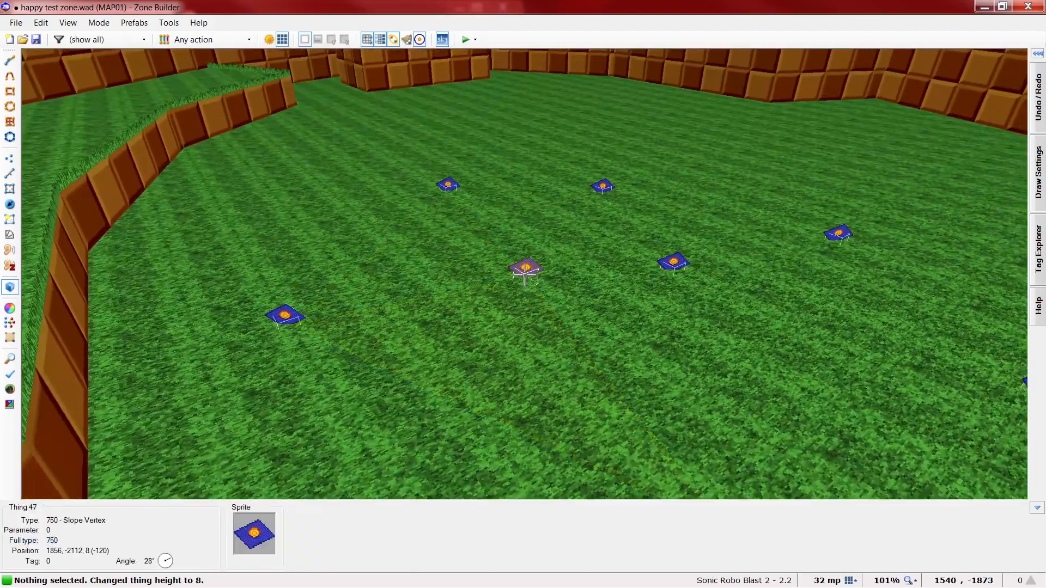
scroll(525, 274, up, 1)
key(f)
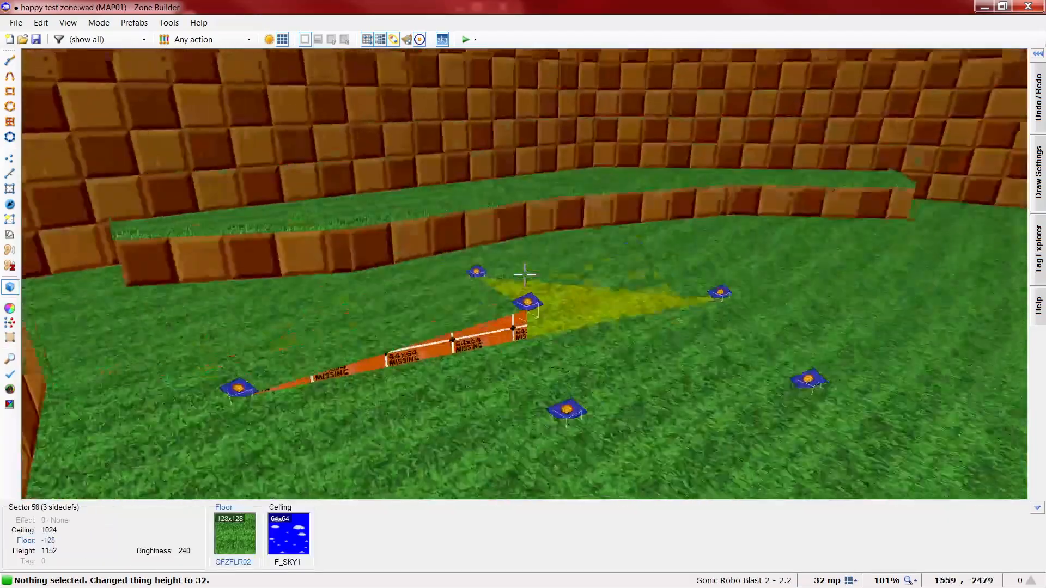
Raise the slope vertex at 1856, -2112 to height 160, and also raise the slope vertex at 1792, -2240
key(e)
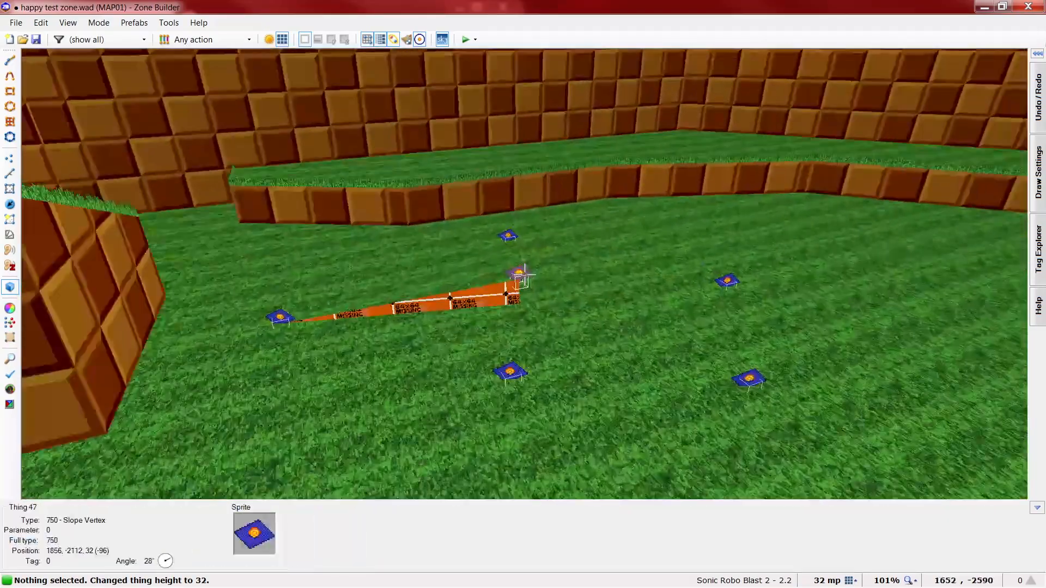
key(d)
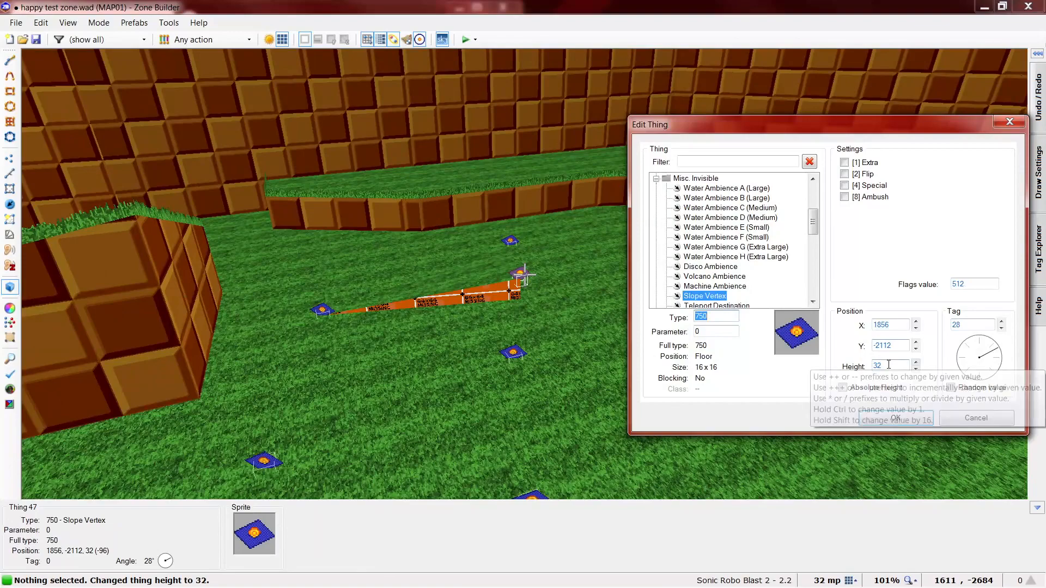
key(Return)
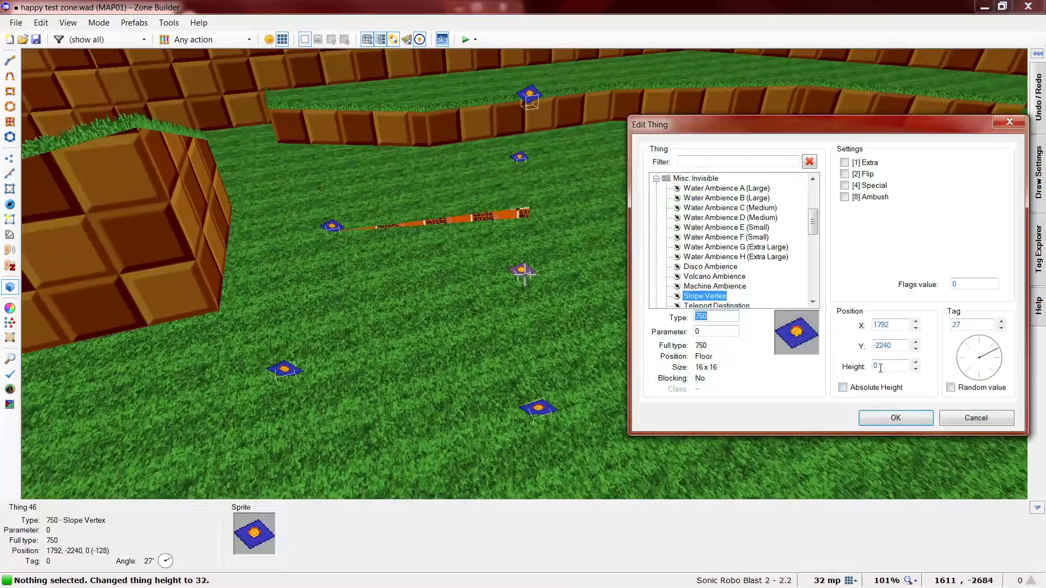
key(Return)
key(f)
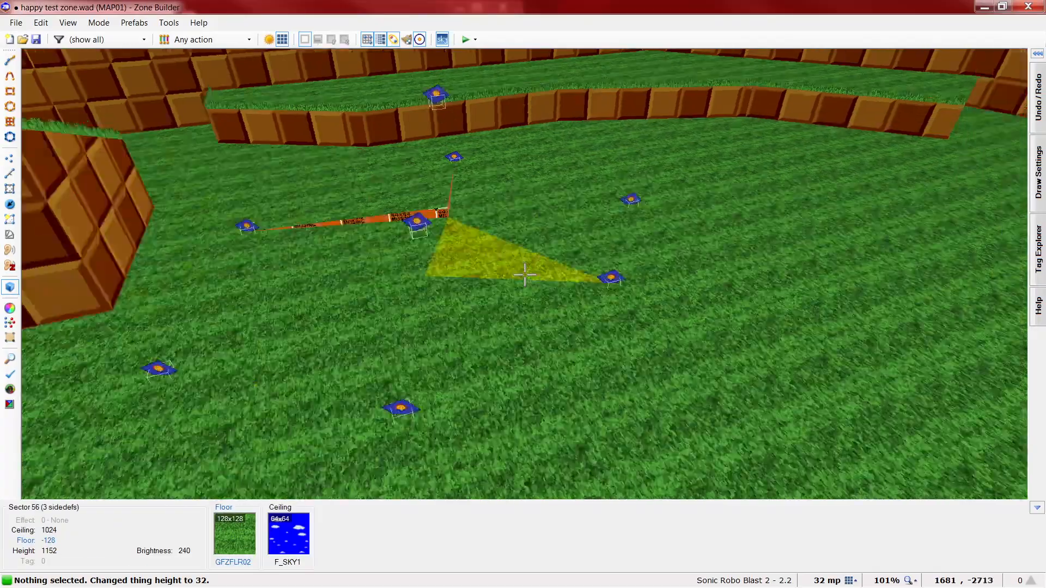
key(e)
key(s)
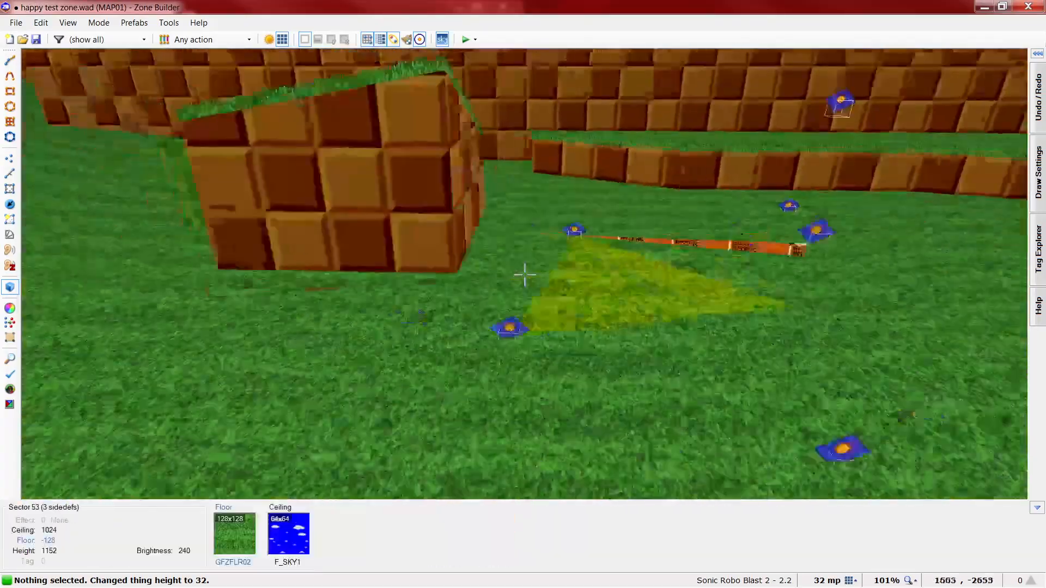
key(f)
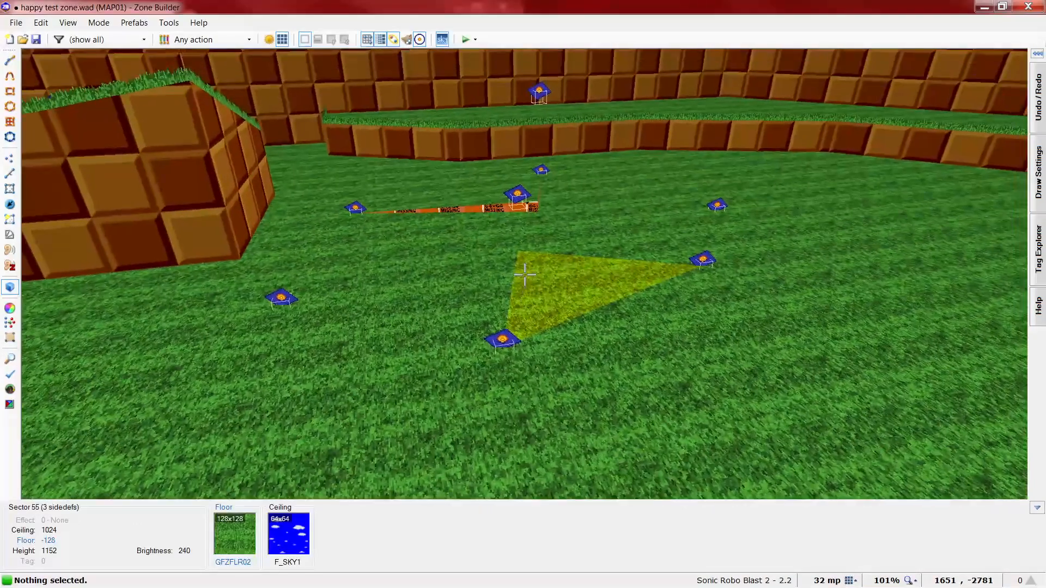
Point the front texture offsets and tag of the polygon's northeast outer edge at its triangle's three slope vertices
key(q)
scroll(382, 359, down, 6)
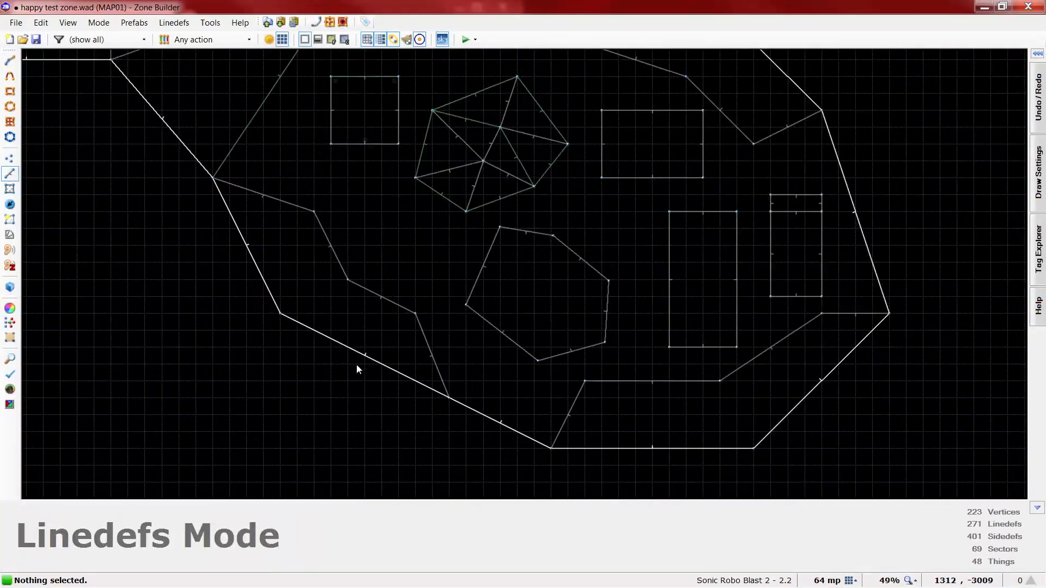
scroll(449, 197, up, 2)
scroll(434, 194, up, 3)
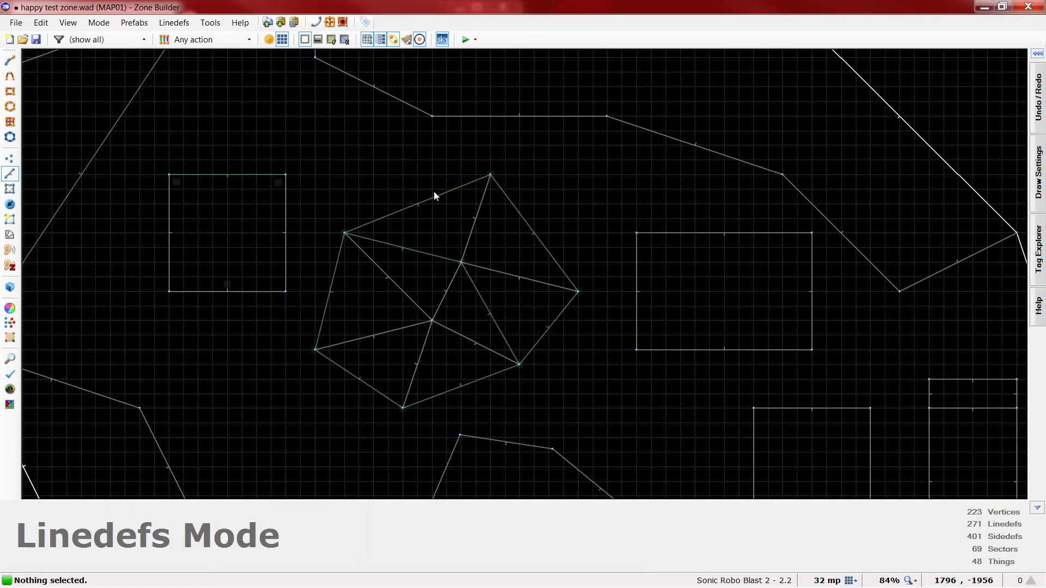
scroll(525, 217, up, 1)
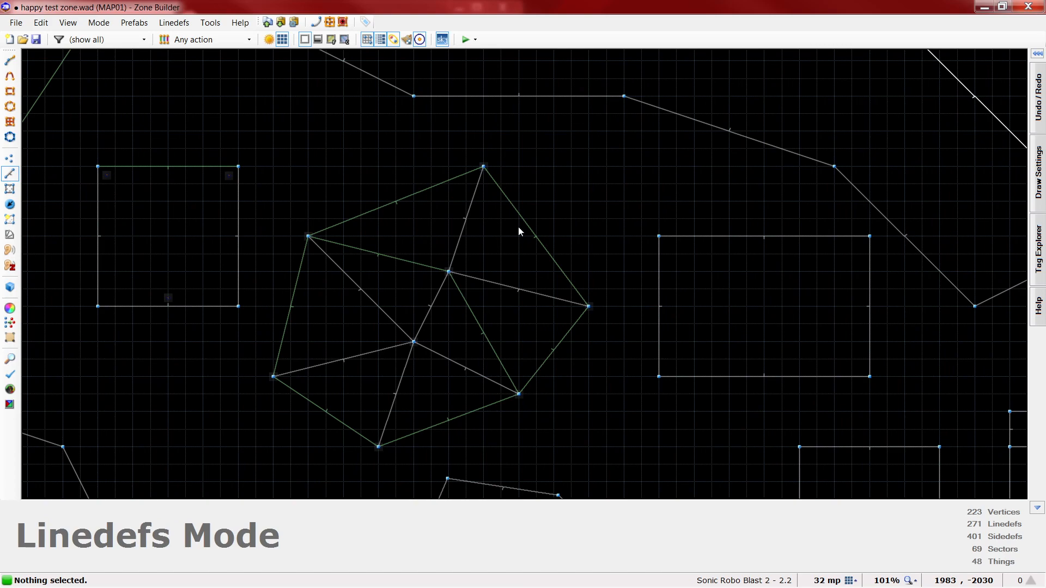
right_click(530, 225)
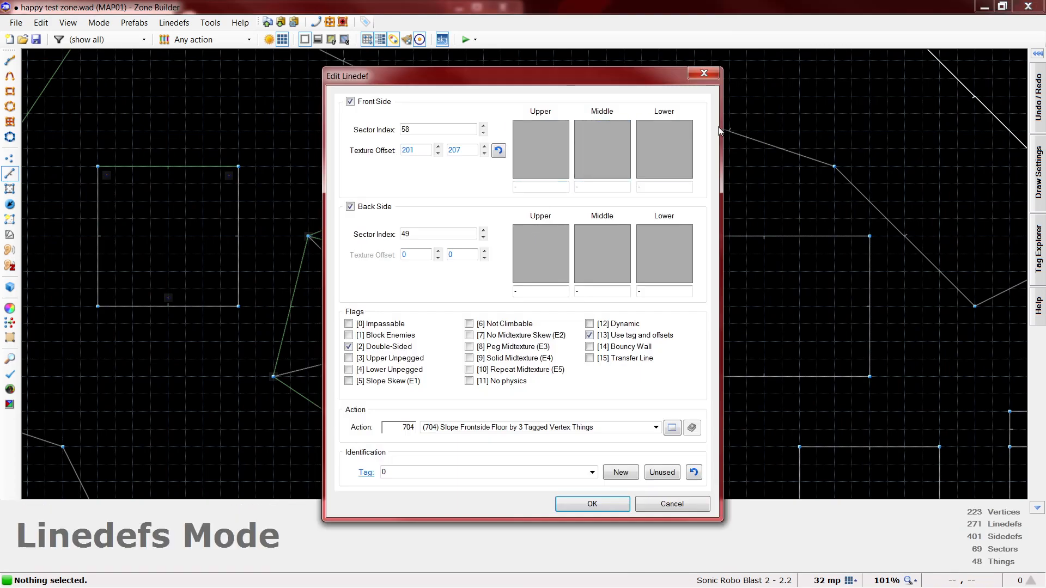
key(Escape)
key(t)
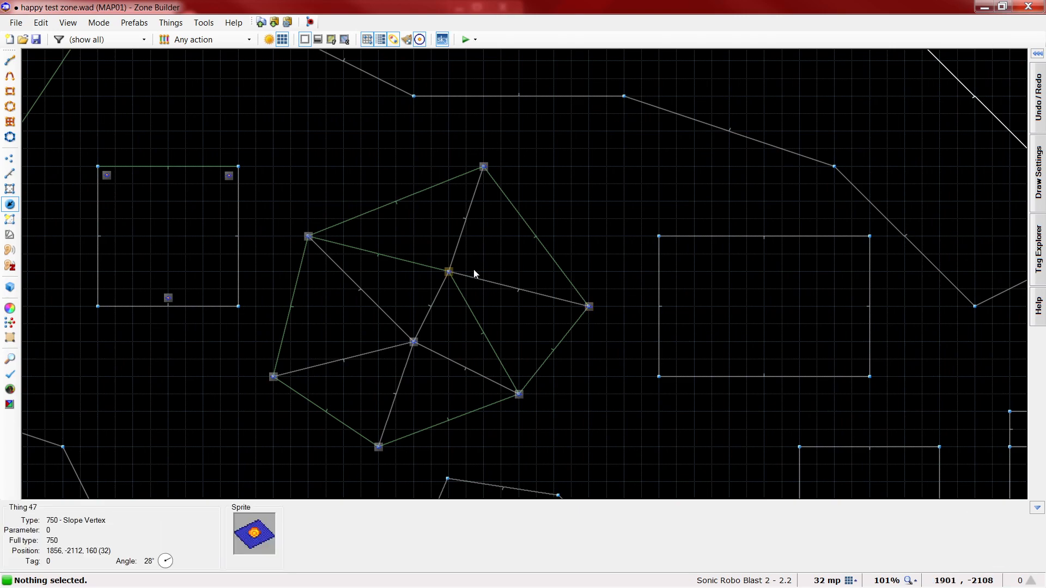
key(l)
right_click(526, 230)
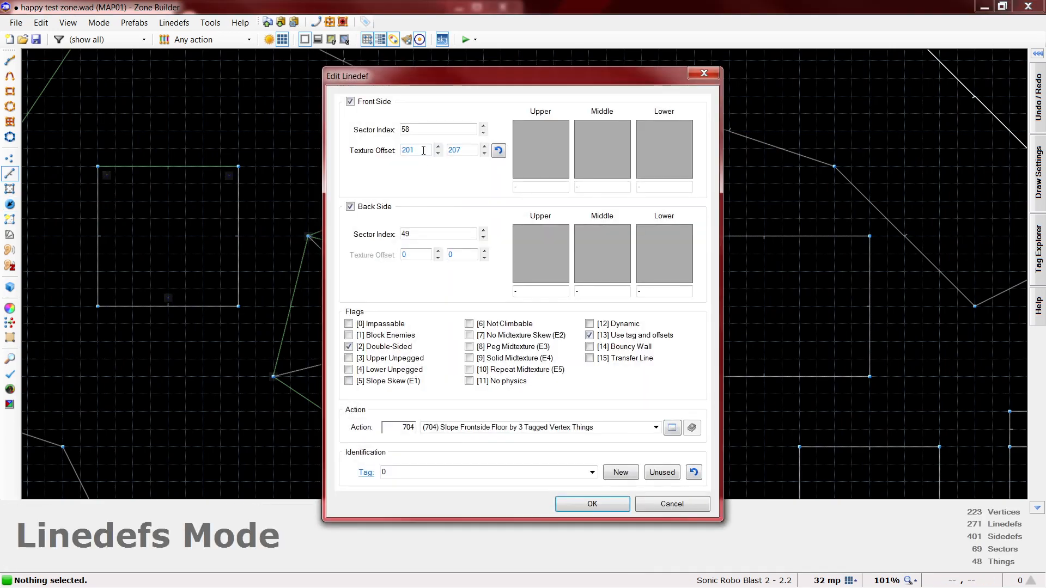
click(469, 475)
click(609, 506)
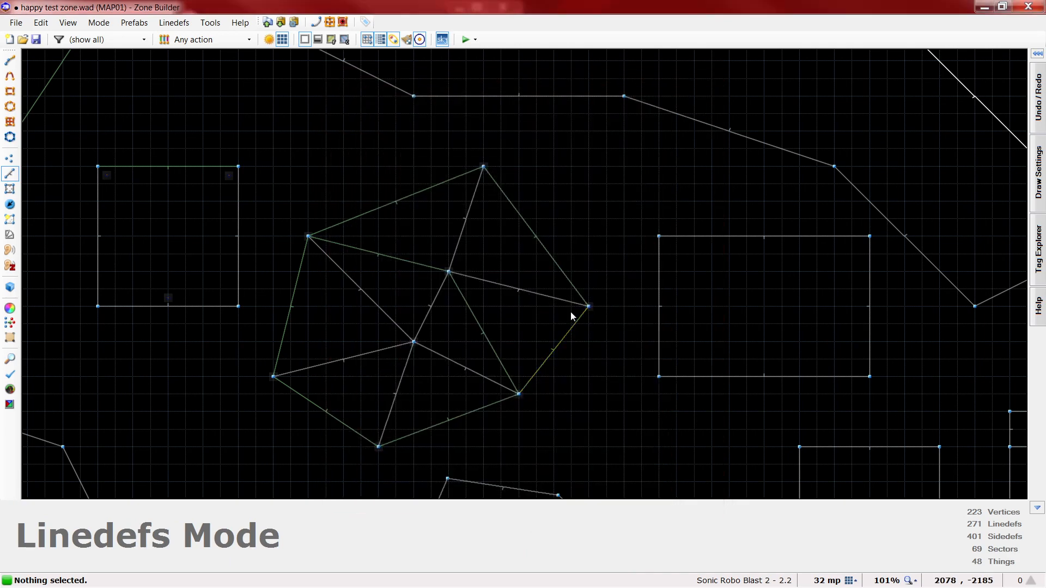
Set the polygon's east-southeast outer edge to offsets 28 and 24 with tag 23, and the inner line to the southeast corner to offsets 28 and 27
right_click(557, 345)
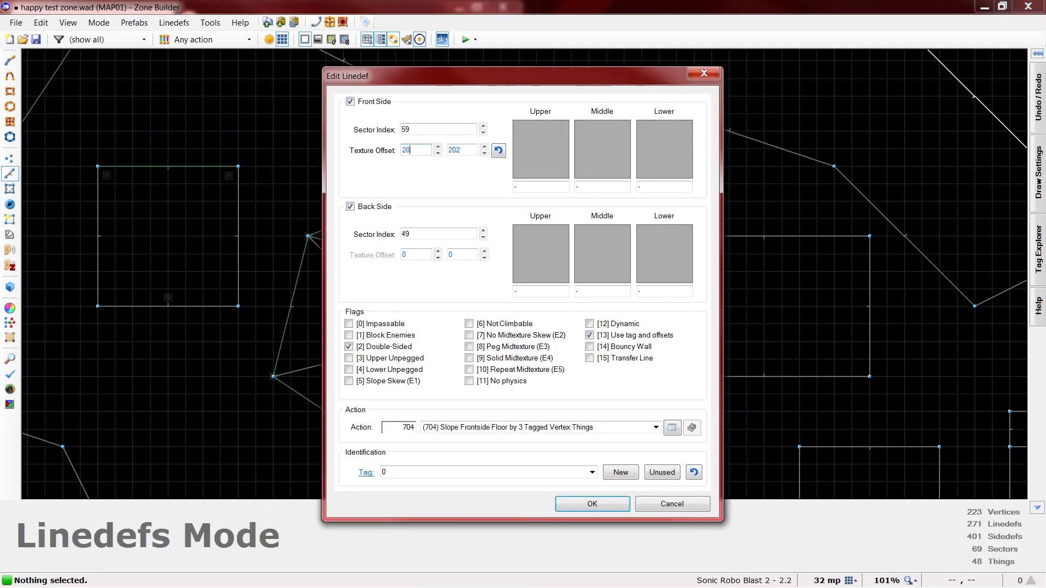
key(Return)
key(t)
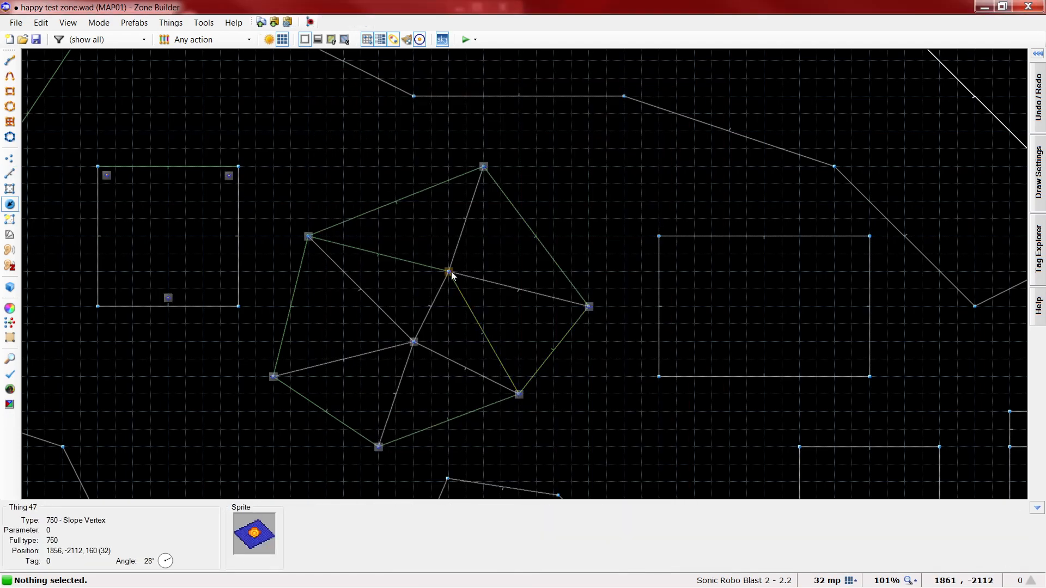
key(l)
right_click(489, 345)
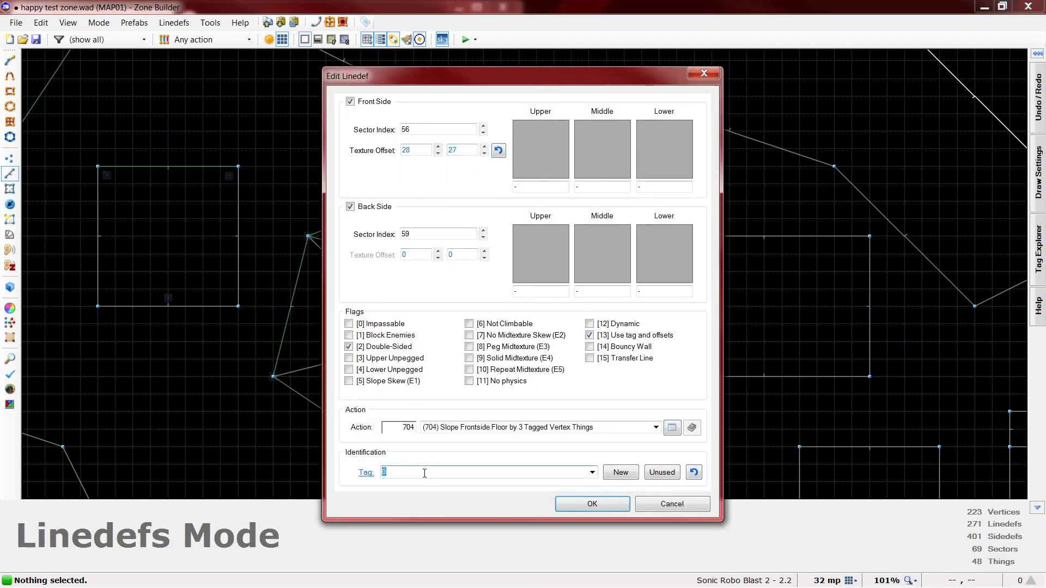
key(Return)
Set the inner line to the polygon's northwest corner to front texture offsets 21 and 27, and fill in its tag
right_click(397, 251)
double_click(410, 151)
text(21)
double_click(456, 150)
text(27)
double_click(473, 472)
key(Return)
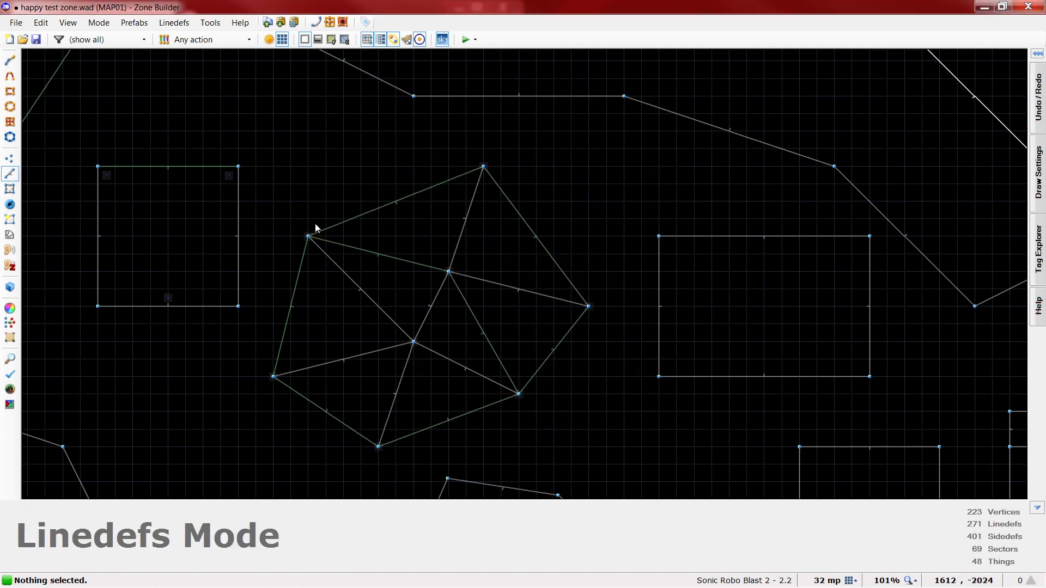
Edit the front texture offset of the polygon's south outer edge and check the tags of the slope vertices
right_click(481, 420)
double_click(420, 150)
key(Return)
key(t)
key(l)
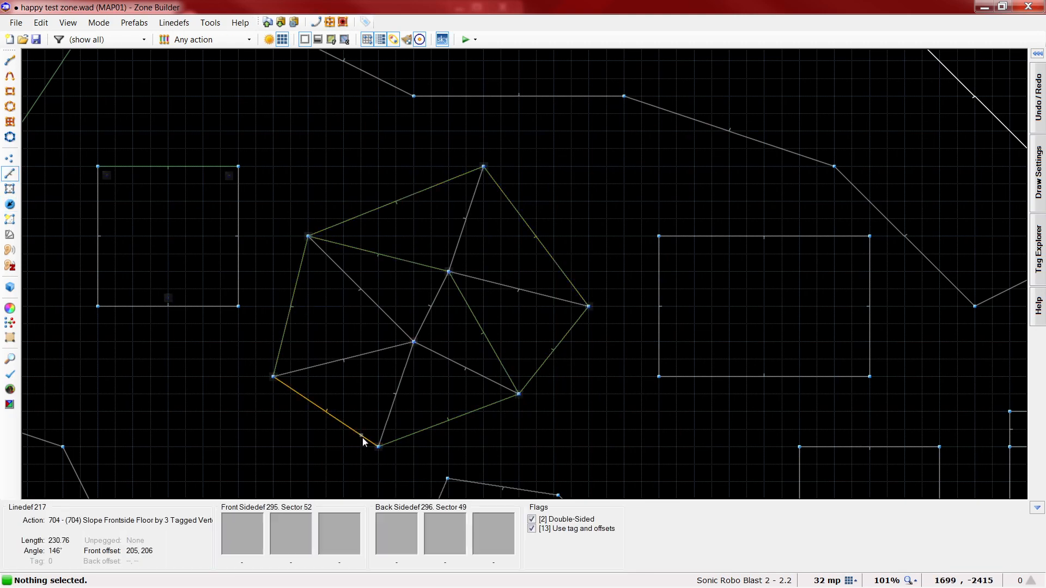
Point the front texture offsets of the polygon's southwest outer edge at its triangle's slope vertices
right_click(360, 444)
double_click(418, 149)
click(593, 504)
key(t)
key(l)
Set the west outer edge to front texture offsets 21 and 27 with tag 26, and the south outer edge to 27 and 25 with tag 24
right_click(295, 327)
text(2127)
double_click(406, 473)
text(26)
key(Return)
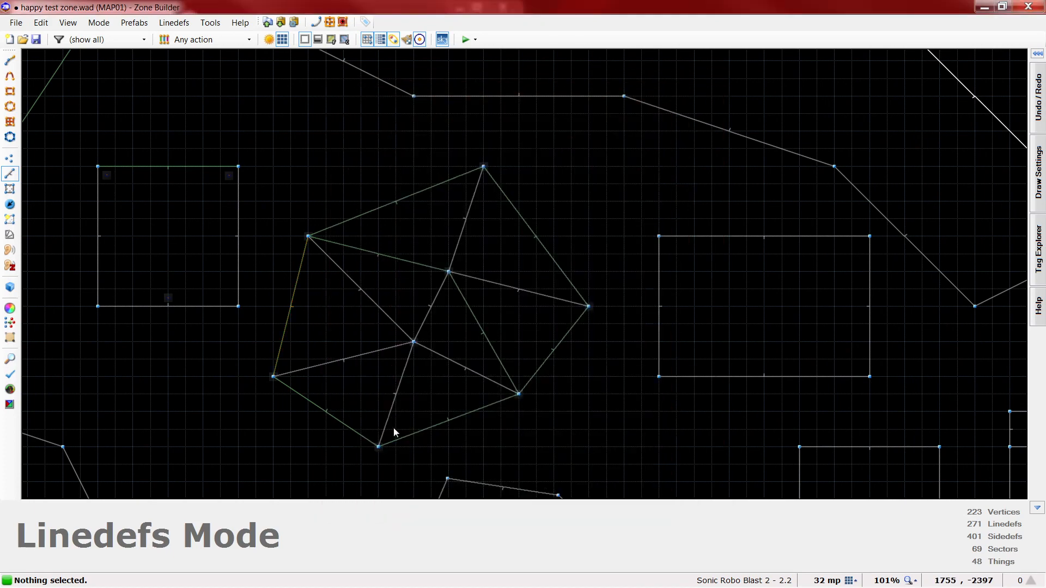
right_click(439, 422)
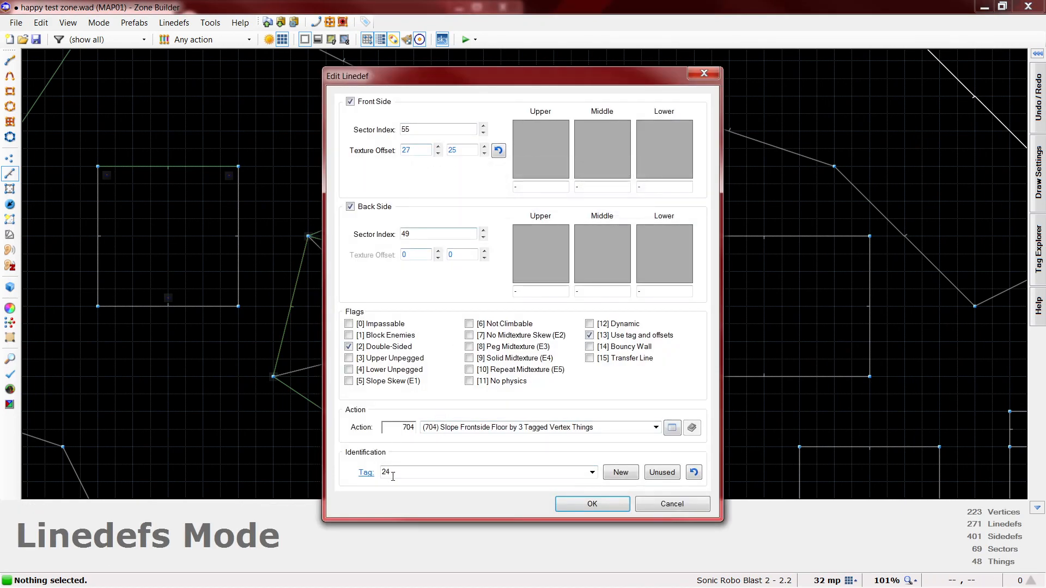
click(592, 503)
View the sloped hill in 3D from several sides with highlighting turned off
key(w)
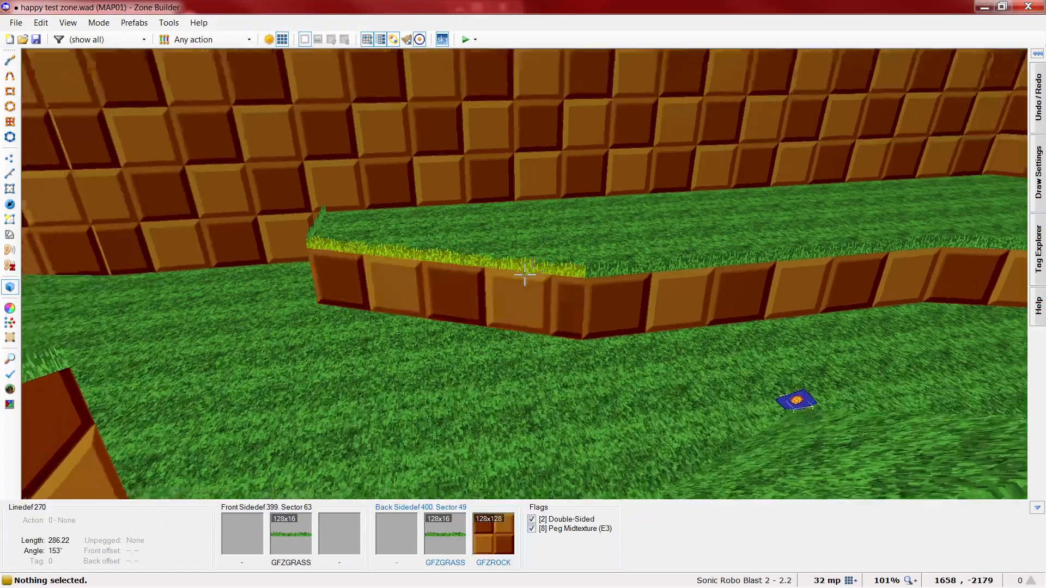
key(f)
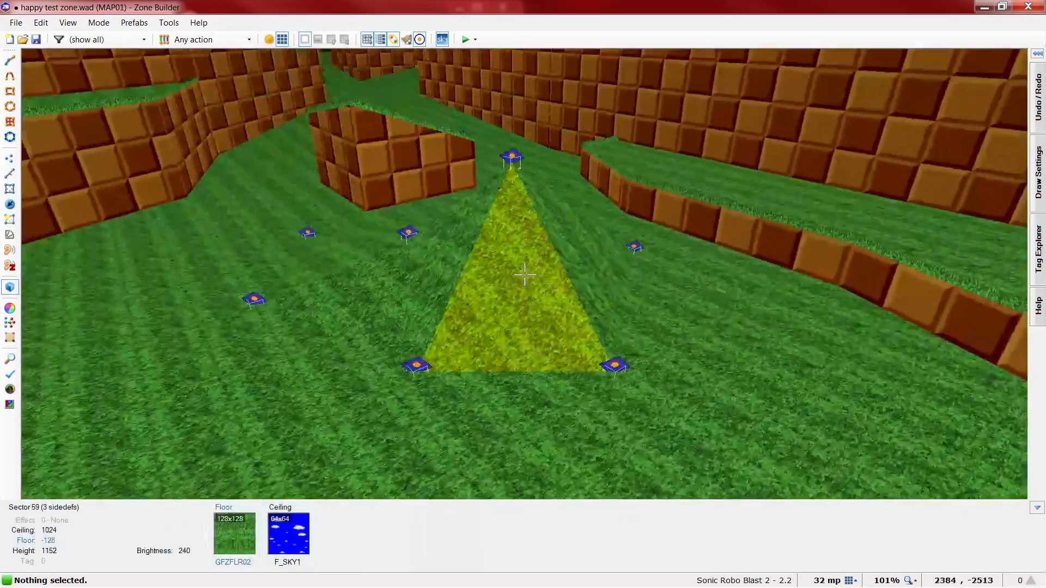
key(h)
key(s)
key(f)
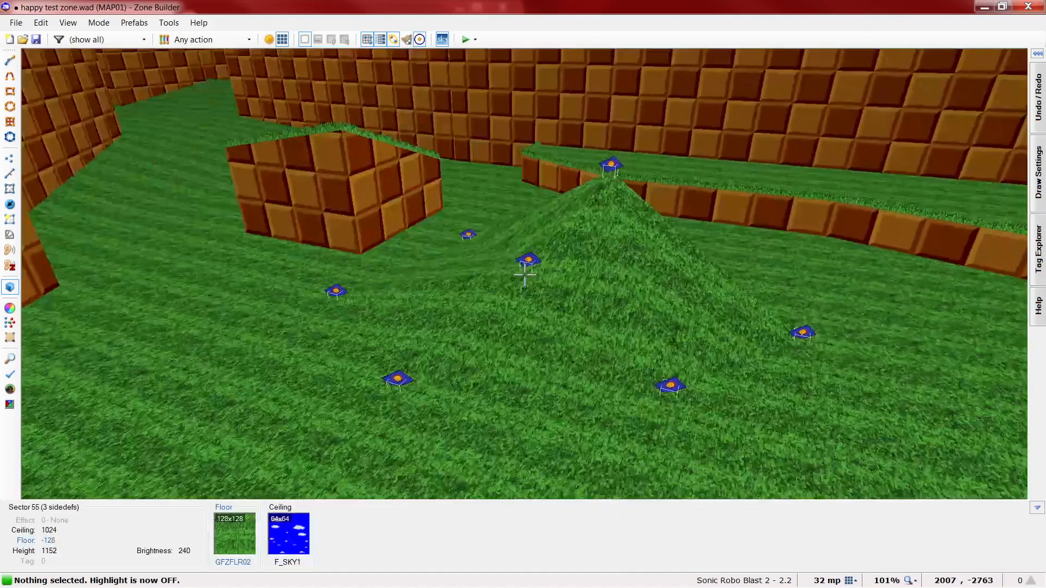
key(f)
key(e)
Try different floor heights on the hill's triangular sectors, including -112 and -144, and return the last one to -128
scroll(524, 275, up, 1)
scroll(524, 274, up, 1)
scroll(525, 275, down, 1)
scroll(525, 275, up, 2)
key(f)
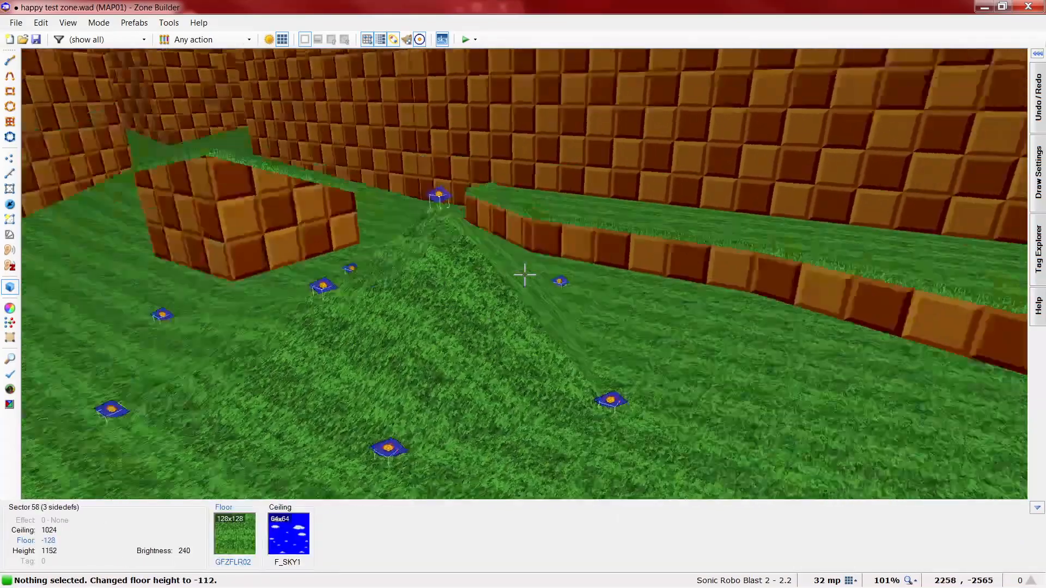
scroll(525, 274, up, 1)
key(s)
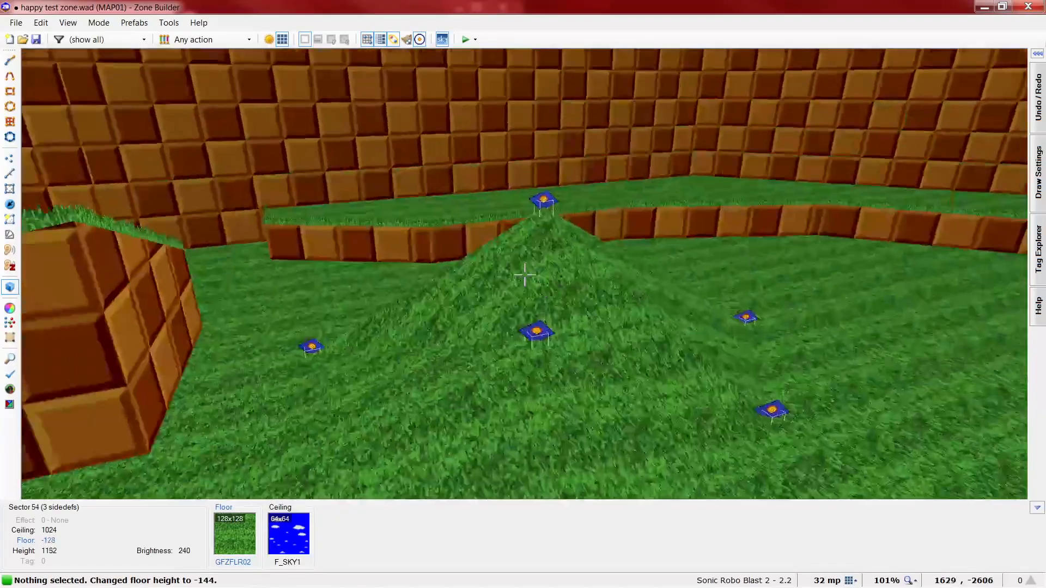
scroll(525, 275, down, 3)
key(e)
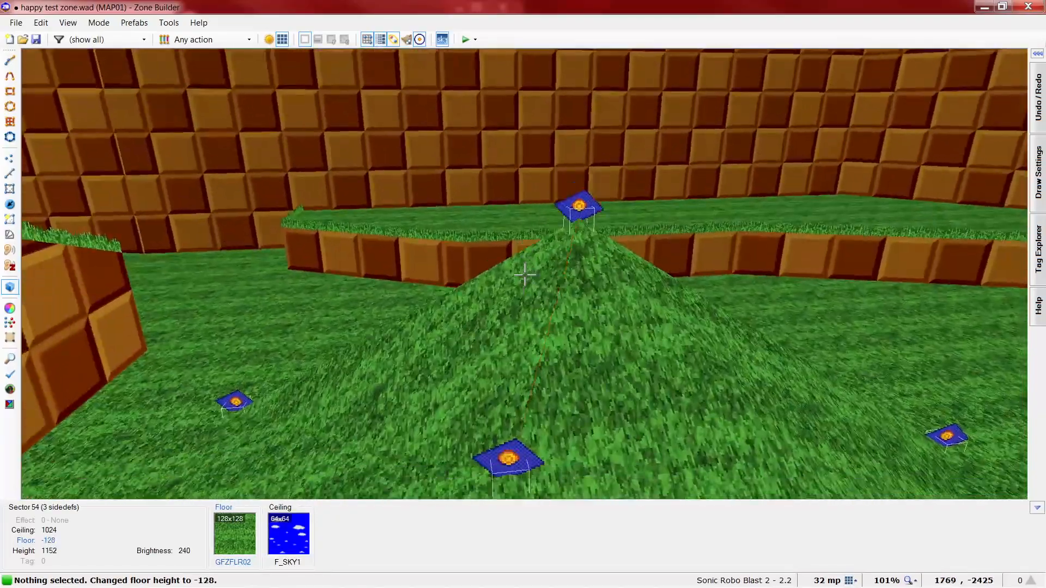
Fine-tune the heights of the hill's inner slope vertices, using values of 88 and 152
key(d)
scroll(524, 274, up, 1)
key(f)
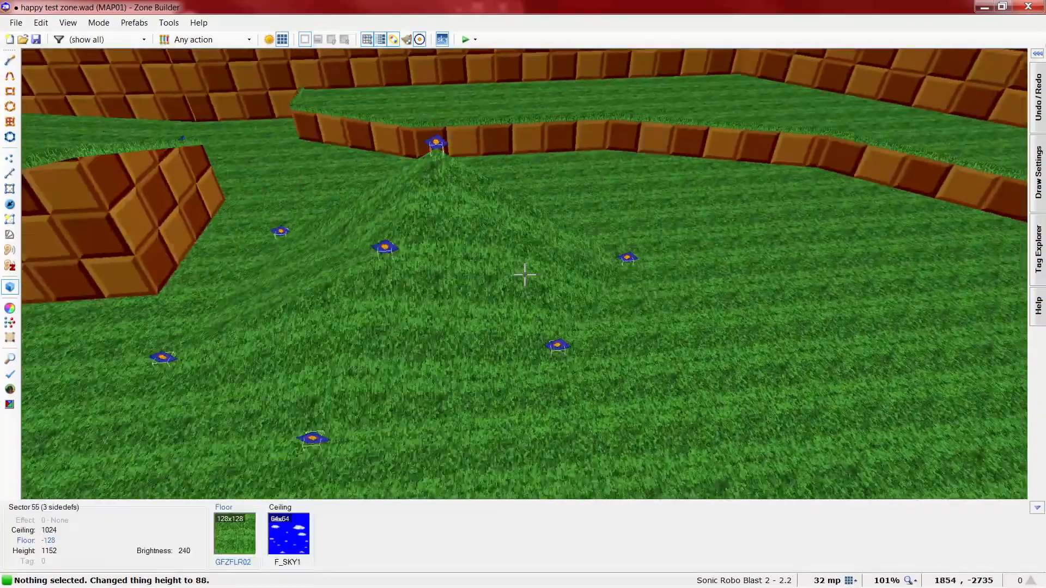
key(s)
scroll(525, 275, down, 1)
scroll(525, 275, down, 1)
key(d)
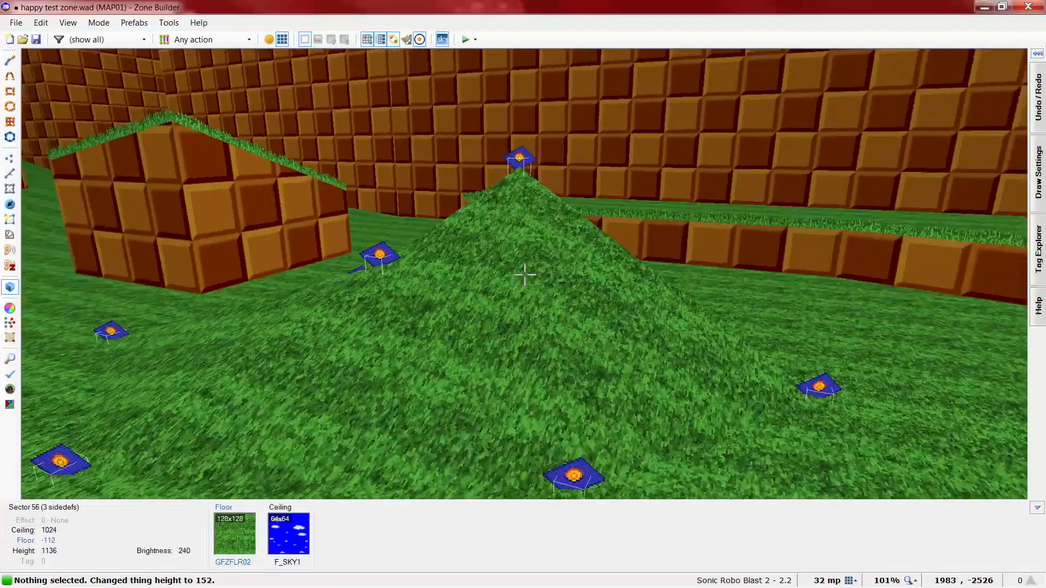
Raise the hill's eastern slope vertex at 2112, -2176 to height 32
key(f)
key(e)
scroll(524, 274, up, 1)
scroll(525, 274, up, 1)
key(e)
scroll(525, 275, up, 3)
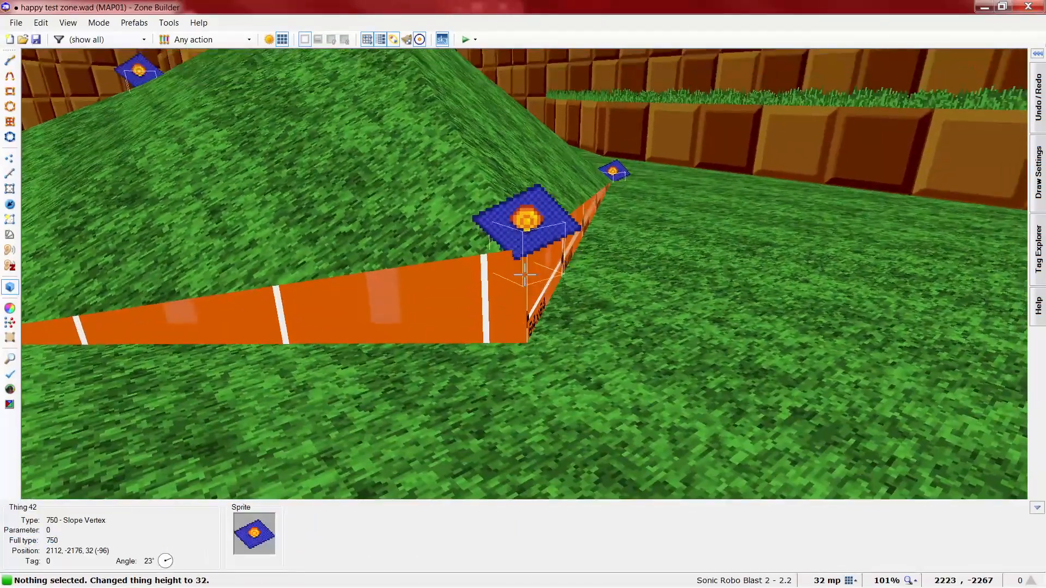
Raise the southeastern slope vertex at 1984, -2336 to height 24 and view the hill's raised edge
key(d)
key(s)
scroll(524, 274, up, 2)
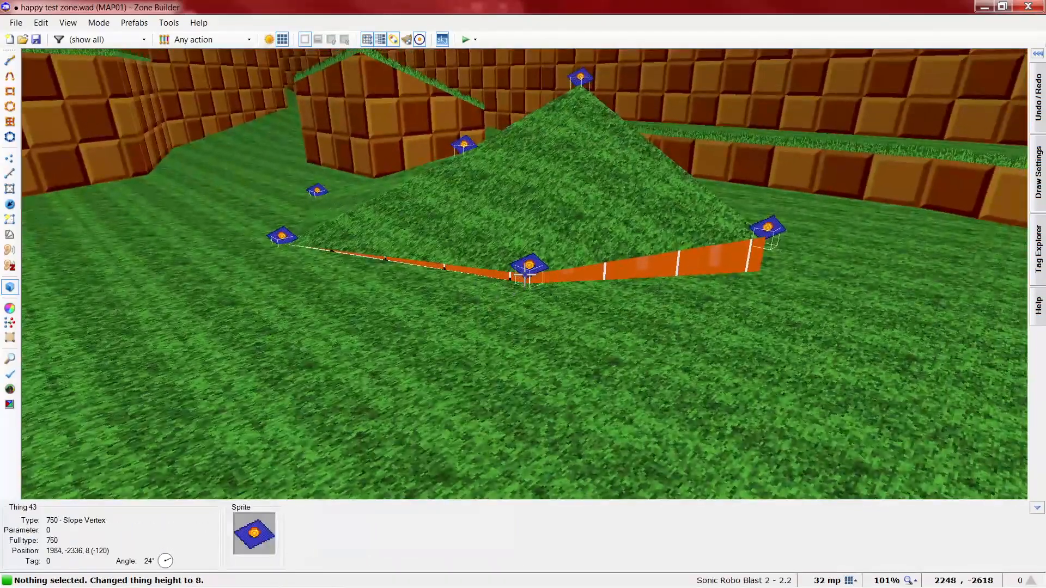
scroll(525, 275, up, 1)
key(d)
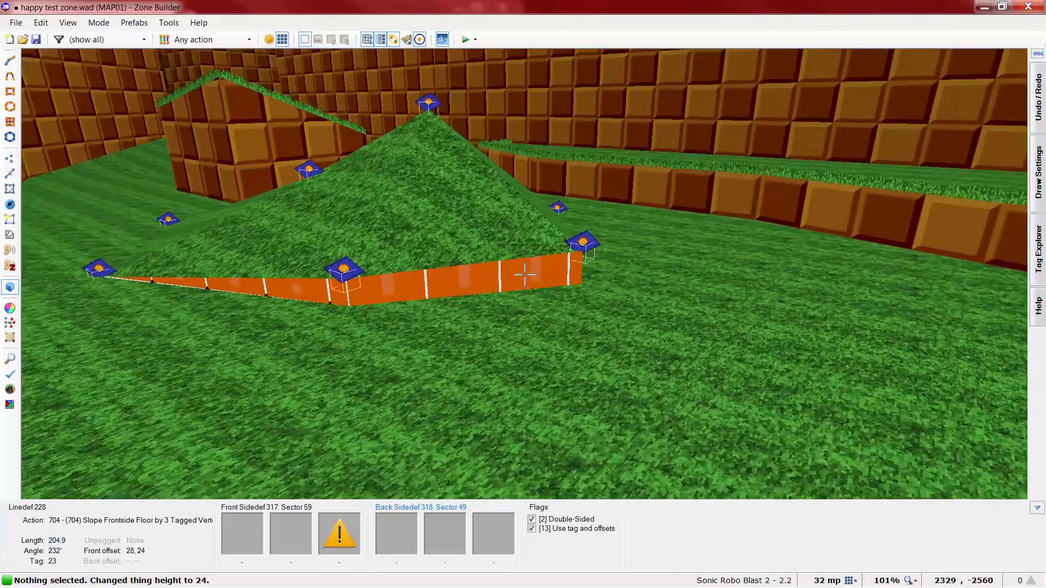
Clear action 704, the tag, the front offsets and flag 13 from the hill's northwestern outer linedef
right_click(525, 275)
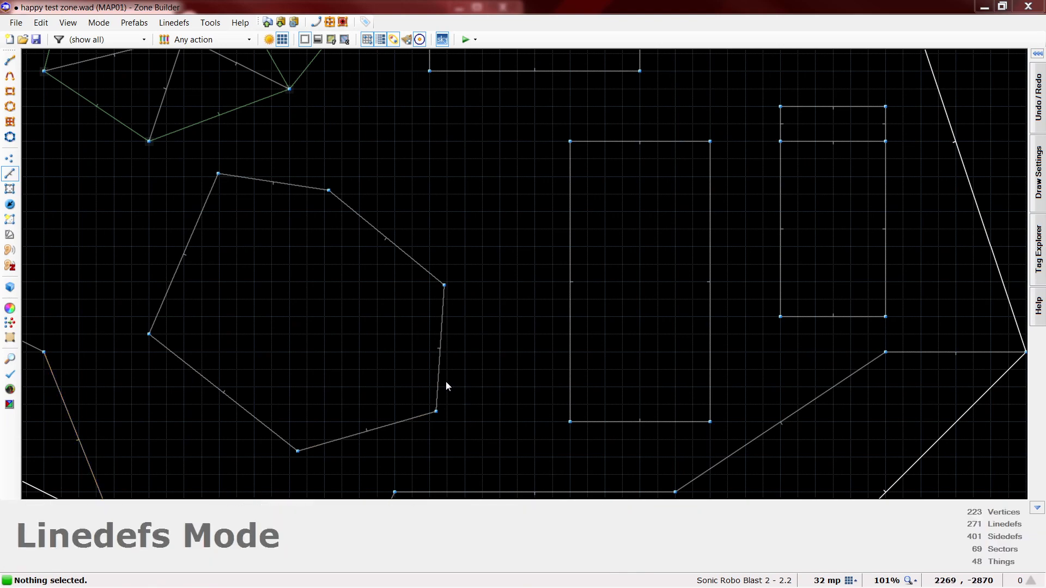
scroll(445, 386, down, 2)
scroll(294, 125, up, 2)
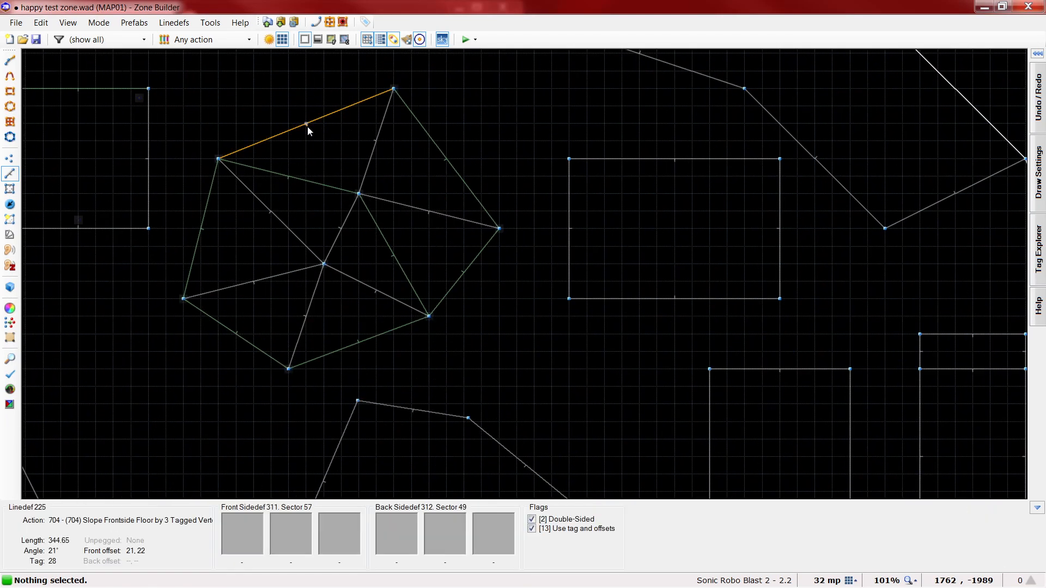
scroll(222, 94, up, 2)
scroll(549, 231, down, 2)
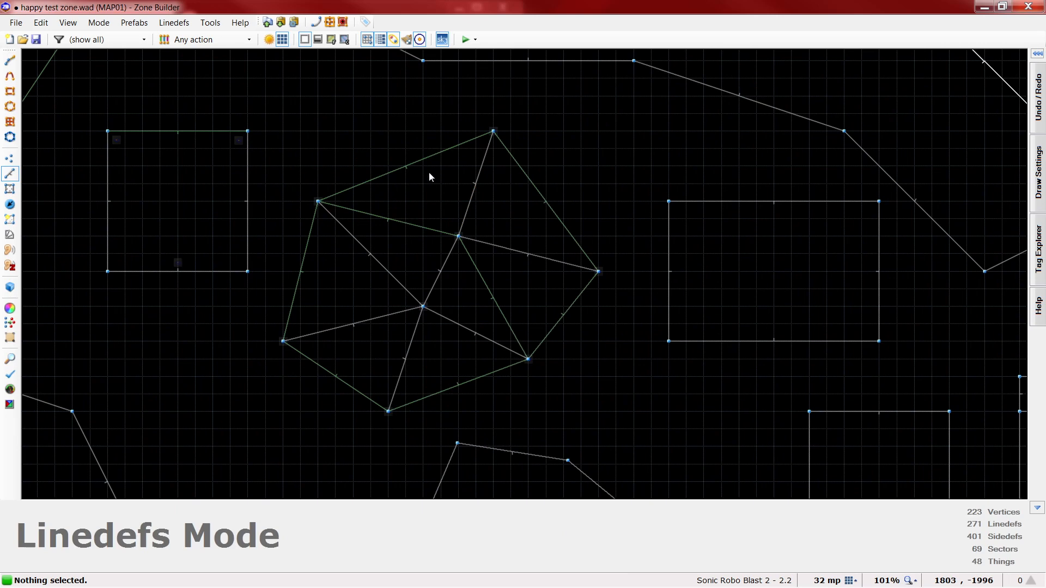
right_click(420, 160)
text(0)
double_click(413, 151)
text(0)
double_click(462, 152)
text(0)
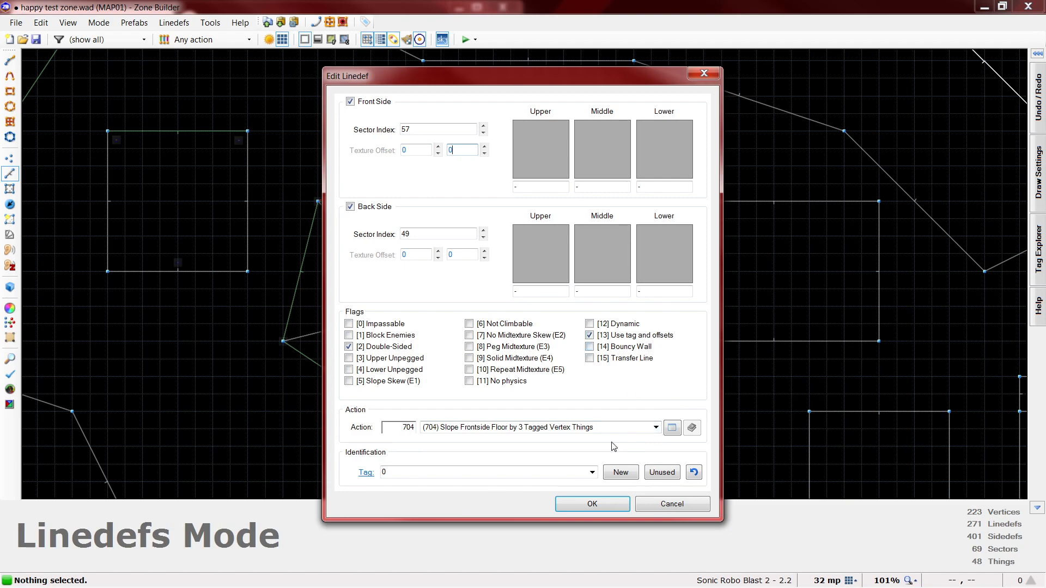
key(BackSpace)
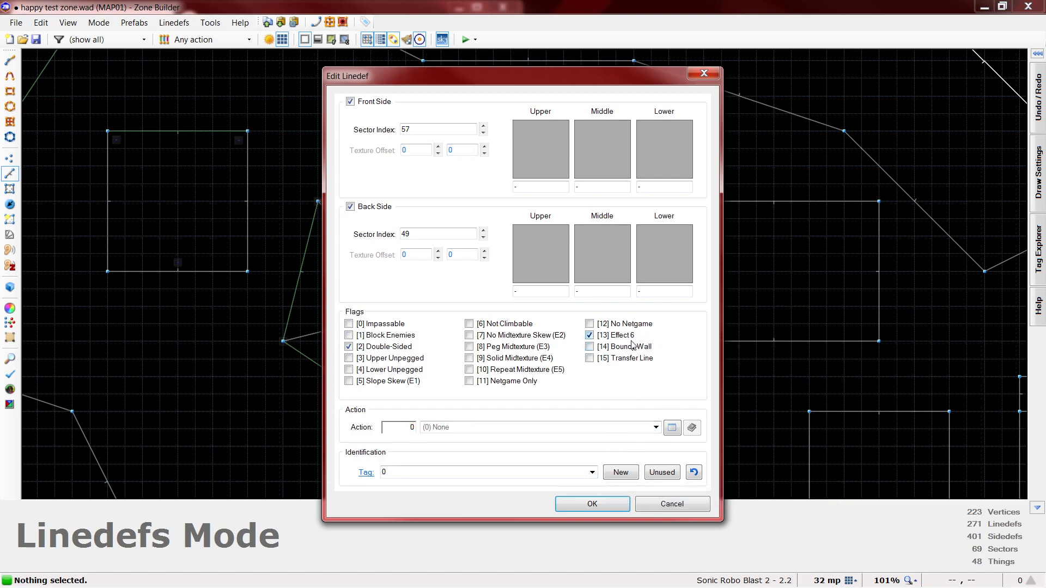
click(586, 502)
Draw a separate linedef about 107 units long inside the hill's northernmost triangular sector
scroll(373, 166, up, 1)
scroll(446, 179, up, 3)
key(d)
click(377, 236)
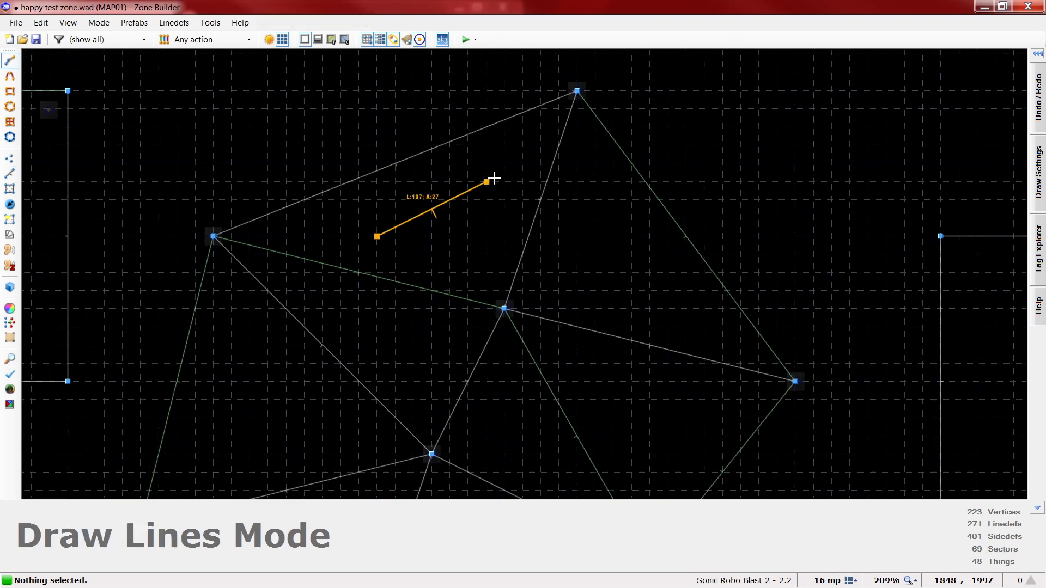
right_click(494, 178)
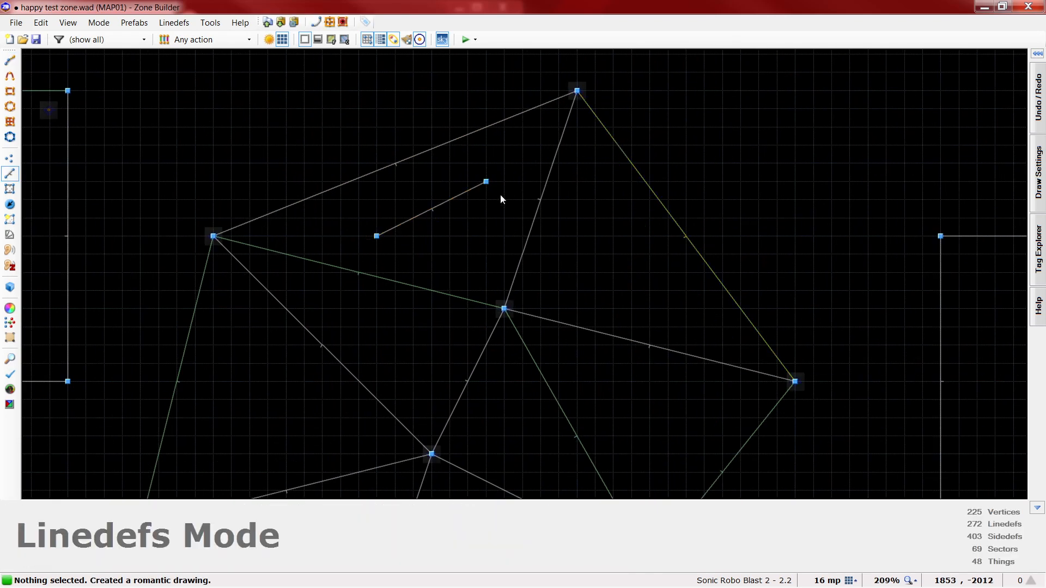
Assign action 704, Slope Frontside Floor by 3 Tagged Vertex Things, to the short linedef inside the northern triangle
right_click(466, 194)
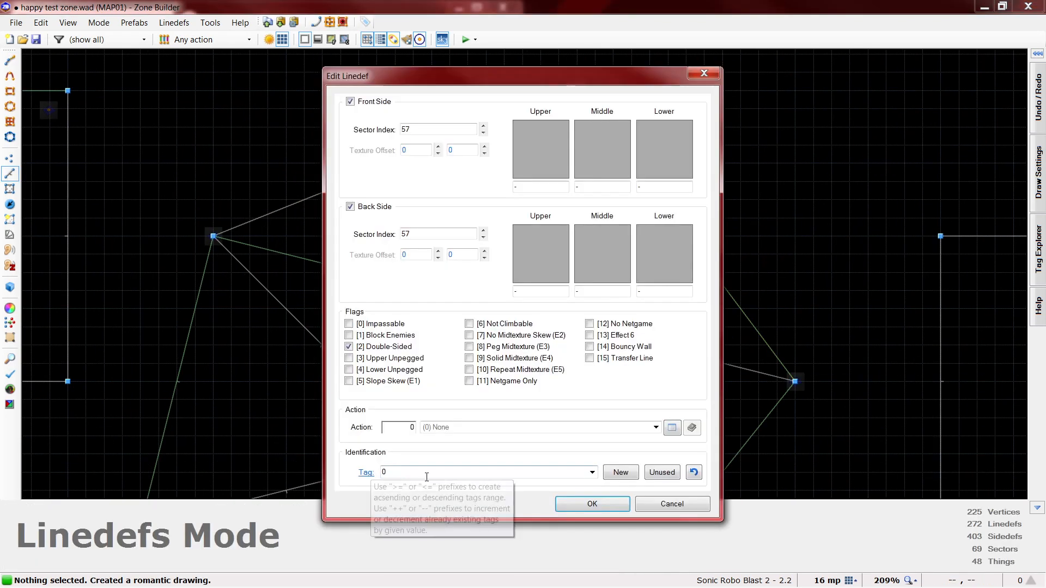
click(648, 503)
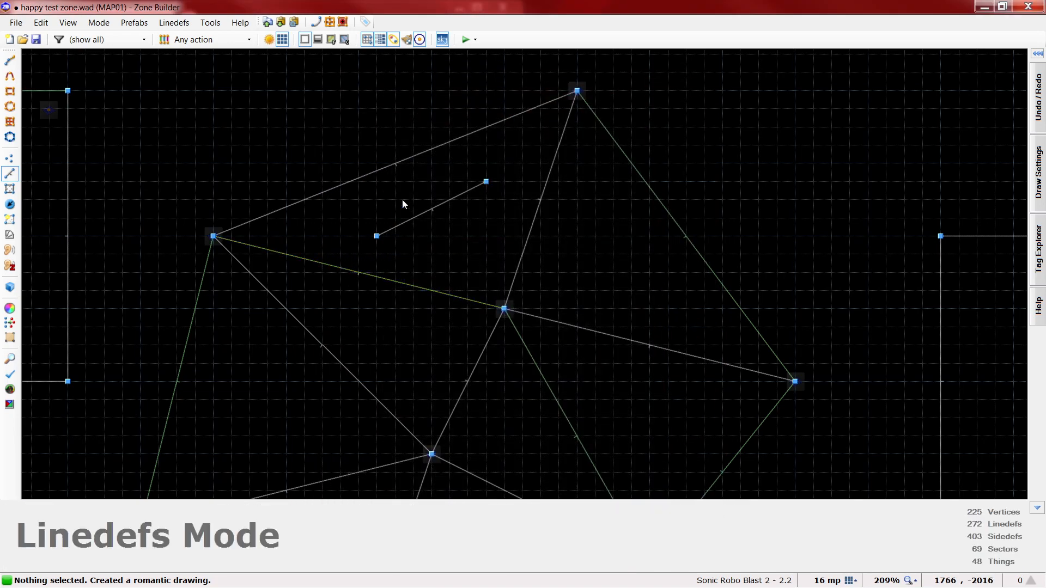
right_click(416, 216)
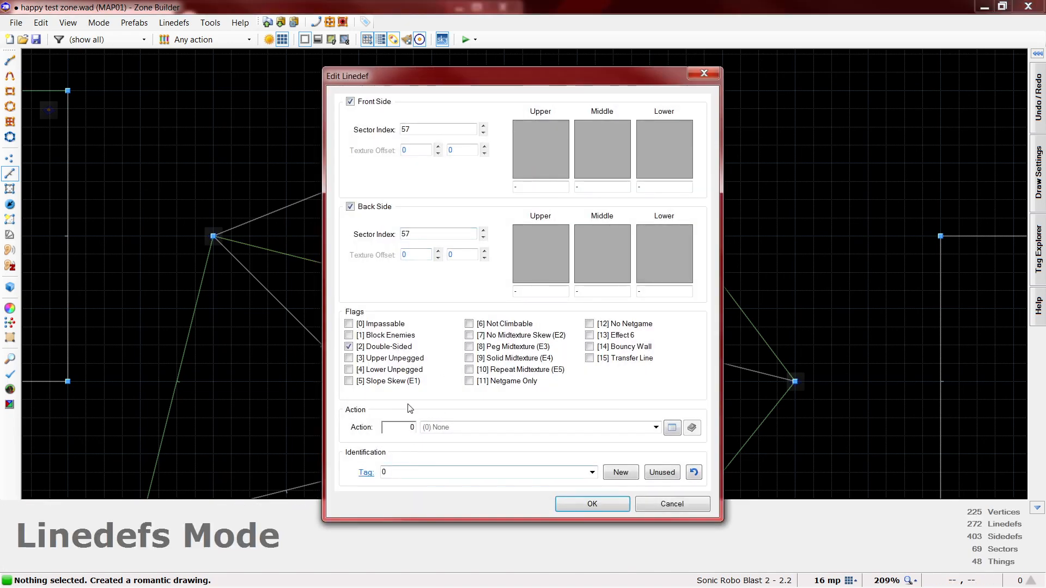
text(704)
click(583, 499)
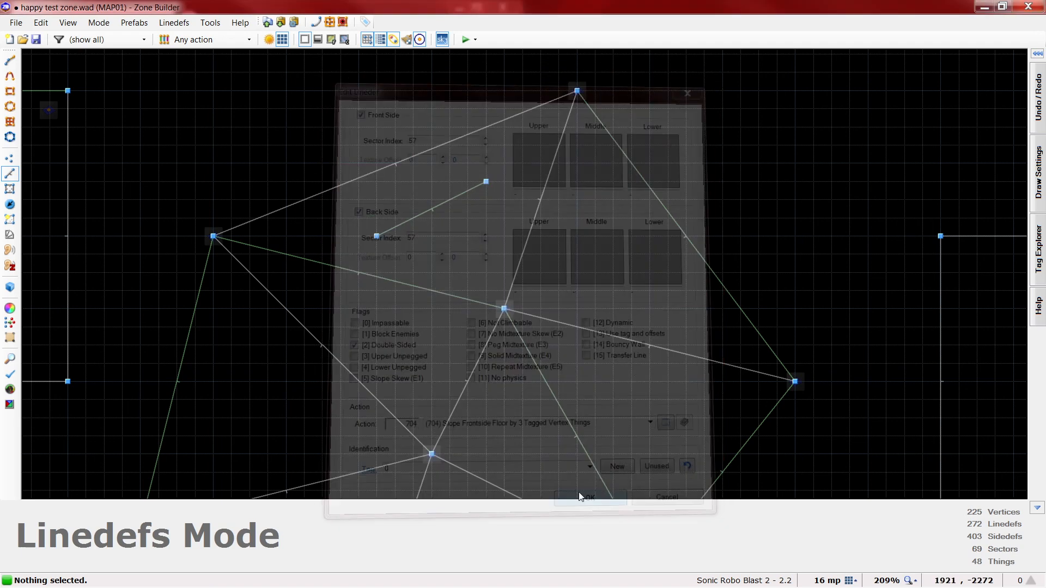
Check the triangle's slope vertex angles, then set the short linedef's front texture offsets to 28 and 21 and its tag to 22
key(t)
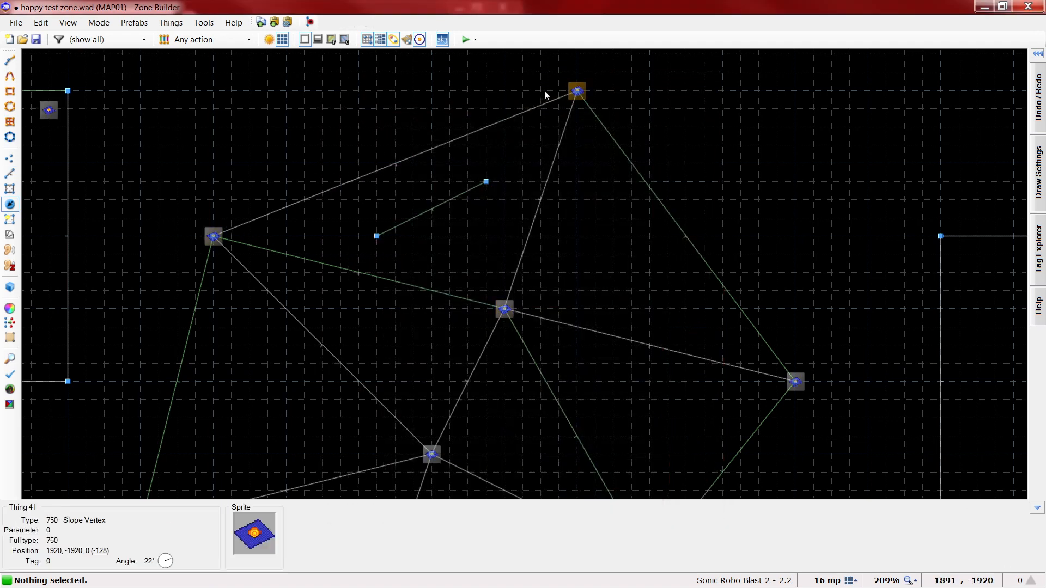
key(l)
key(d)
key(Escape)
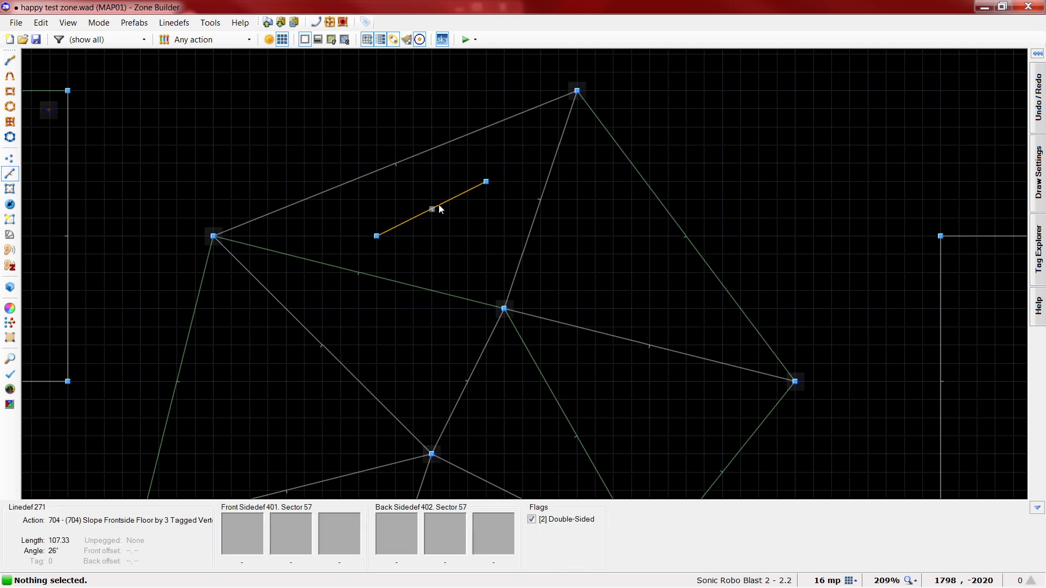
right_click(439, 206)
text(28)
key(Tab)
text(27)
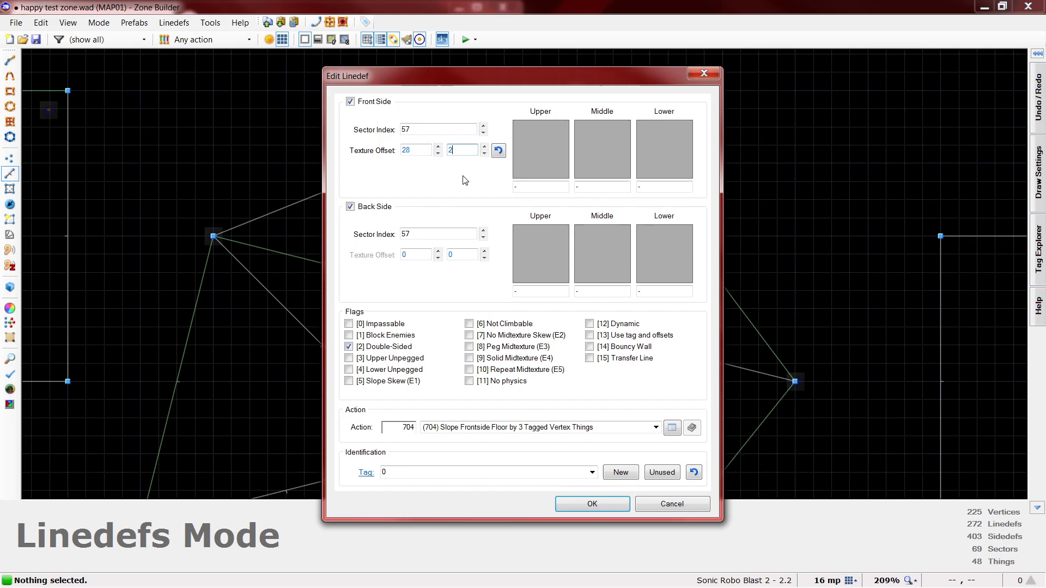
click(455, 472)
click(592, 504)
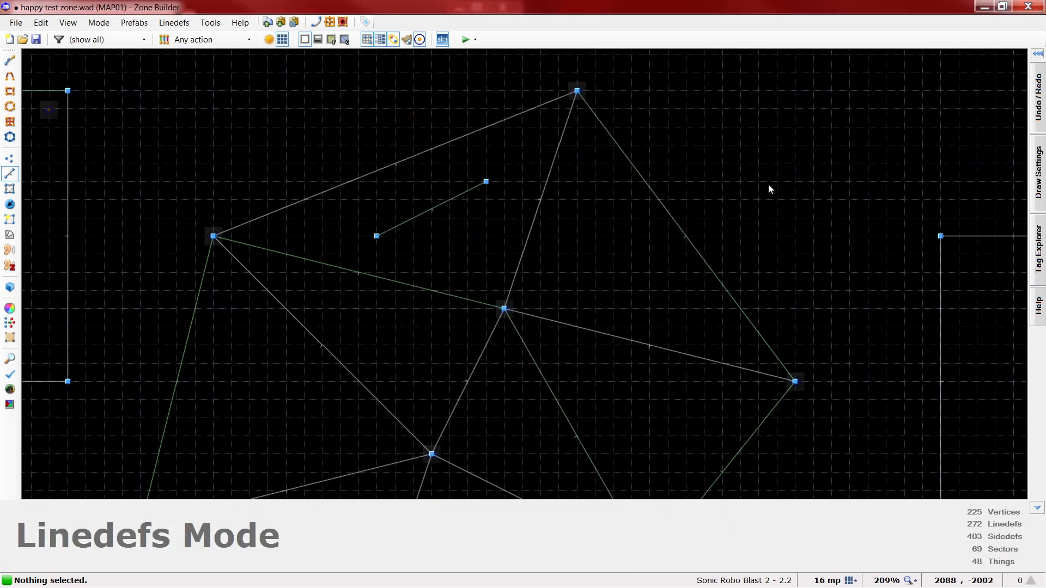
Inspect the hill in 3D, then enable flag 13, Use tag and offsets, on the short inner linedef
scroll(398, 203, down, 2)
key(q)
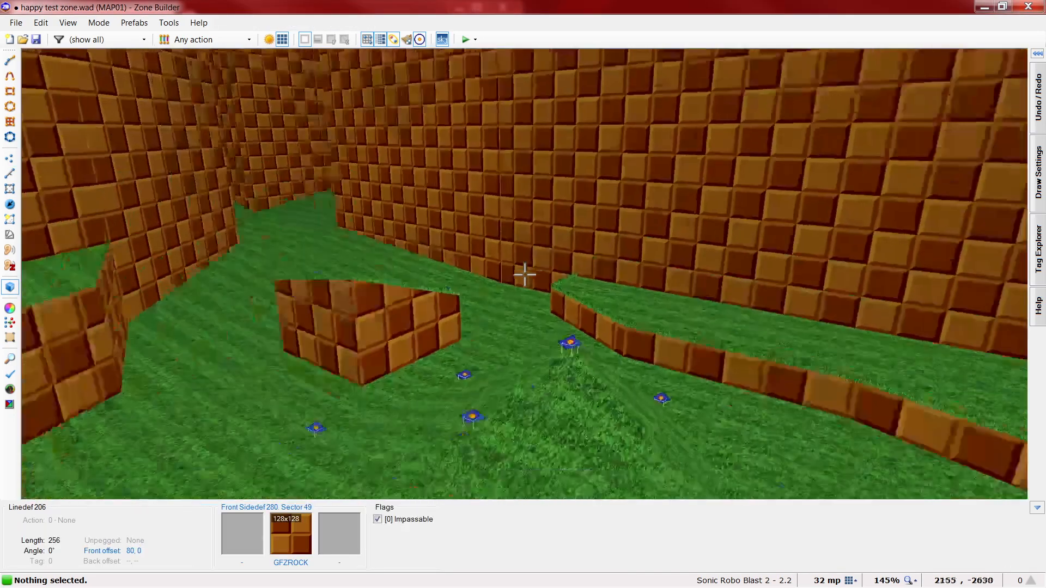
key(w)
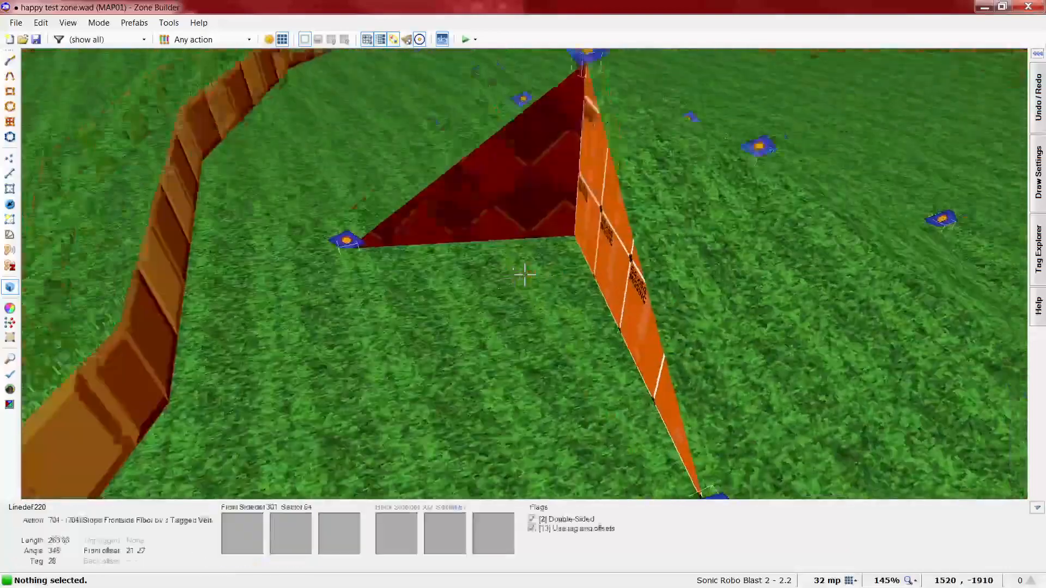
scroll(524, 274, up, 1)
right_click(524, 274)
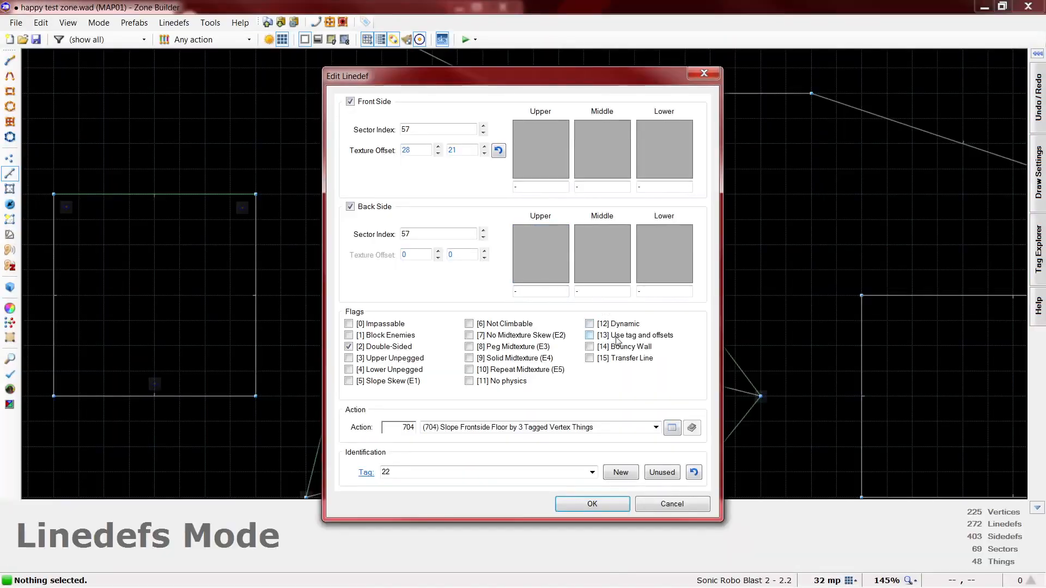
click(604, 500)
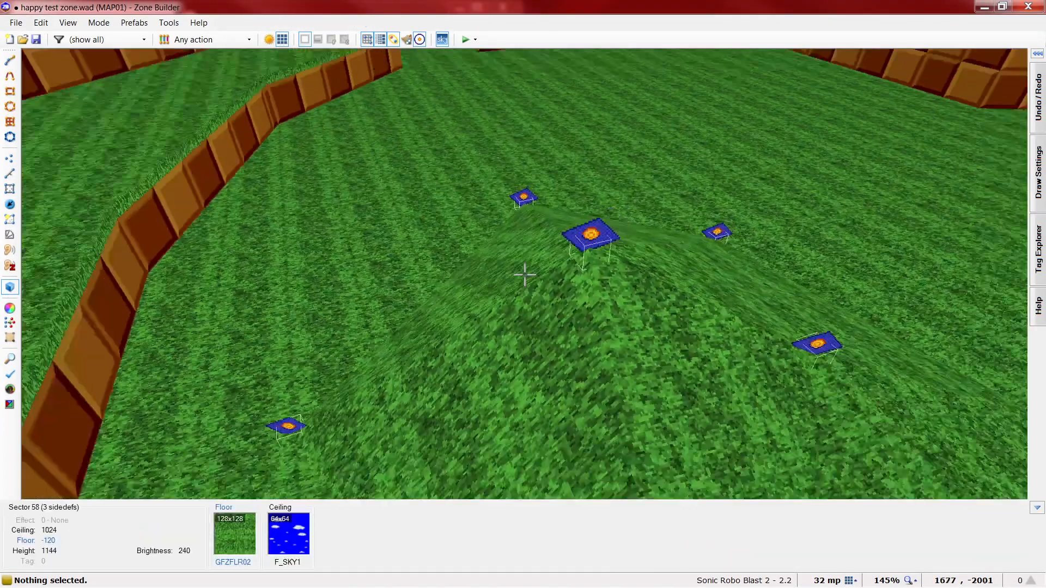
Raise the hill's slope vertex at 1600, -2048 to height 40
key(w)
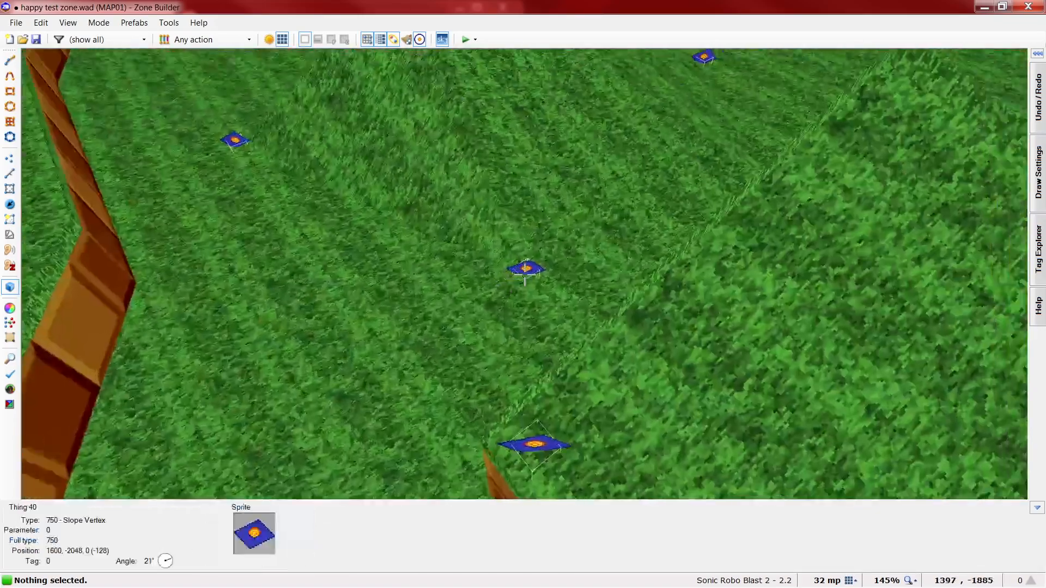
scroll(526, 275, up, 1)
scroll(526, 275, up, 3)
key(w)
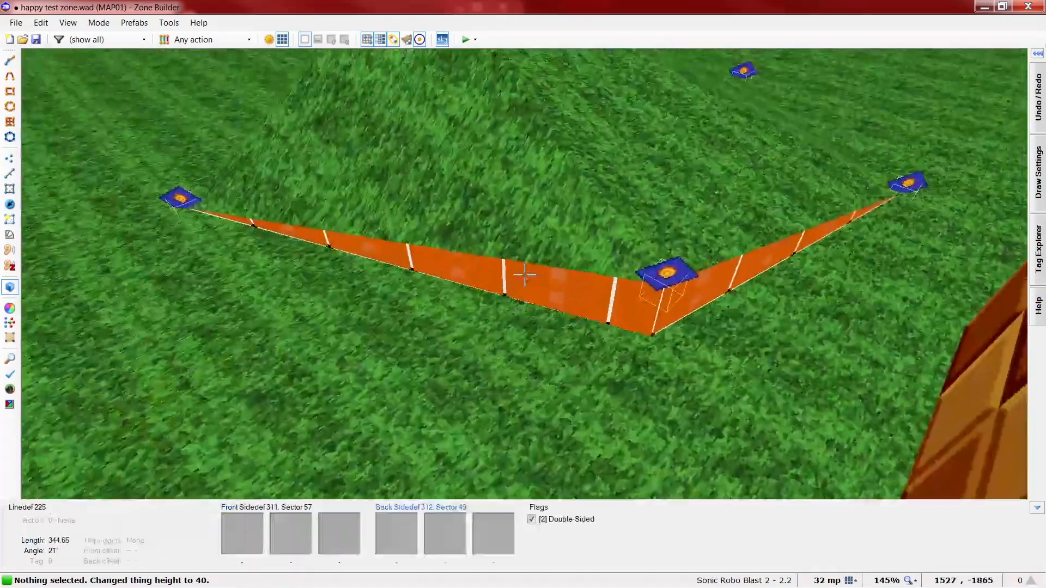
Give the raised northwestern edge a GFZROCK back lower texture, GFZGRASS middle textures on both sides and the Peg Midtexture flag
right_click(525, 275)
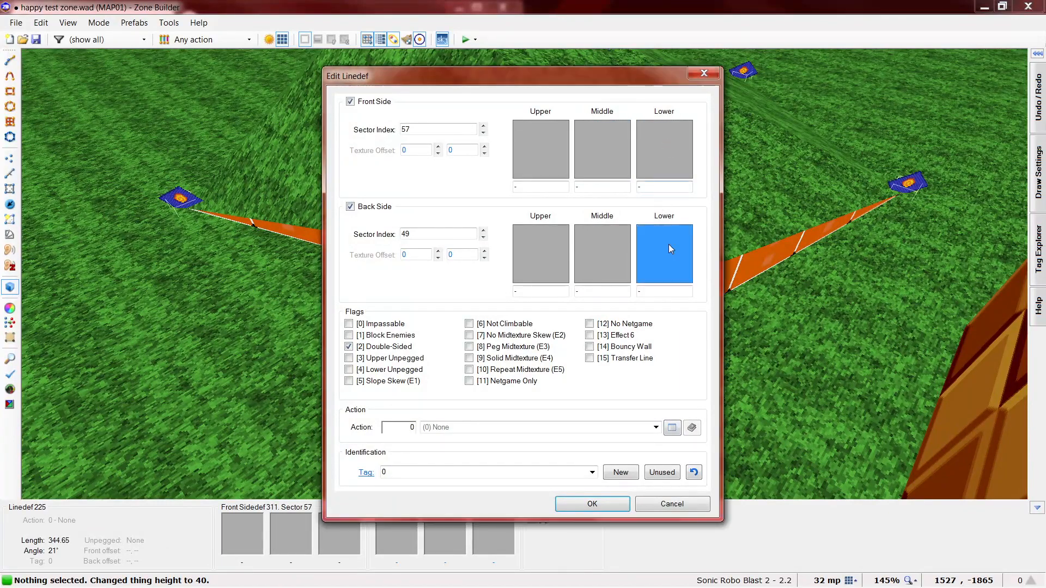
key(Return)
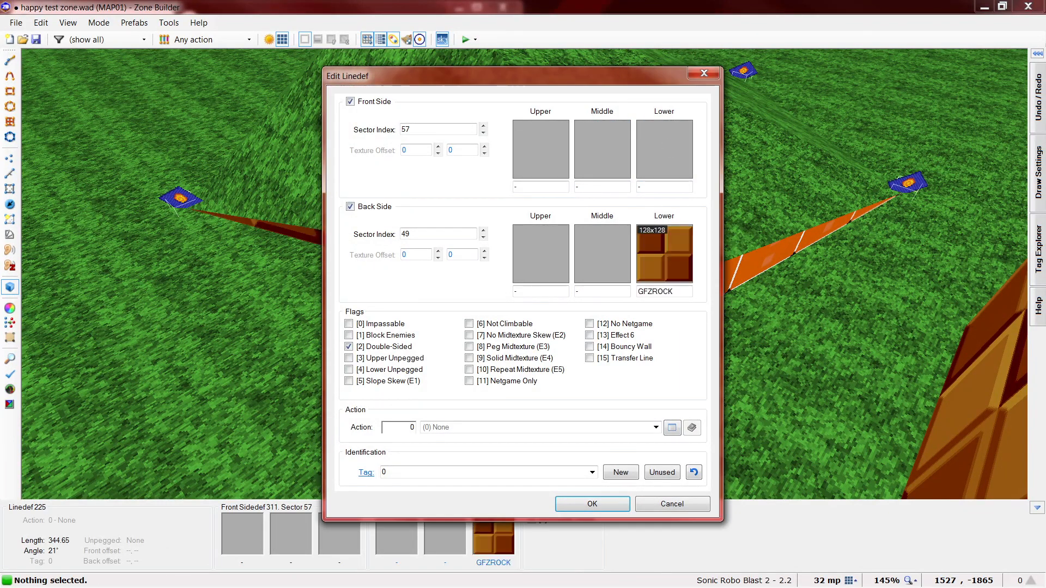
drag(529, 71, 778, 56)
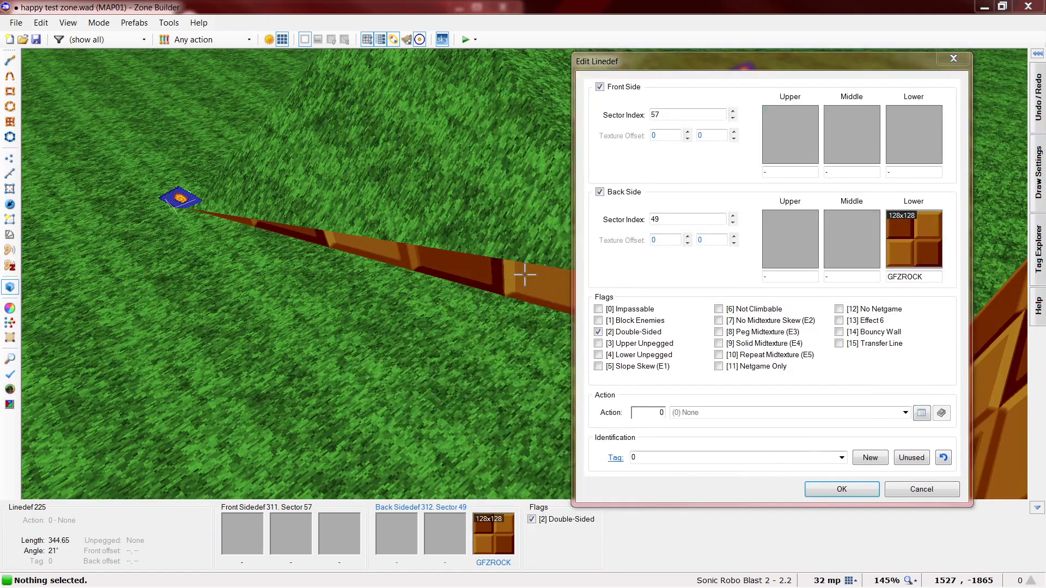
double_click(549, 132)
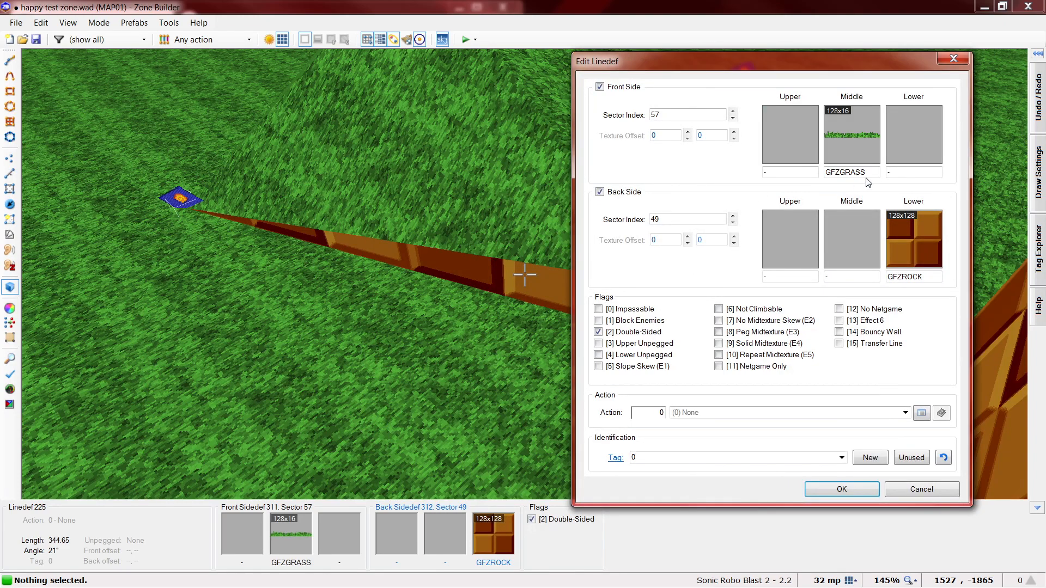
click(859, 279)
text(GFZGRASS)
click(772, 334)
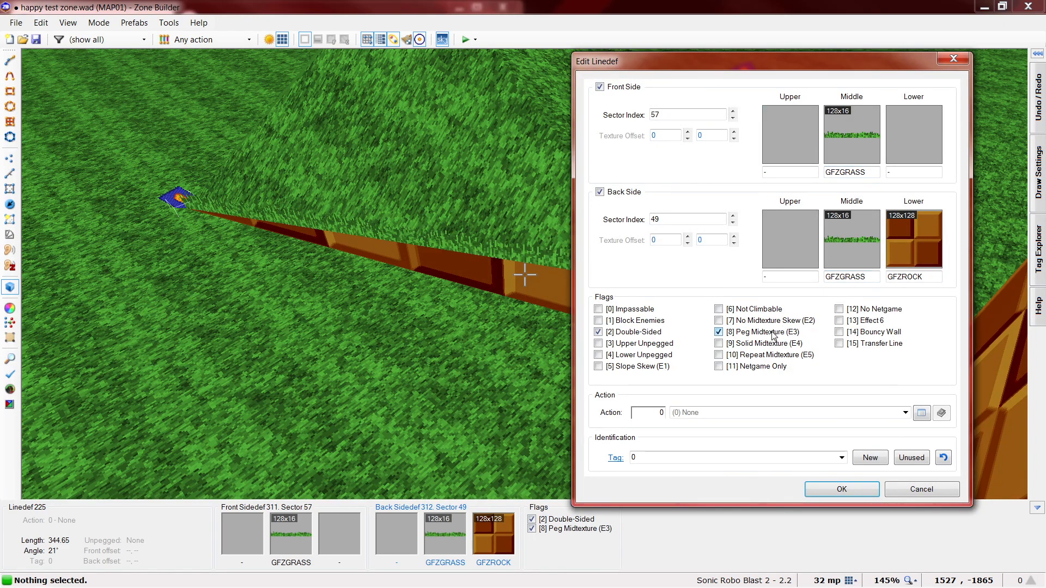
click(870, 488)
key(s)
key(w)
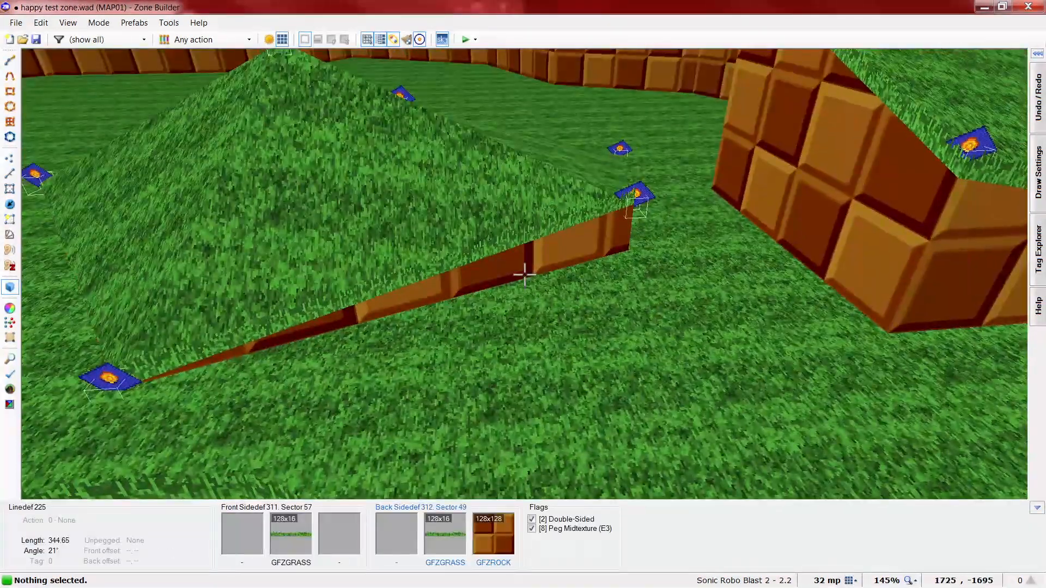
Undo the northwestern edge's texturing and the height change of its slope vertex
key(ctrl+z)
key(ctrl+z)
key(s)
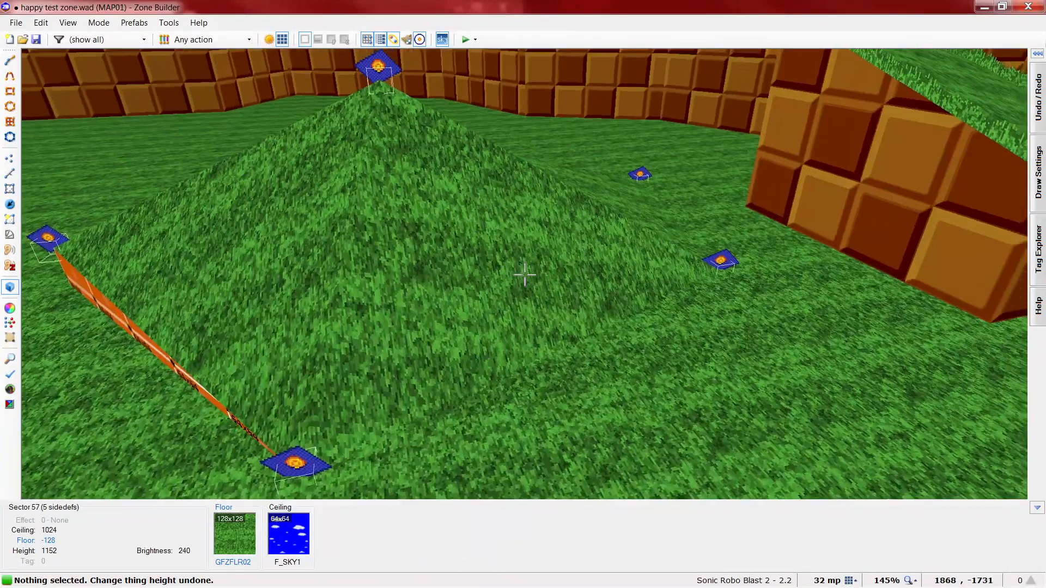
Lower the hill's eastern slope vertex and the southeastern one at 1984, -2336 to height 0
key(s)
scroll(525, 275, down, 3)
scroll(525, 275, down, 1)
key(s)
scroll(525, 274, down, 2)
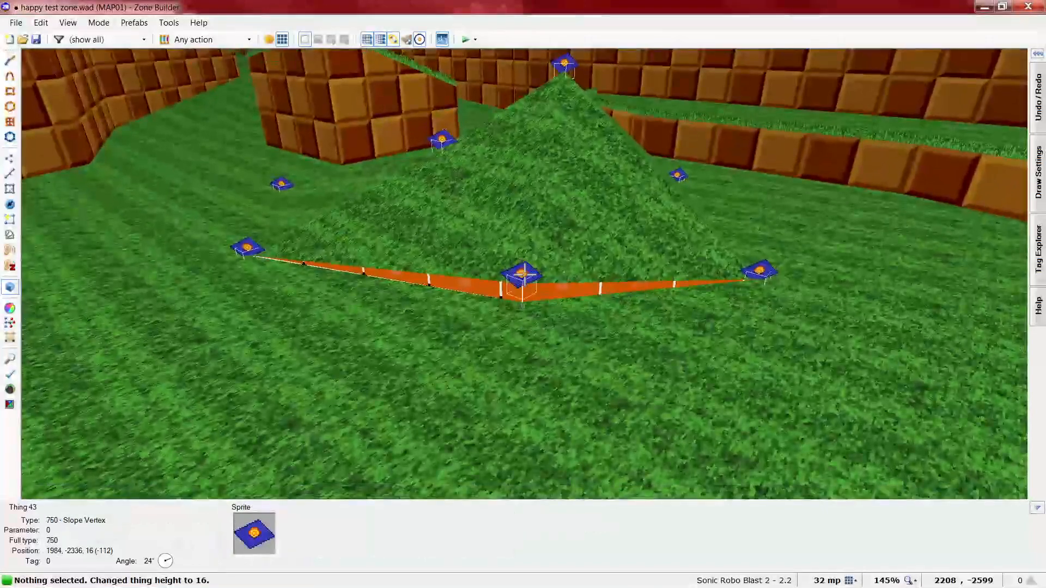
scroll(524, 274, down, 2)
key(d)
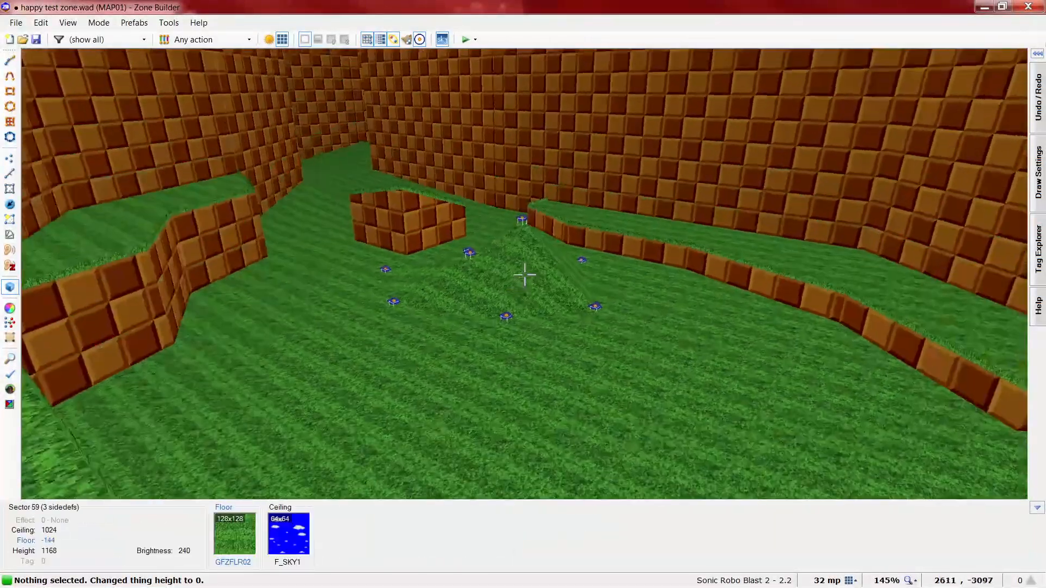
key(e)
key(w)
scroll(469, 261, down, 2)
scroll(462, 259, down, 3)
scroll(455, 354, down, 1)
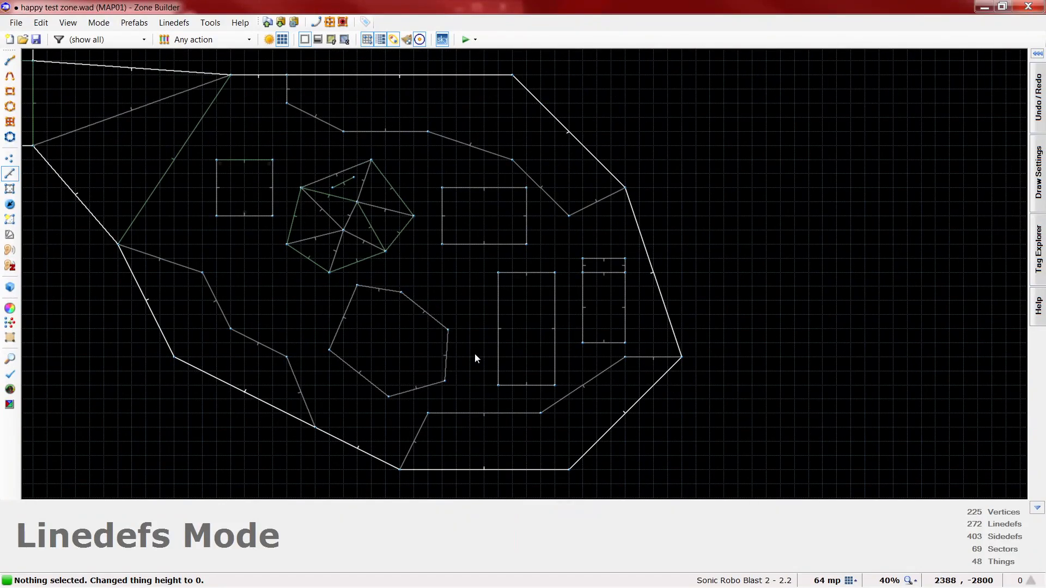
scroll(784, 379, up, 1)
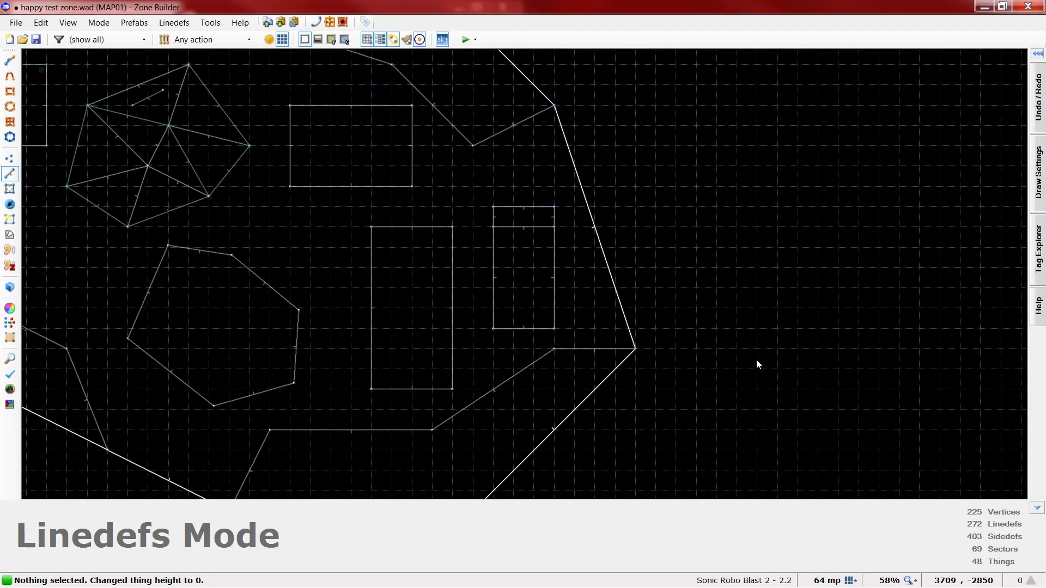
scroll(585, 338, down, 1)
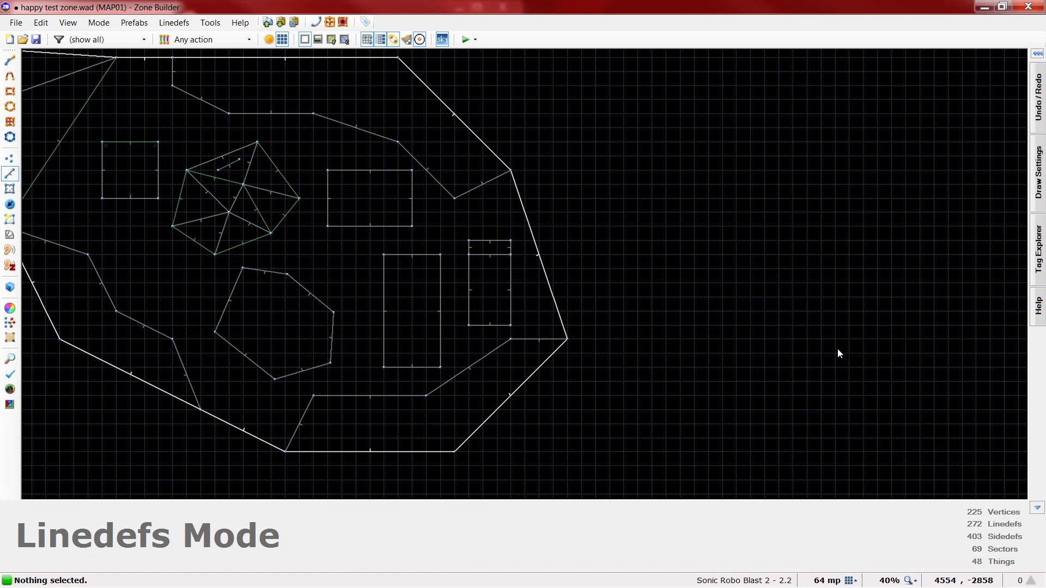
scroll(629, 361, up, 1)
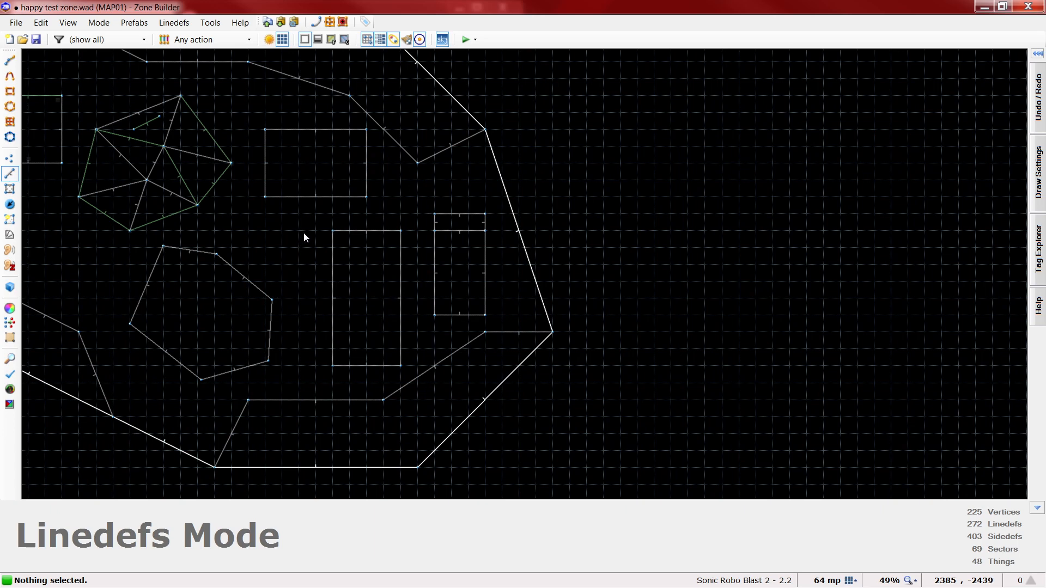
scroll(304, 237, up, 1)
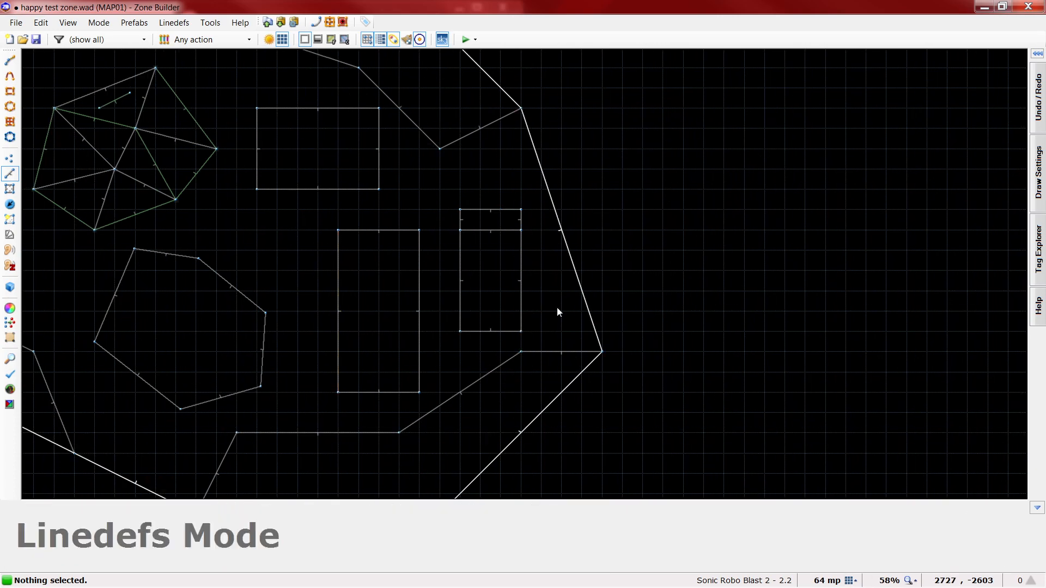
Draw a control sector 64 wide and 512 high just outside the map's eastern wall, level with the tall rectangular sector
scroll(537, 325, down, 4)
scroll(573, 361, up, 4)
key(l)
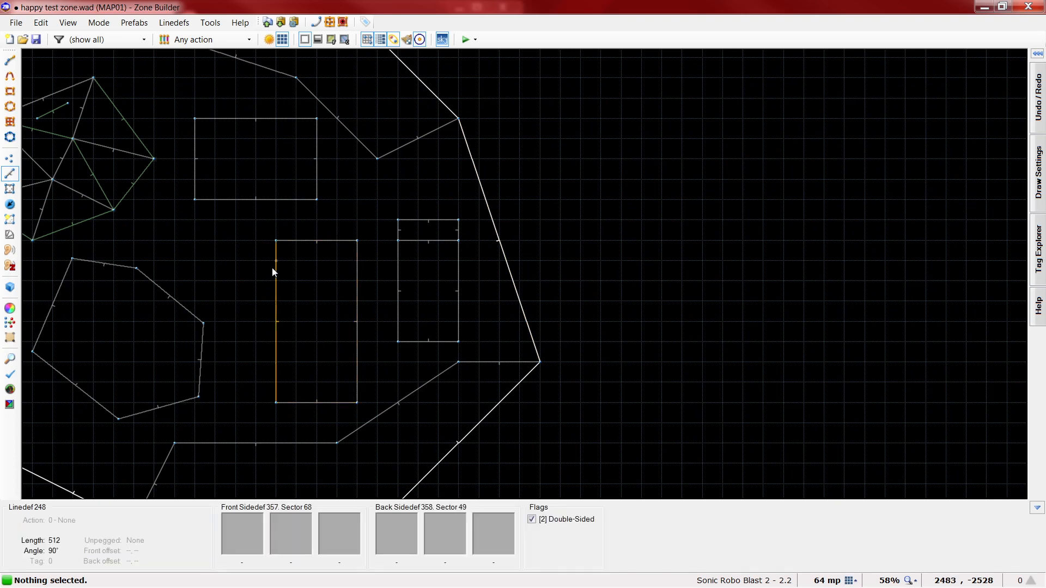
key(d)
click(559, 241)
click(581, 241)
click(580, 403)
click(561, 403)
click(562, 241)
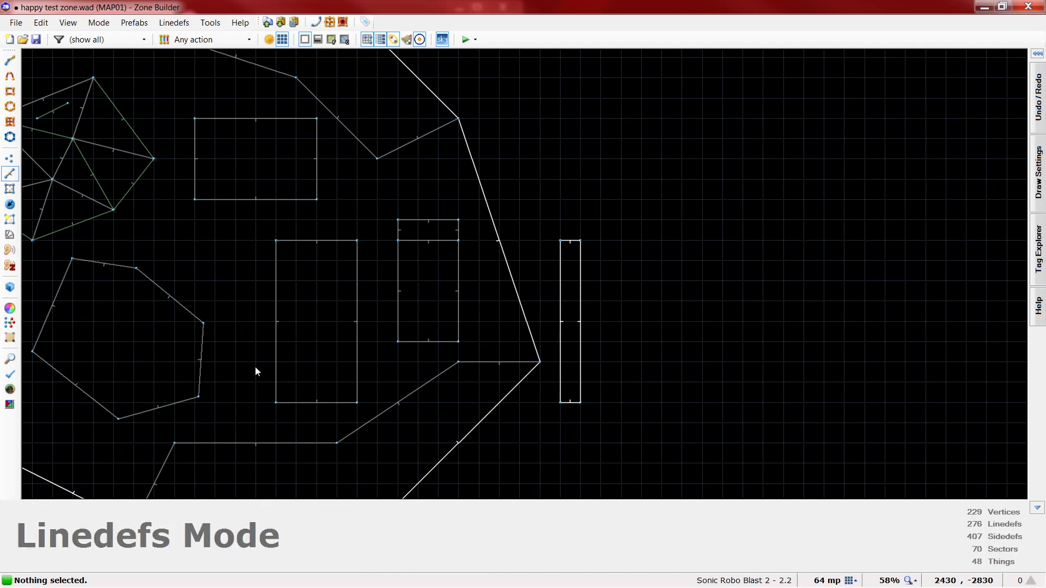
scroll(627, 232, up, 1)
key(d)
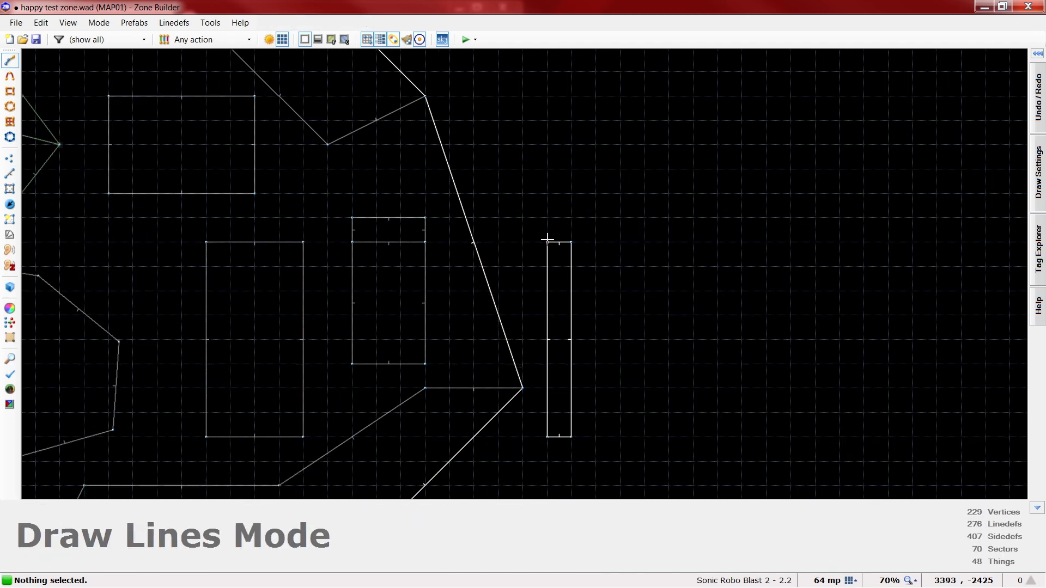
key(Escape)
Try to rotate the tall rectangular sector and the outside control sector together by about 45 degrees
scroll(556, 218, down, 3)
scroll(567, 201, up, 1)
key(s)
click(356, 310)
click(543, 316)
key(h)
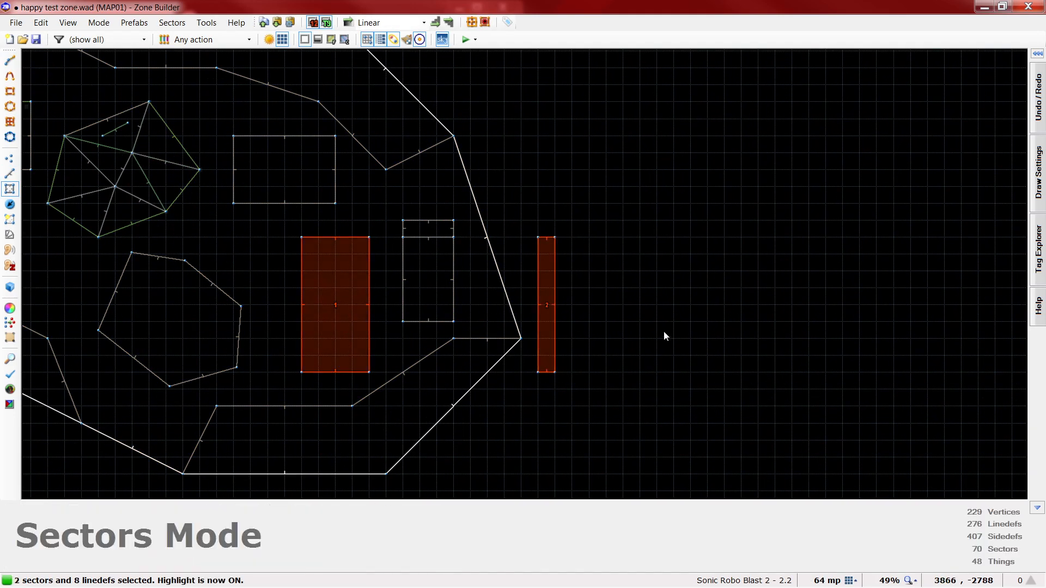
scroll(801, 281, down, 2)
key(e)
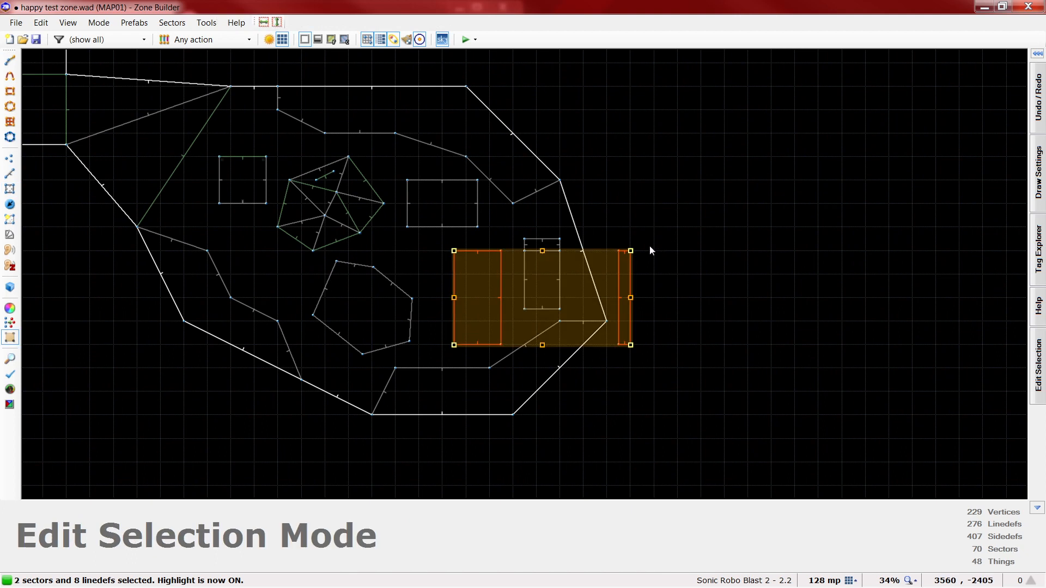
drag(630, 250, 580, 169)
drag(493, 360, 469, 288)
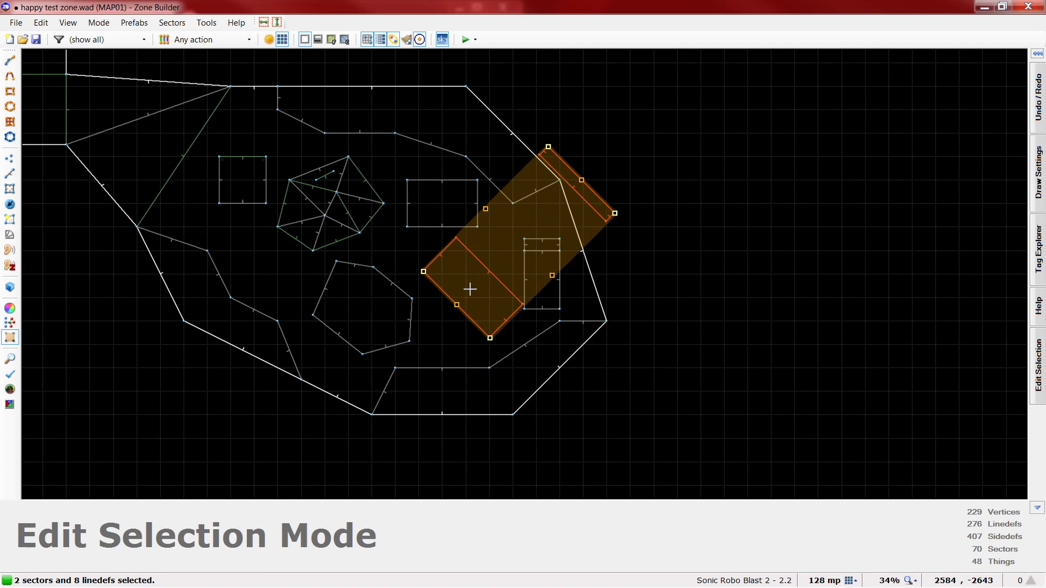
click(706, 310)
scroll(661, 317, up, 1)
key(ctrl+z)
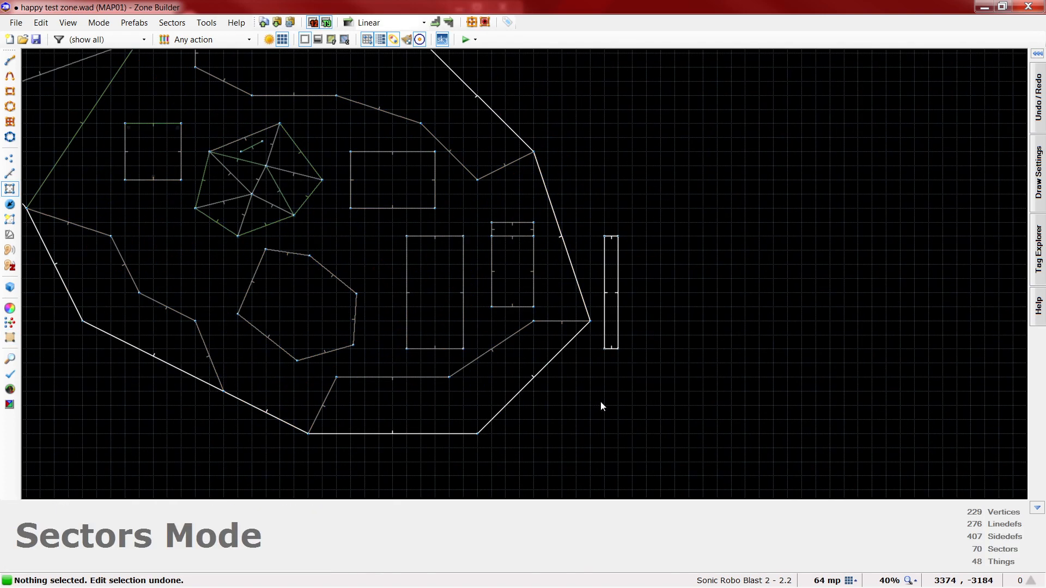
Draw a small triangular sector, 64 units wide and high, on the control sector's northern edge
scroll(644, 266, up, 2)
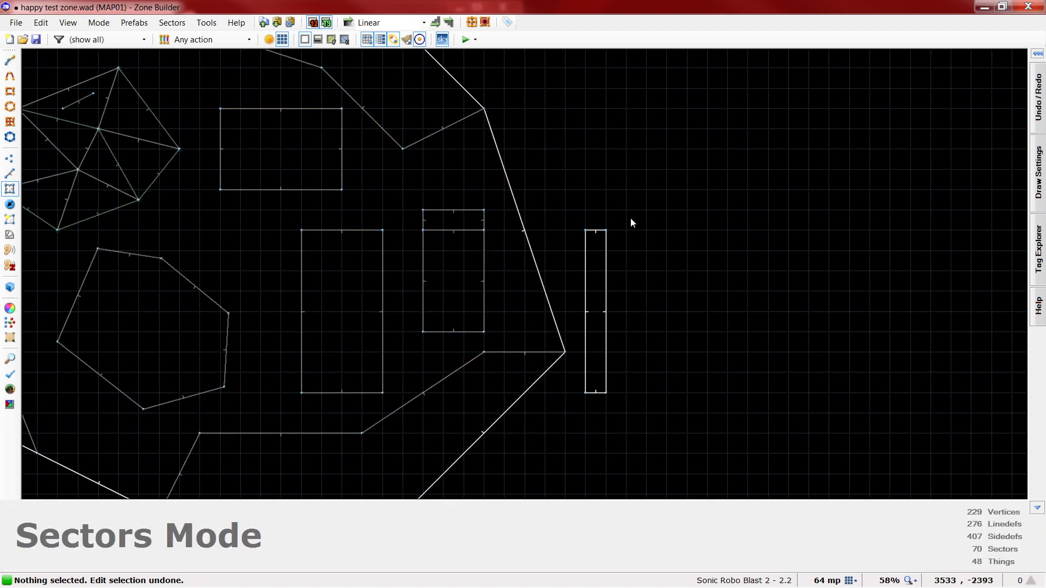
key(d)
click(586, 230)
click(616, 234)
right_click(616, 234)
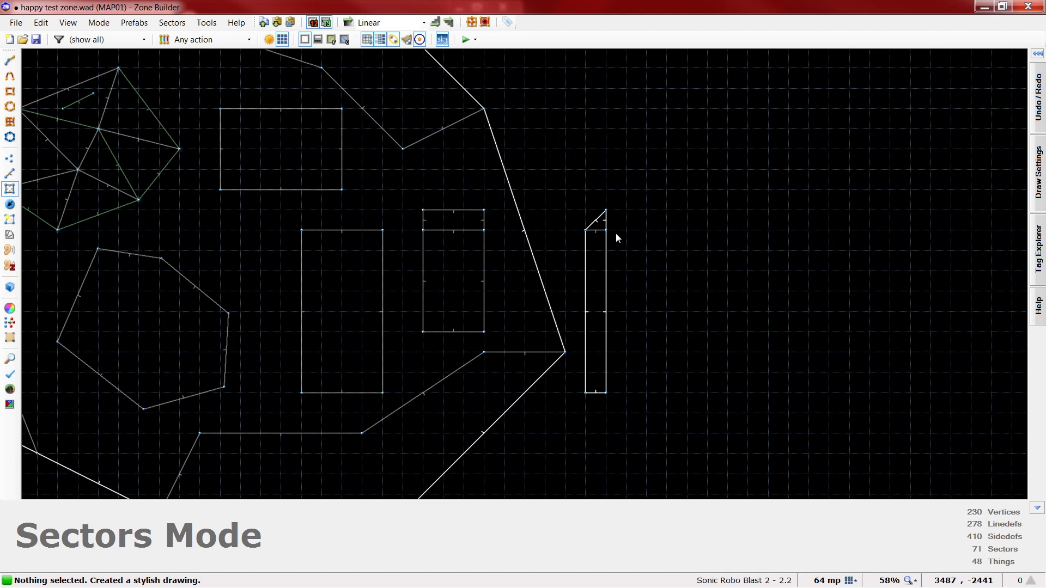
Assign action 700 to the linedef shared by the control sector and the small triangle
key(l)
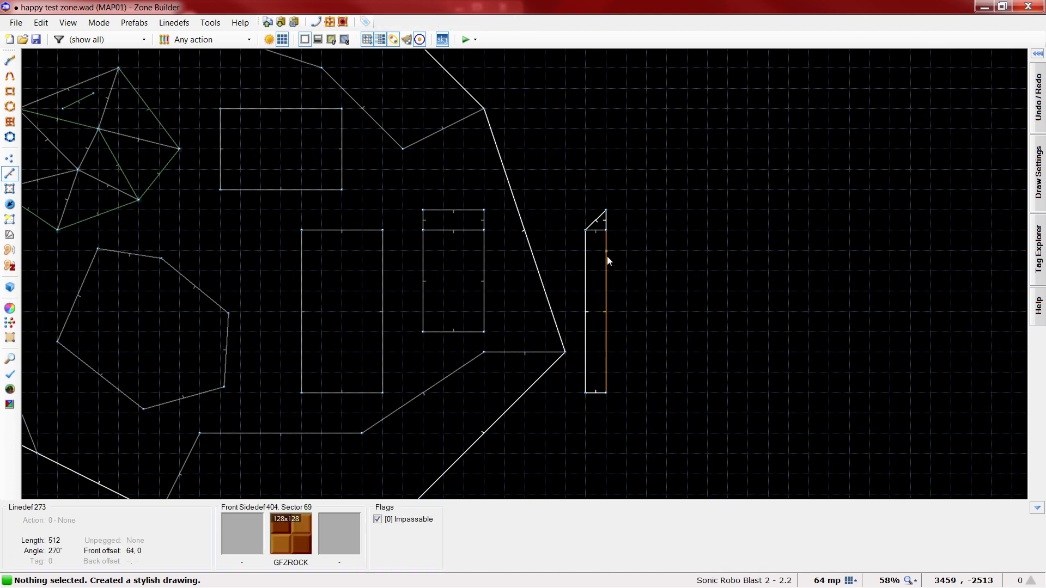
right_click(595, 231)
click(639, 415)
text(700)
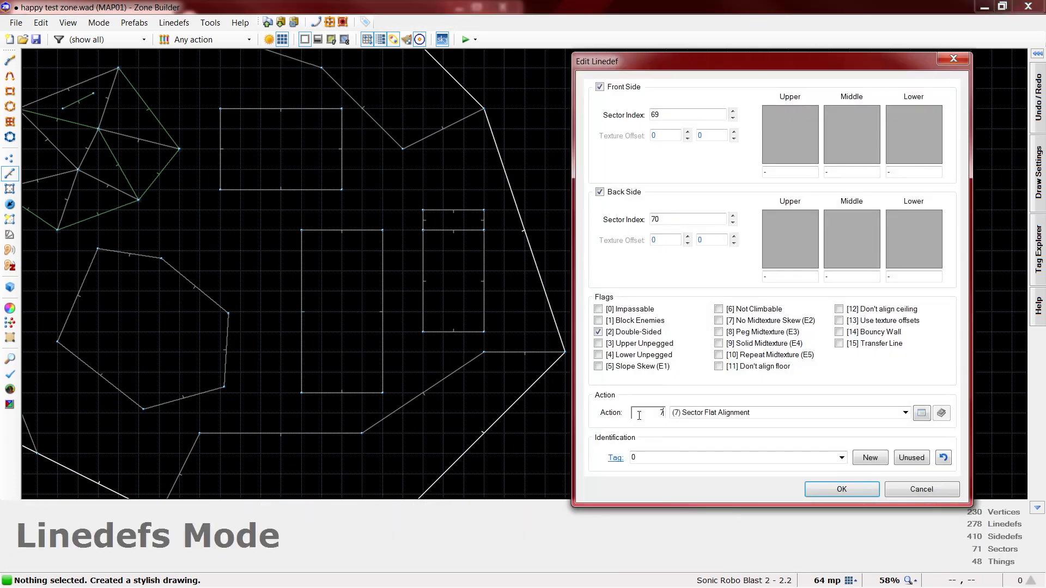
click(841, 488)
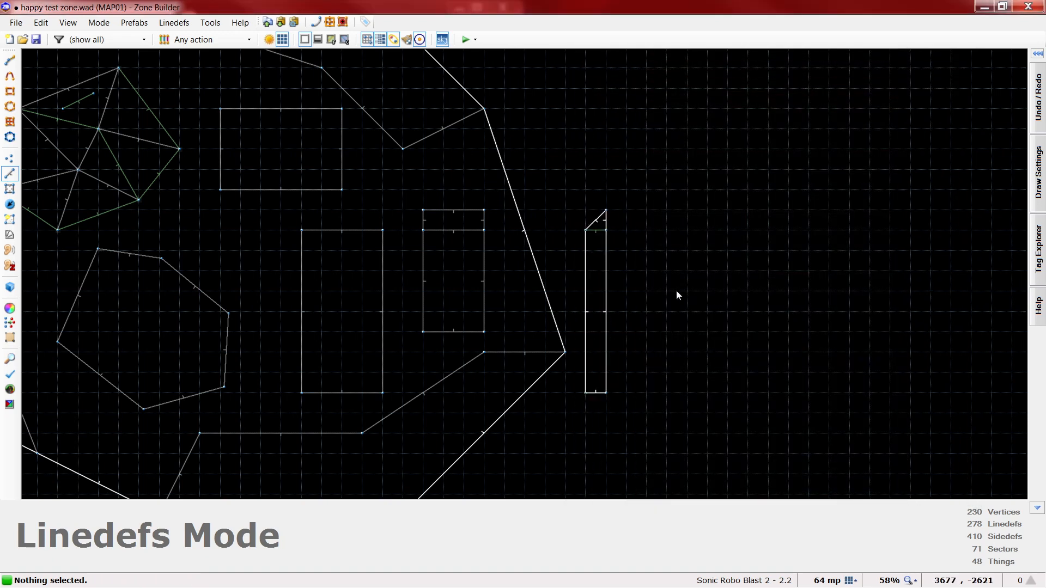
Give the tall rectangular sector inside the map the new tag 10
key(s)
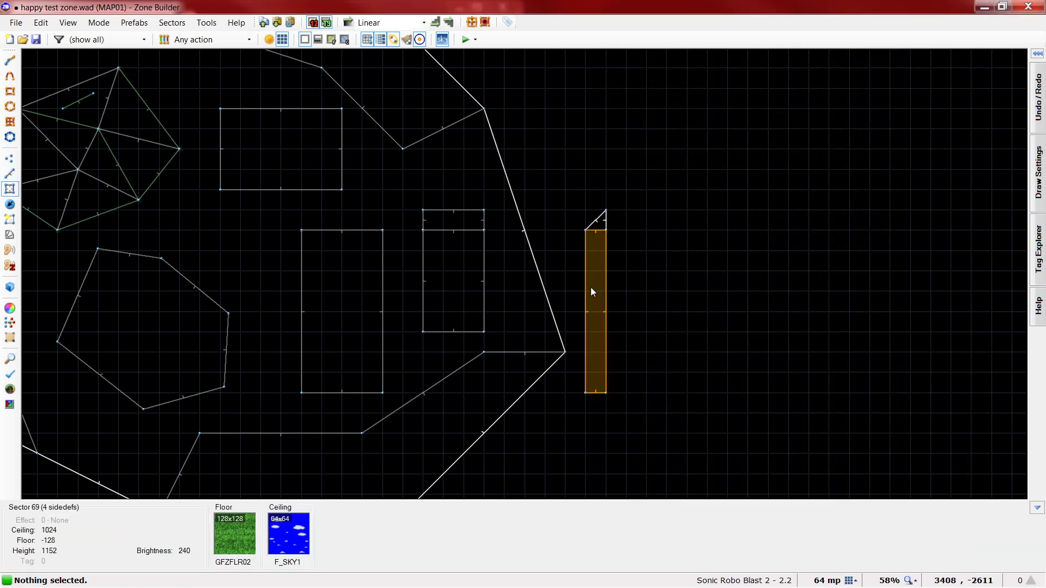
key(l)
key(s)
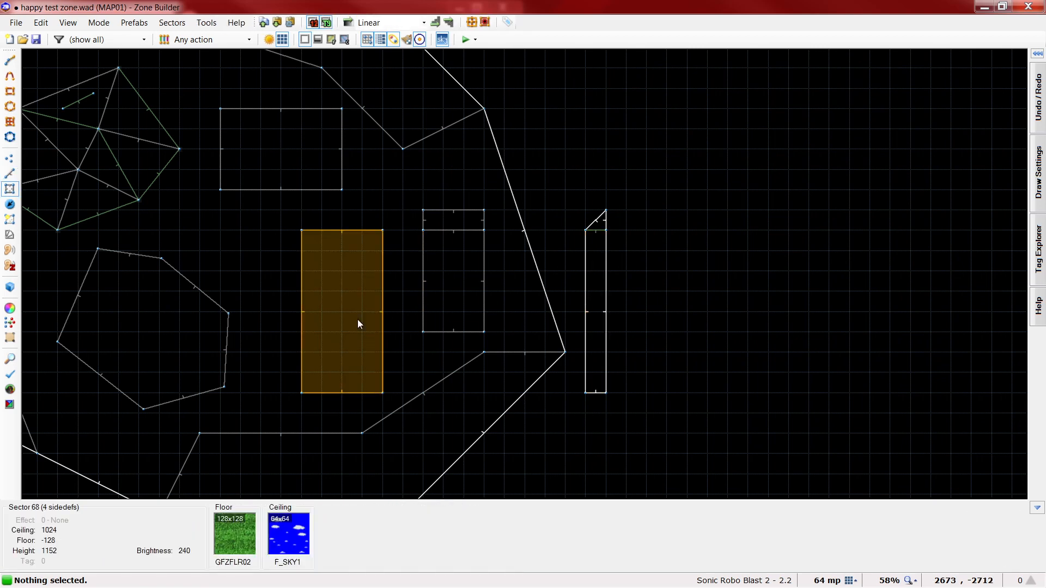
right_click(374, 355)
click(581, 368)
click(556, 398)
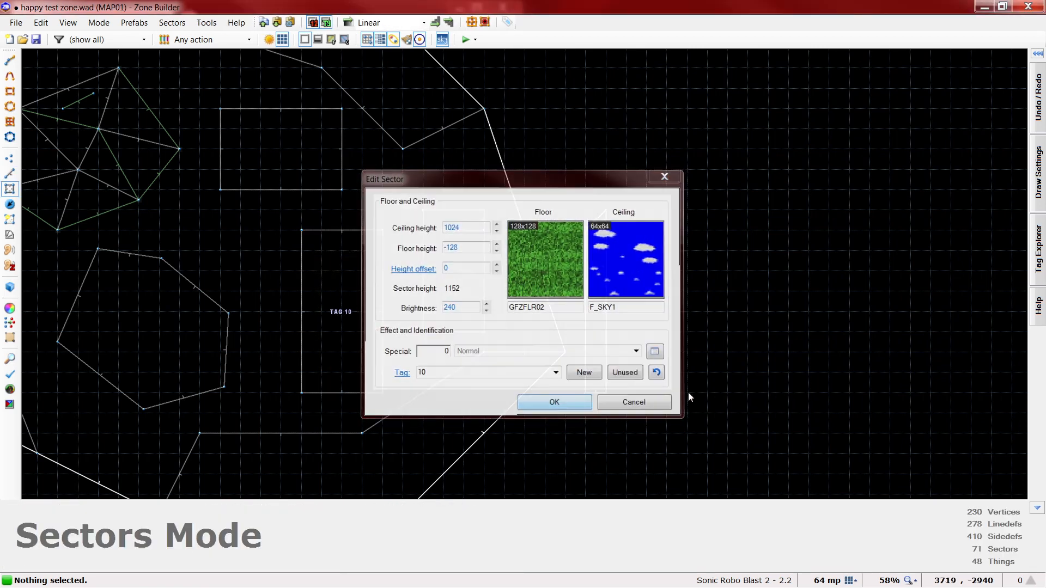
Assign action 100 (Solid, Opaque) with tag 10 to the control sector's western linedef
key(l)
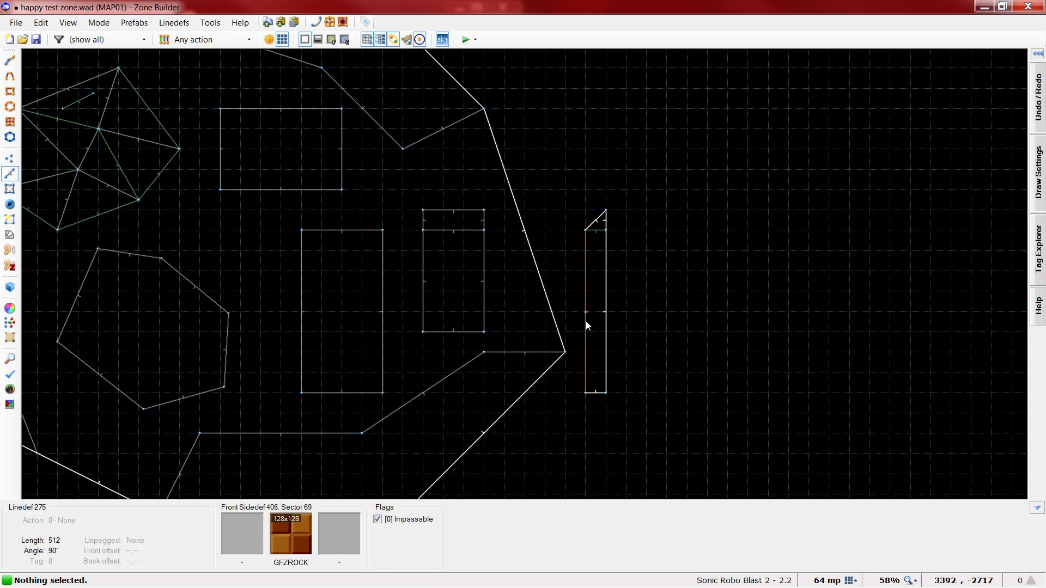
right_click(568, 338)
click(642, 412)
text(100)
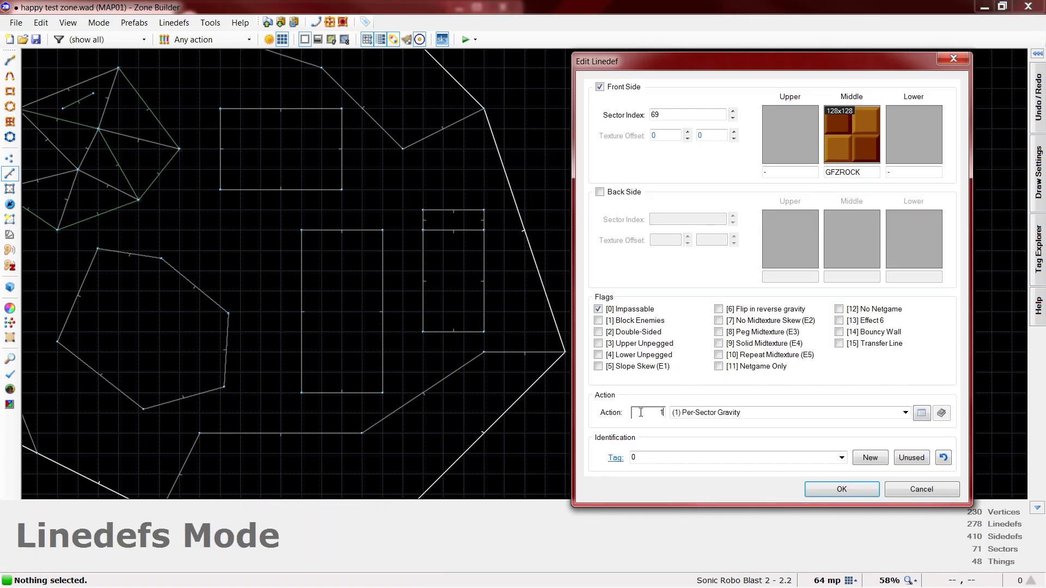
click(856, 490)
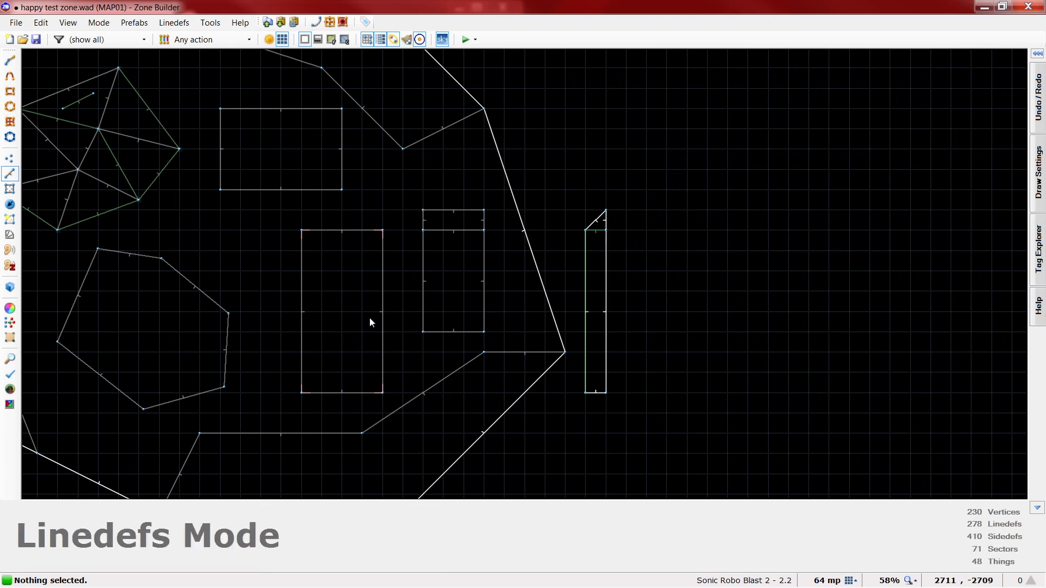
Set the control sector's floor height to 128 and its ceiling height to 256
key(s)
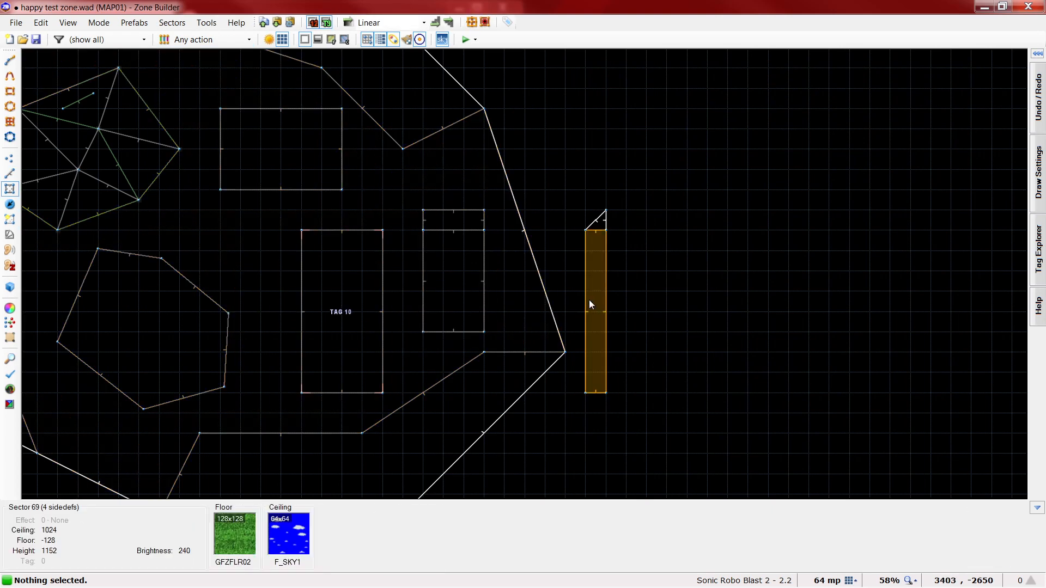
right_click(589, 300)
click(482, 247)
text(128)
click(476, 226)
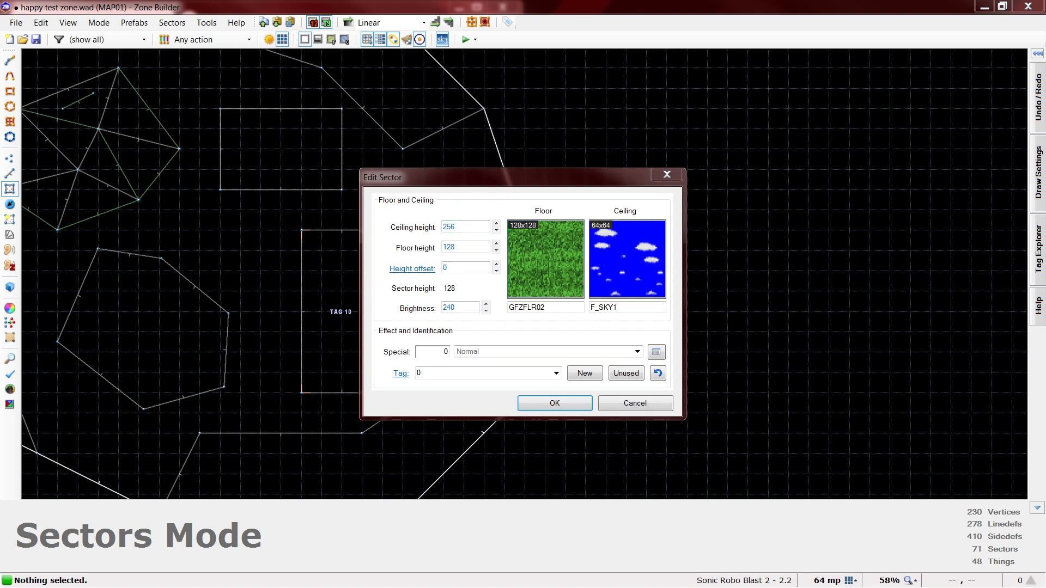
Set both the floor and ceiling textures of the control sector to GFZFLR01
click(559, 307)
key(ctrl+c)
double_click(660, 308)
key(ctrl+v)
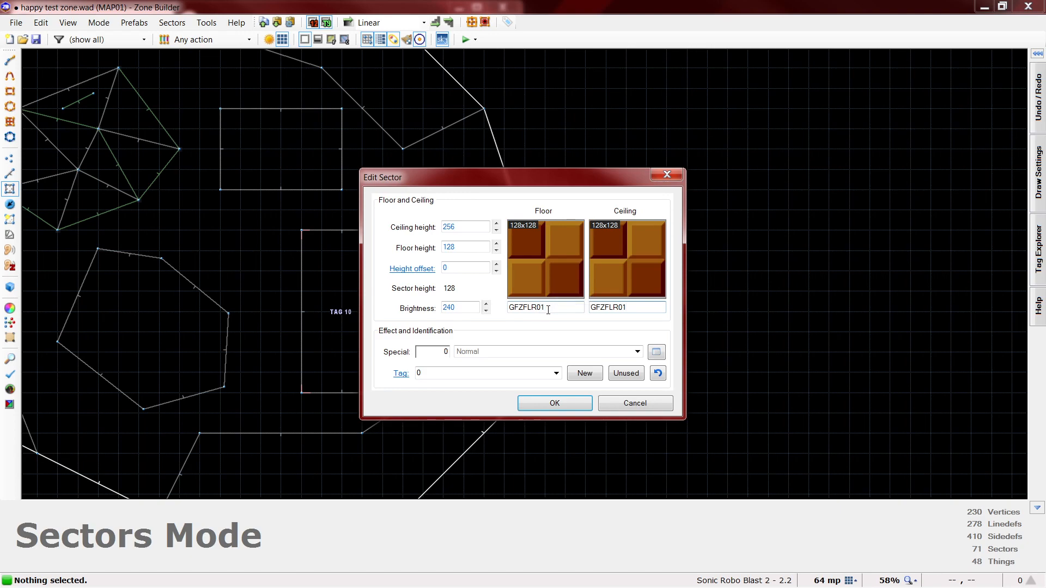
click(554, 404)
Browse textures for the northeastern ledge linedef and examine the [TEXTURES], Textures and All groups
key(l)
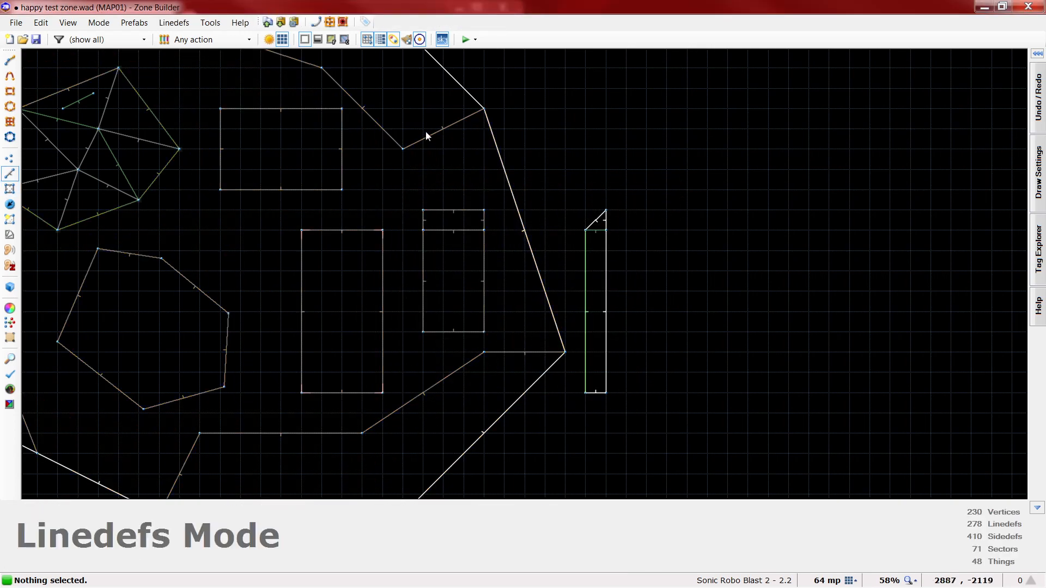
right_click(432, 134)
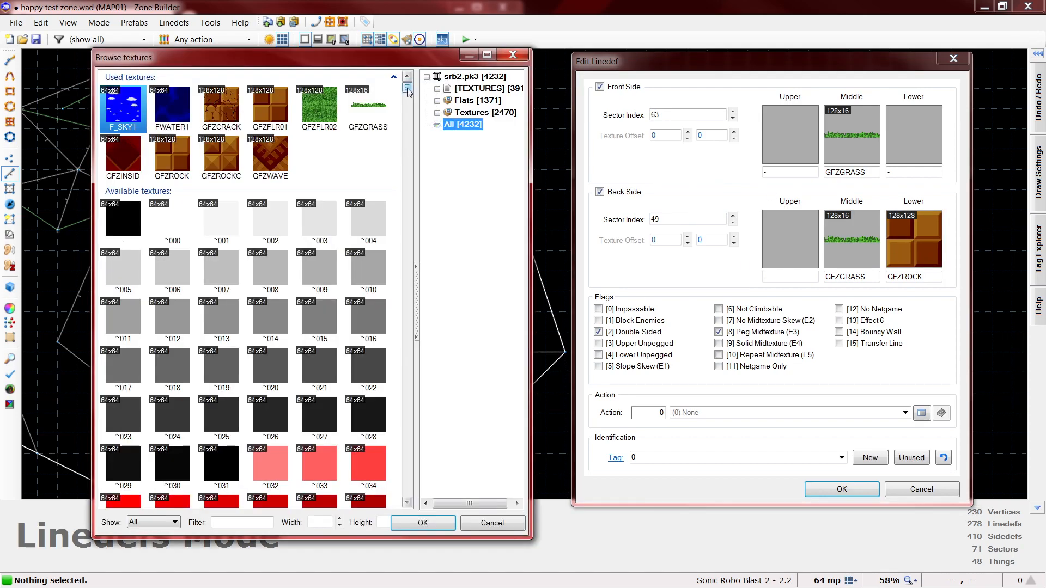
mouse_move(411, 88)
mouse_down()
mouse_move(410, 478)
mouse_move(419, 82)
mouse_up()
click(485, 114)
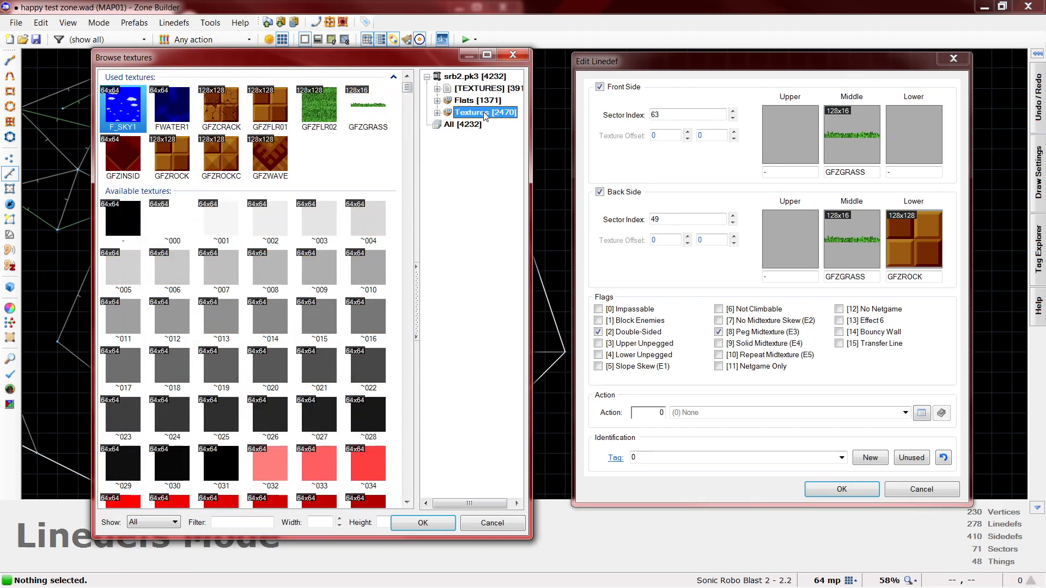
click(498, 90)
click(485, 113)
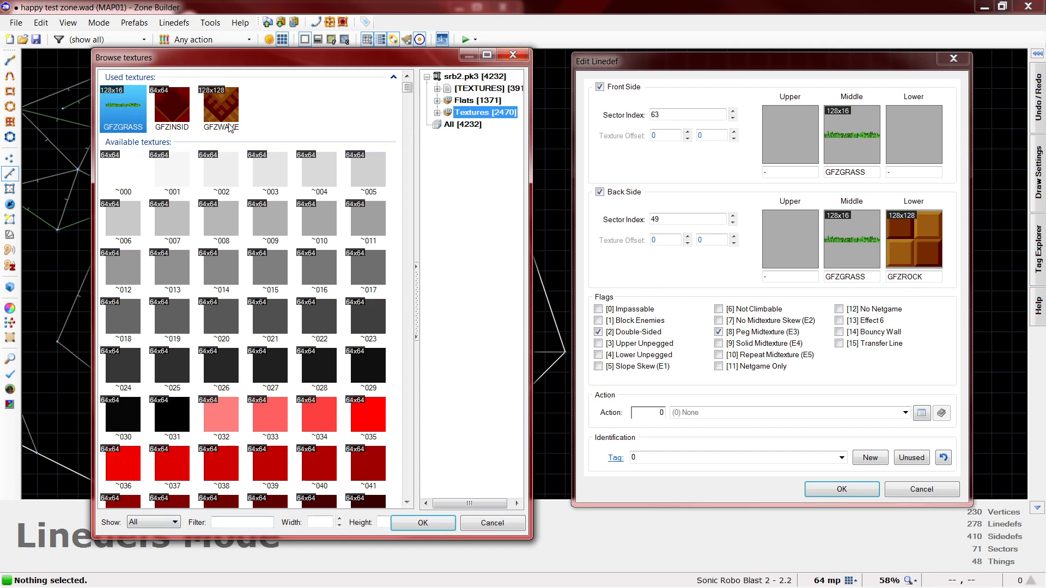
click(462, 125)
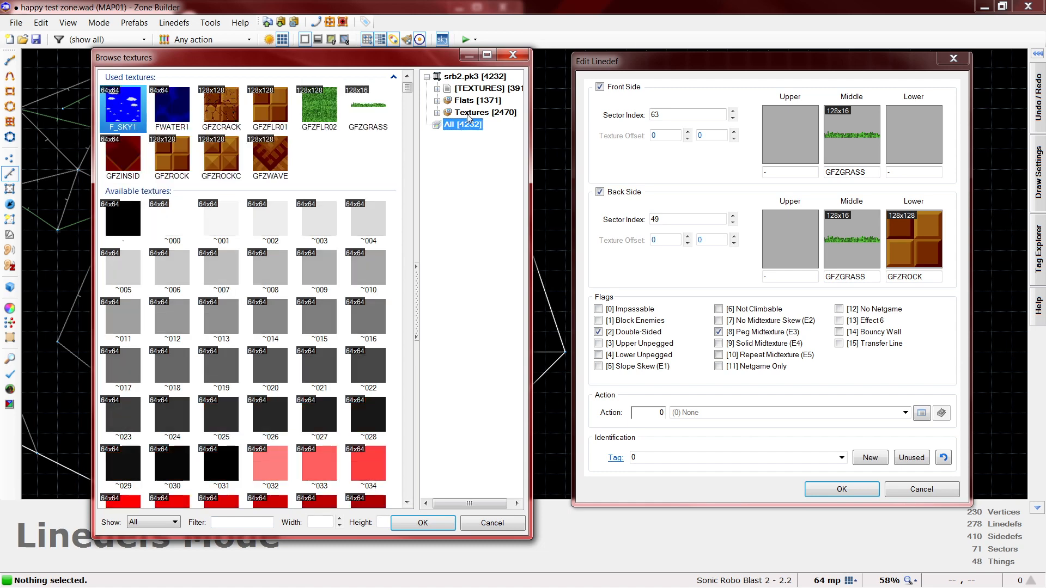
Compare the GFZROCK and GFZFLR01 entries among the used and available textures, leaving the linedef's properties as they are
click(189, 176)
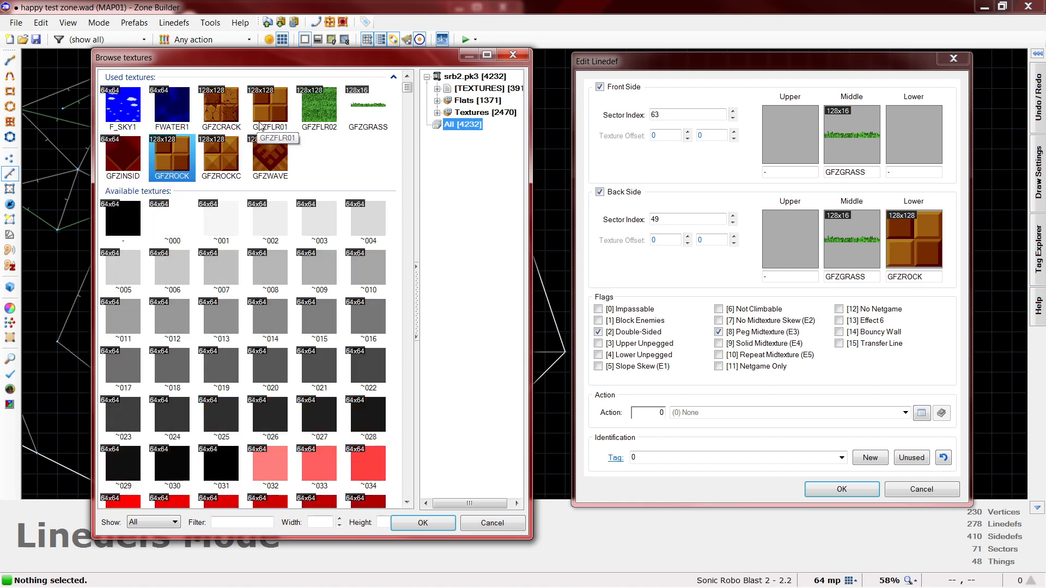
click(270, 106)
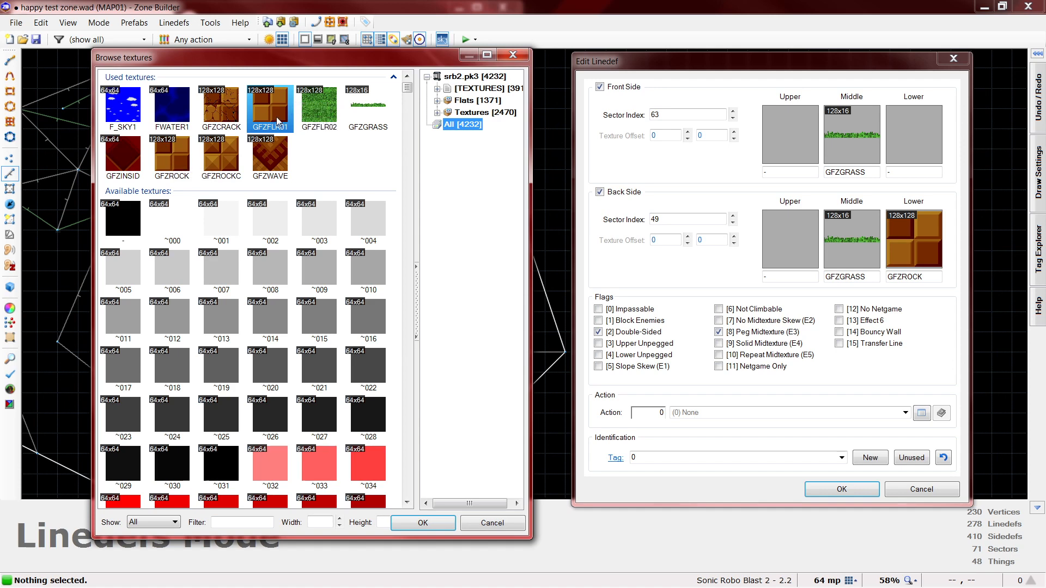
key(Tab)
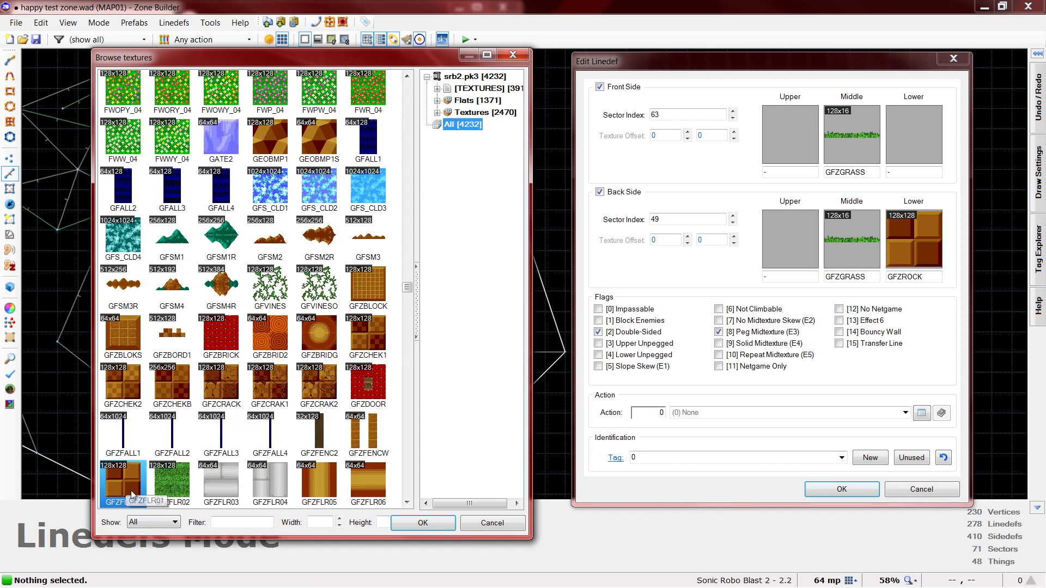
key(Tab)
click(178, 163)
key(Tab)
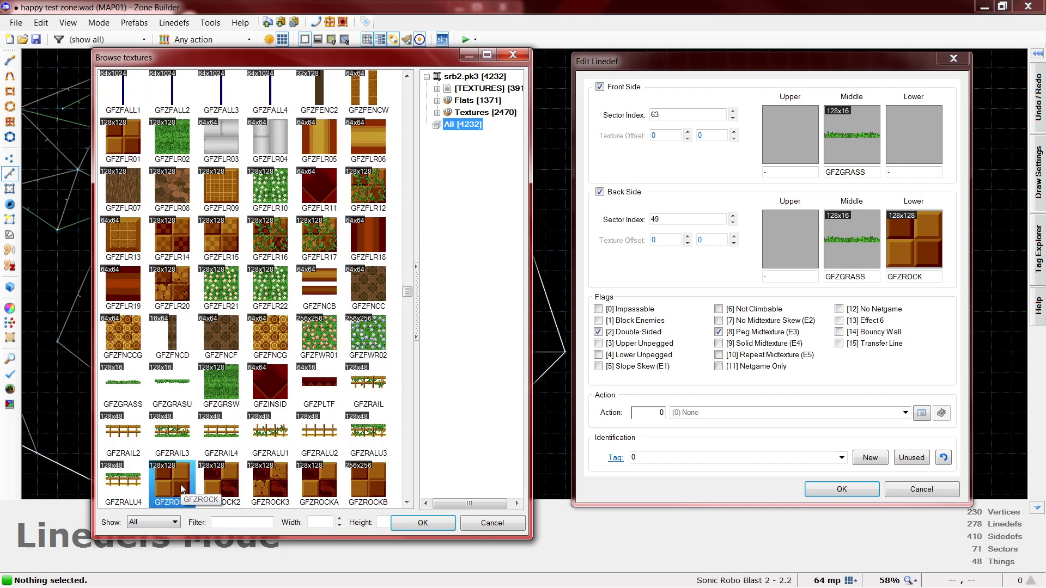
key(Tab)
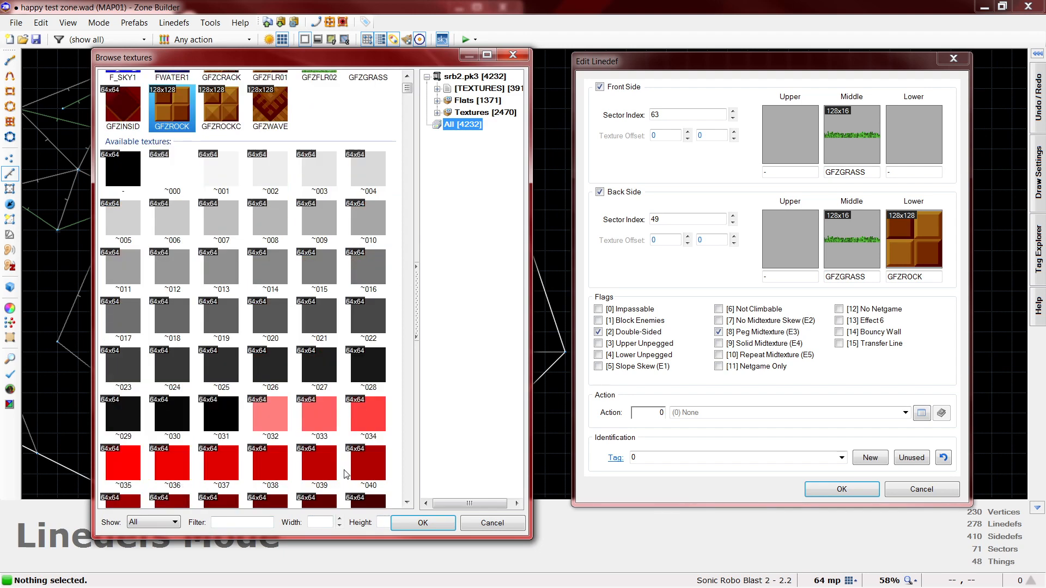
click(492, 524)
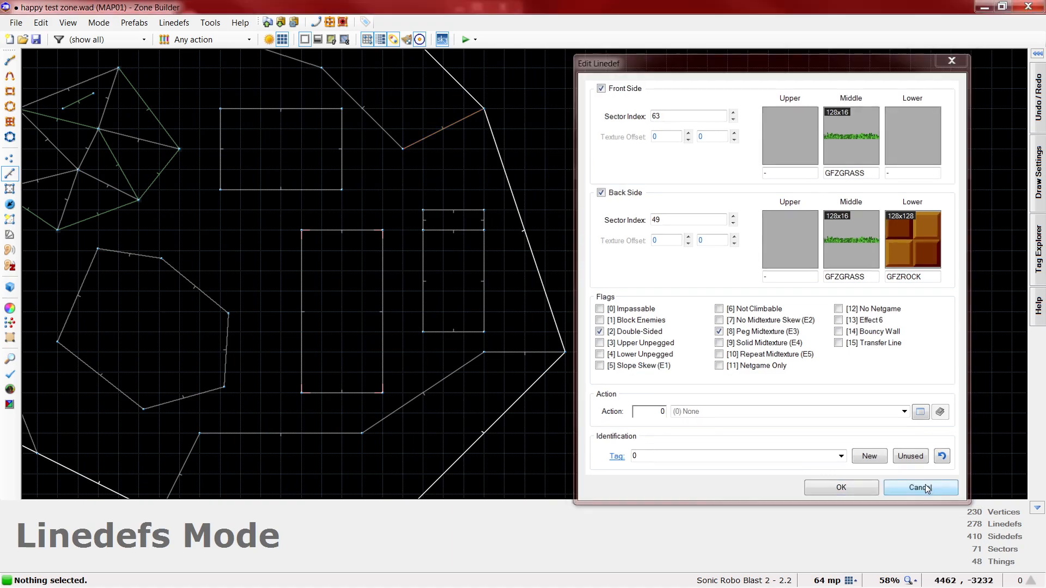
click(921, 489)
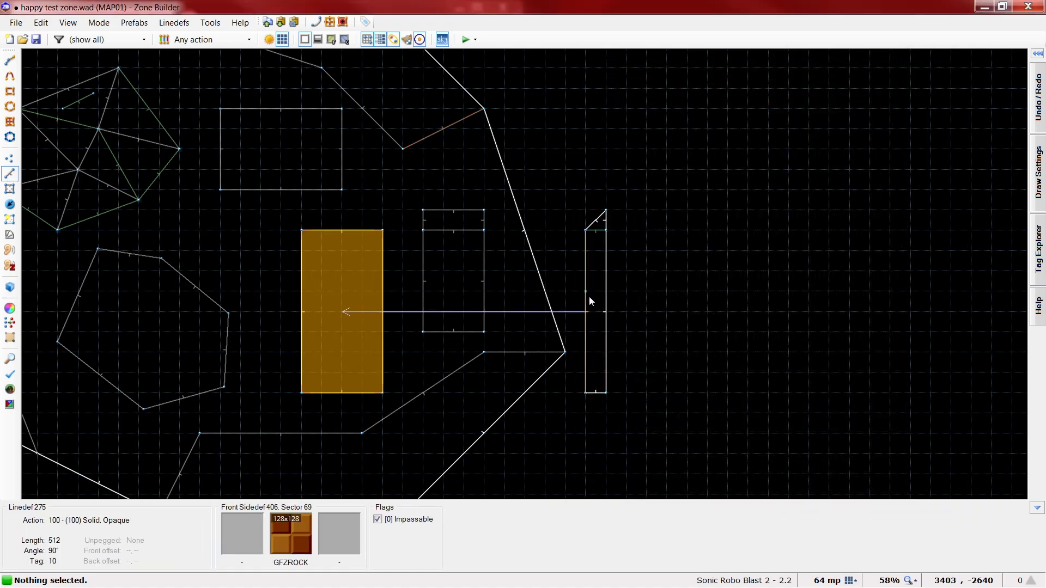
Inspect the steep sloped platform in the 3D view
key(q)
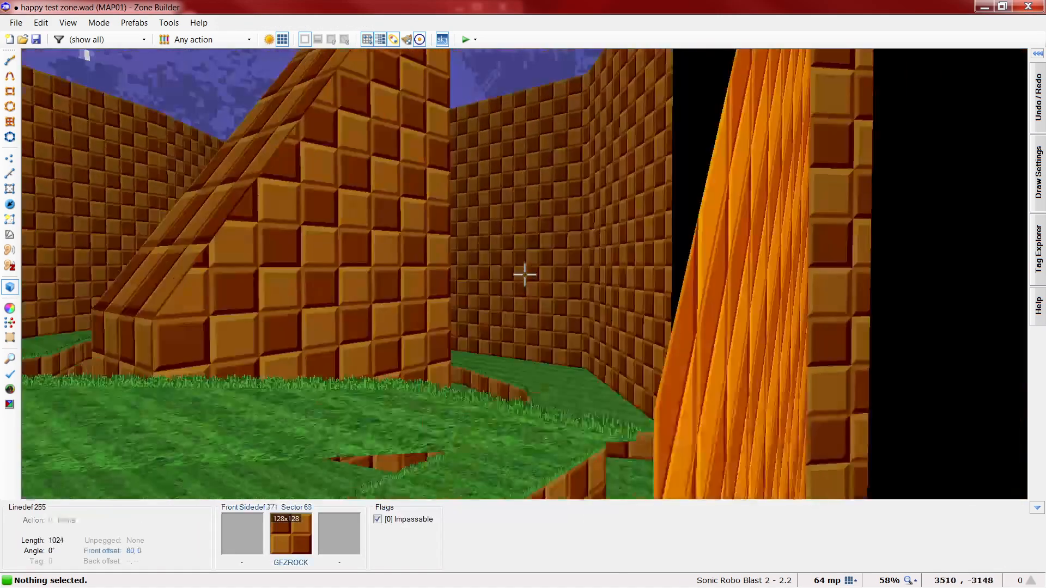
key(w)
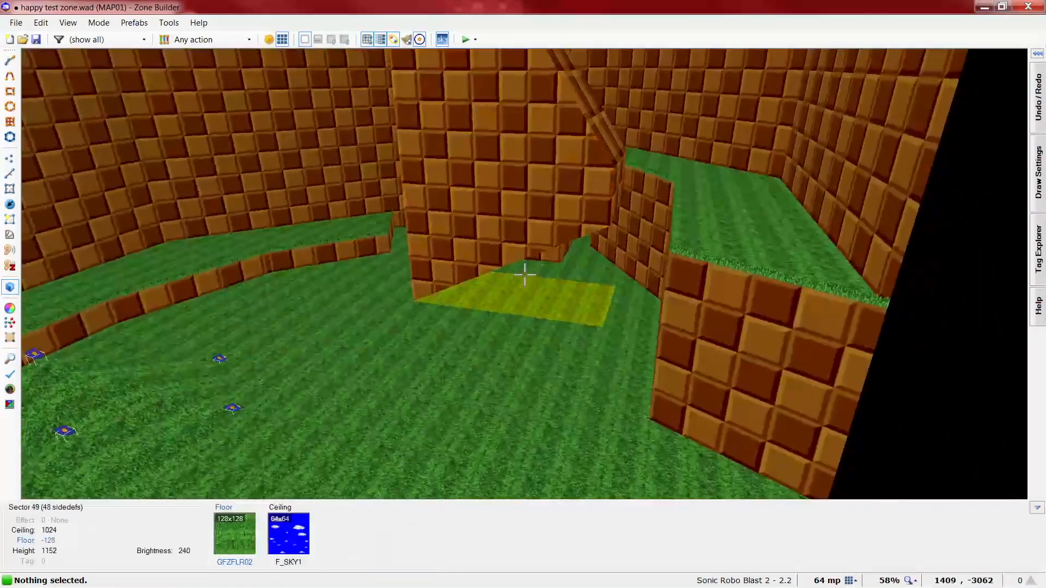
key(q)
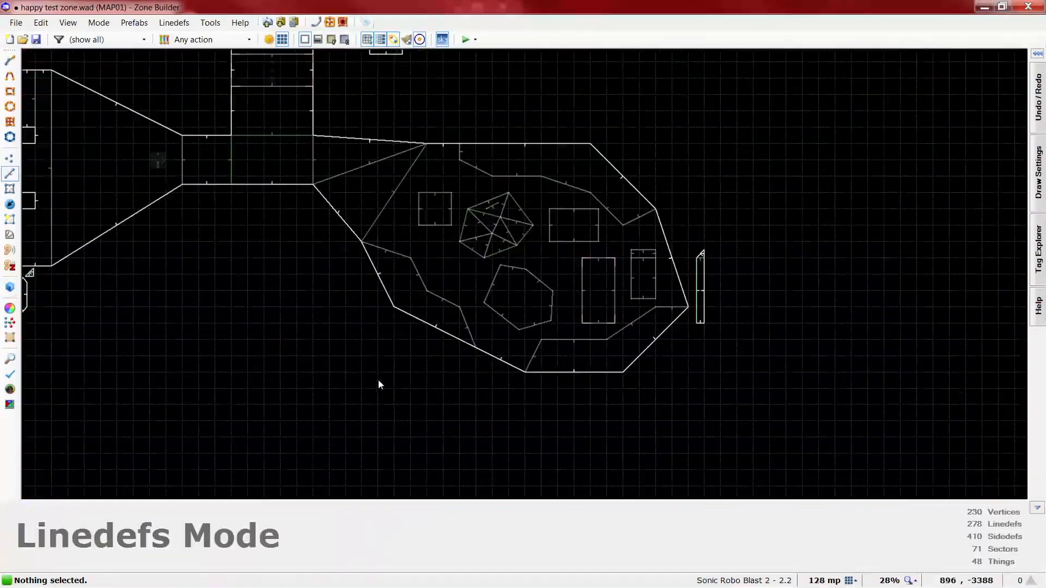
Set the small triangular sector next to the control sector to a ceiling height of 256 and a floor height of 128
scroll(646, 280, up, 2)
key(s)
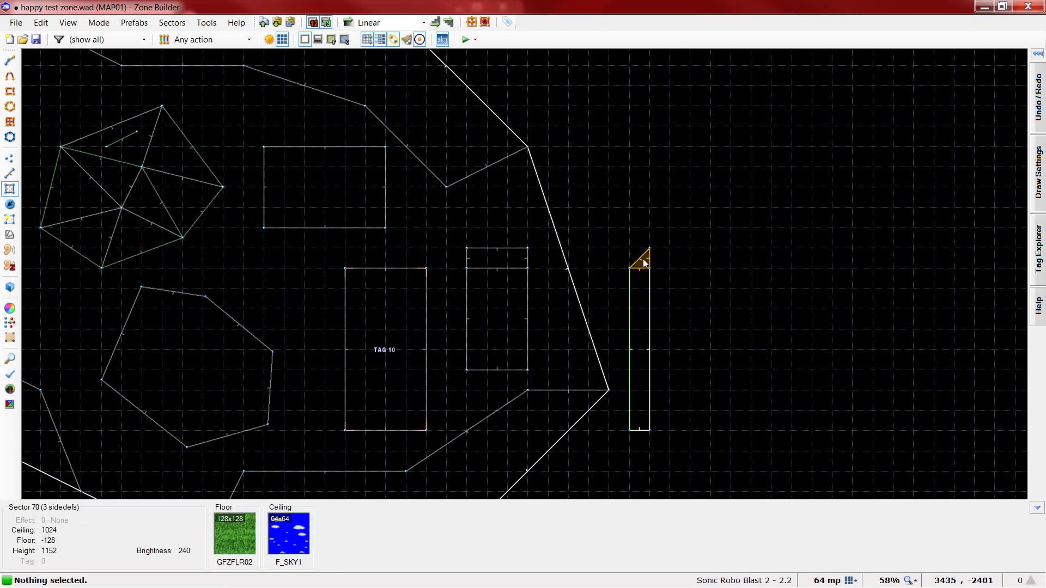
scroll(643, 260, down, 2)
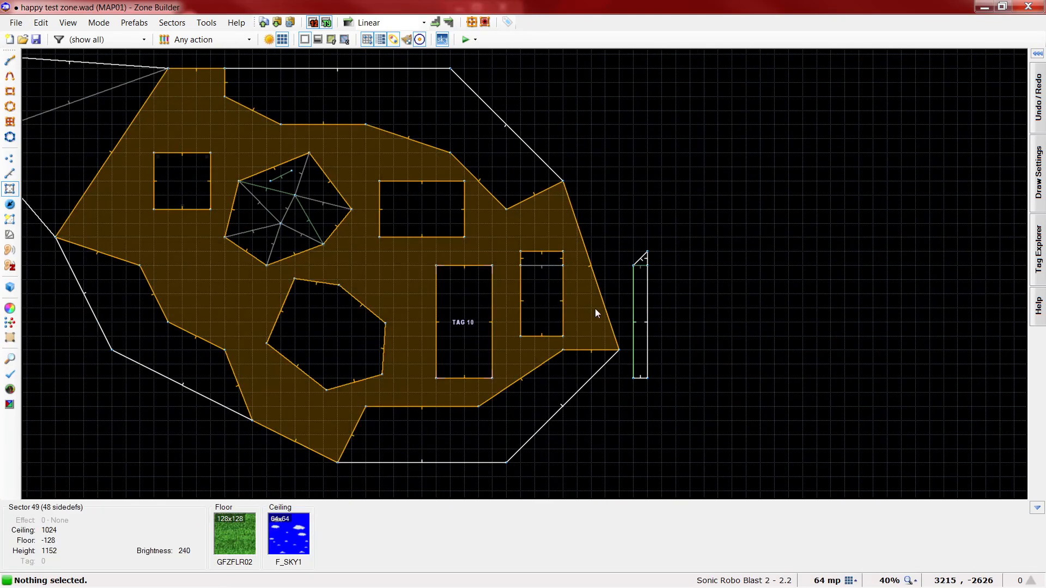
scroll(603, 318, up, 2)
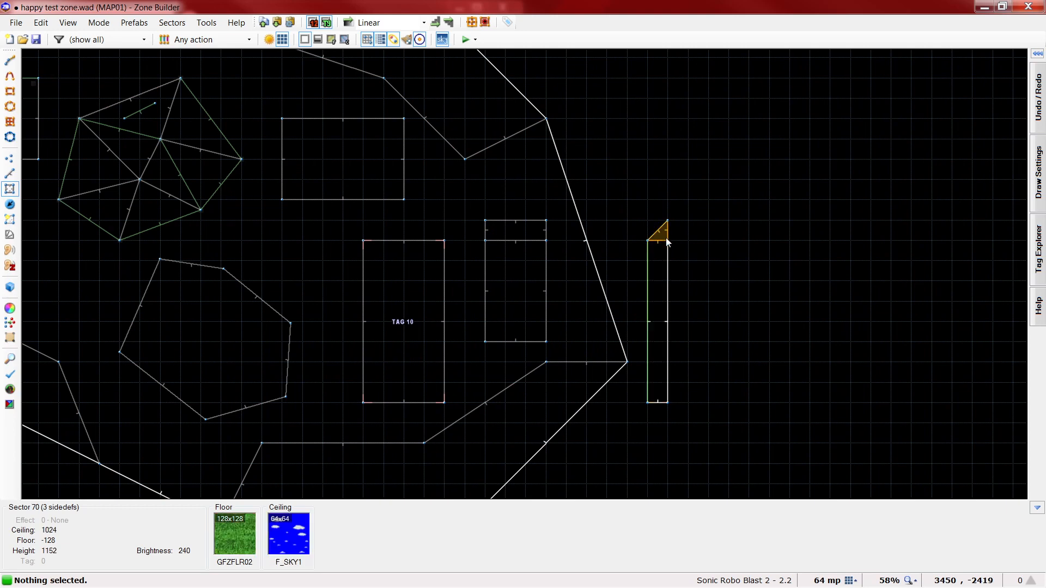
right_click(665, 231)
click(474, 225)
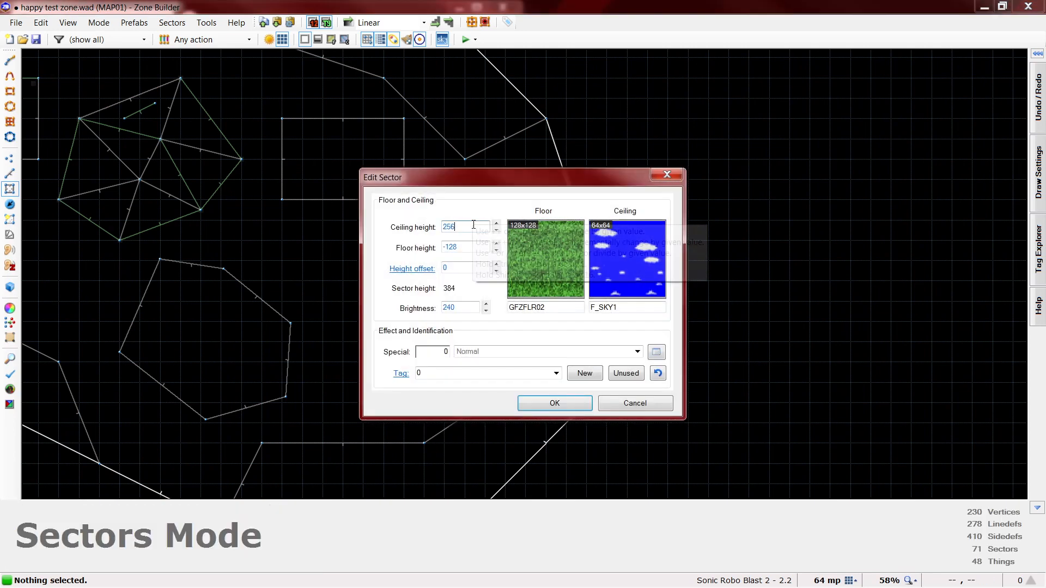
click(472, 247)
text(128)
key(Return)
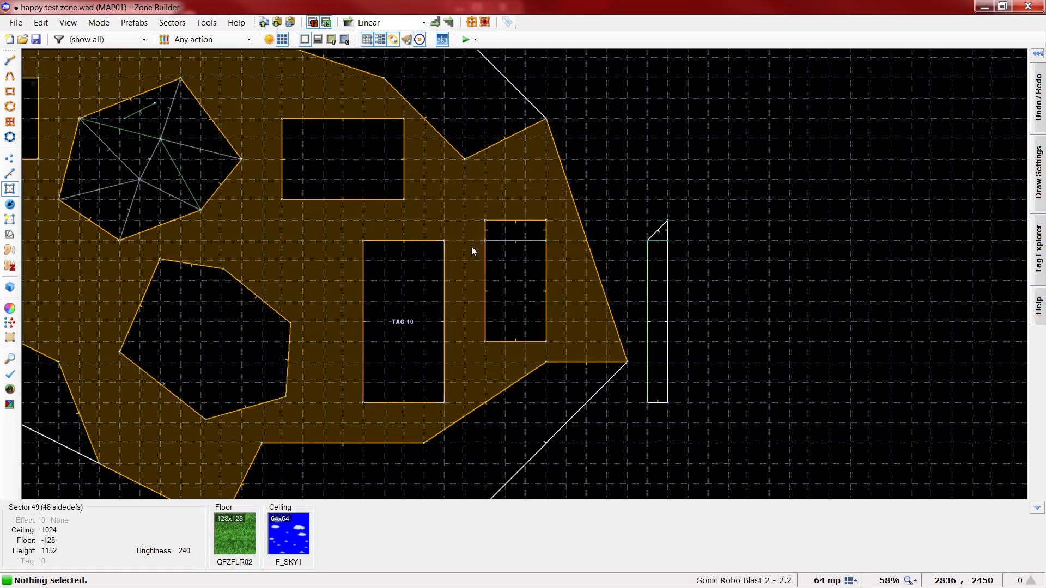
right_click(665, 235)
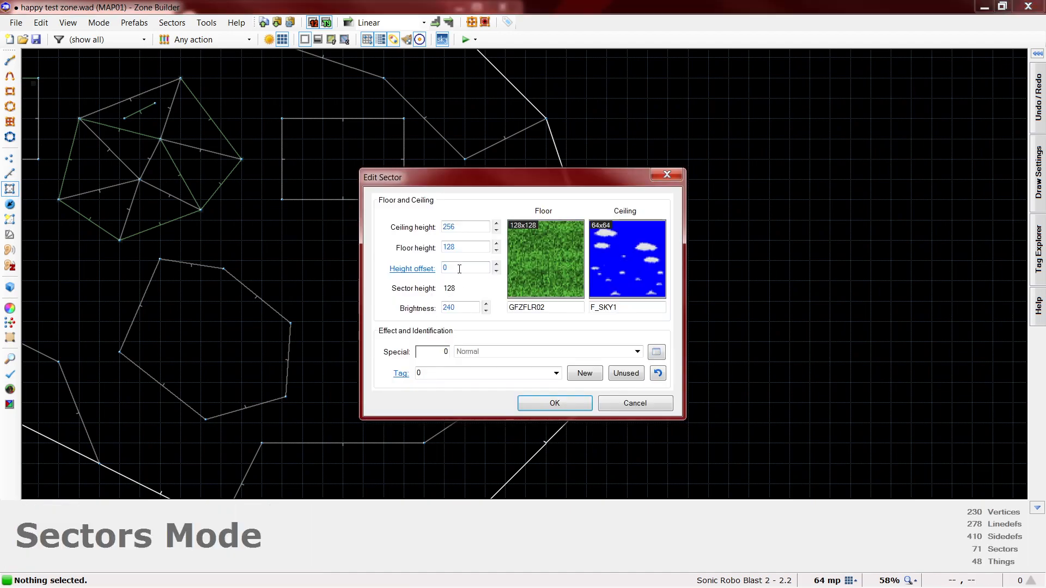
key(Return)
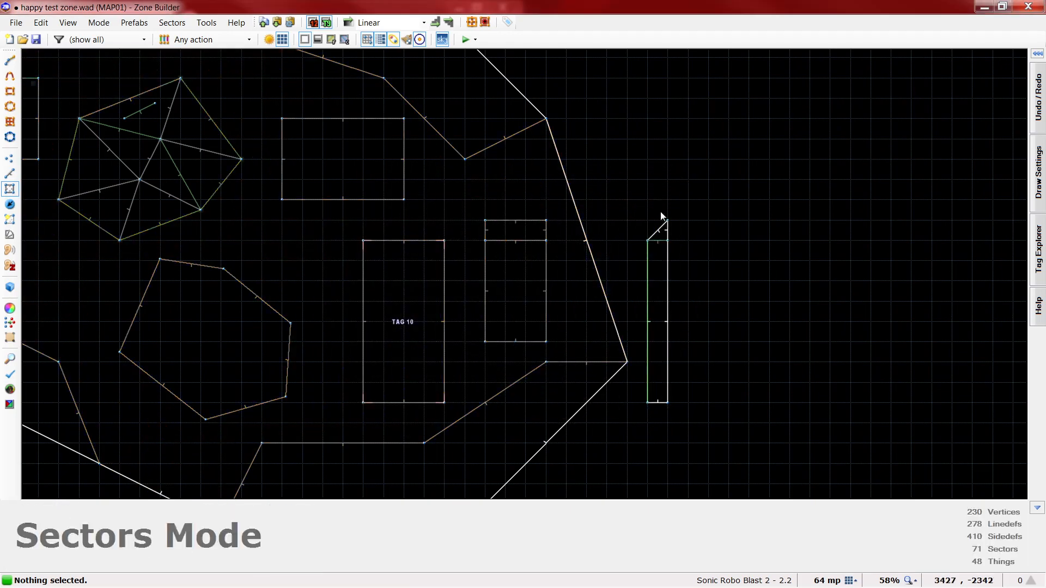
Examine the sloped solid platform from several sides in the 3D view
key(w)
key(d)
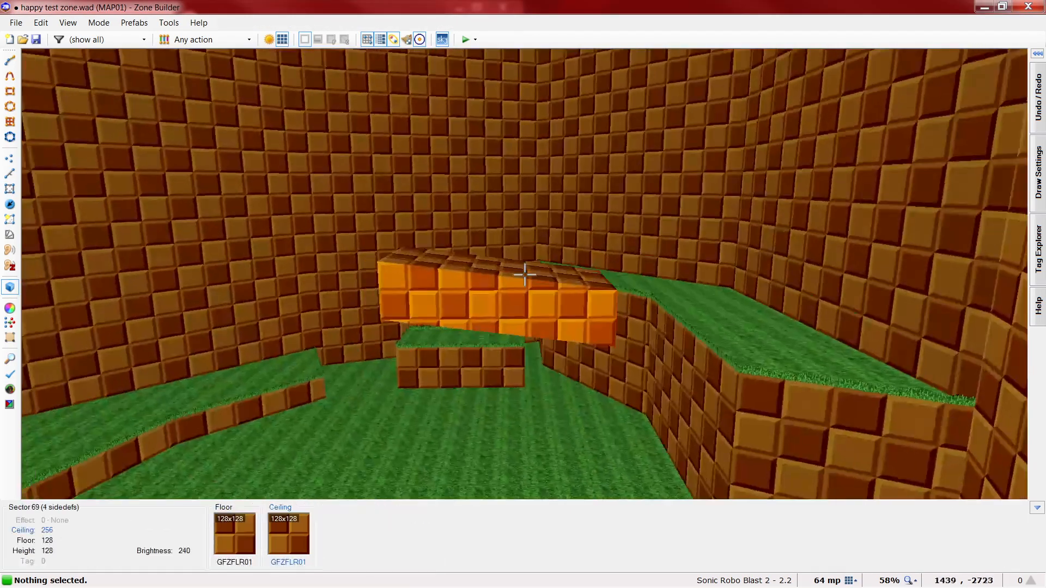
key(e)
key(f)
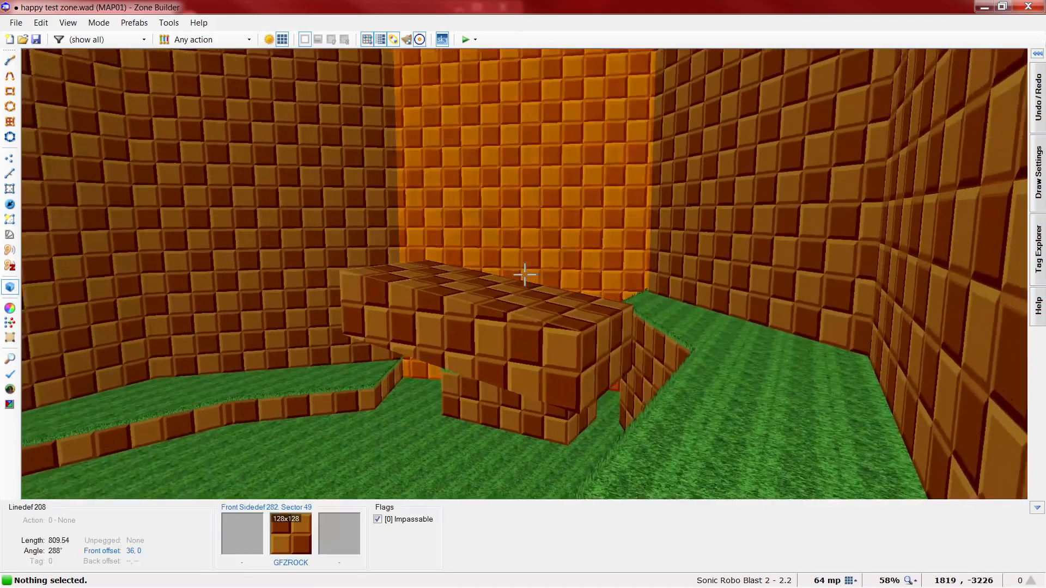
key(e)
Try a height offset of -80 on the platform's control sector, and return the offset to 0
right_click(543, 274)
drag(539, 184, 838, 208)
double_click(765, 285)
text(-72)
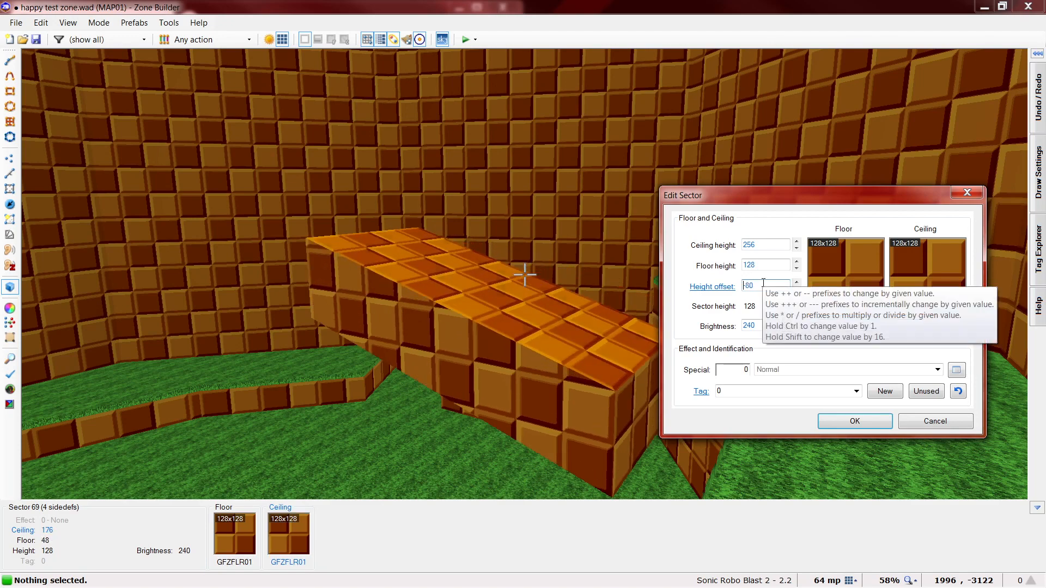
scroll(764, 283, up, 10)
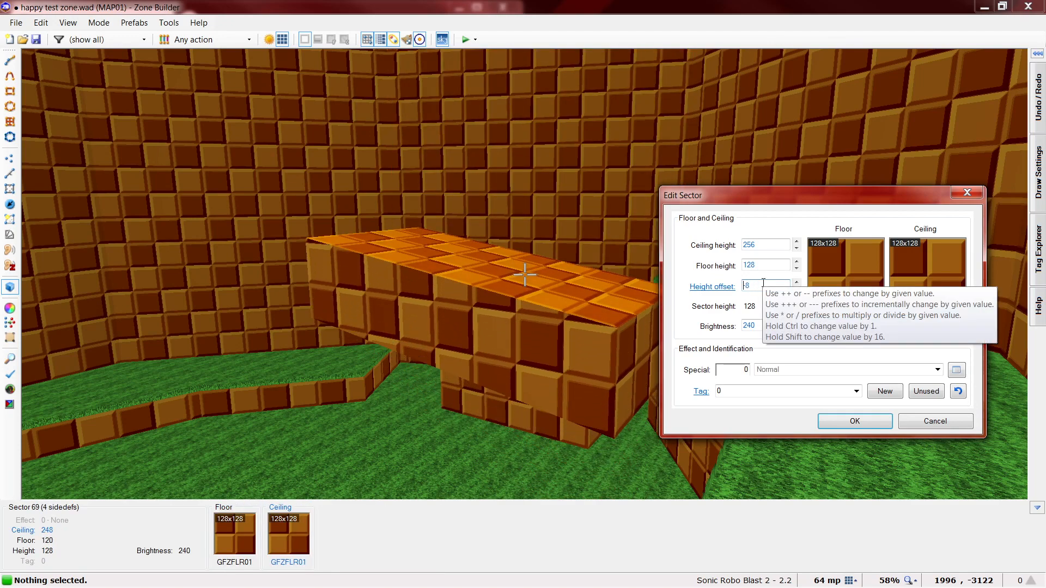
scroll(763, 283, up, 1)
Set the control sector's floor height to 248 and raise its ceiling height until the platform's top slopes the opposite way
double_click(758, 264)
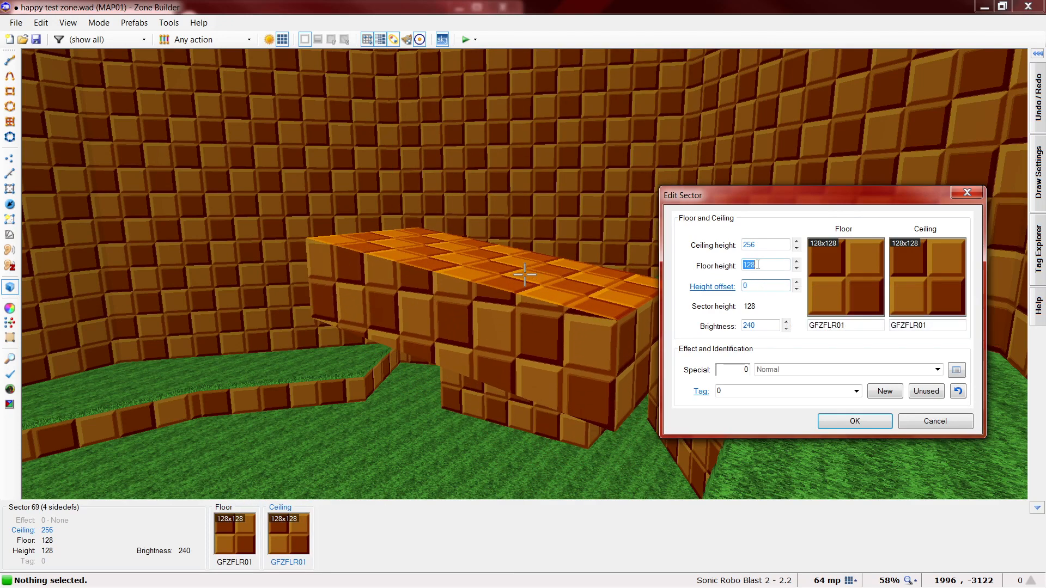
text(232)
scroll(758, 264, up, 2)
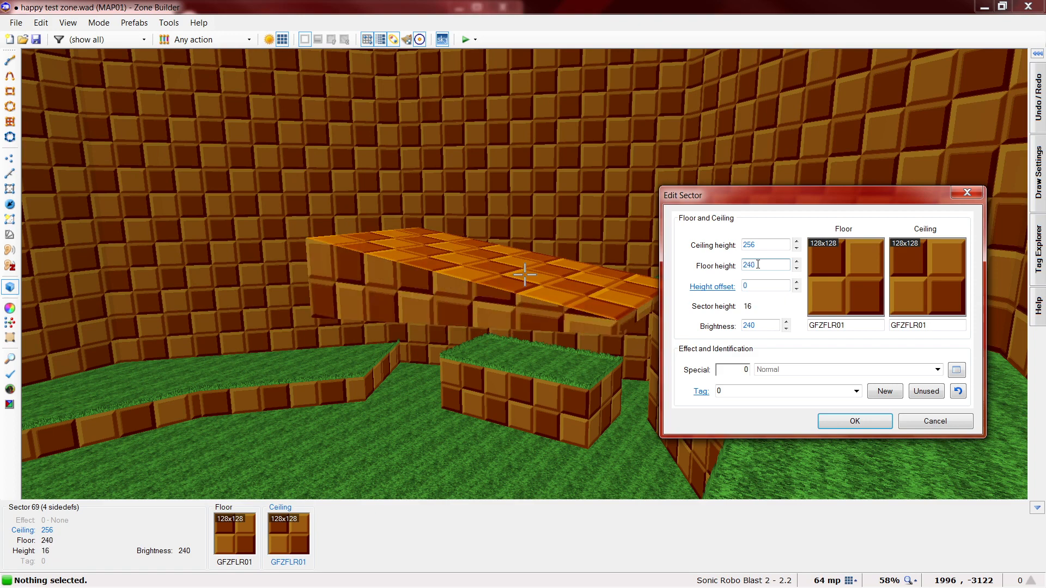
scroll(762, 245, up, 20)
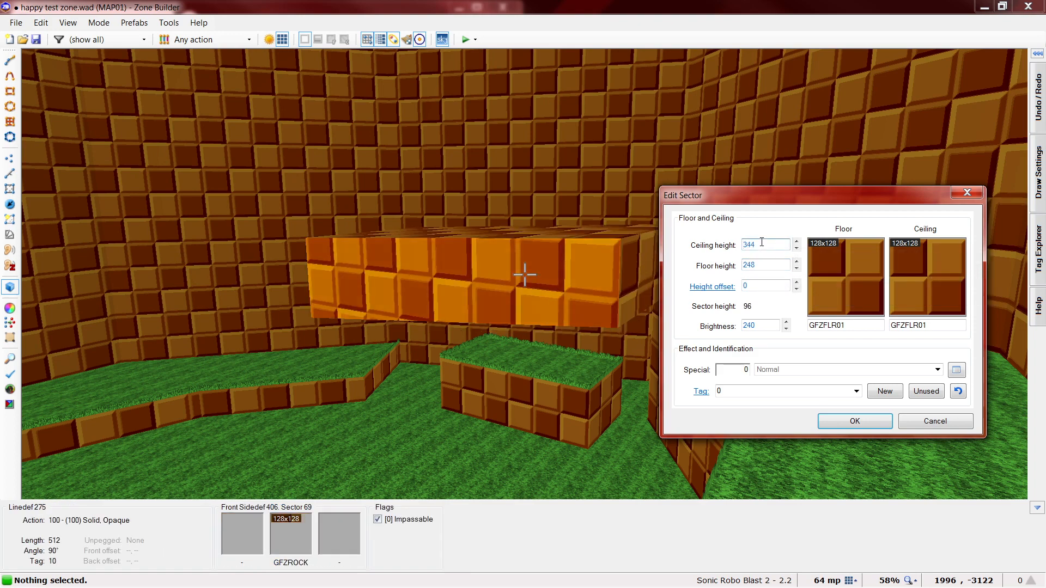
click(854, 421)
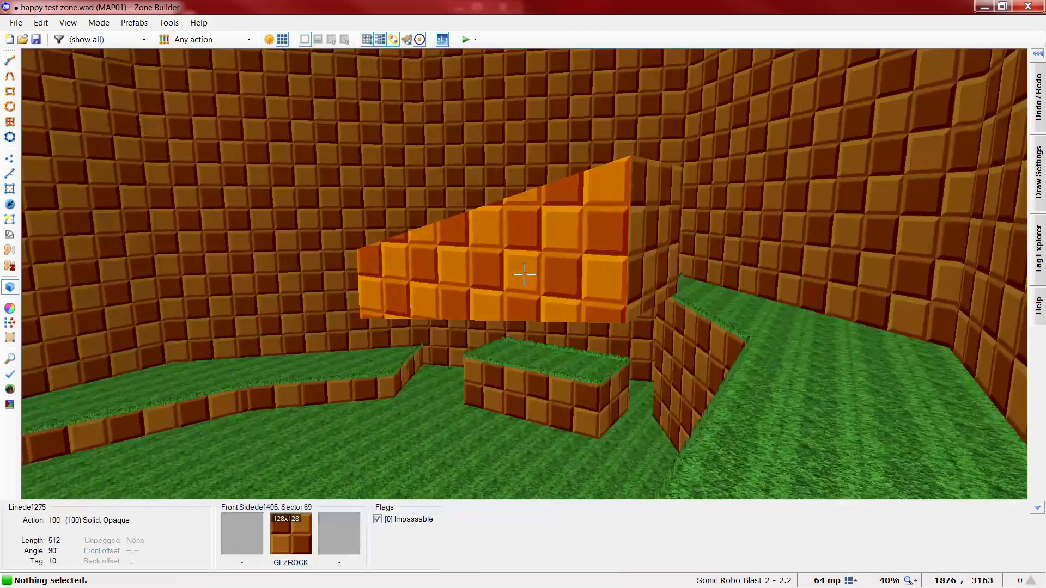
Examine the platform's side textures and the properties of its action 100 control linedef, in both the 3D and map views
key(s)
key(w)
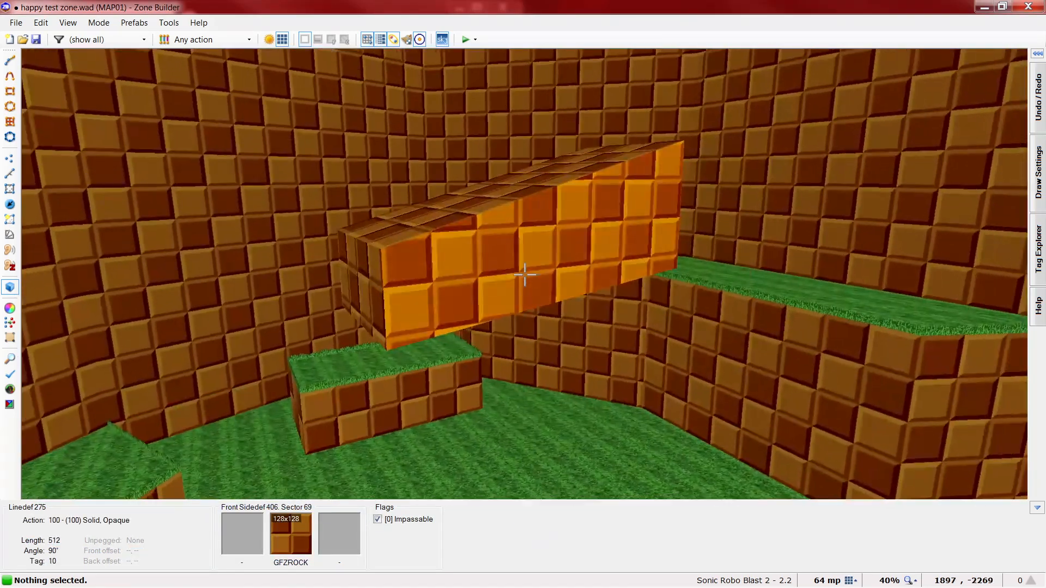
key(f)
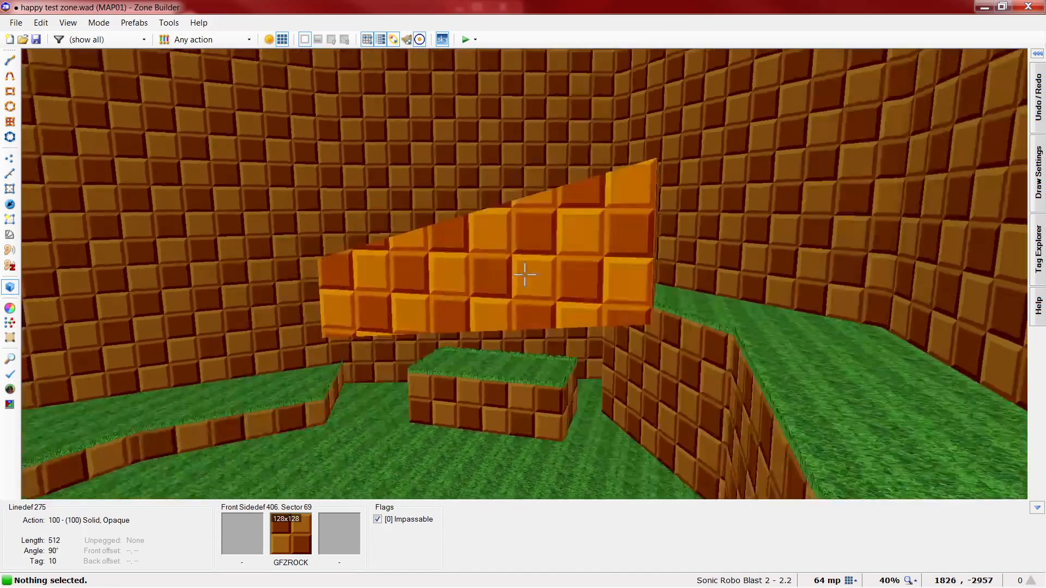
right_click(525, 276)
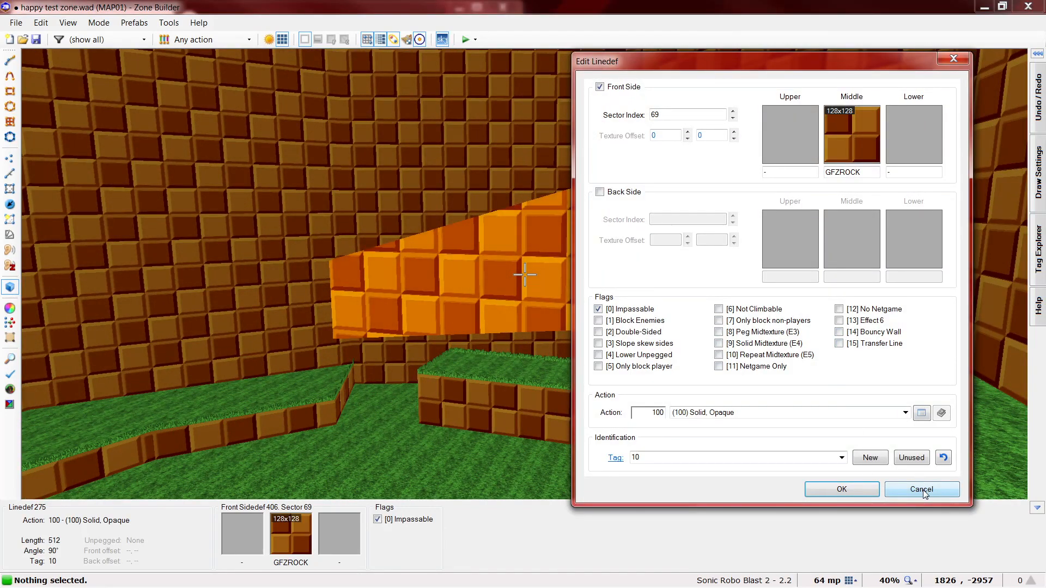
click(895, 490)
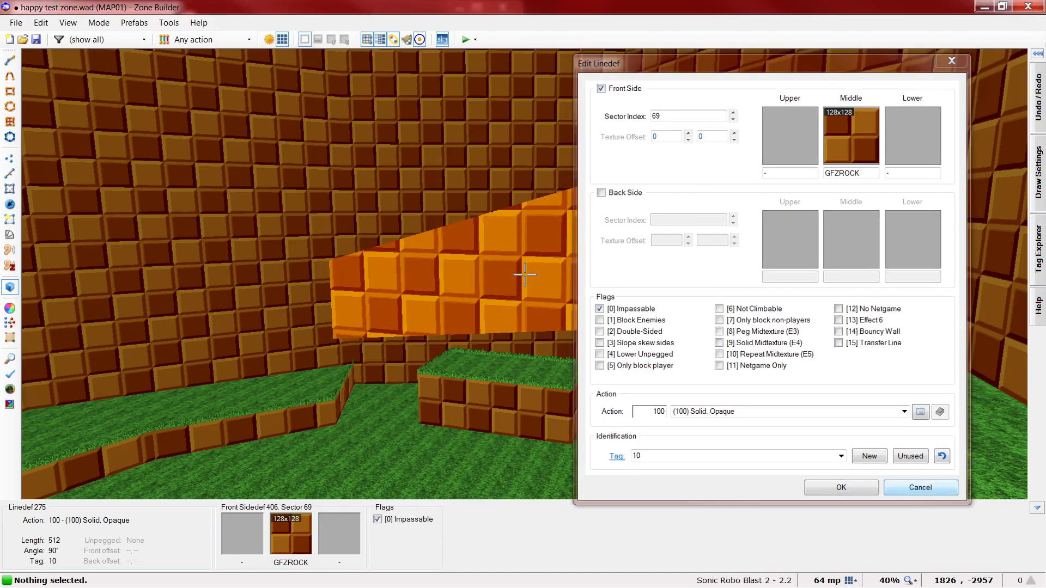
key(q)
key(l)
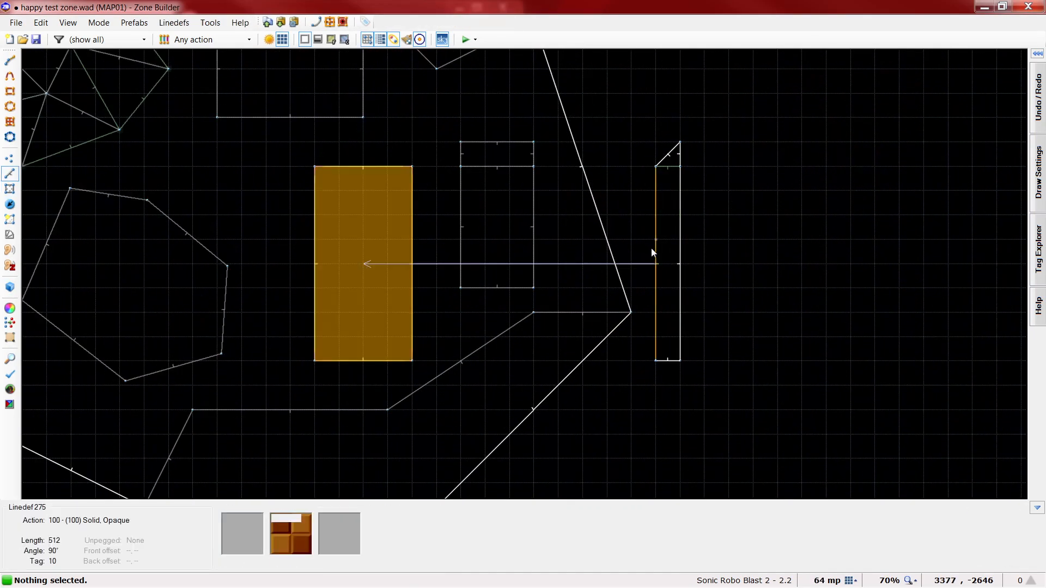
key(q)
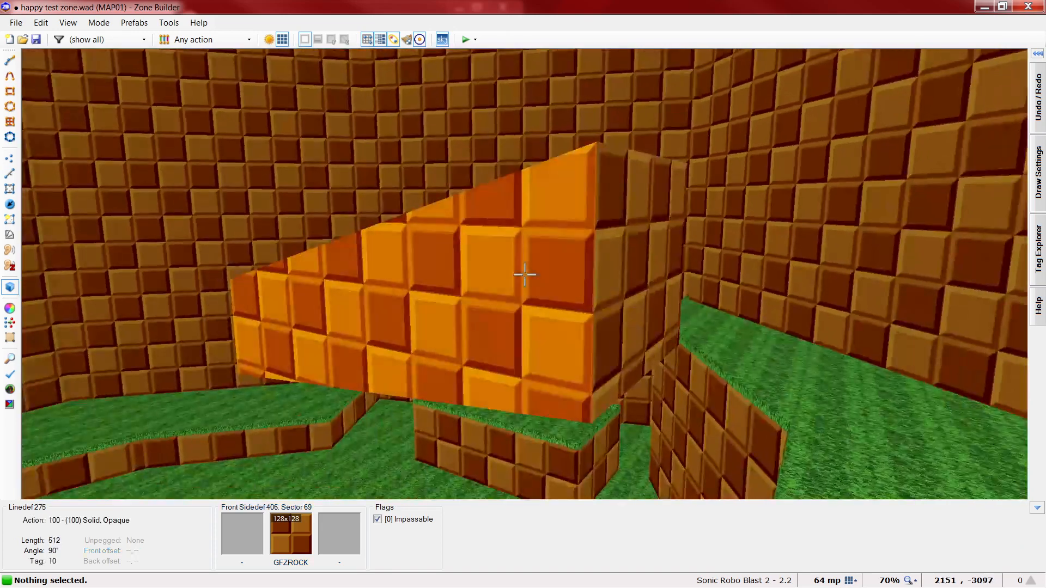
Enable the Slope skew sides flag on the platform's control linedef
right_click(524, 275)
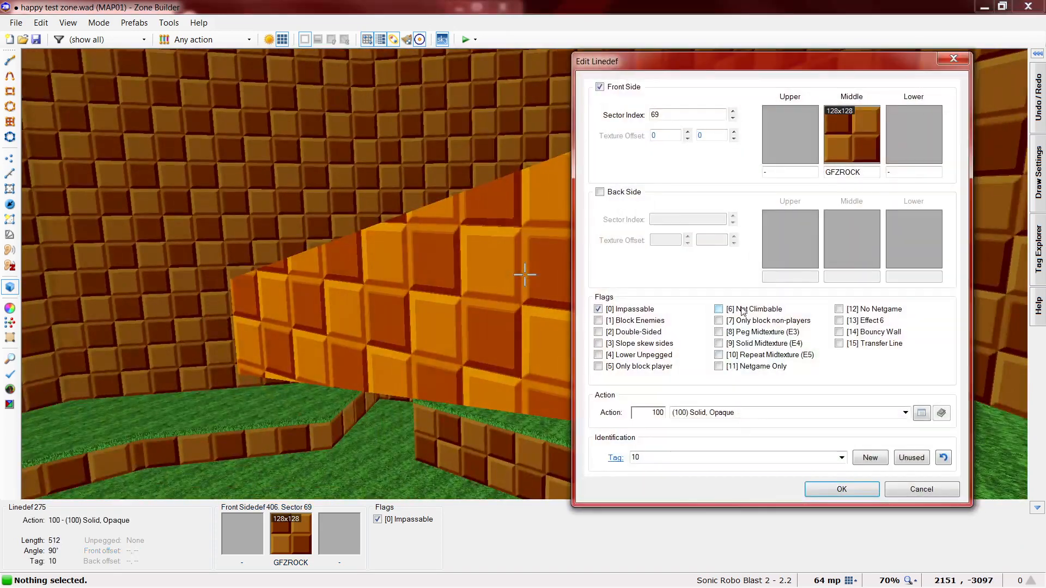
click(663, 344)
click(842, 489)
key(q)
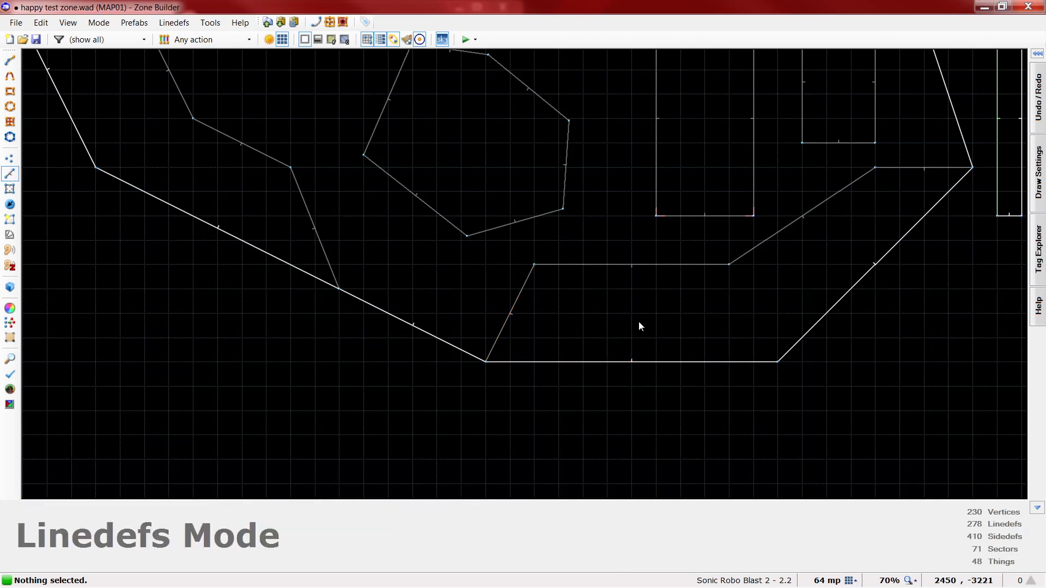
Test-play the map, running and jumping around the sloped solid platform, and return to the editor
key(F9)
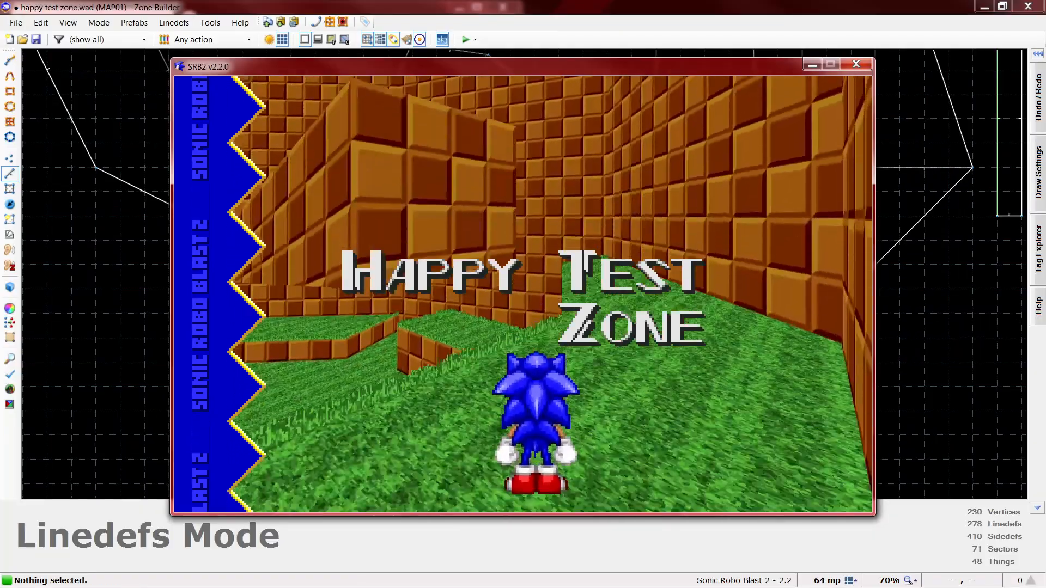
key(a)
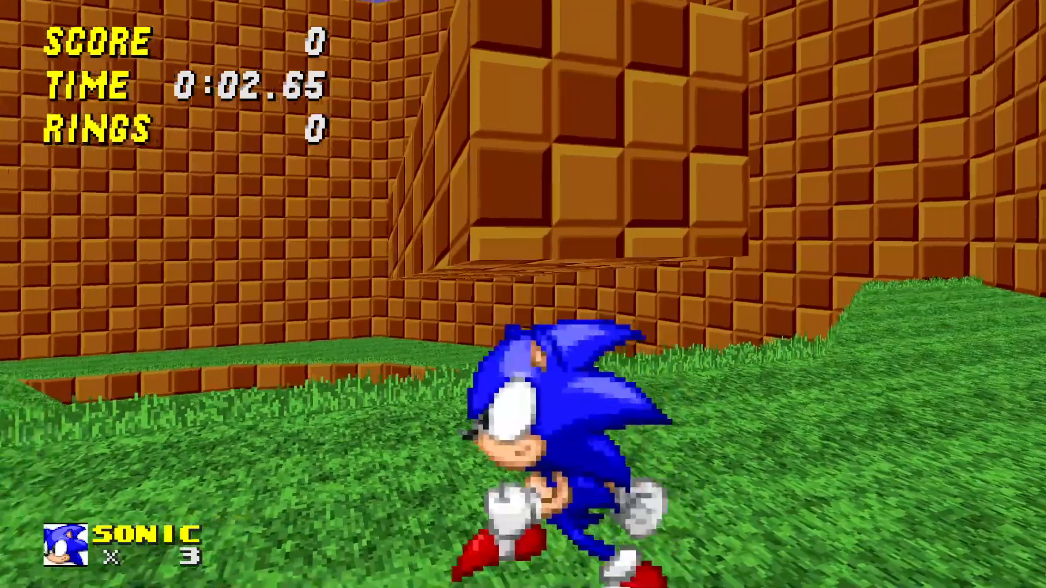
key(w)
key(space)
key(w)
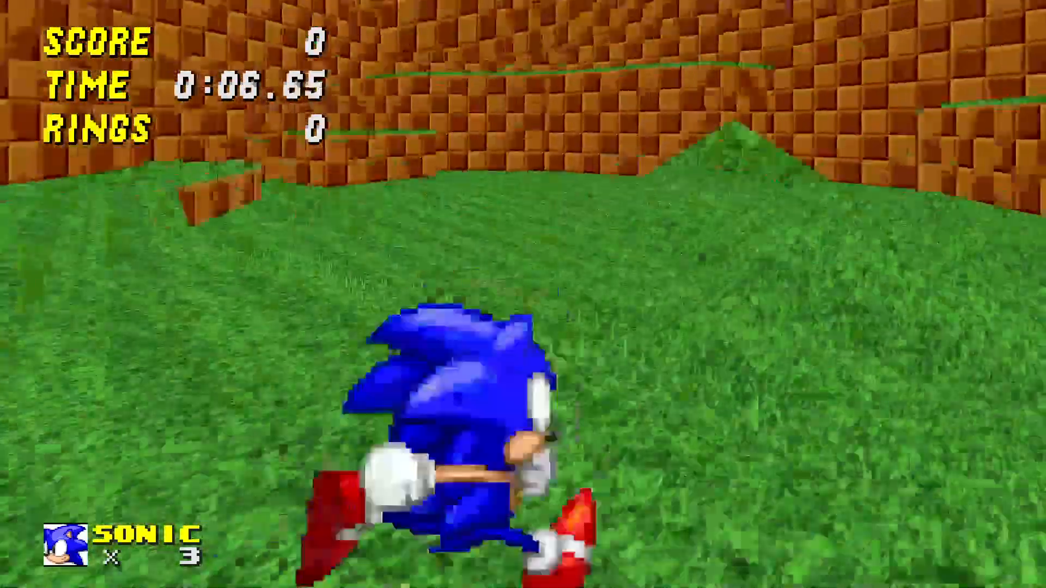
key(d)
key(s)
key(w)
key(space)
key(d)
key(w)
key(space)
key(d)
key(w)
key(space)
key(space)
key(w)
key(a)
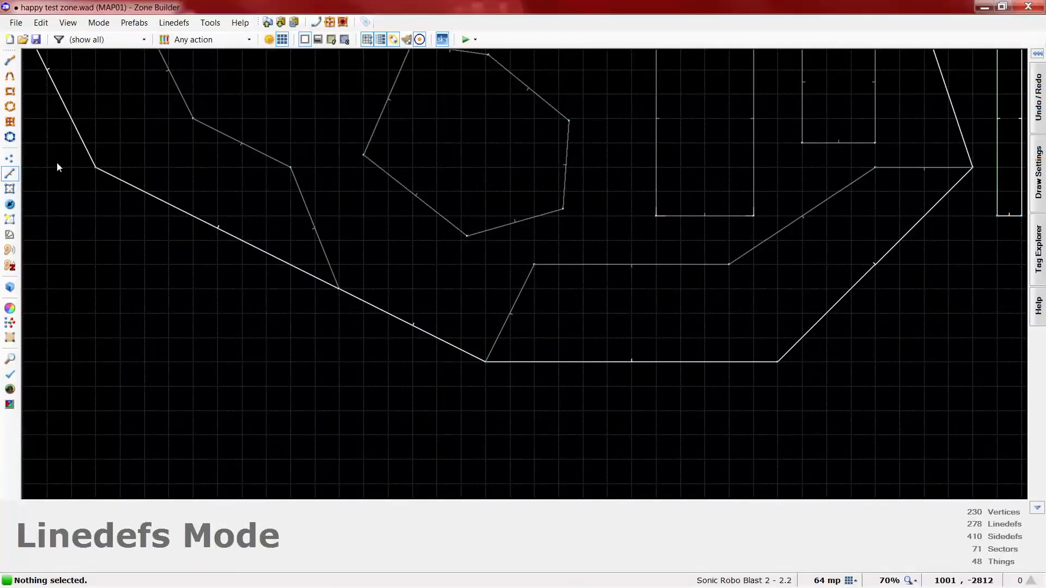
Move the control sector and its adjoining triangular sector farther east, away from the map's outer wall
scroll(338, 412, down, 3)
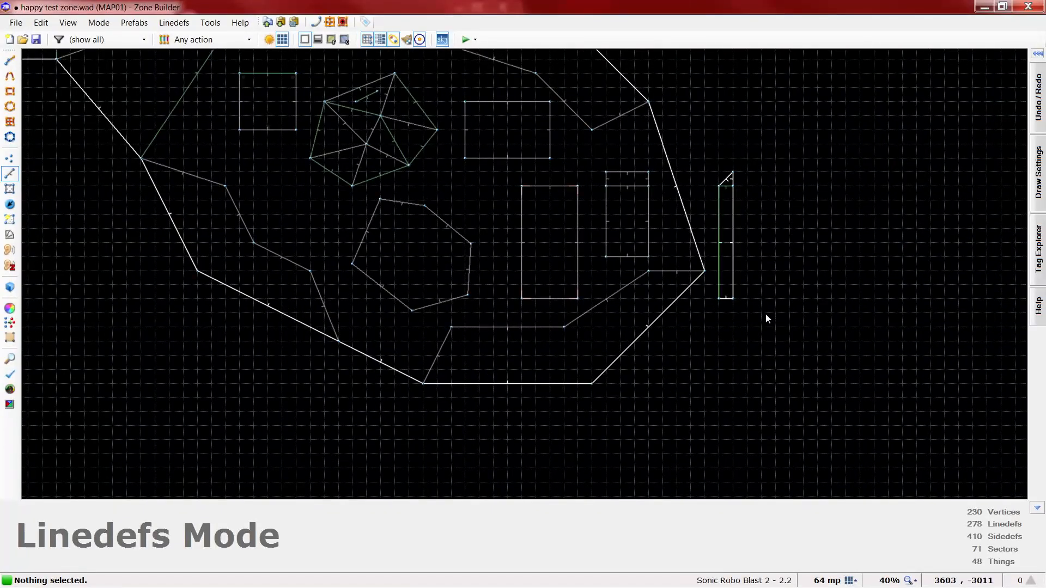
scroll(791, 184, up, 1)
middle_drag(745, 286, 716, 337)
key(s)
drag(790, 182, 658, 406)
drag(683, 250, 837, 250)
click(653, 247)
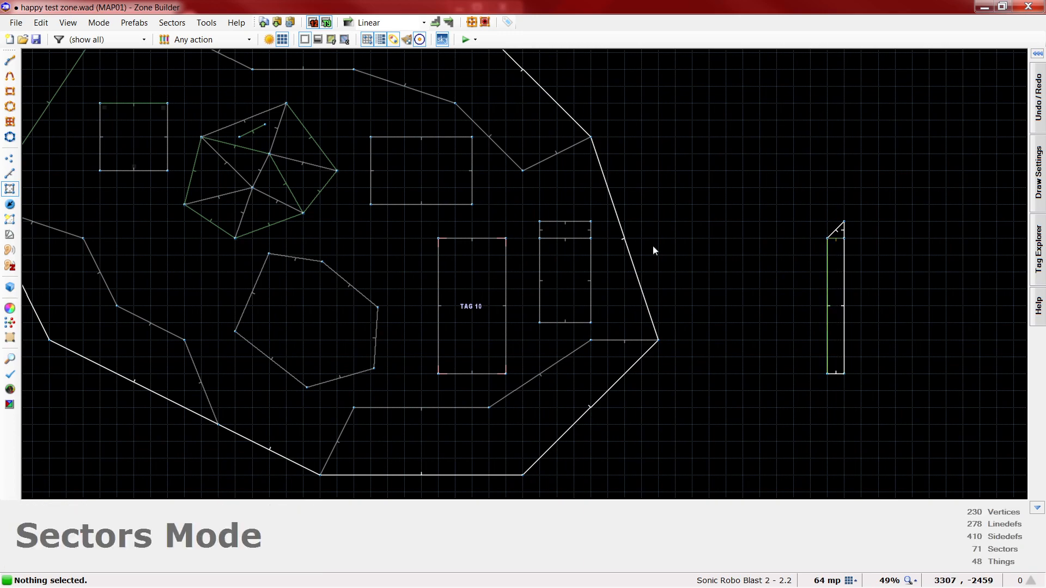
Rotate the tag 10 platform together with its control sectors about 45° counterclockwise and move them so the platform sits inside the arena
click(486, 276)
shift+drag(780, 173, 872, 403)
scroll(826, 416, down, 1)
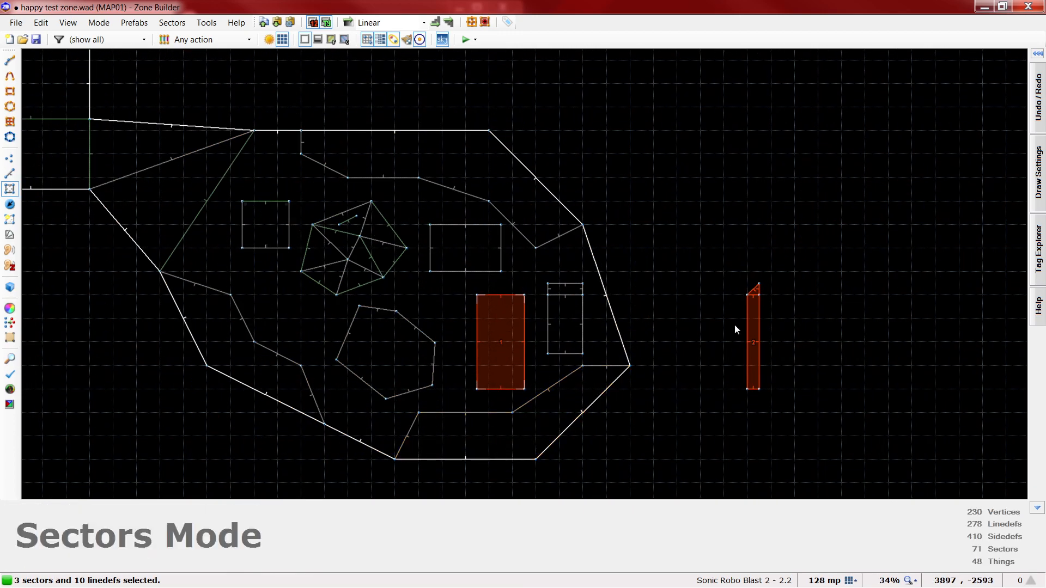
key(e)
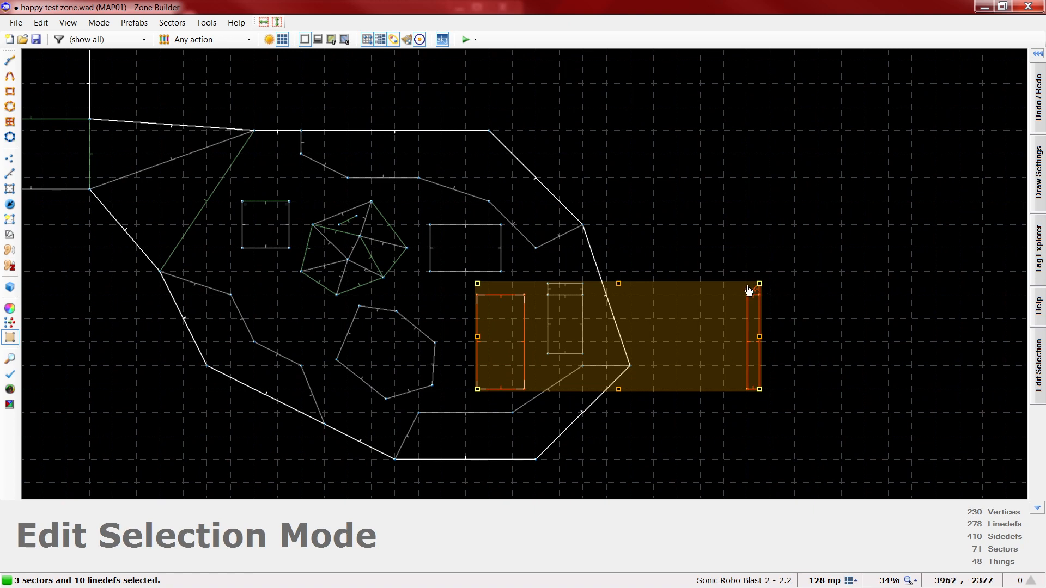
drag(761, 281, 694, 142)
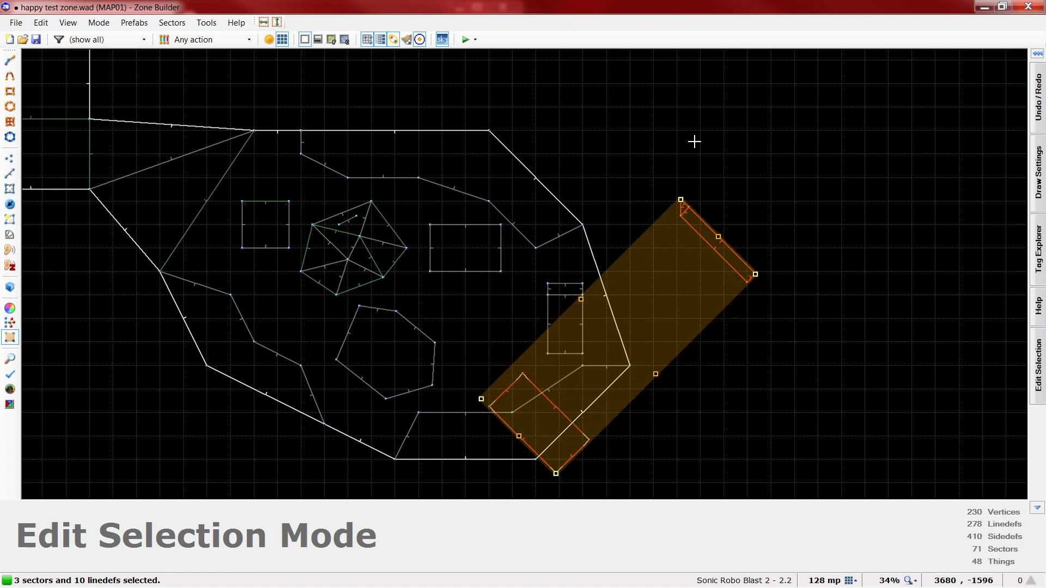
drag(559, 431, 493, 345)
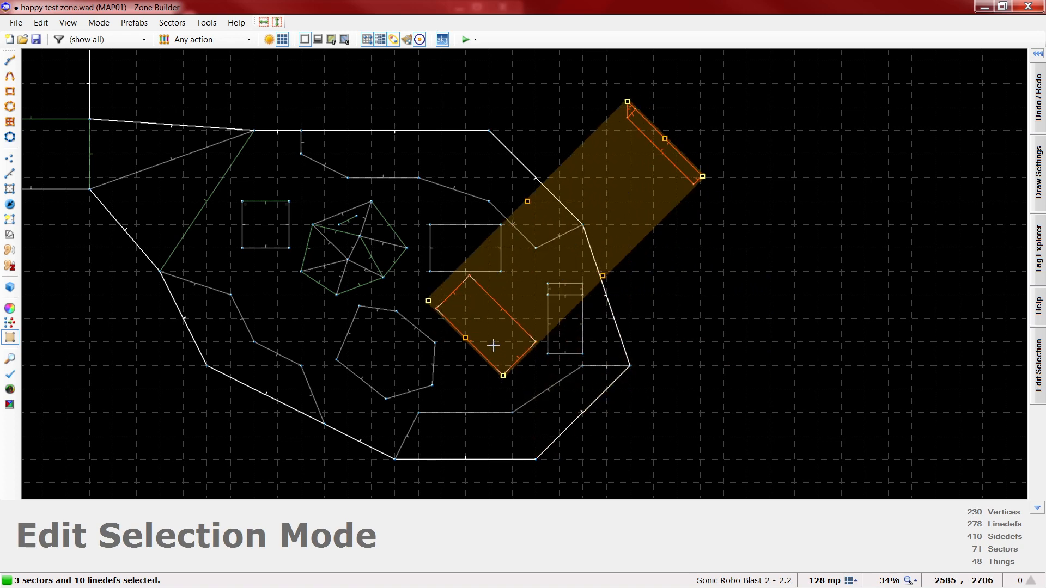
key(Return)
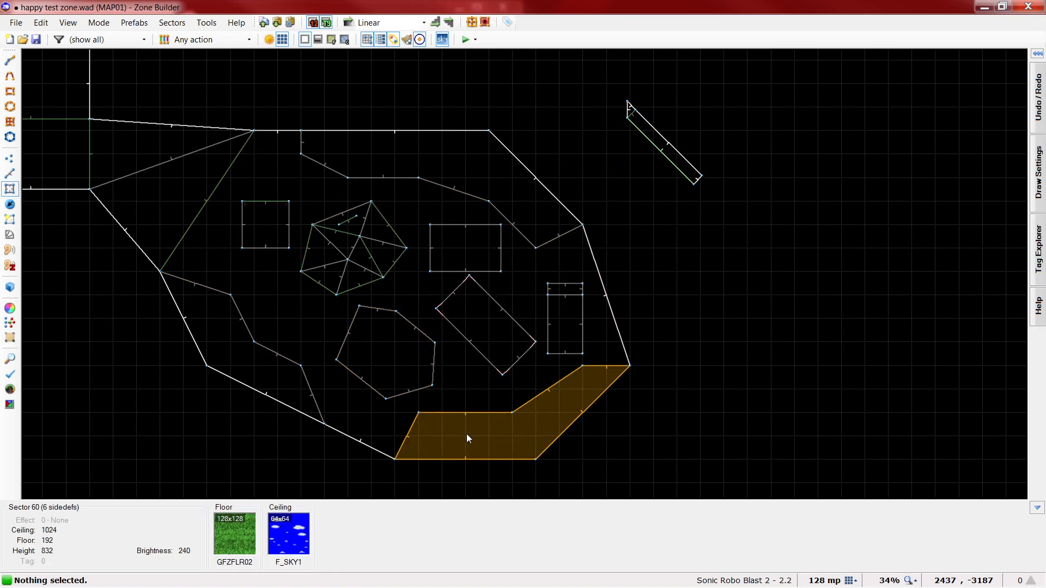
Test-play the map, running up to the rotated sloped platform, and return to the editor
key(F9)
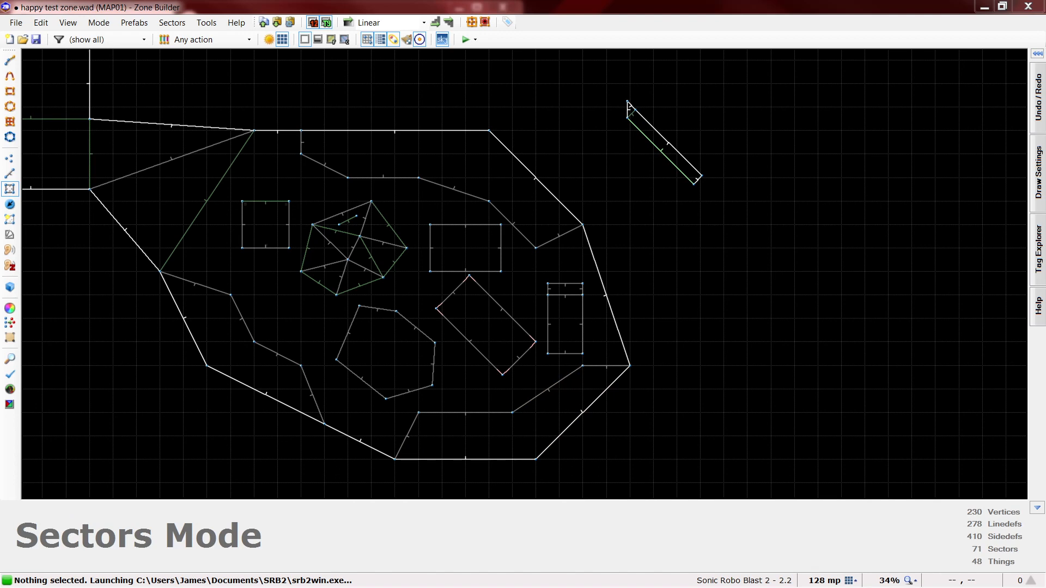
drag(0, 87, 558, 74)
key(F11)
key(d)
key(s)
key(a)
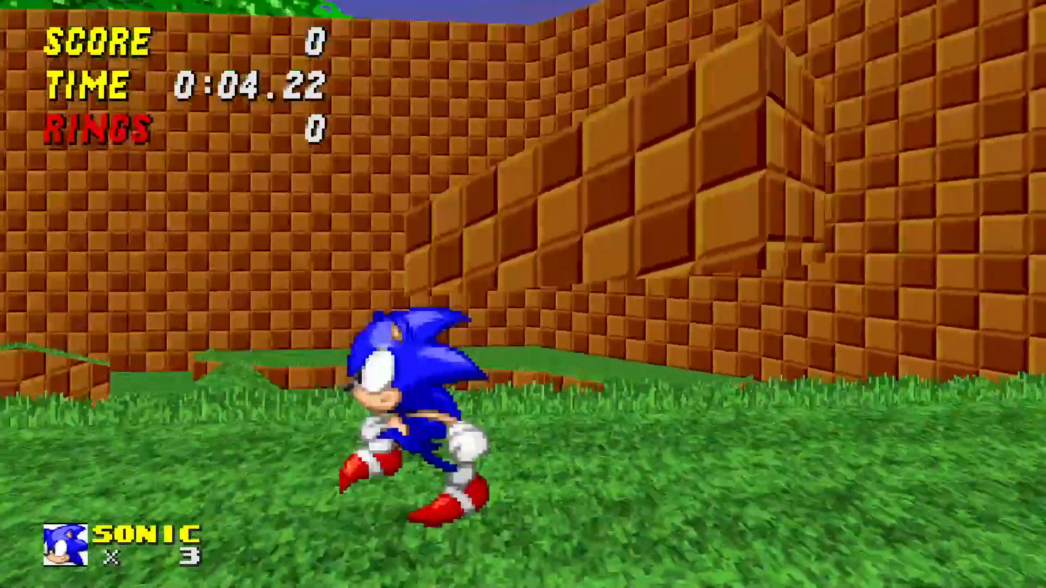
key(space)
key(w)
key(d)
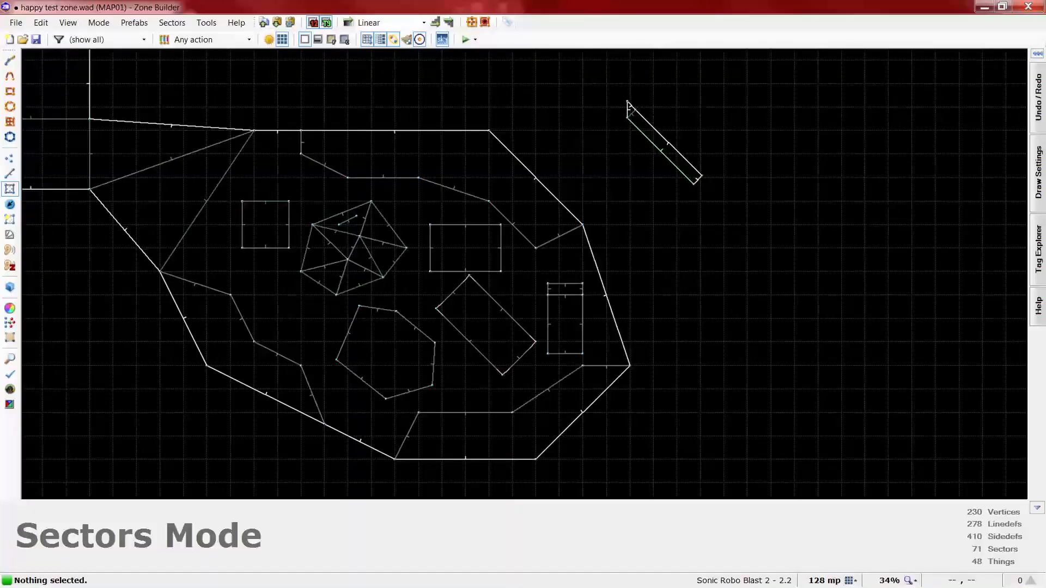
Undo the rotation and move of the tag 10 platform and its control sectors
key(ctrl+z)
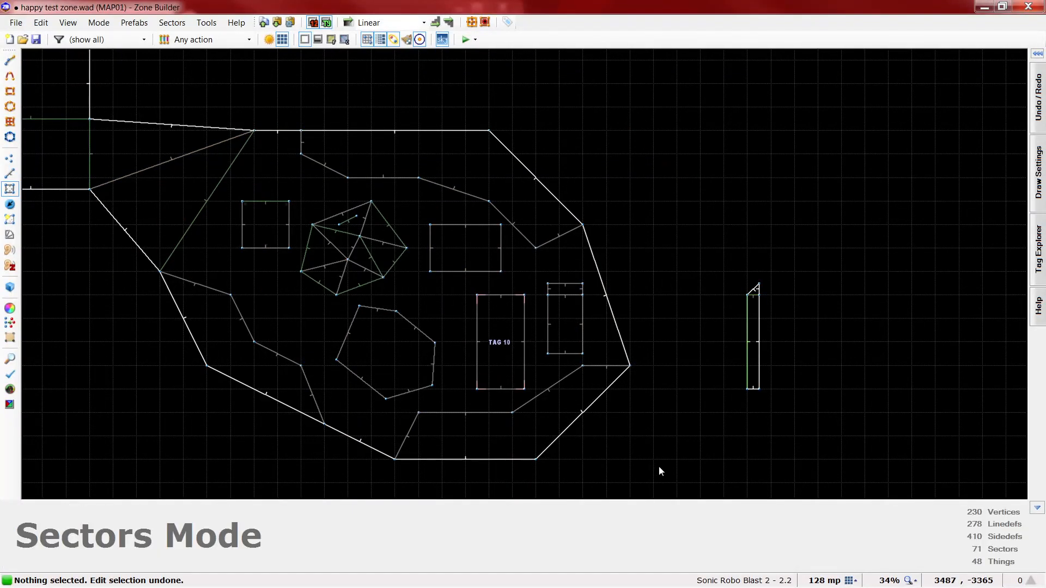
scroll(708, 194, down, 2)
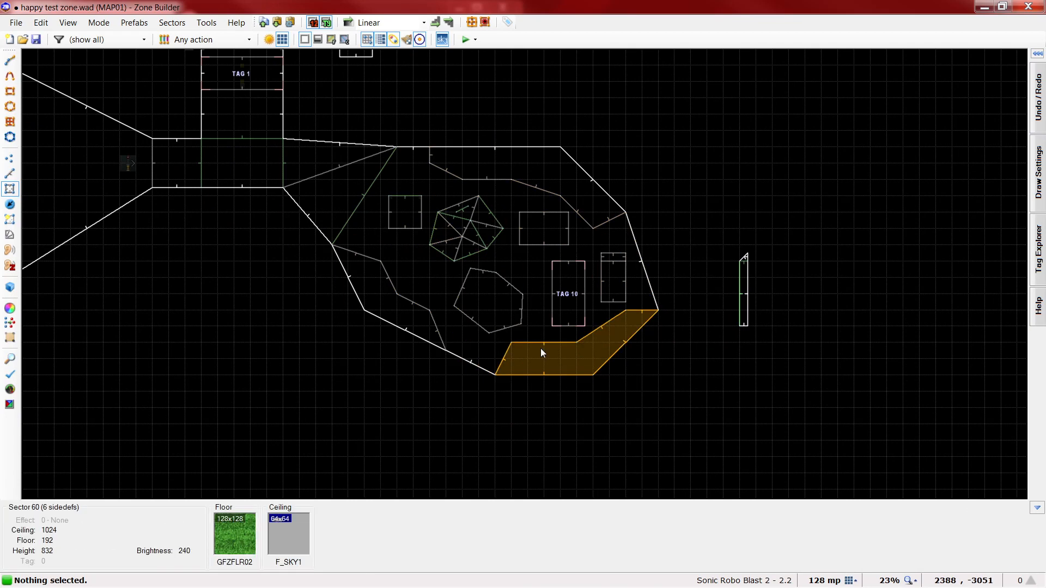
scroll(481, 403, up, 2)
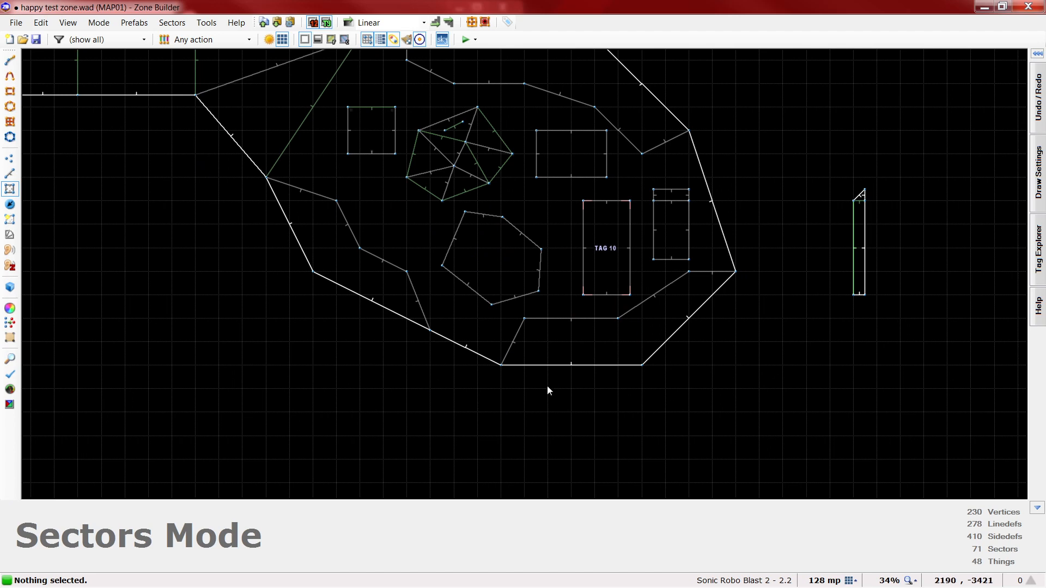
Draw a triangular control sector with 128-unit legs just outside the arena's southwest wall
key(d)
click(430, 389)
click(453, 365)
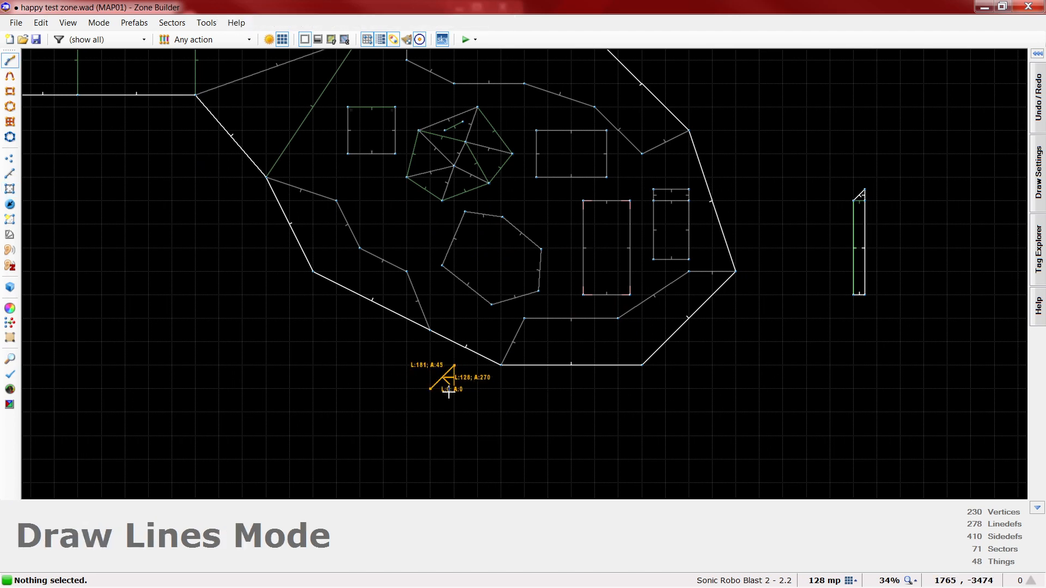
click(454, 389)
click(430, 389)
Assign action 100 (Solid, Opaque) and a new tag to the diagonal linedef of the triangular control sector
key(l)
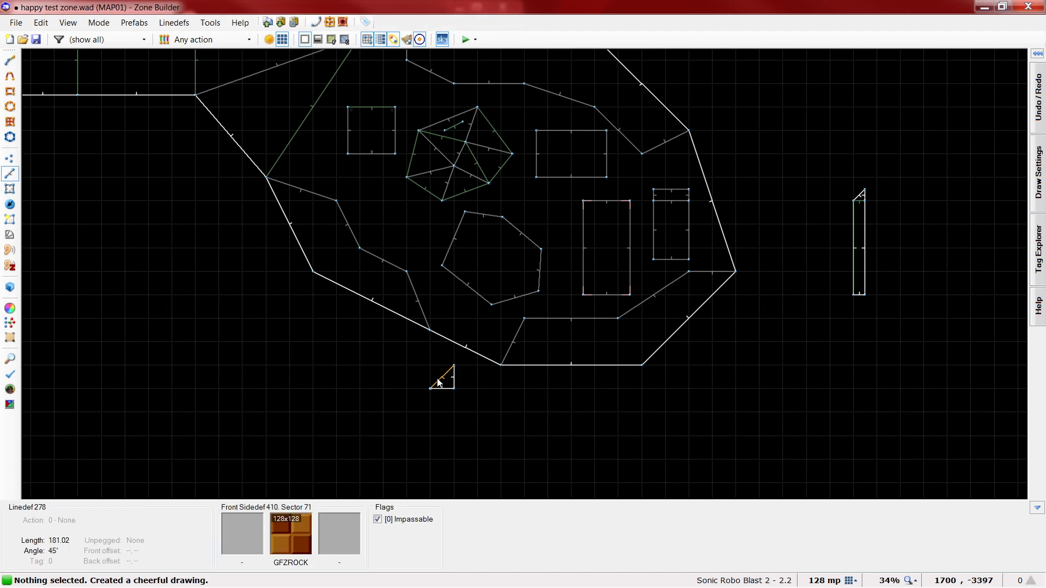
right_click(440, 379)
click(649, 412)
text(100)
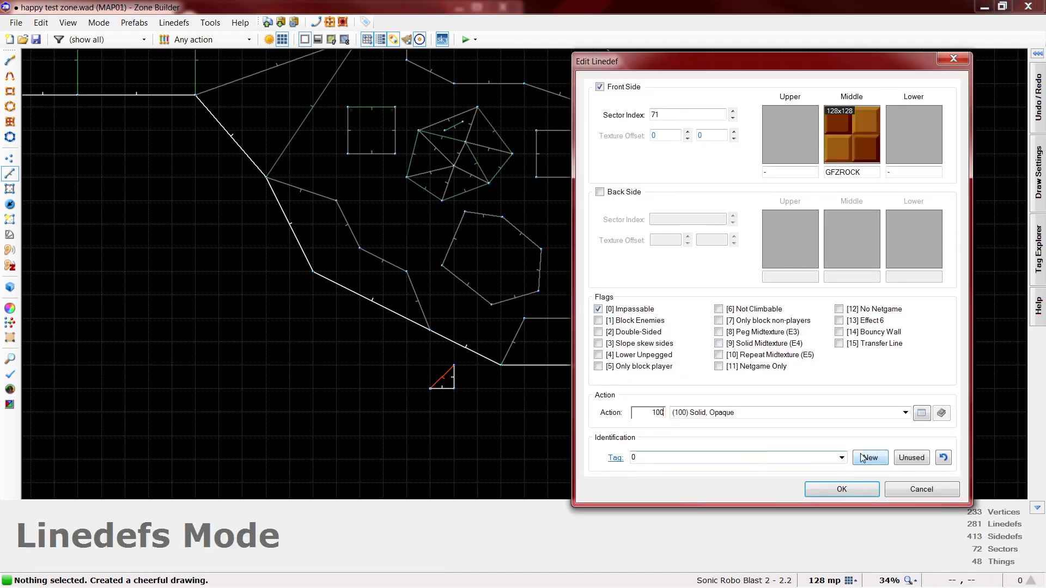
click(842, 489)
Set the brightness of the triangular sector and the long eastern control sector to 192 together
key(s)
click(447, 381)
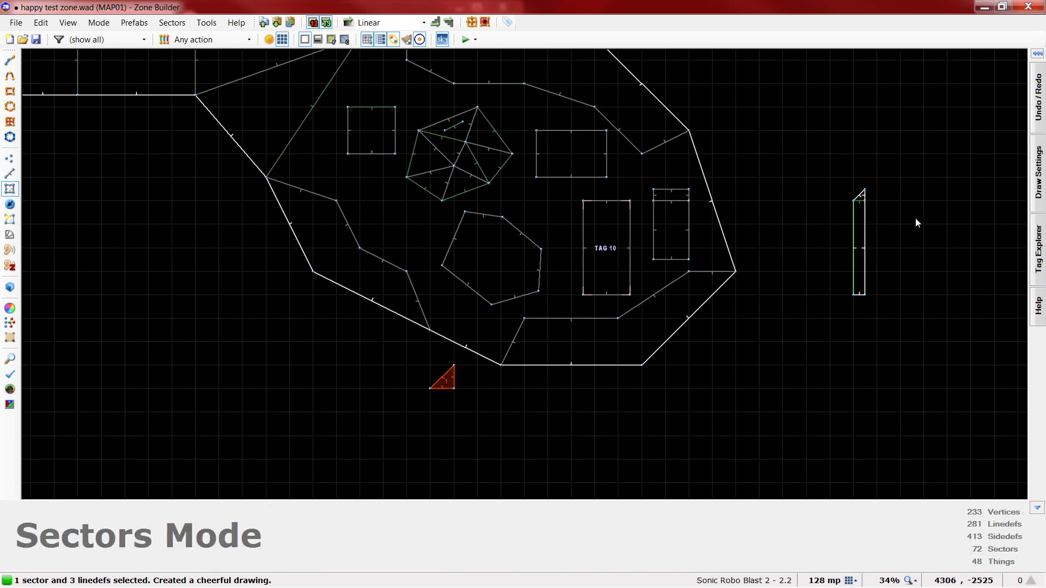
click(856, 255)
right_click(857, 255)
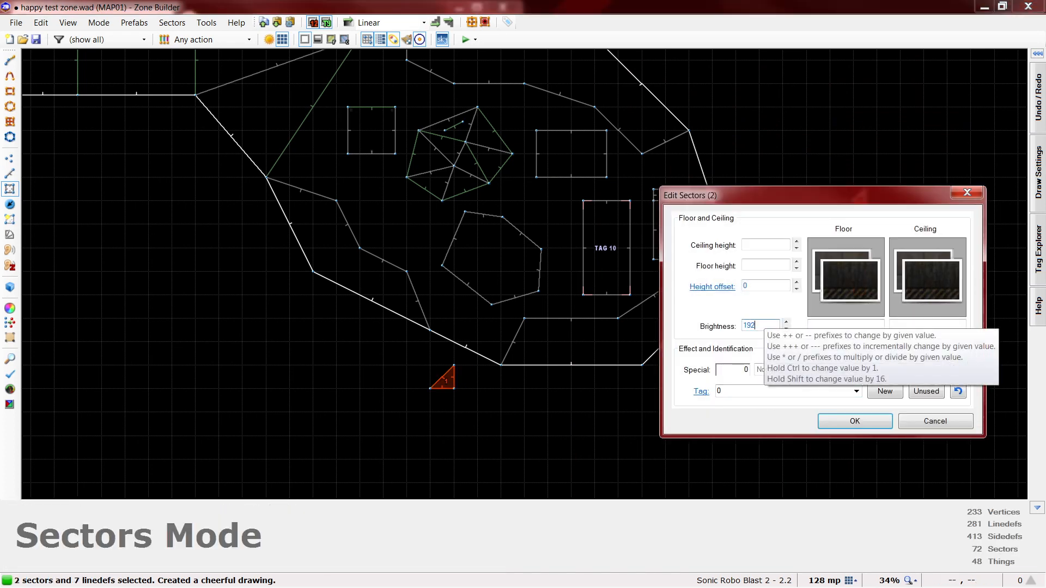
key(Return)
click(764, 389)
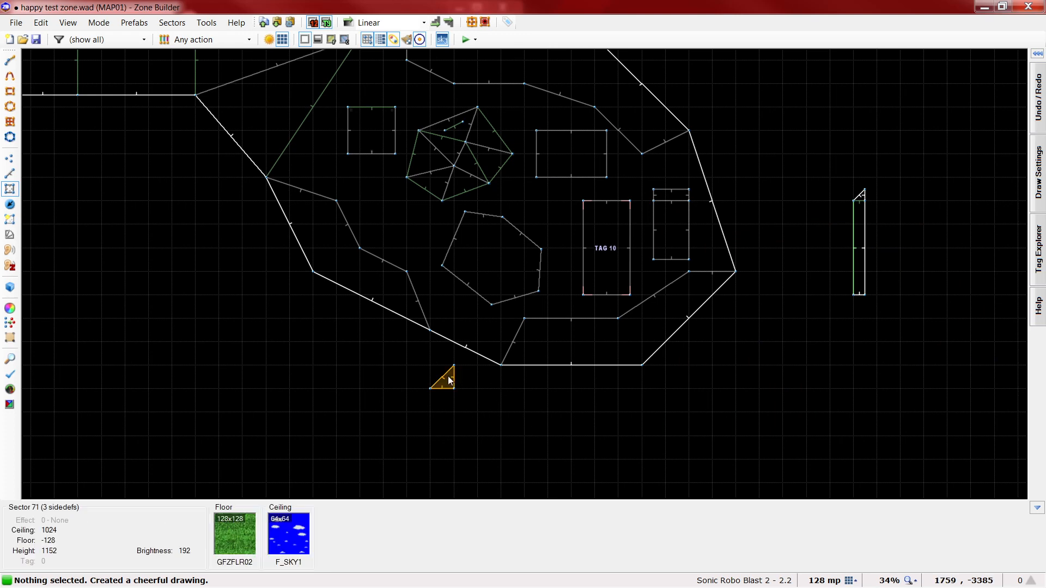
Assign tag 11 to the six-sided sector beside the tag 10 platform
right_click(477, 266)
click(734, 387)
text(11)
key(Return)
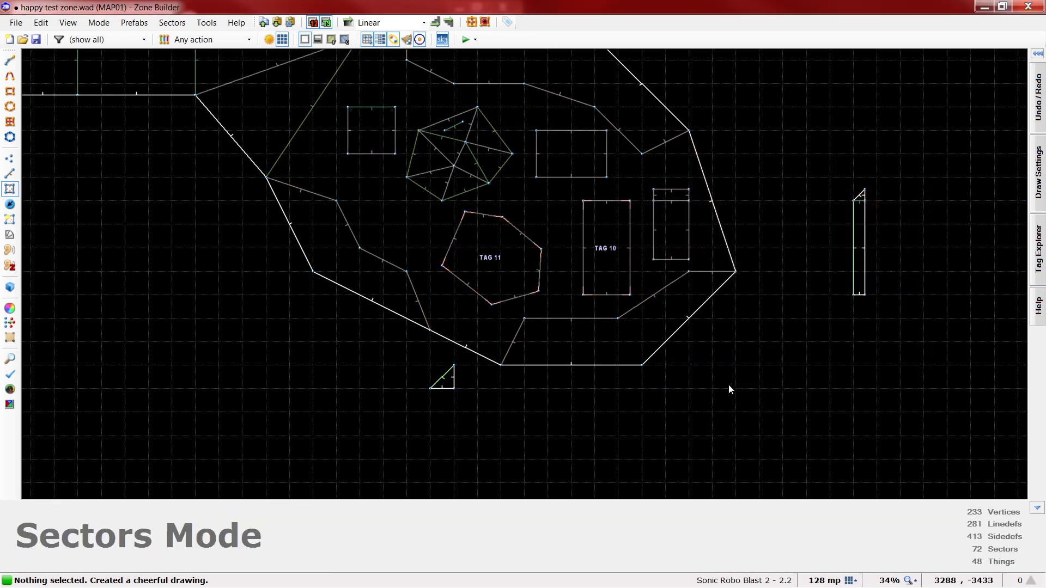
Set the triangular control sector's floor height to 128 and its ceiling height to 256
key(l)
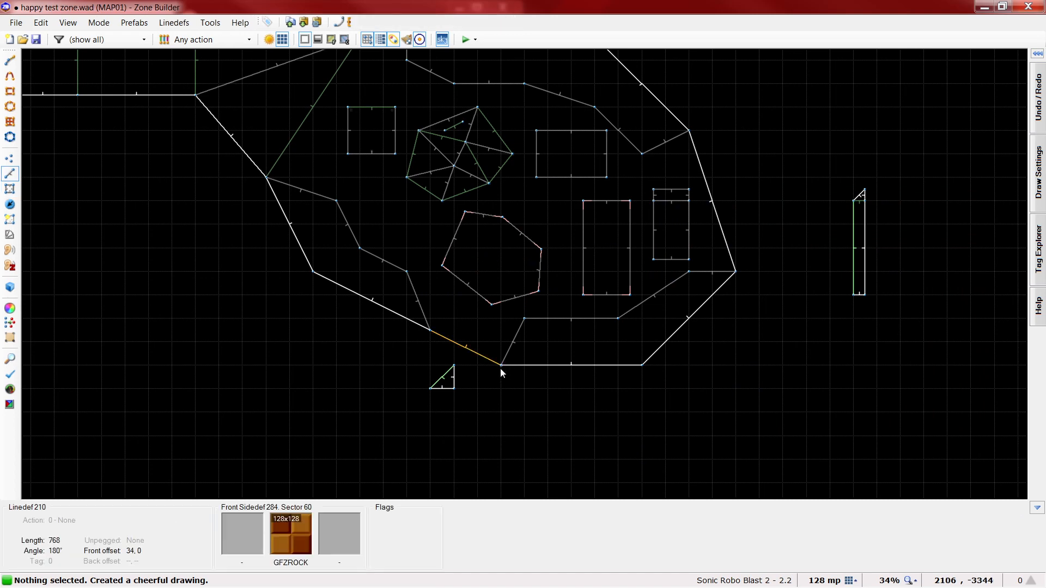
key(s)
right_click(443, 379)
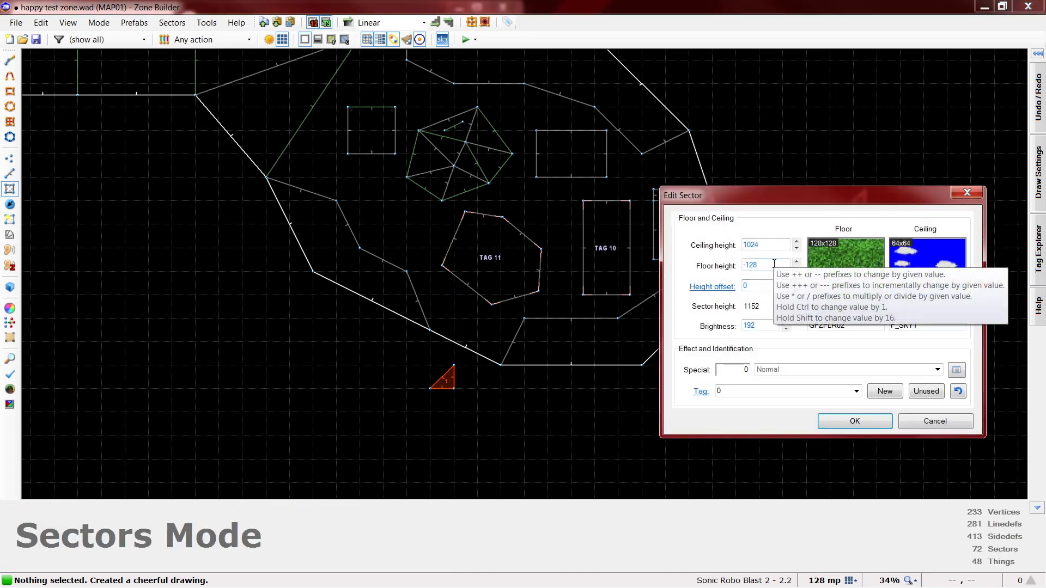
click(770, 261)
text(128)
click(768, 246)
text(256)
Apply the GFZFLR01 flat to both the floor and the ceiling of the triangular control sector
click(868, 263)
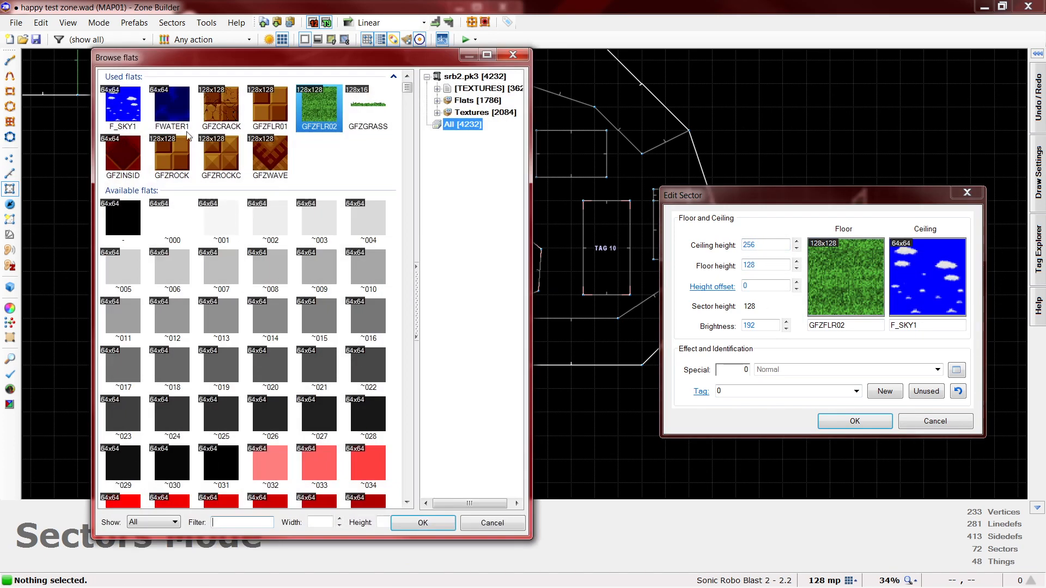
click(179, 166)
double_click(264, 112)
double_click(866, 325)
key(ctrl+c)
double_click(943, 325)
key(ctrl+v)
click(865, 421)
Examine the six-sided solid platform from above in the 3D view and return to the map
key(w)
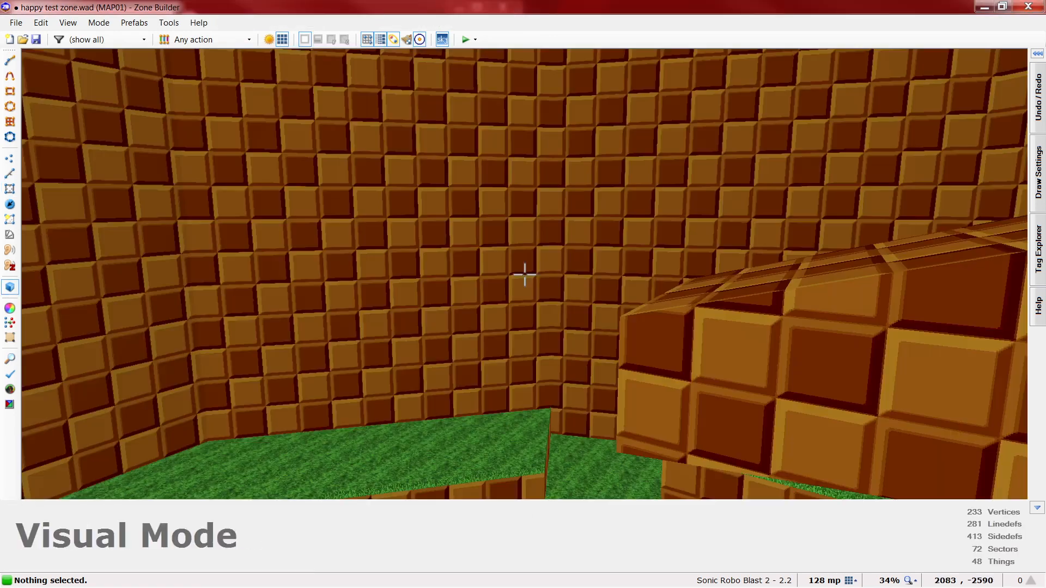
key(d)
key(e)
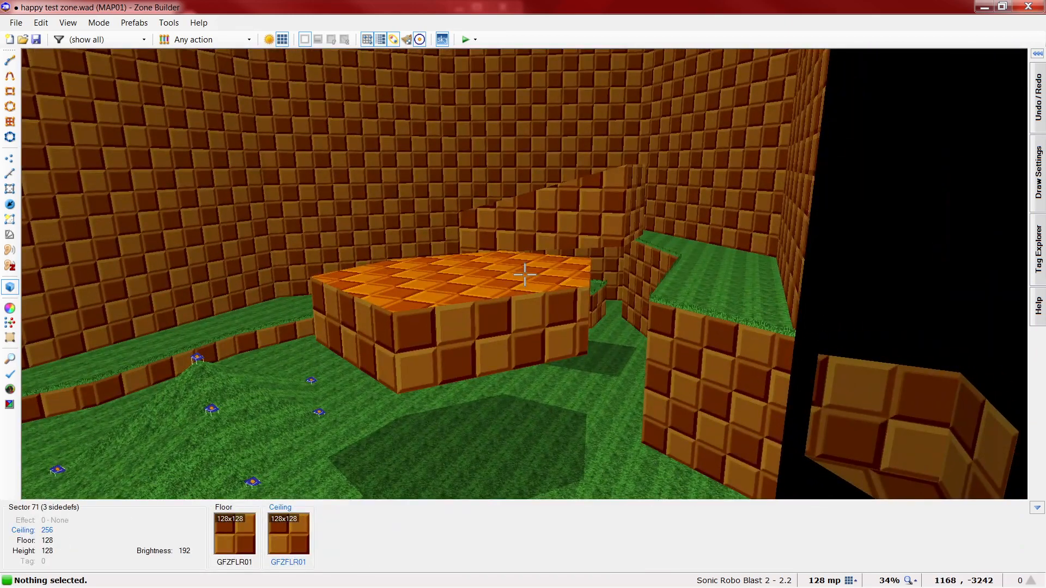
key(w)
scroll(619, 326, down, 3)
scroll(603, 244, up, 4)
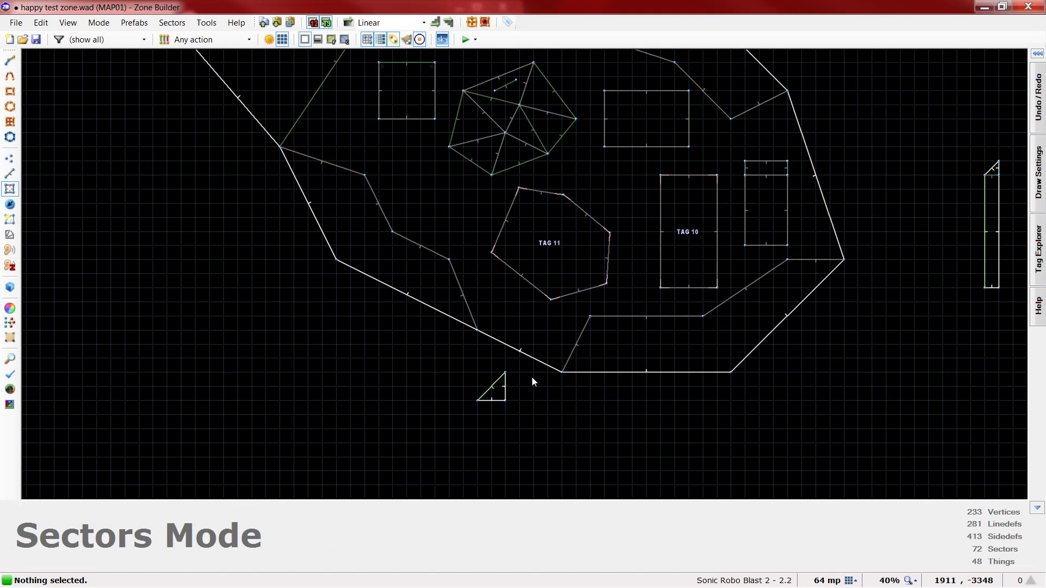
scroll(590, 218, up, 2)
scroll(571, 230, down, 3)
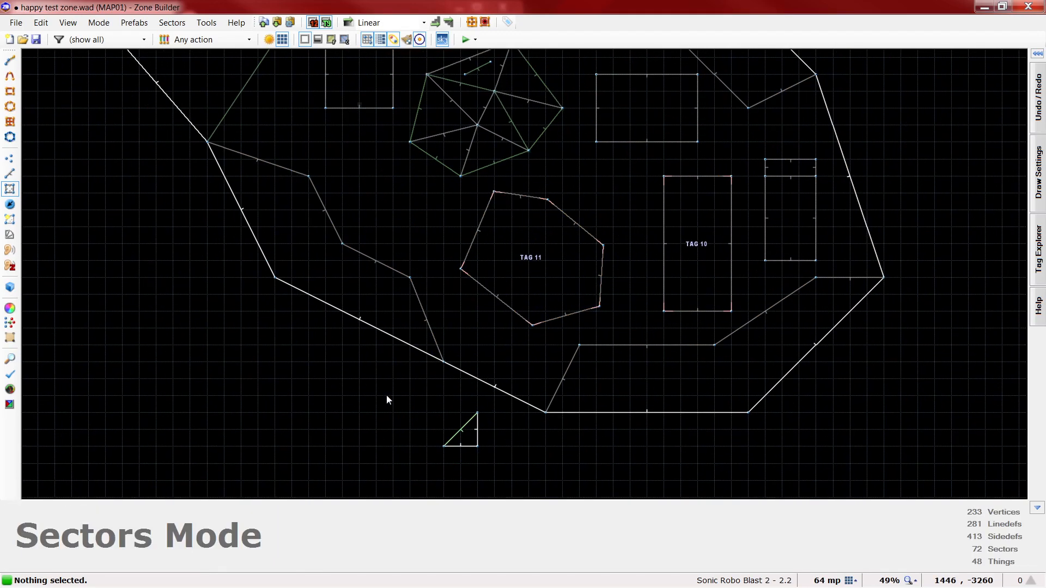
scroll(355, 251, up, 1)
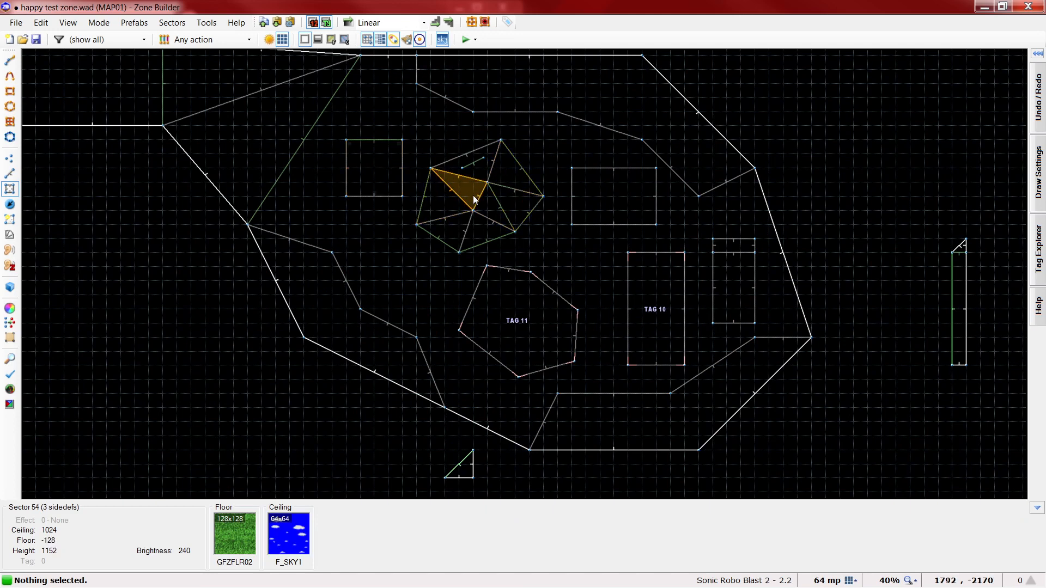
scroll(267, 283, down, 1)
key(l)
scroll(443, 461, up, 1)
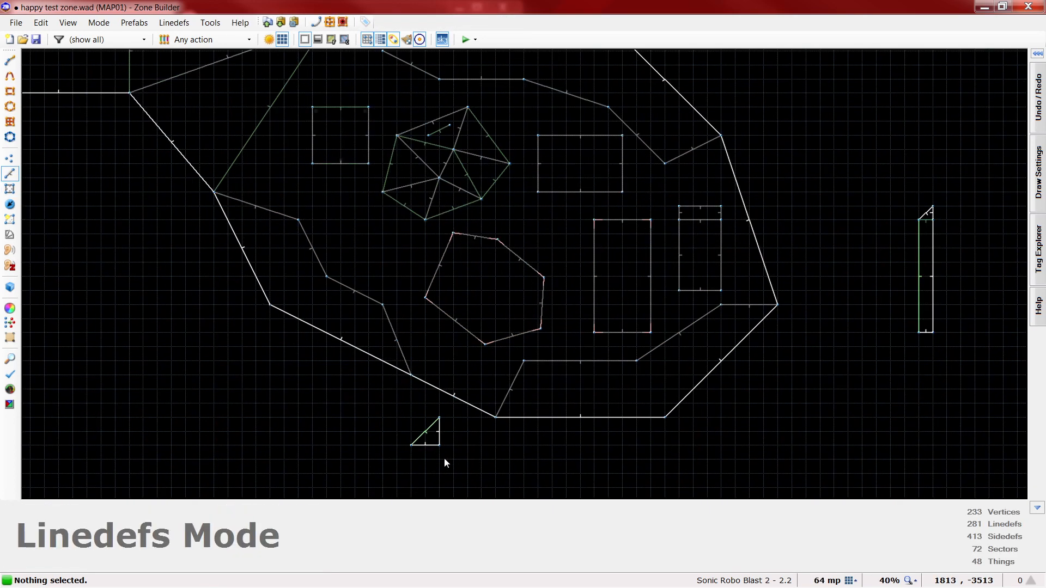
key(s)
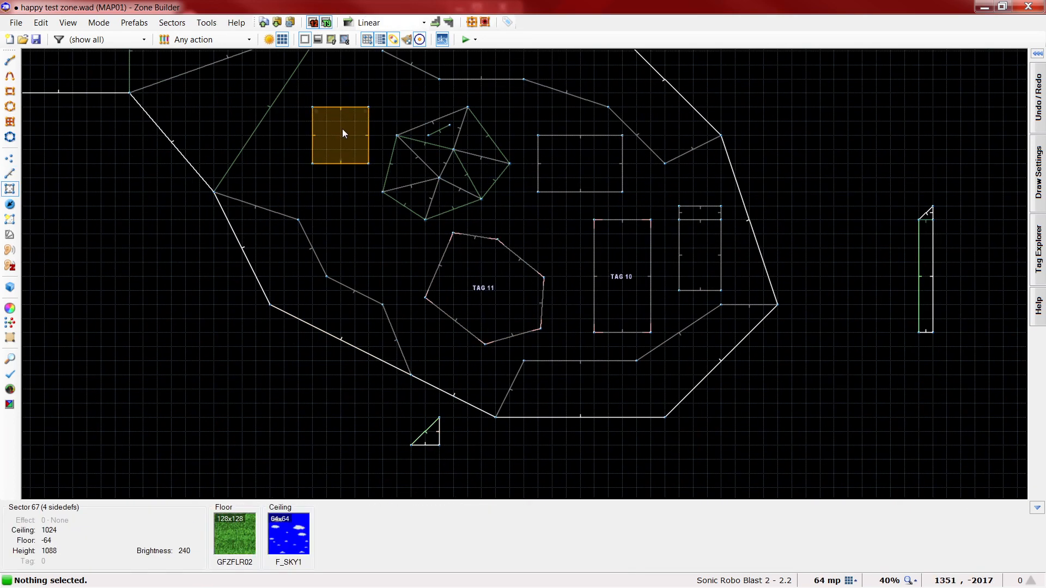
Place six slope vertex things in Things Mode, one just inside each corner of the sector tagged 11
key(t)
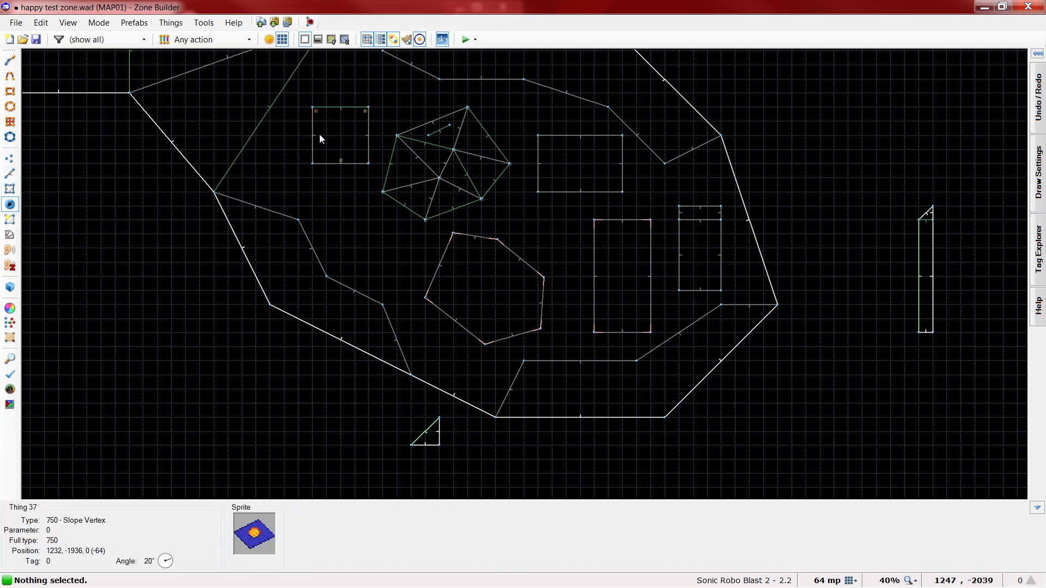
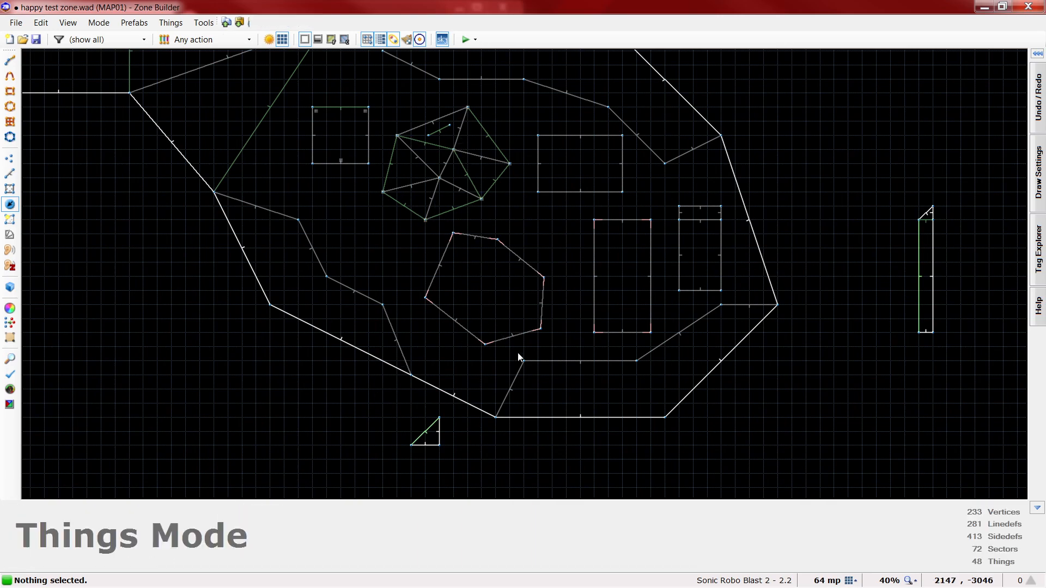
scroll(482, 281, up, 6)
scroll(343, 319, down, 4)
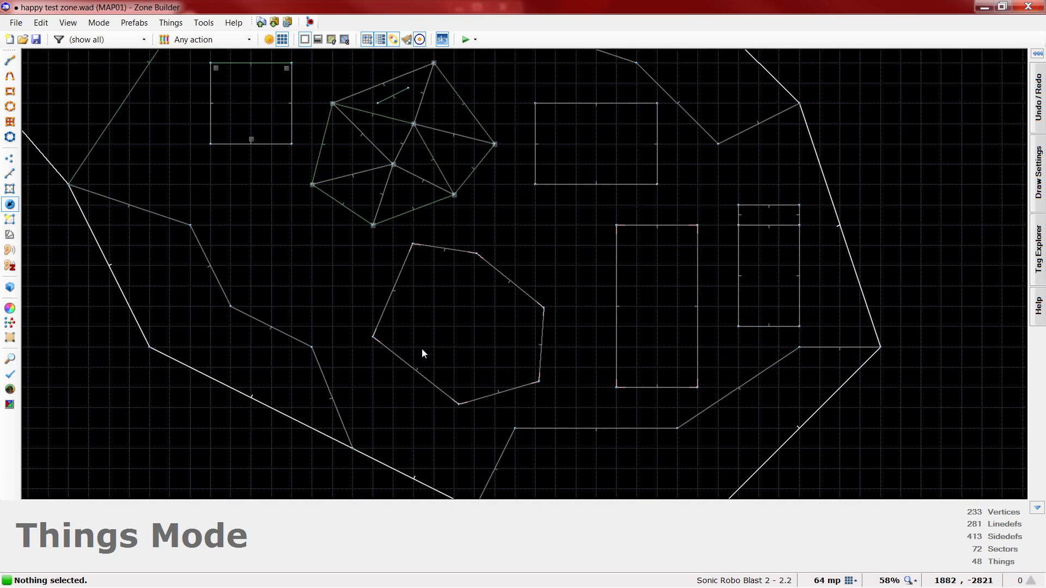
scroll(360, 236, up, 2)
scroll(375, 376, up, 2)
right_drag(376, 373, 376, 380)
scroll(376, 376, up, 1)
right_drag(369, 341, 741, 276)
right_drag(709, 327, 605, 484)
scroll(453, 278, down, 2)
scroll(648, 460, up, 2)
right_click(641, 365)
right_drag(646, 360, 554, 134)
right_drag(511, 80, 509, 82)
scroll(581, 169, down, 2)
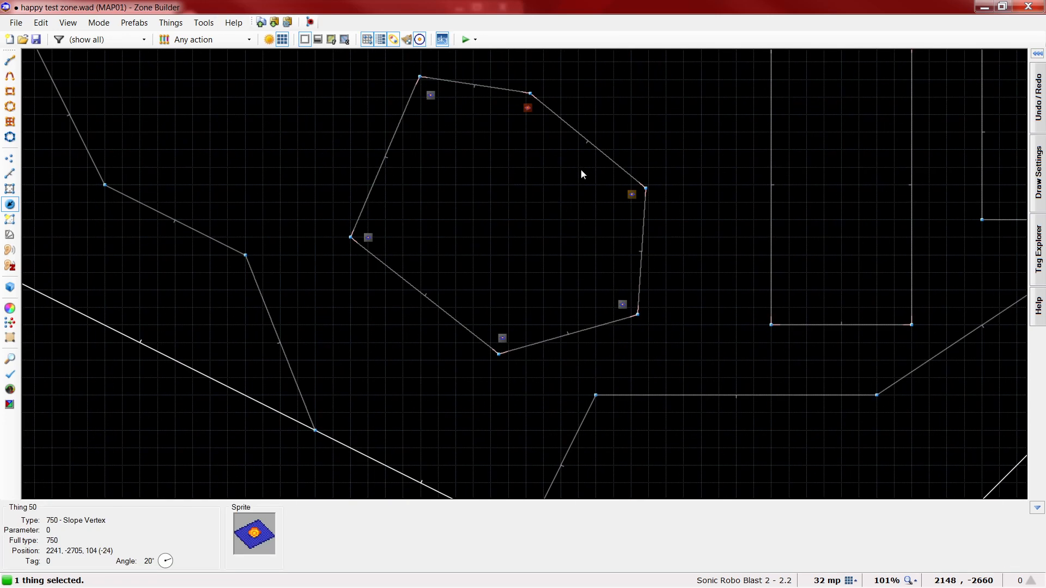
Select the left, upper-right and lower-right slope vertices of the six-sided sector and set their tag to 30
scroll(391, 381, down, 1)
click(565, 96)
scroll(378, 263, up, 1)
click(379, 266)
click(532, 127)
click(618, 309)
right_click(618, 309)
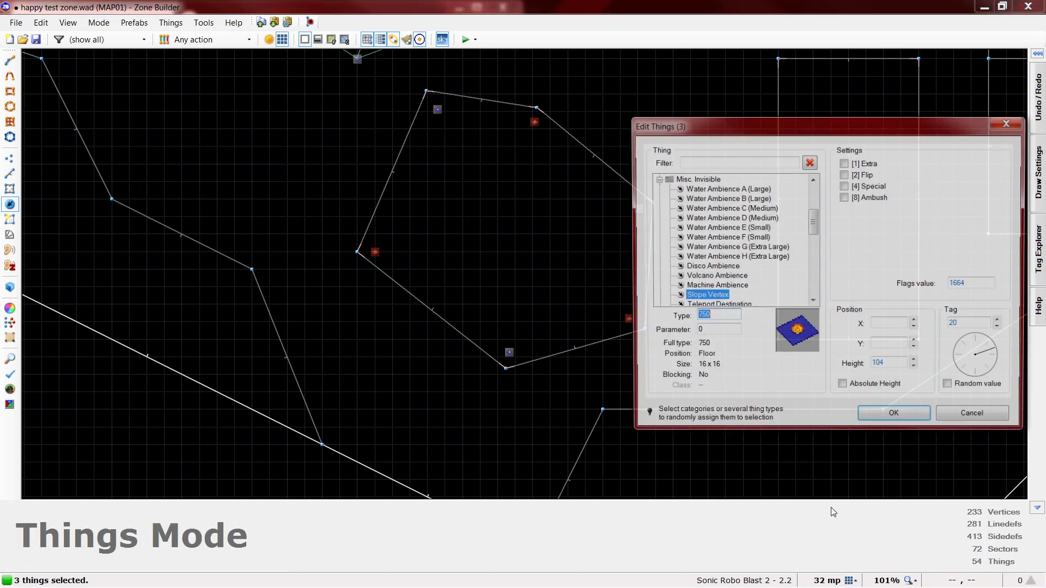
click(979, 325)
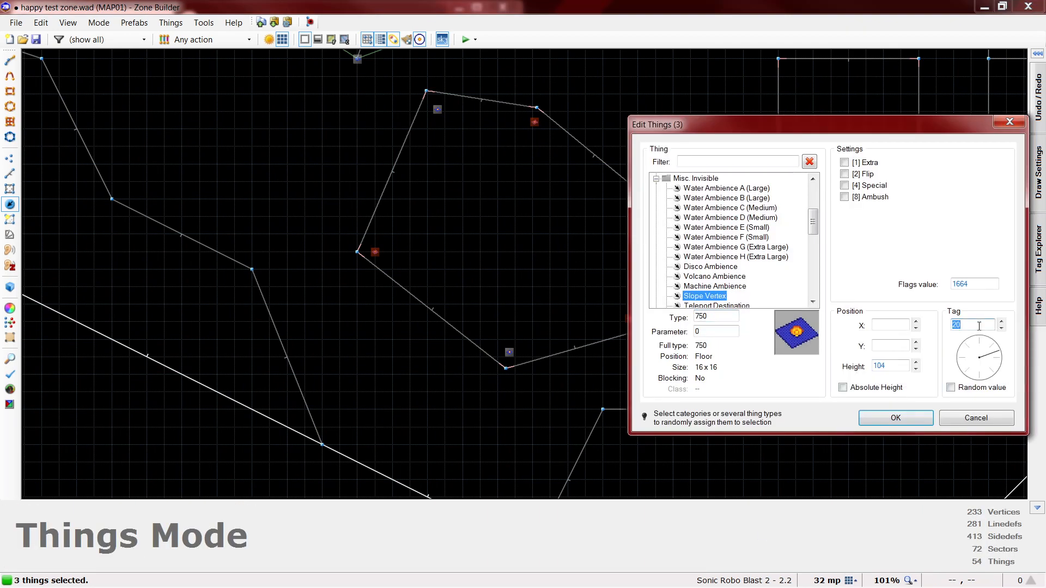
text(30)
key(Return)
Select the upper-left, right and bottom slope vertices of the six-sided sector and set their tag to 30
click(549, 239)
click(442, 111)
click(632, 224)
right_click(632, 224)
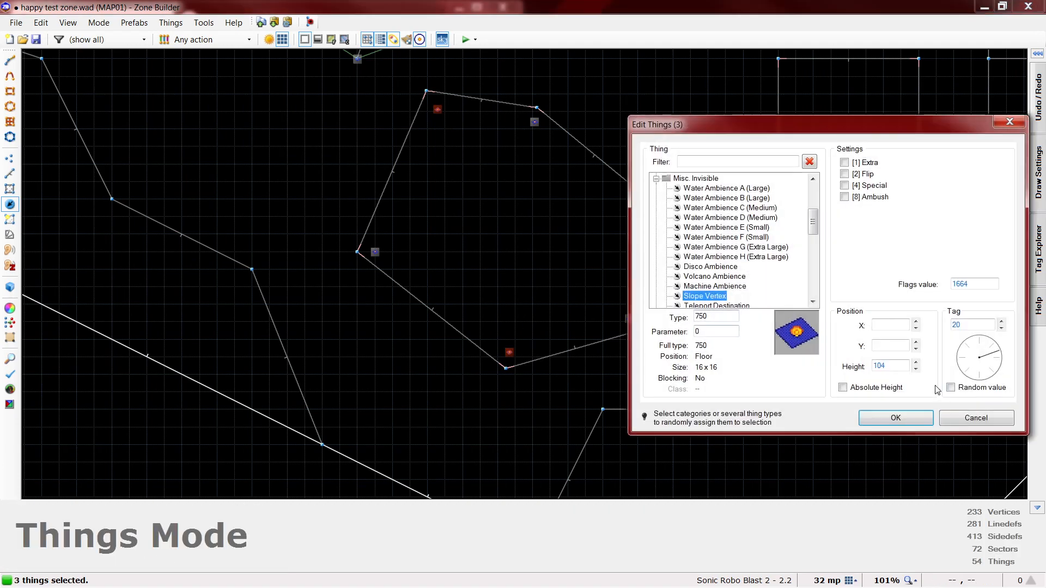
text(30)
key(Return)
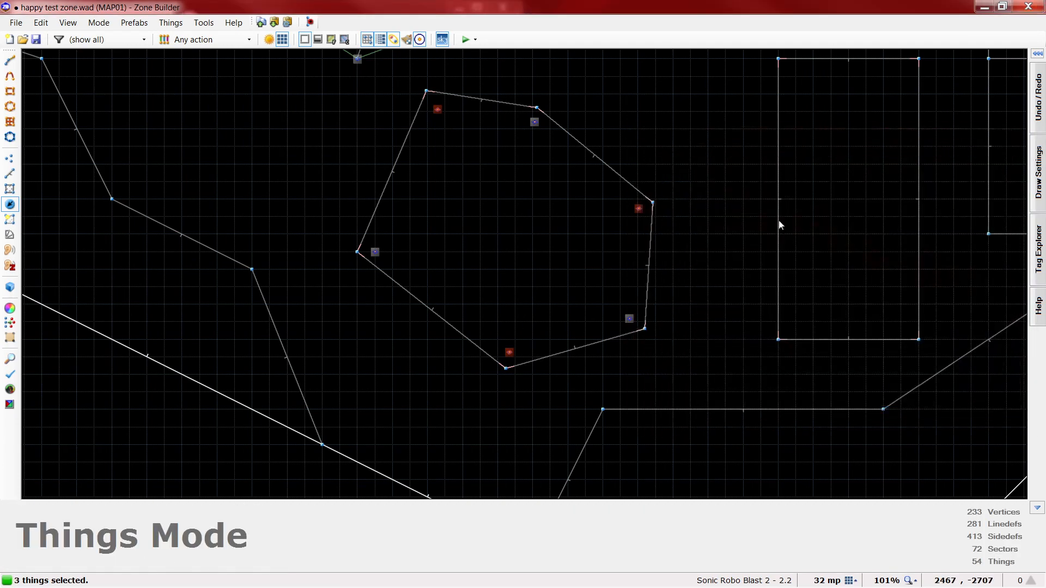
Number the tags of the three selected slope vertices incrementally from 31 to 33 with the +++ prefix, then clear the selection
right_click(439, 110)
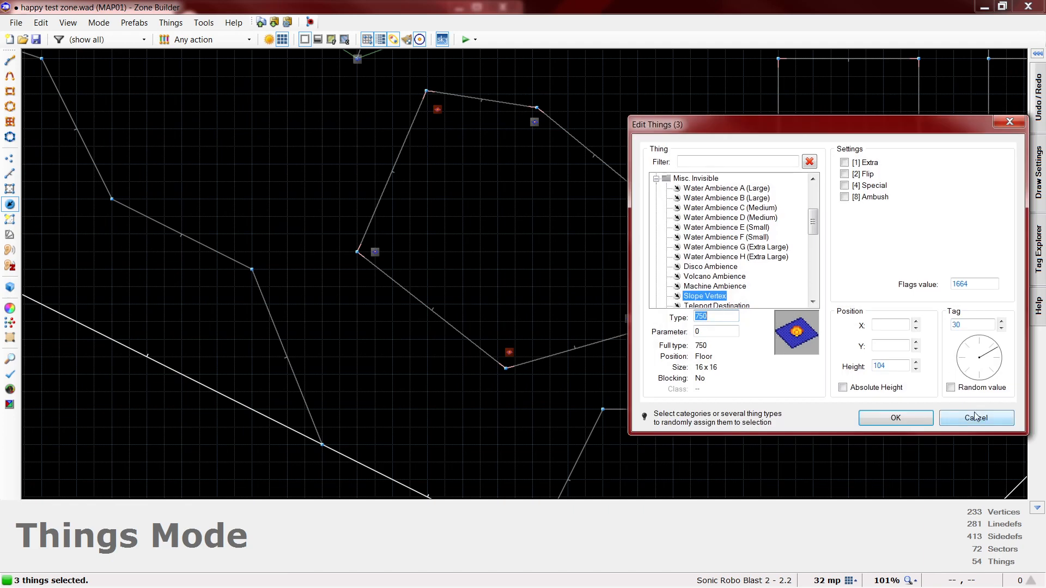
click(987, 325)
text(+++)
key(Return)
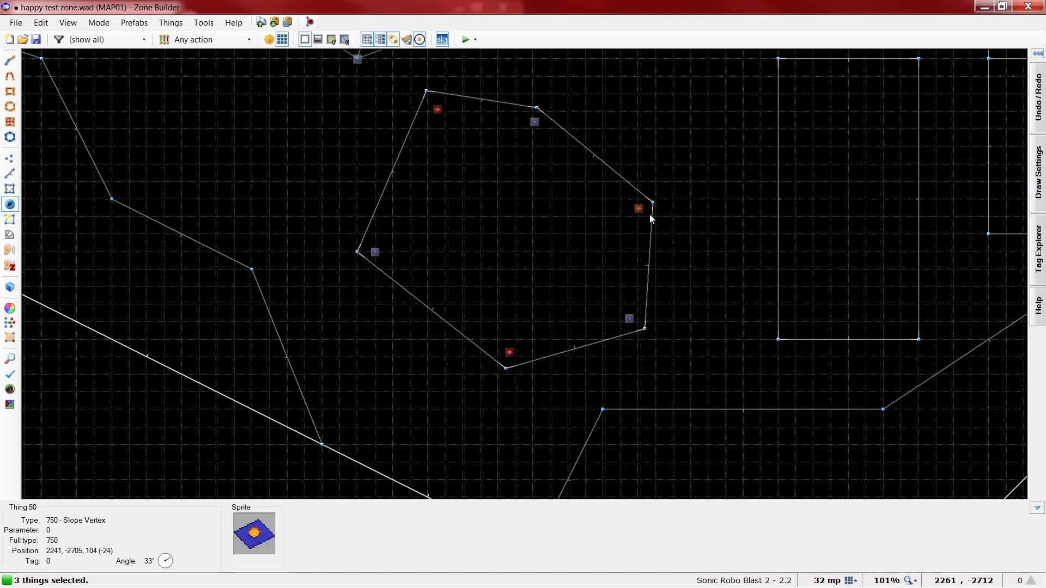
click(353, 409)
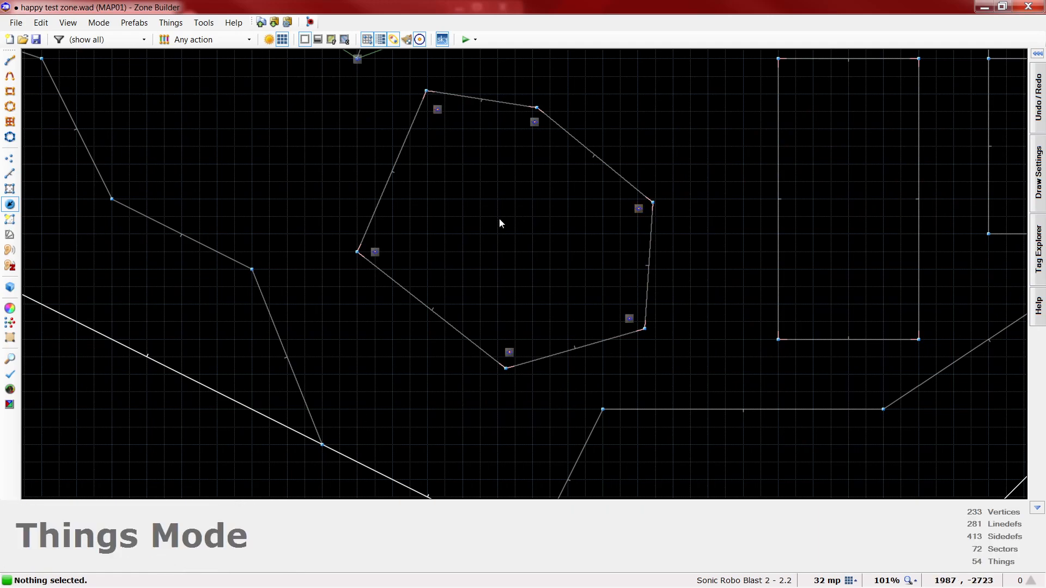
Set the height of the six-sided sector's left slope vertex to 128
key(w)
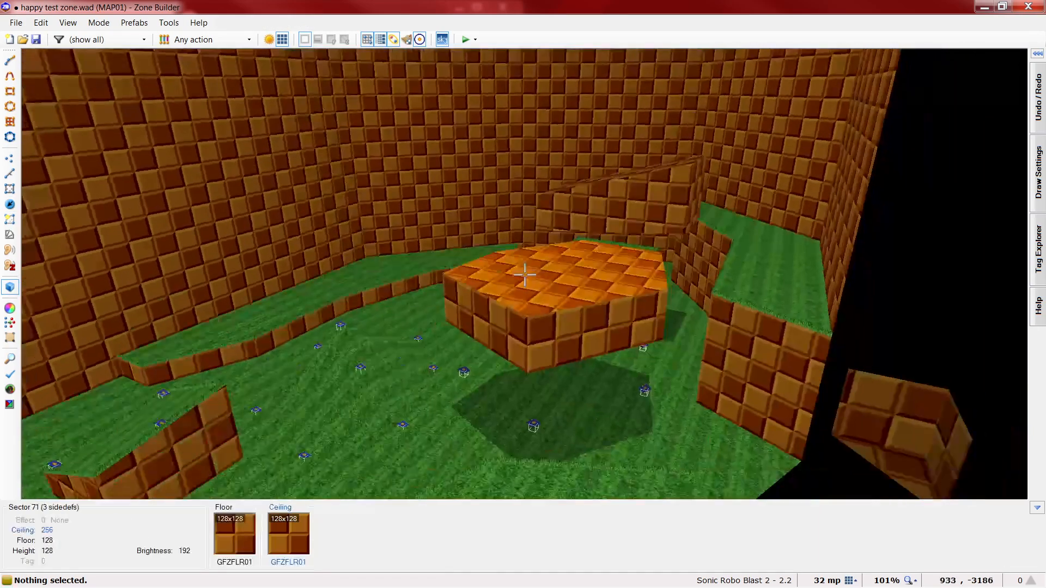
key(e)
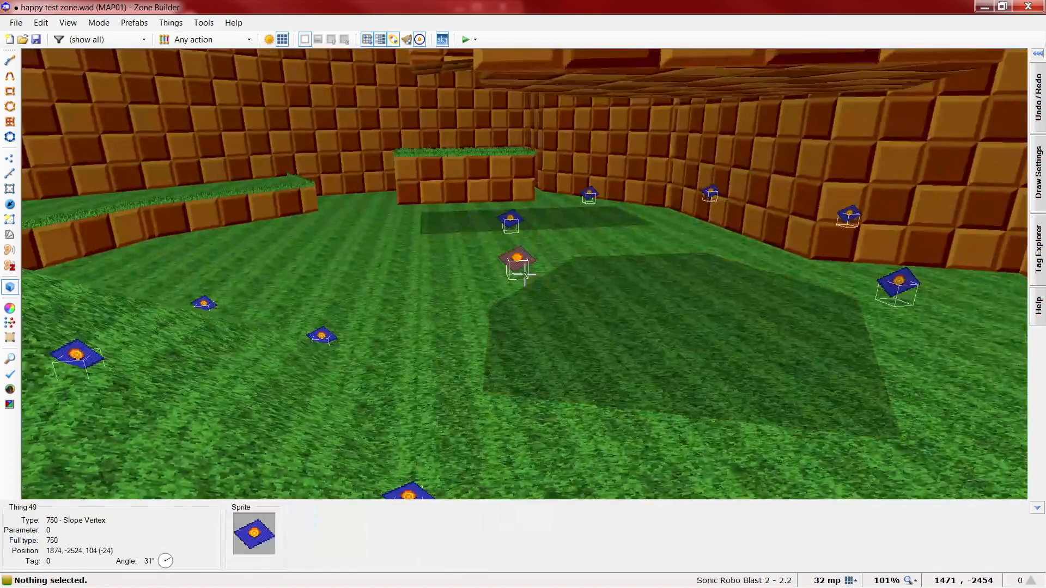
key(w)
scroll(486, 313, down, 4)
scroll(523, 245, down, 1)
scroll(658, 374, up, 2)
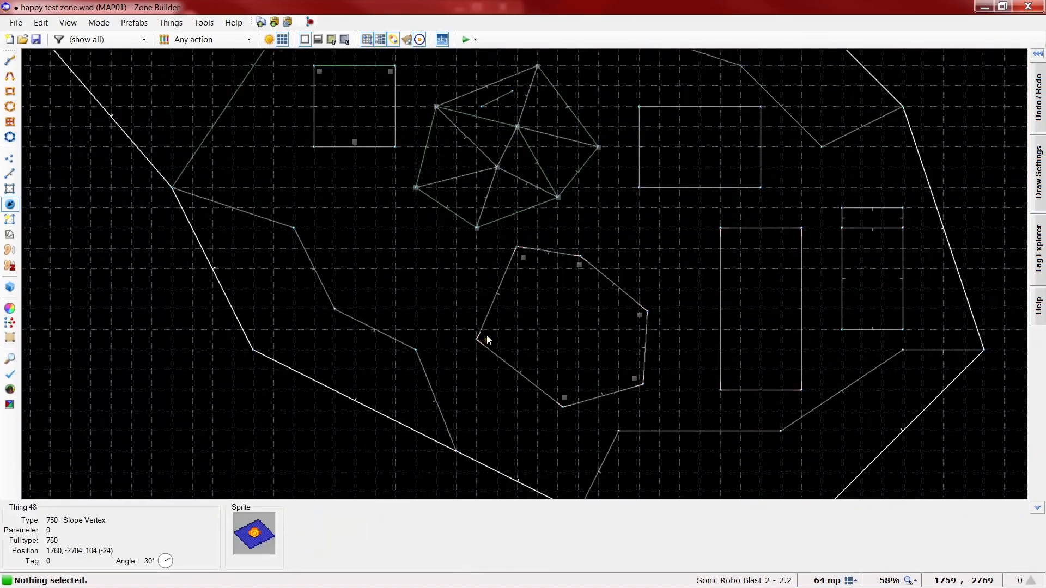
right_click(487, 336)
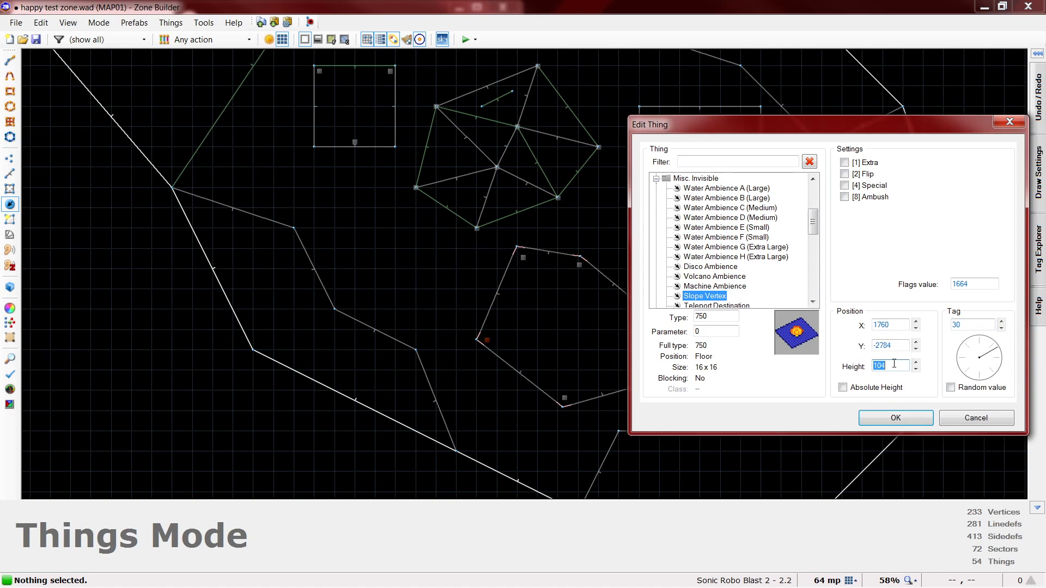
key(Return)
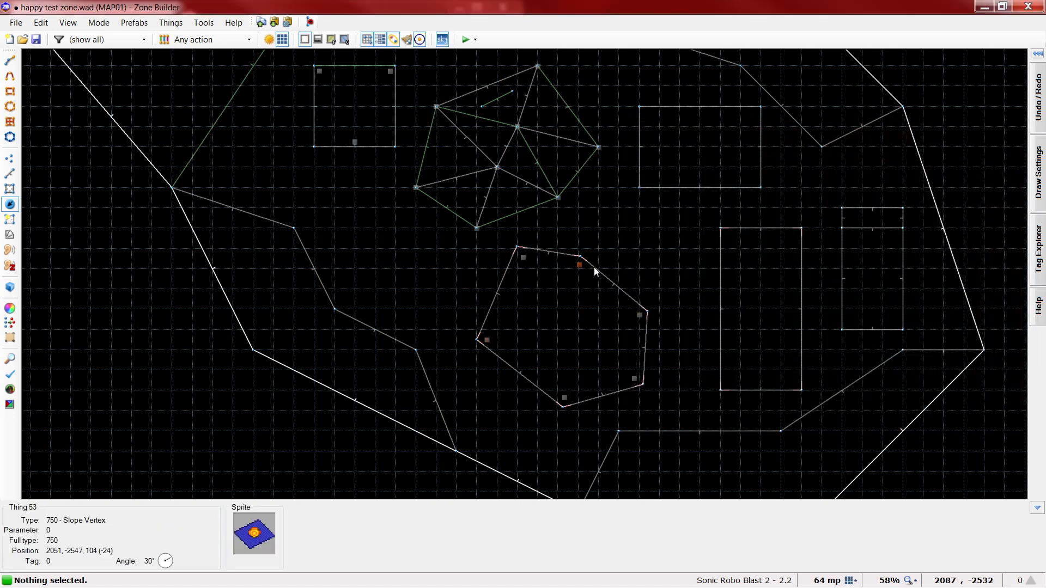
Set the height of the six-sided sector's upper-right slope vertex to 192 and its lower-right one to 160
right_click(591, 260)
click(900, 362)
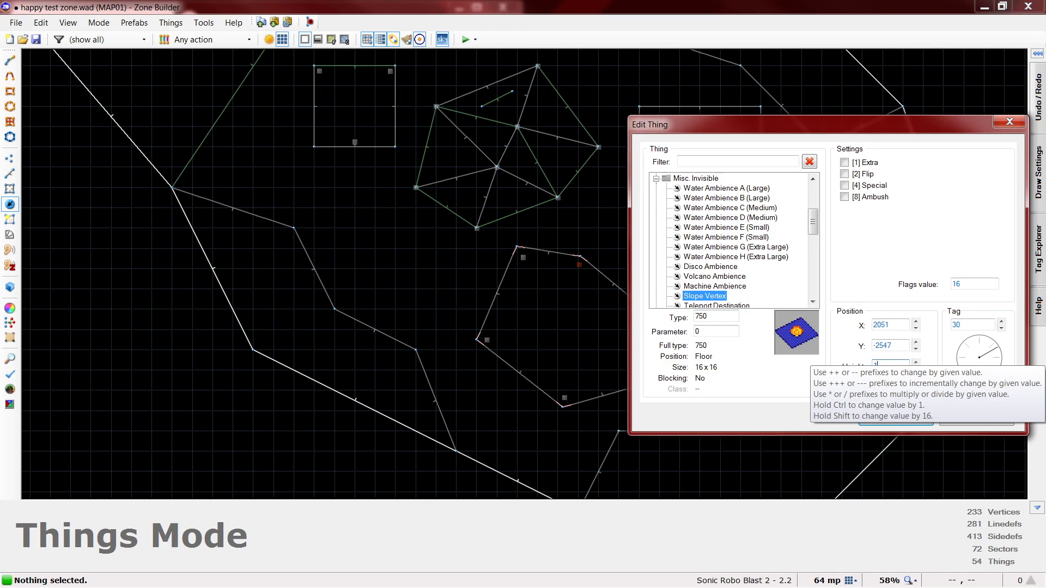
key(Return)
right_click(648, 378)
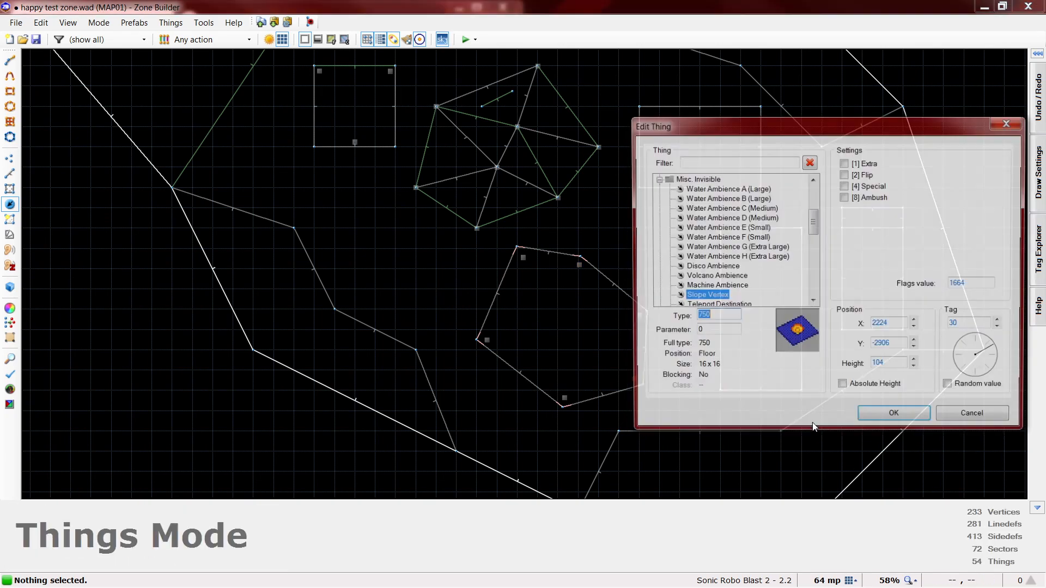
click(902, 366)
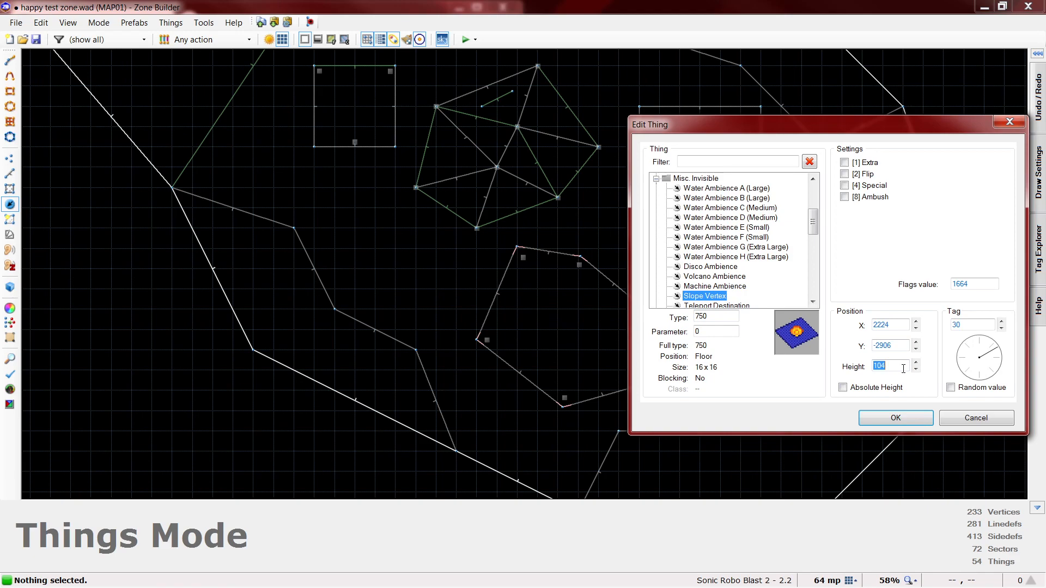
key(Return)
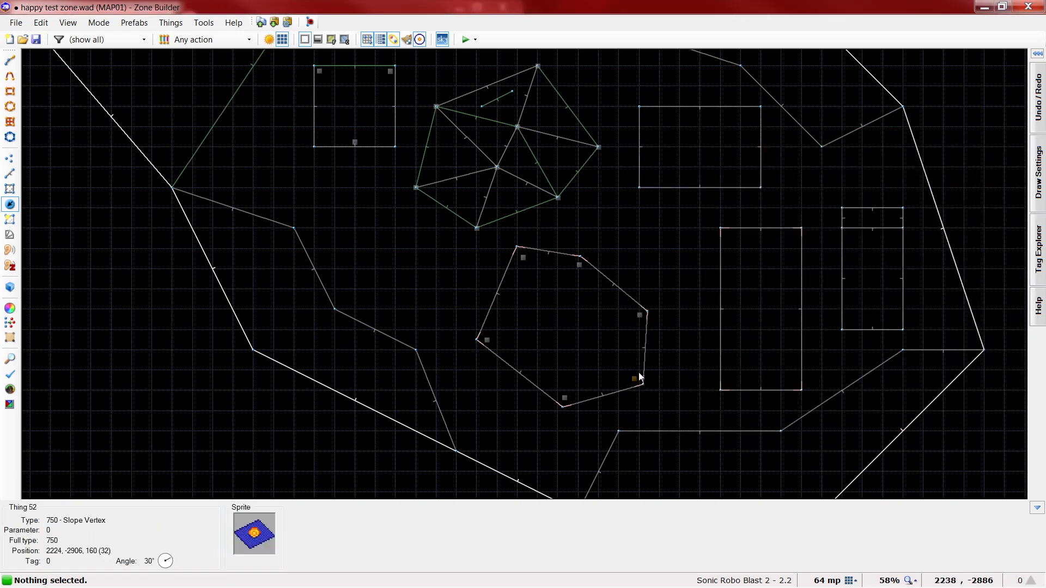
Select the six-sided sector's upper-left, bottom and right slope vertices and set their height to 256
click(533, 253)
click(565, 403)
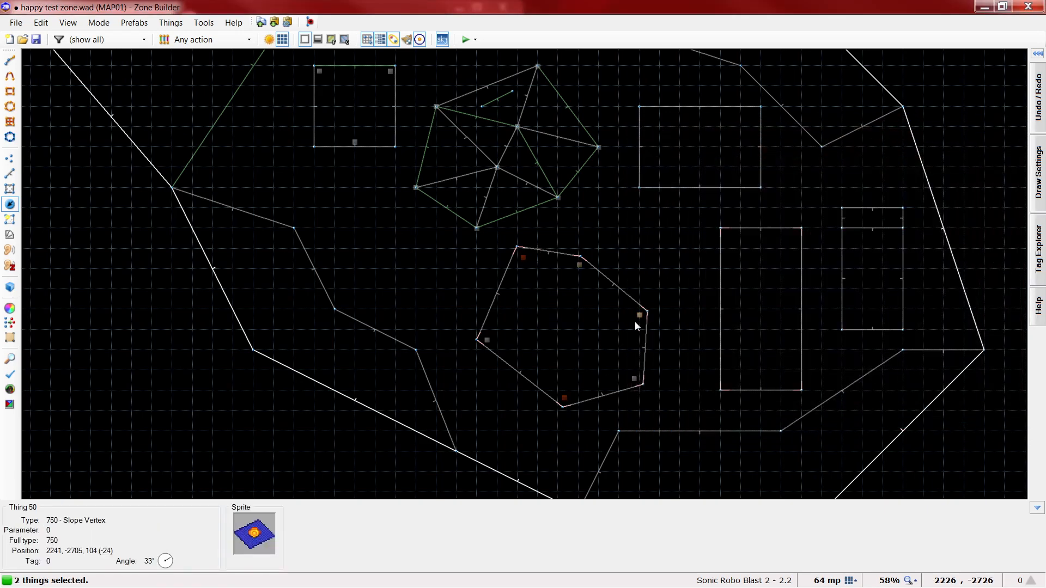
right_click(635, 320)
double_click(895, 366)
text(256)
key(Return)
Inspect the six-sided platform and its slope vertices in the 3D view and check the left slope vertex's properties
key(w)
key(d)
key(s)
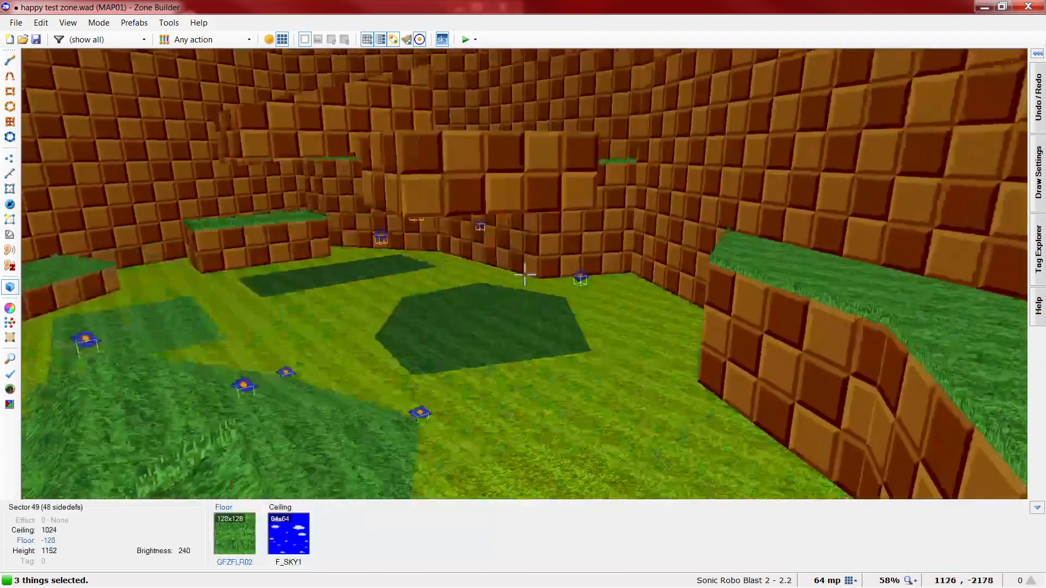
key(e)
key(e)
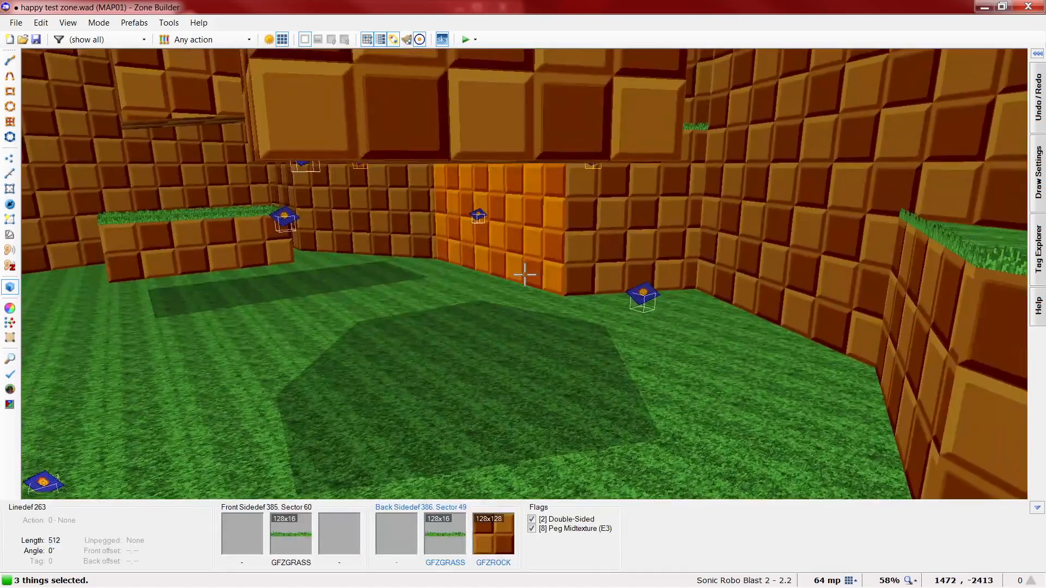
key(d)
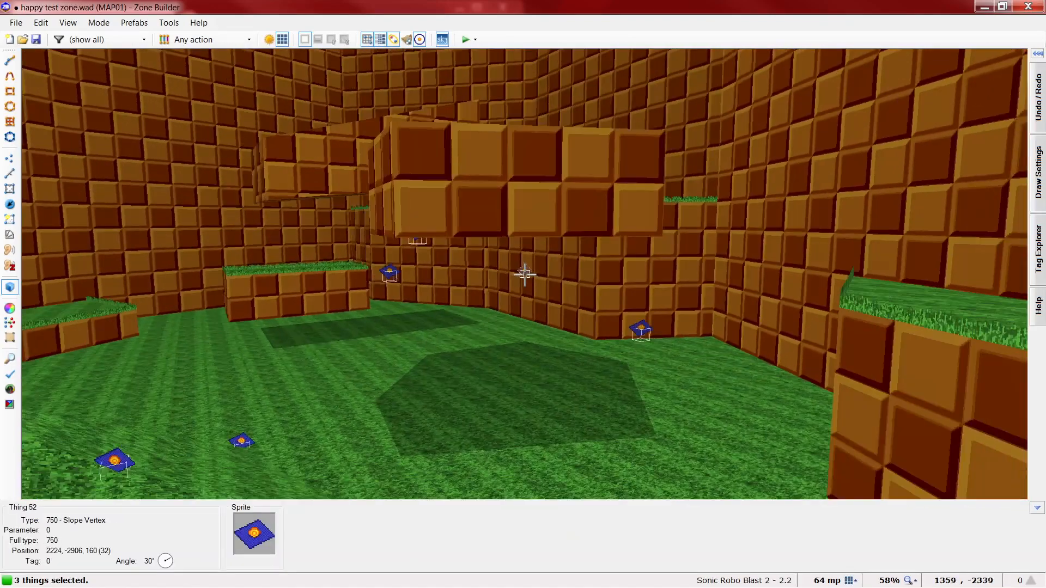
key(e)
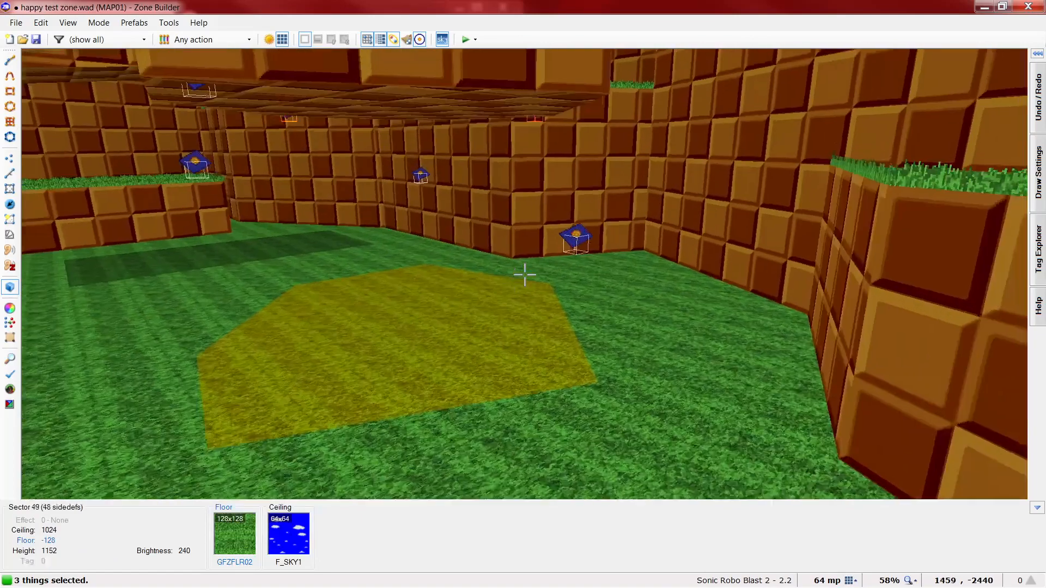
key(c)
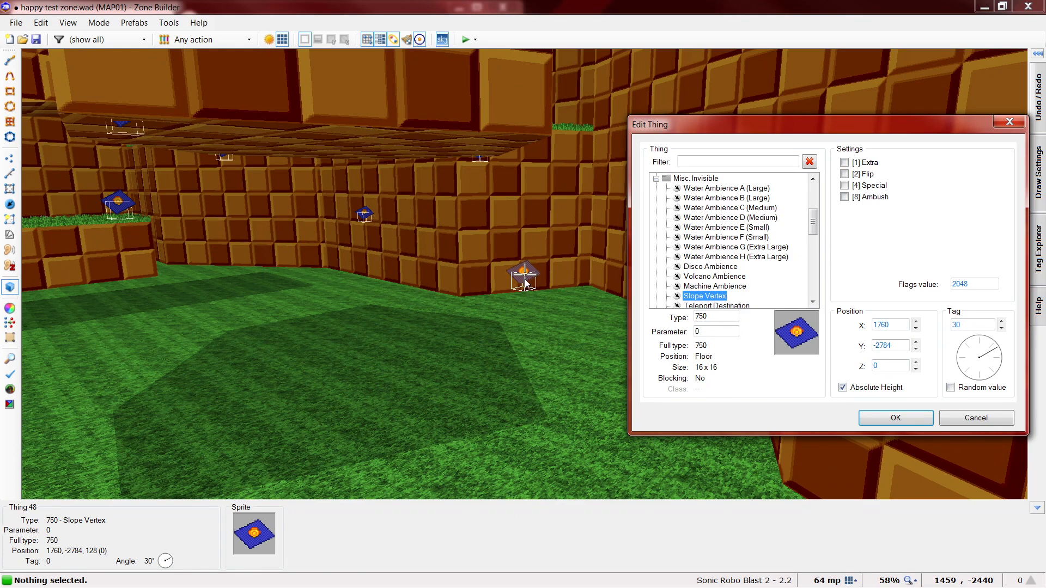
click(975, 418)
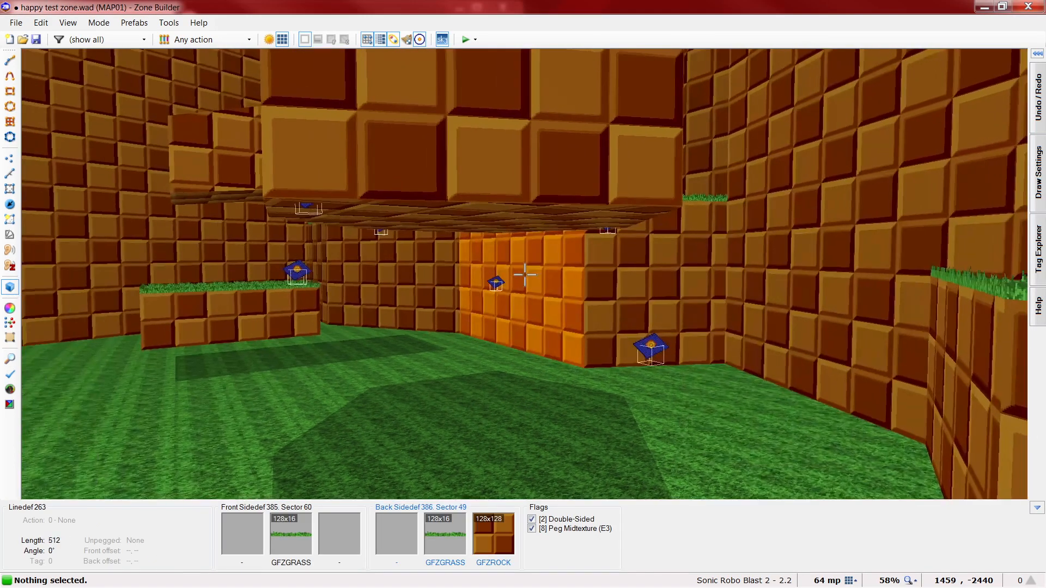
Return to the 2D map in Things Mode and check the properties of the six-sided sector's bottom slope vertex
key(t)
scroll(732, 433, up, 1)
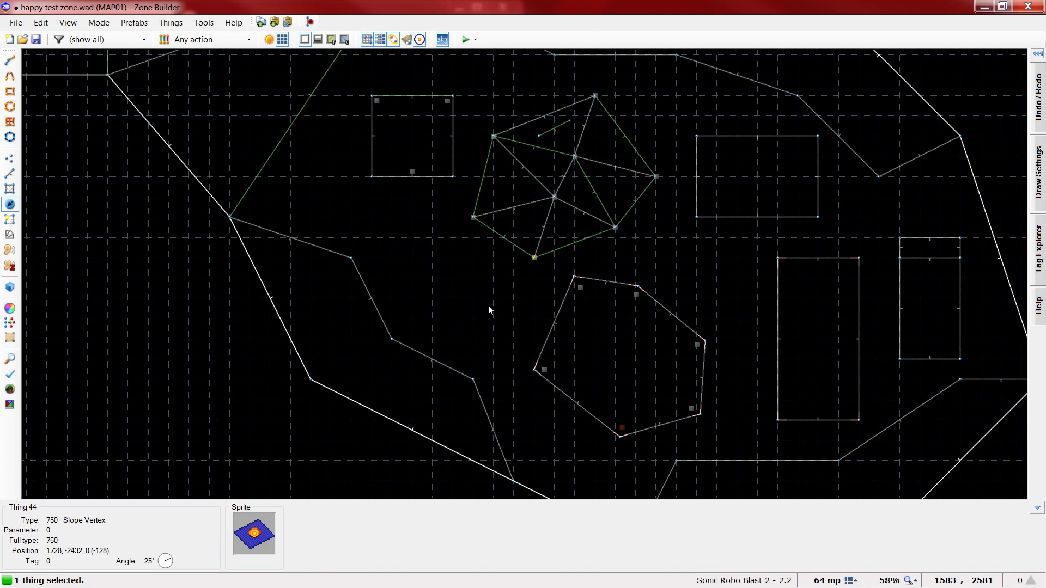
scroll(458, 349, down, 4)
key(c)
scroll(539, 382, up, 4)
key(s)
scroll(495, 371, down, 4)
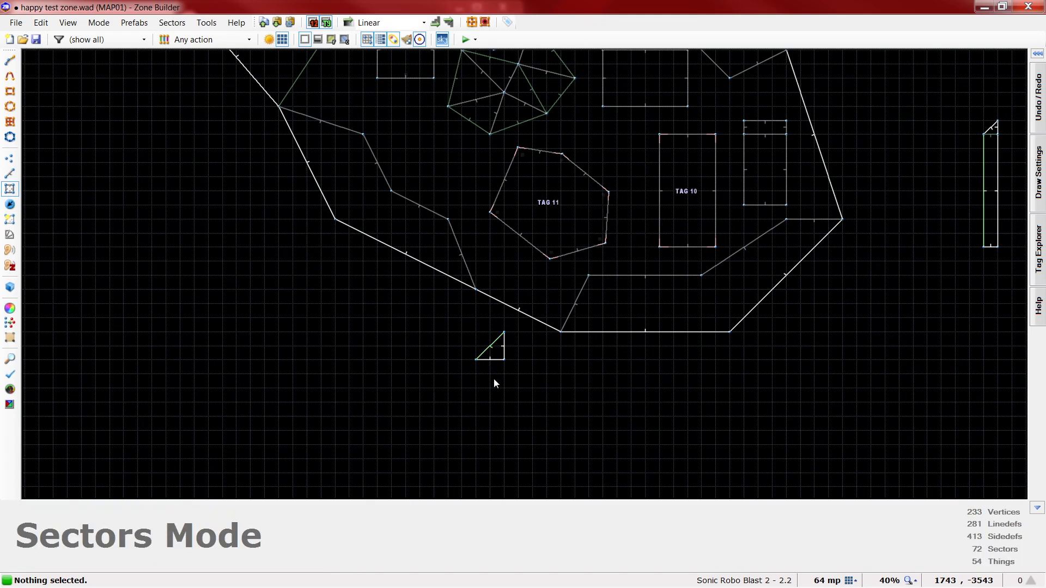
scroll(553, 286, up, 3)
key(t)
scroll(494, 226, up, 2)
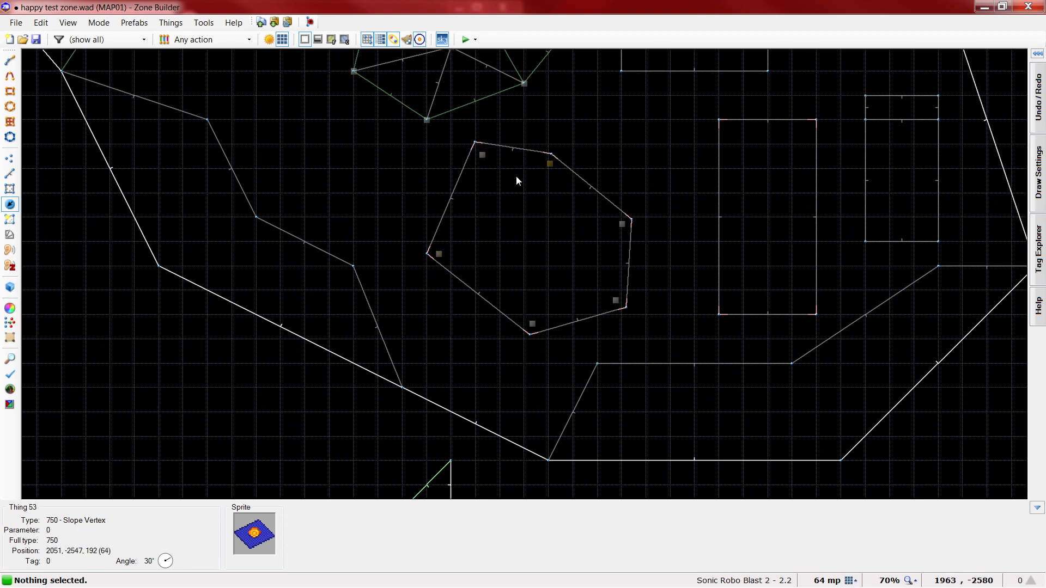
right_click(532, 324)
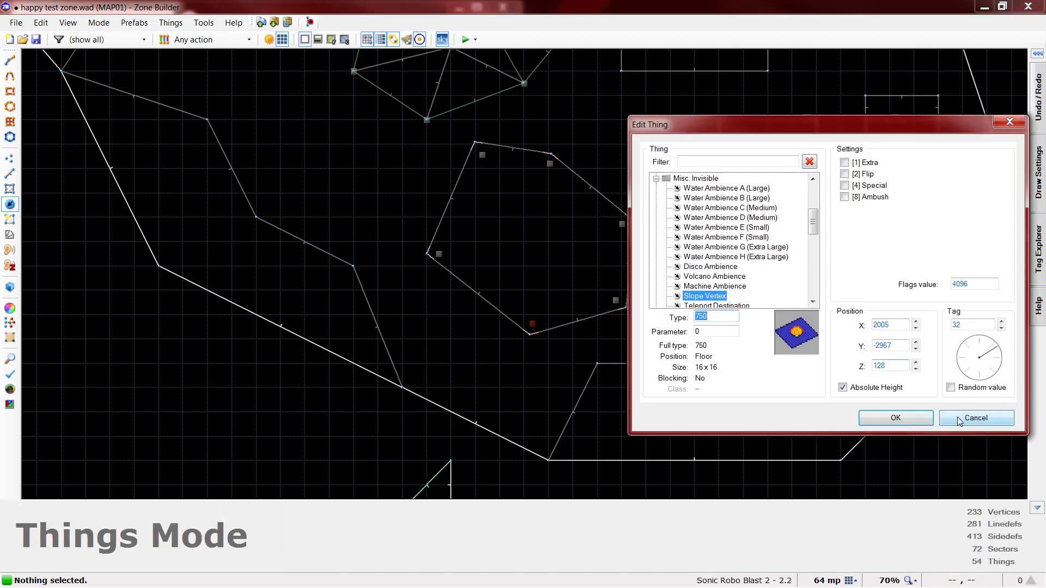
click(959, 419)
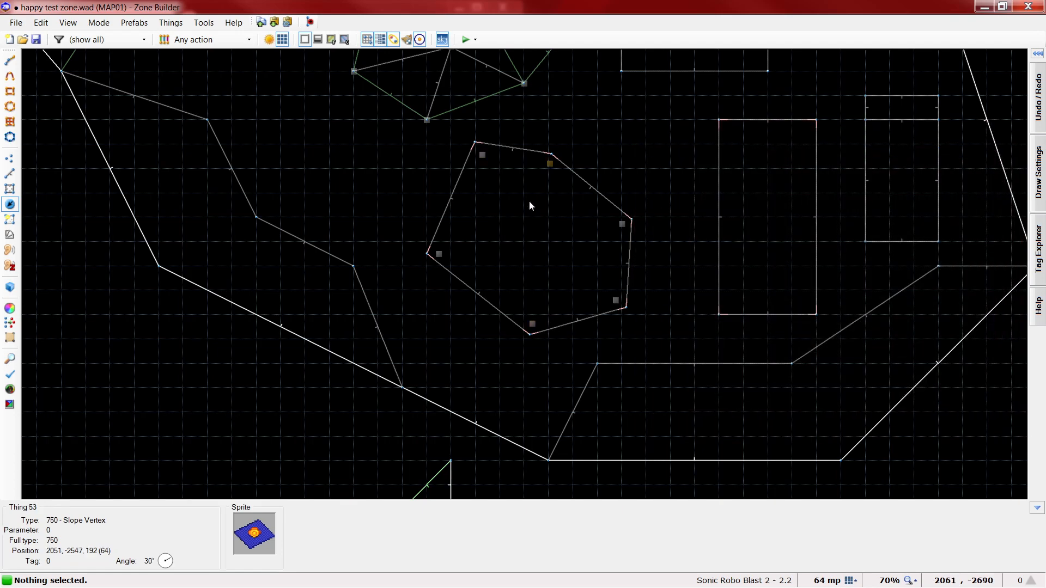
Set the absolute Z height of the upper-left, right and bottom slope vertices to 256
click(489, 147)
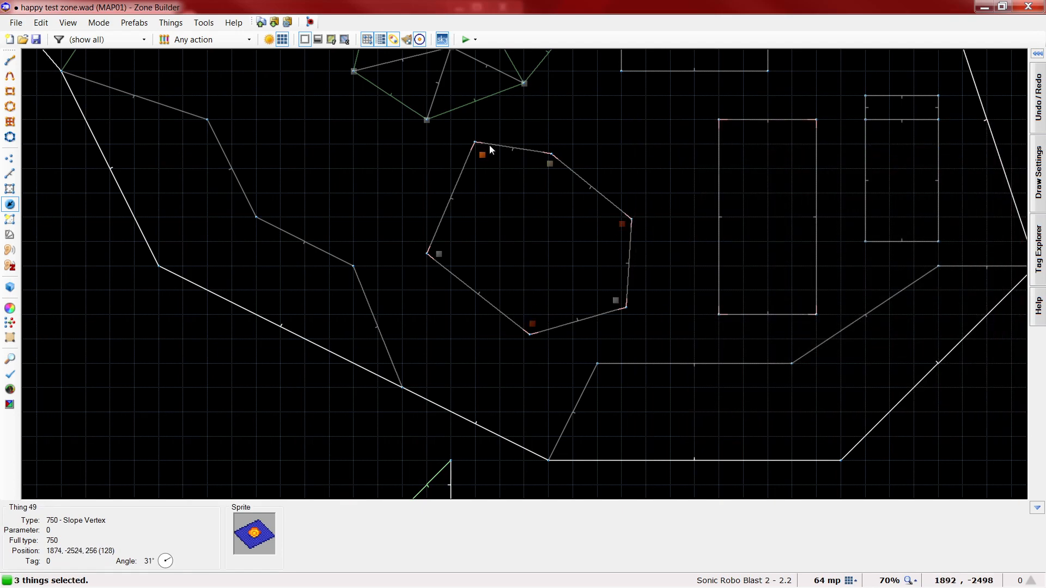
right_click(489, 145)
key(Return)
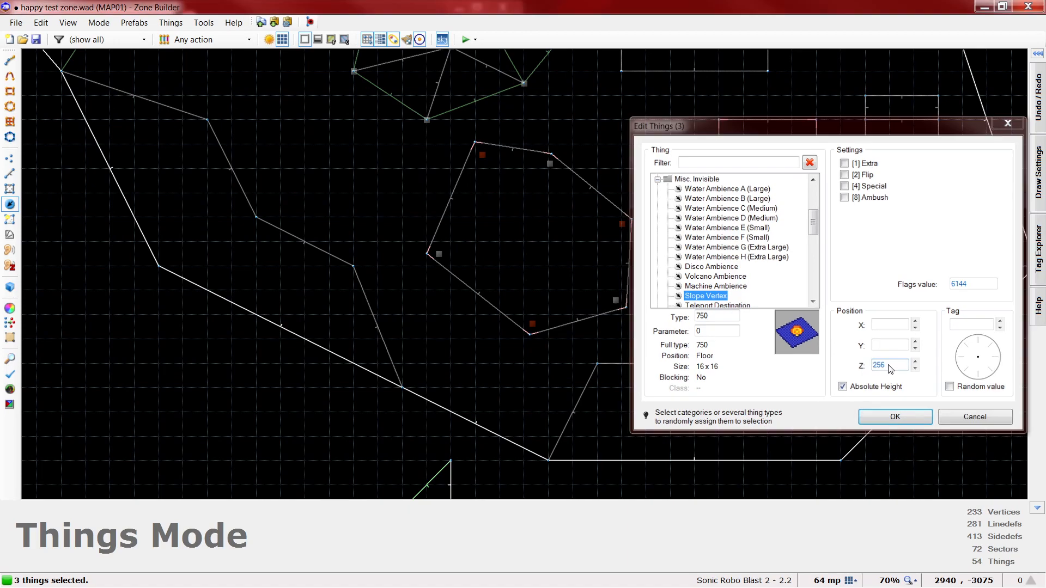
Change the Z height of the six-sided sector's bottom slope vertex alone
right_click(552, 328)
click(902, 365)
key(Return)
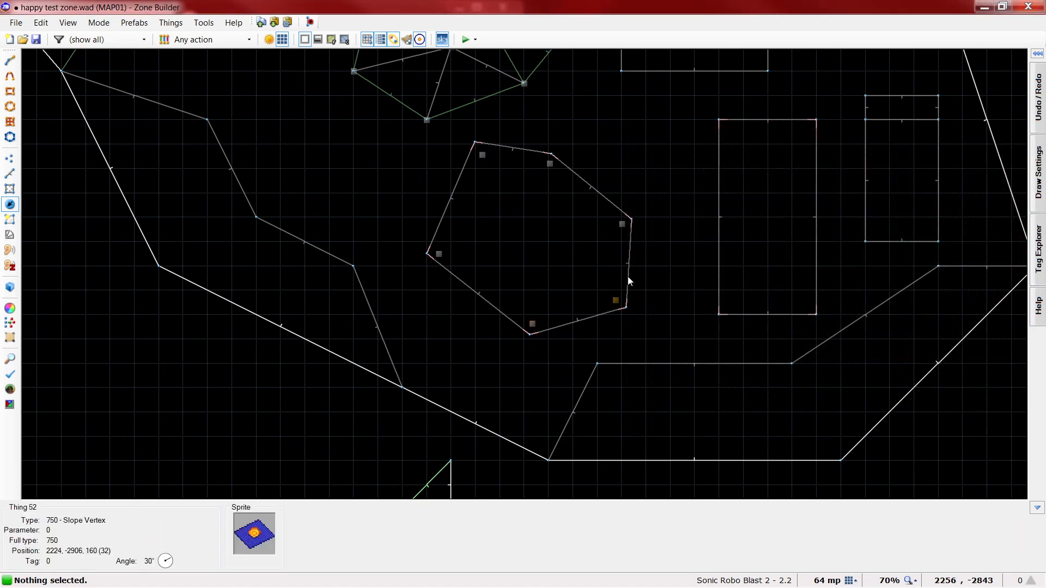
Set the absolute Z height of the six-sided sector's upper-right slope vertex to 224 and check the platform in the 3D view
right_click(619, 230)
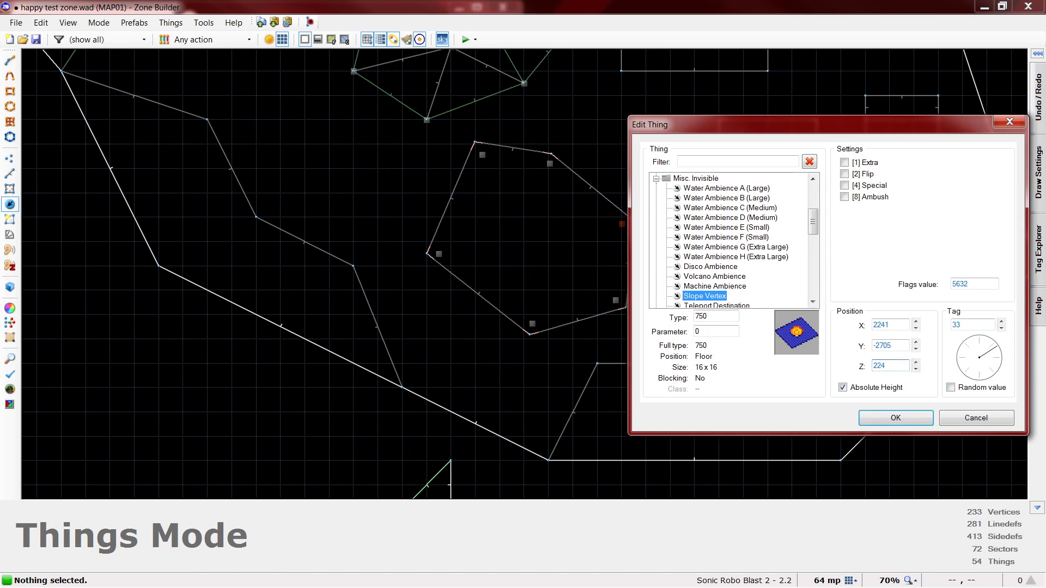
key(Return)
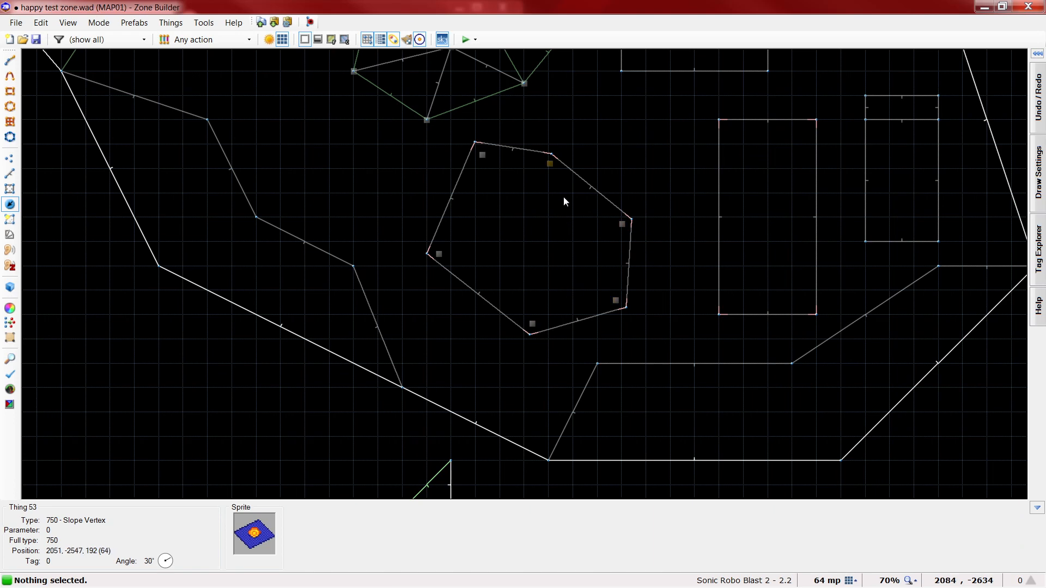
key(q)
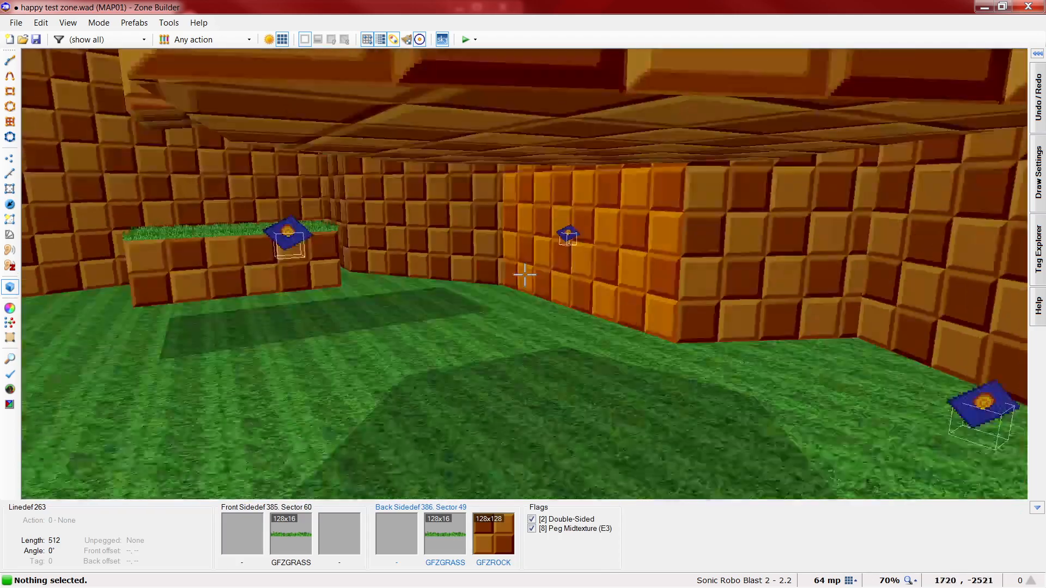
key(w)
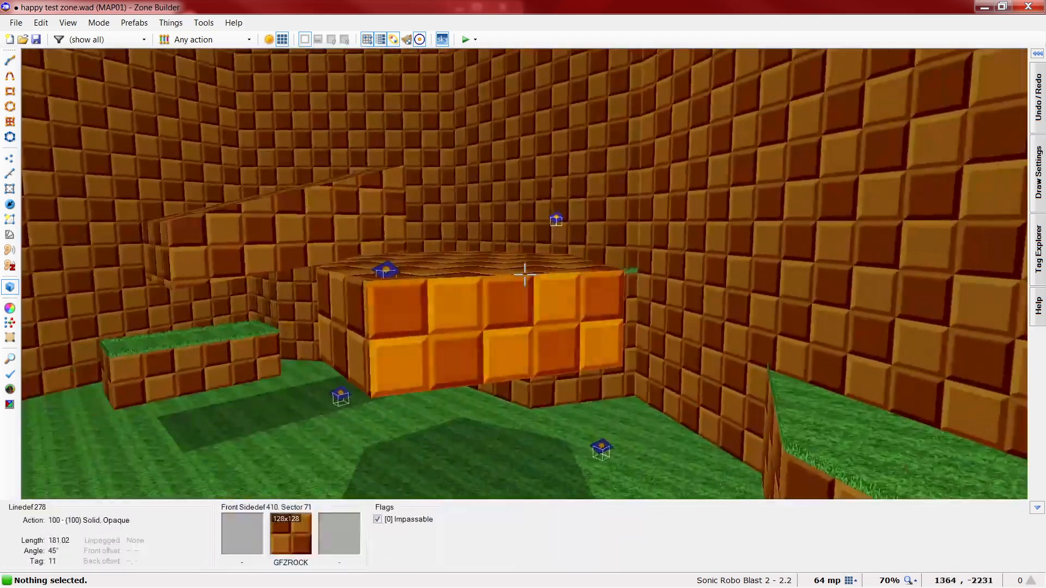
Assign action 704, Slope Frontside Floor by 3 Tagged Vertex Things, to the bottom linedef of the triangular control sector
key(q)
scroll(525, 274, down, 4)
scroll(546, 180, up, 2)
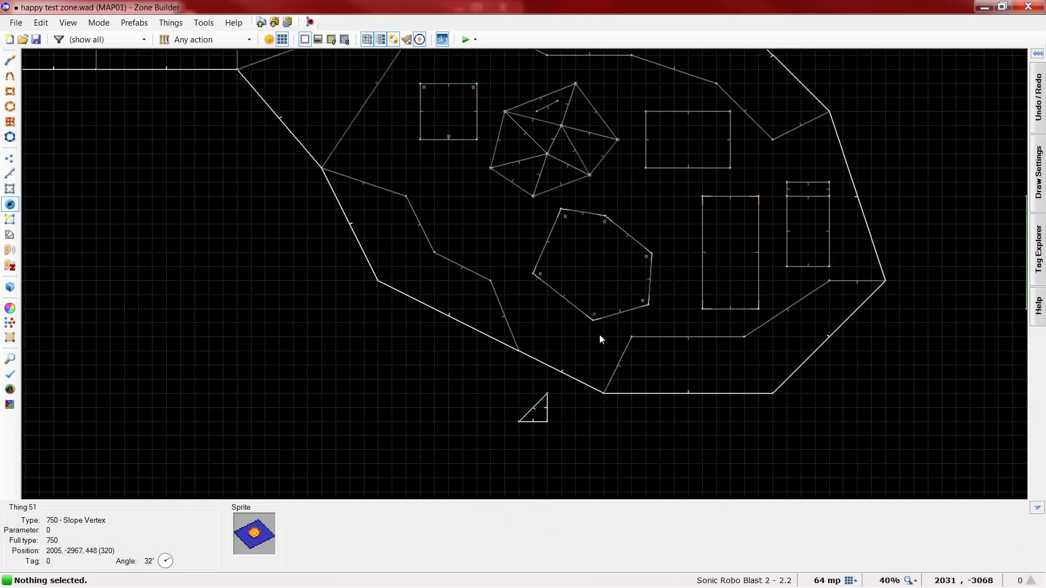
key(l)
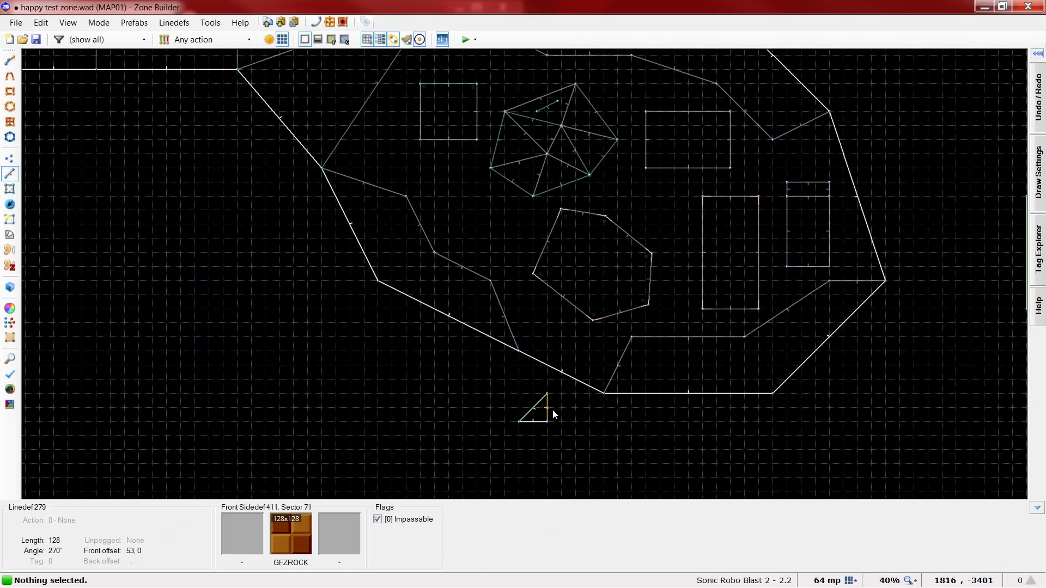
right_click(540, 425)
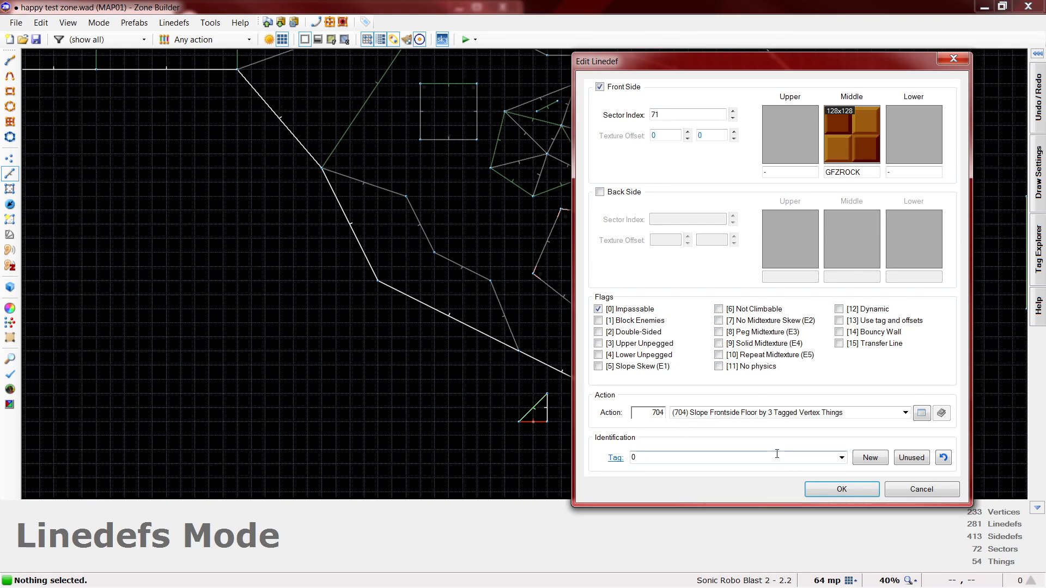
key(Return)
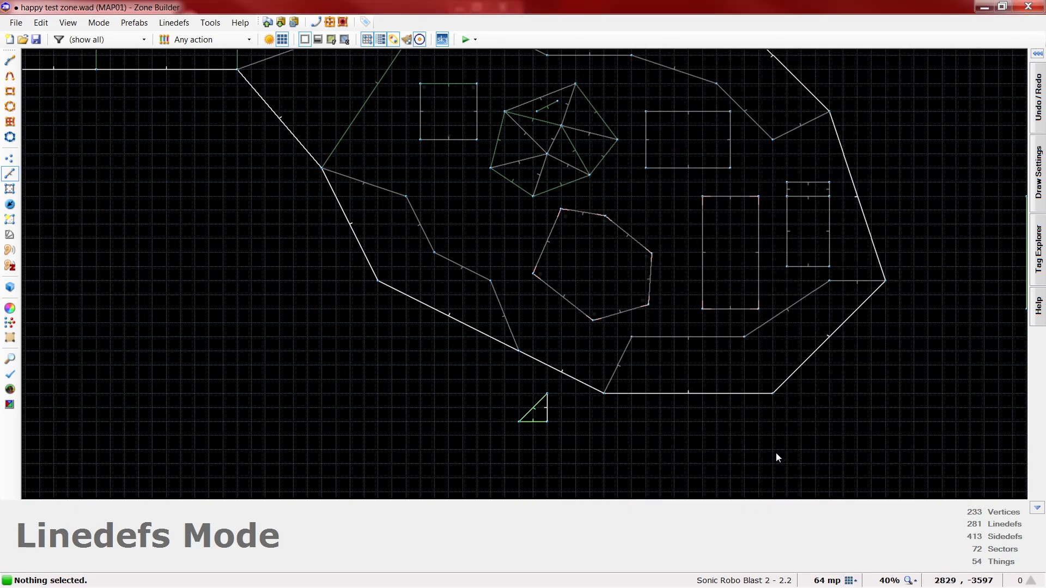
Assign action 705, Slope Frontside Ceiling by 3 Tagged Vertex Things, to the control triangle's right linedef and adjust its X texture offset
key(t)
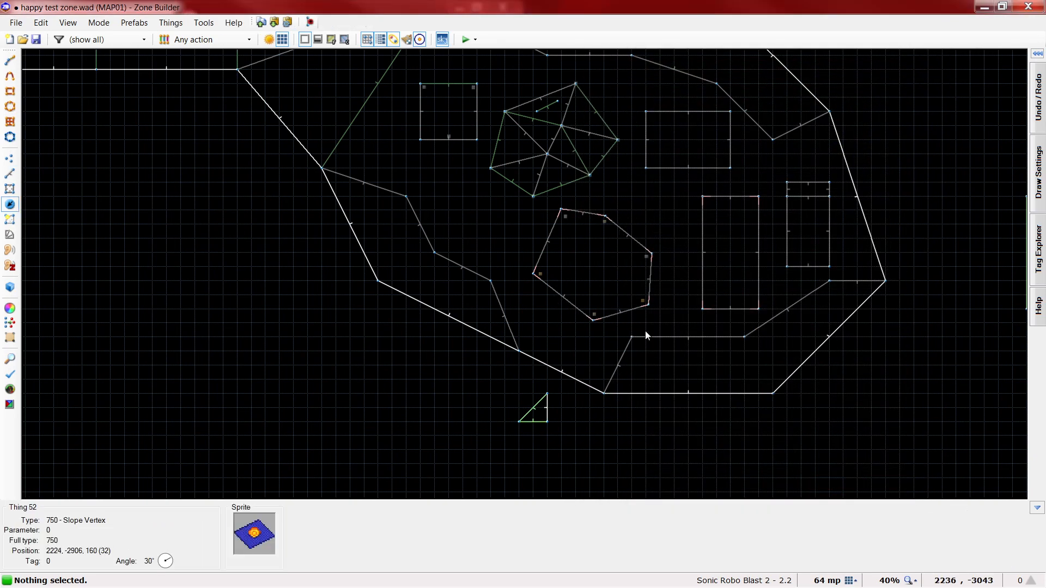
key(l)
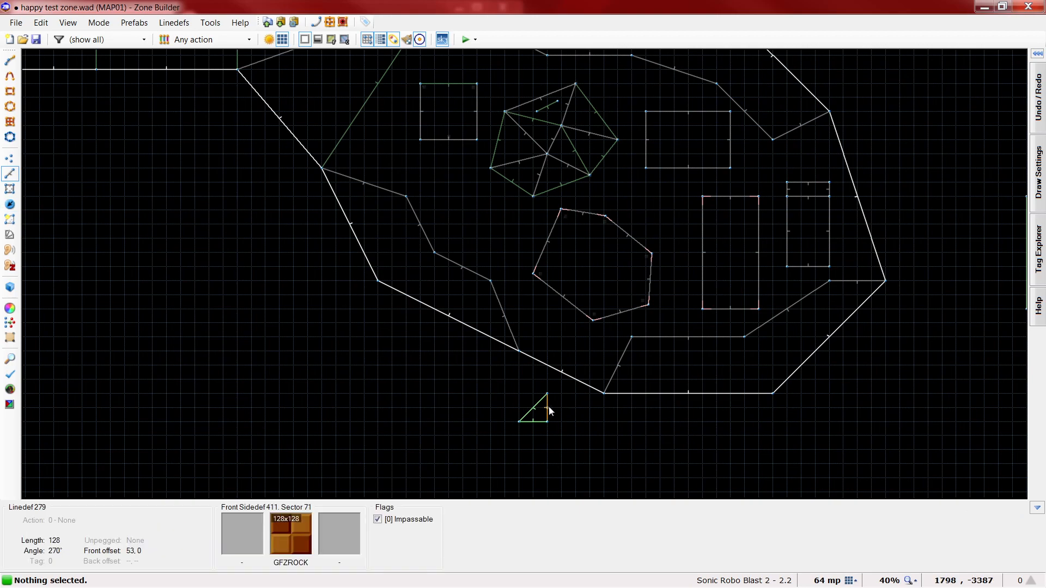
right_click(548, 406)
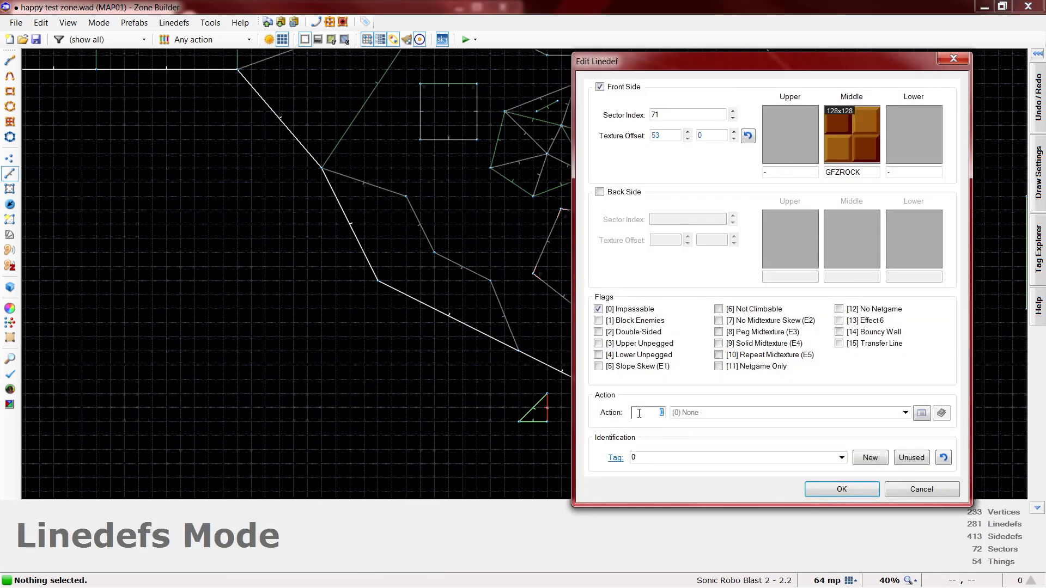
scroll(798, 398, up, 1)
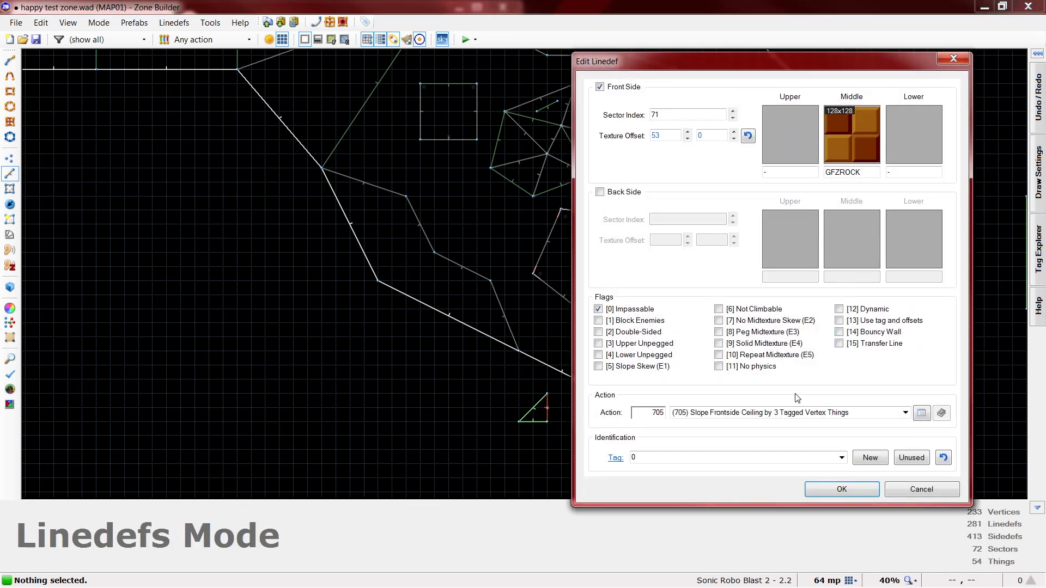
double_click(672, 135)
click(855, 488)
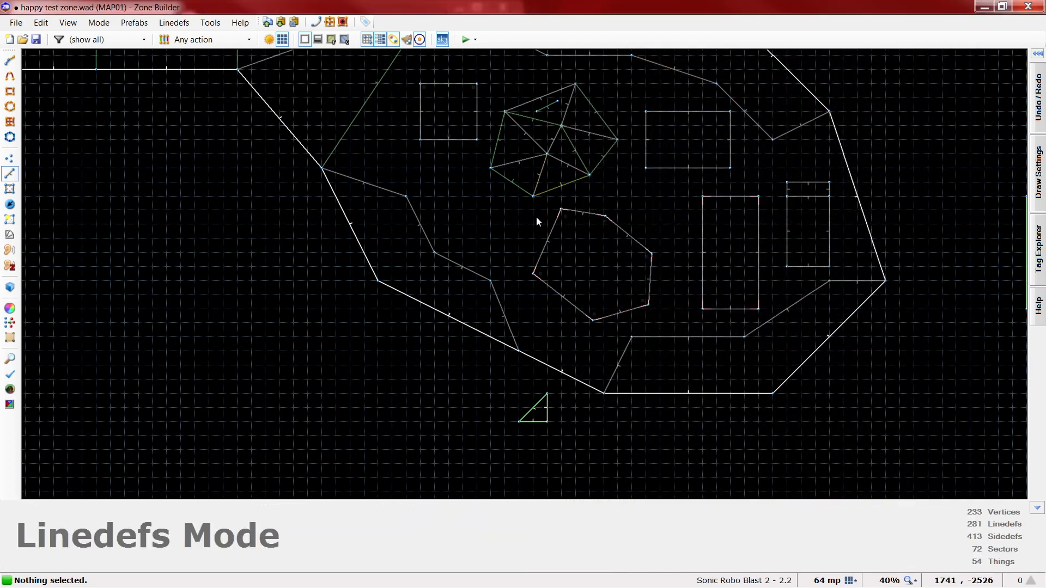
In the 3D view, enable the Slope skew sides flag on the six-sided platform's Solid, Opaque control linedef
key(q)
key(d)
key(s)
key(f)
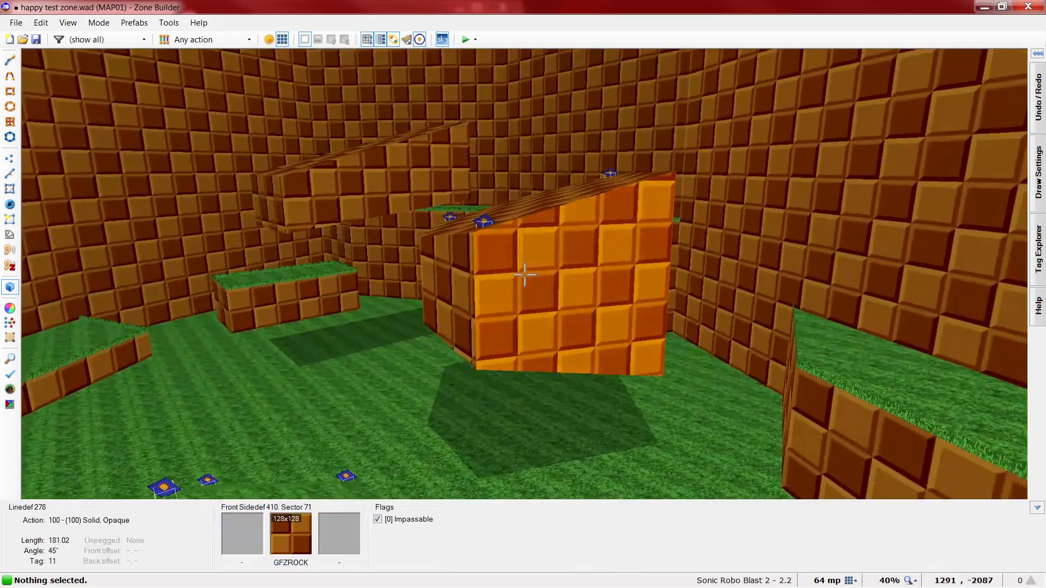
right_click(525, 275)
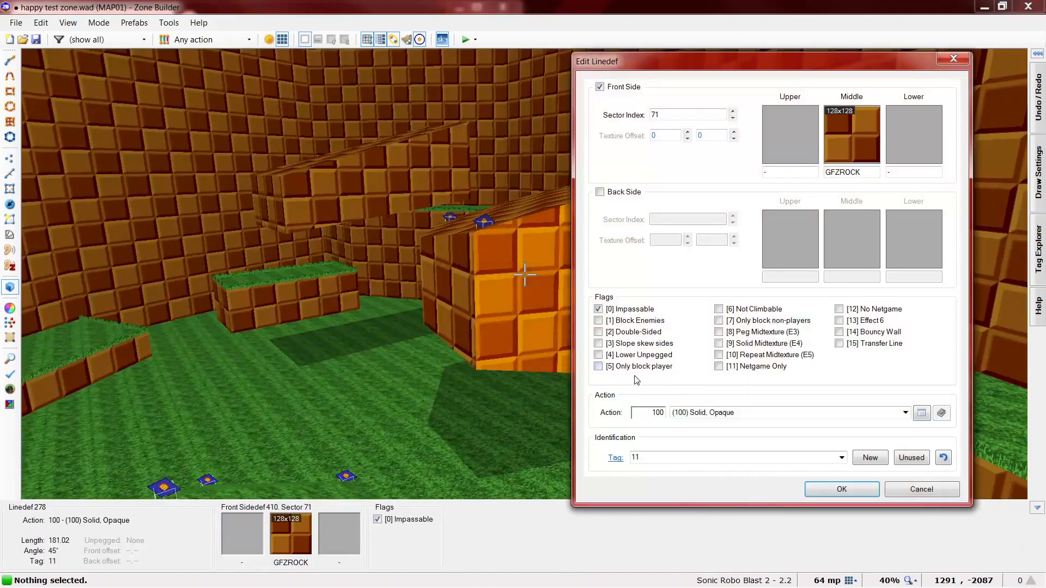
click(645, 347)
click(835, 492)
Inspect the sloped platform's skewed sides in the 3D view and launch a test of the map
key(d)
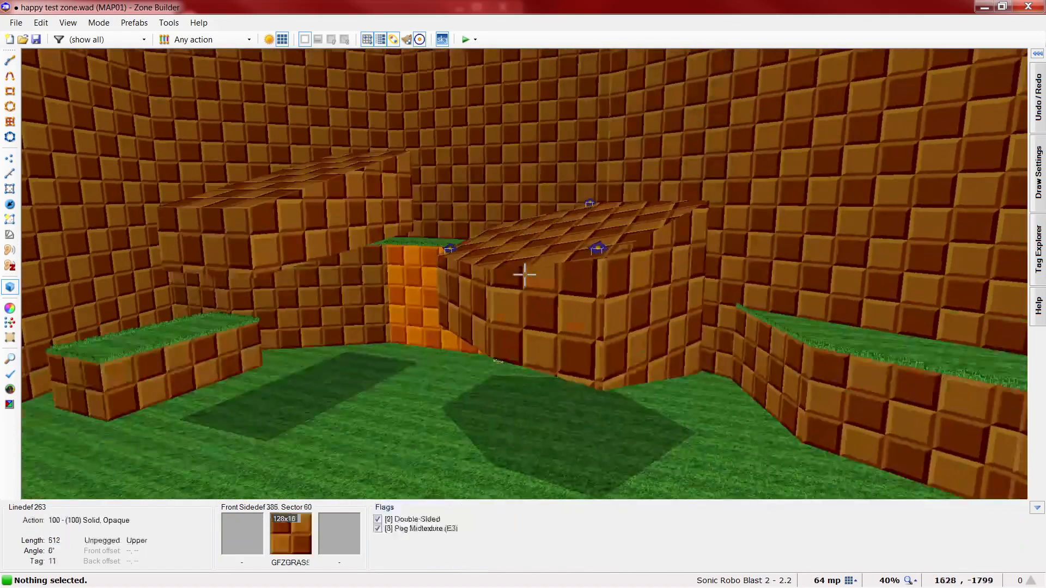
key(s)
key(f)
key(q)
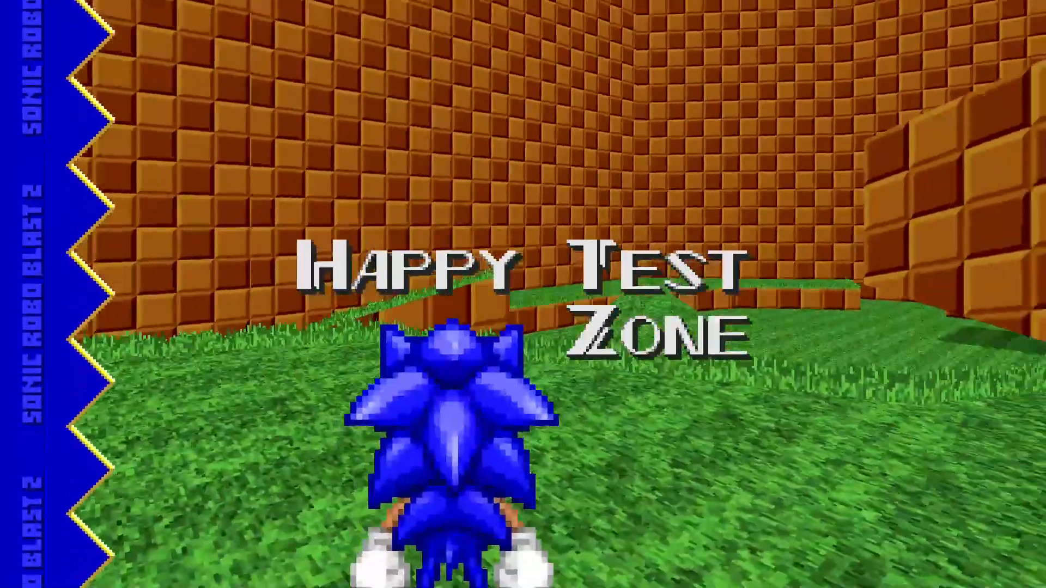
Playtest the map by running Sonic to the sloped six-sided platform and across its surface
key(a)
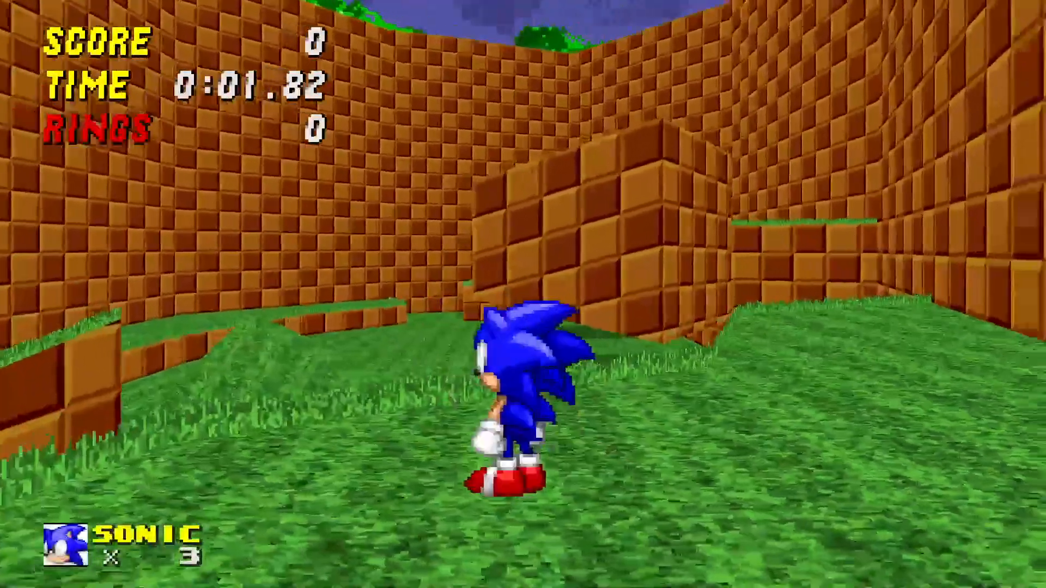
key(w)
key(a)
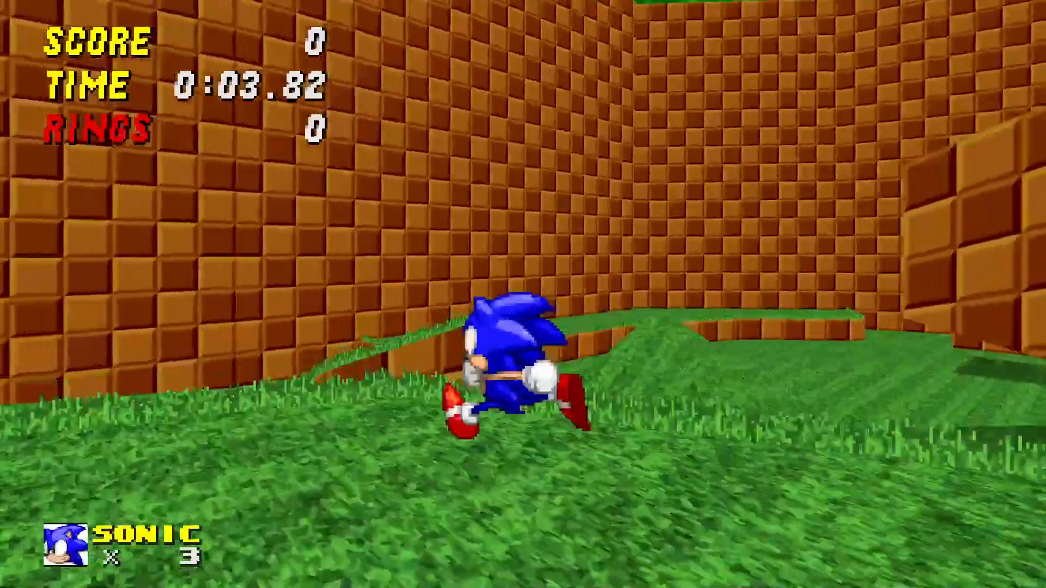
key(w)
key(space)
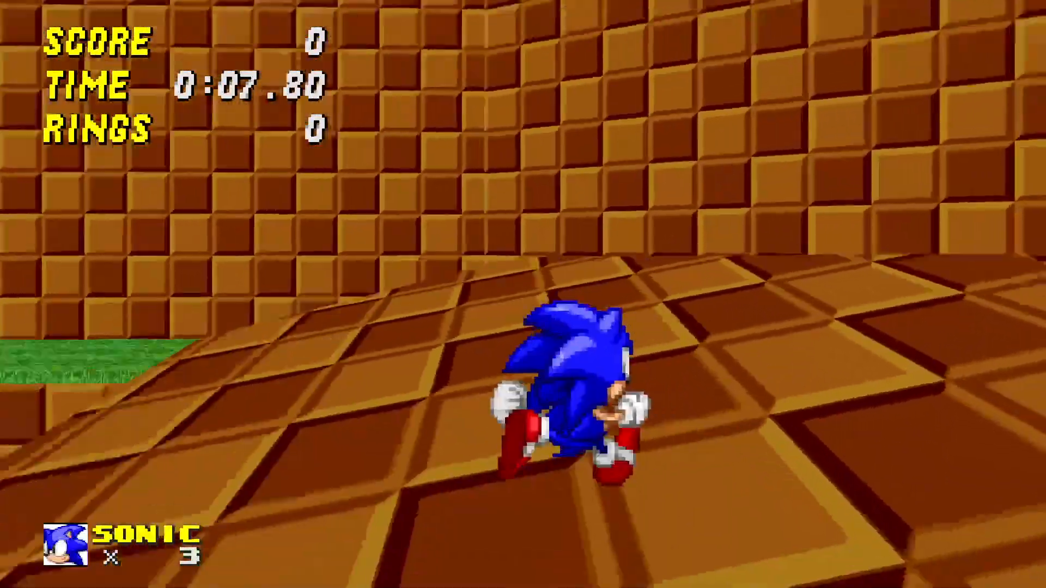
key(d)
key(w)
key(space)
Enable devmode 1 and switch the player skin to Knuckles through the game console
text(devmode 1)
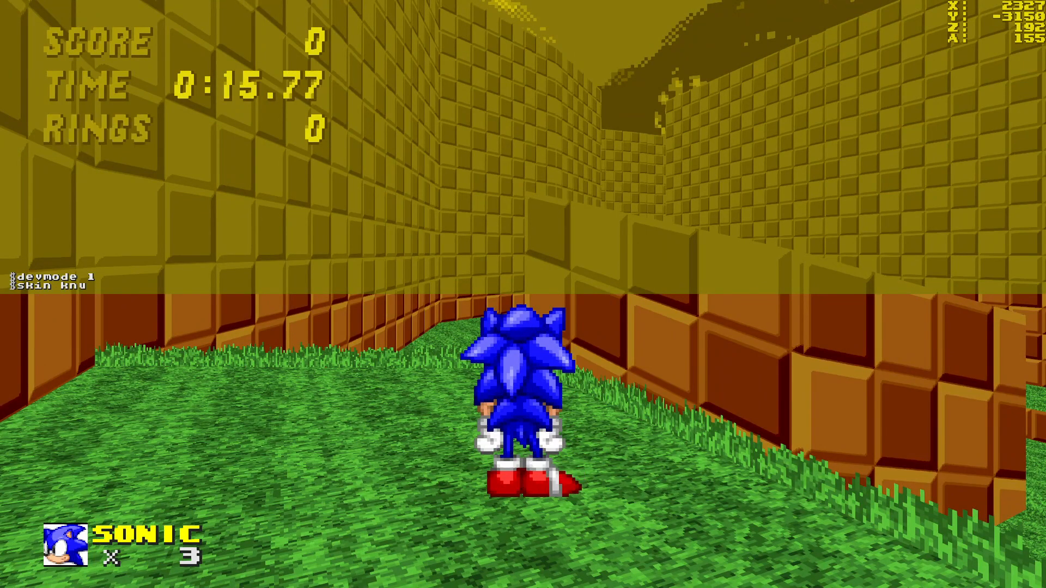
key(Return)
key(grave)
Playtest the sloped platforms by gliding and climbing with Knuckles, and return to the map editor
key(w)
key(space)
key(space)
key(w)
key(a)
key(space)
key(space)
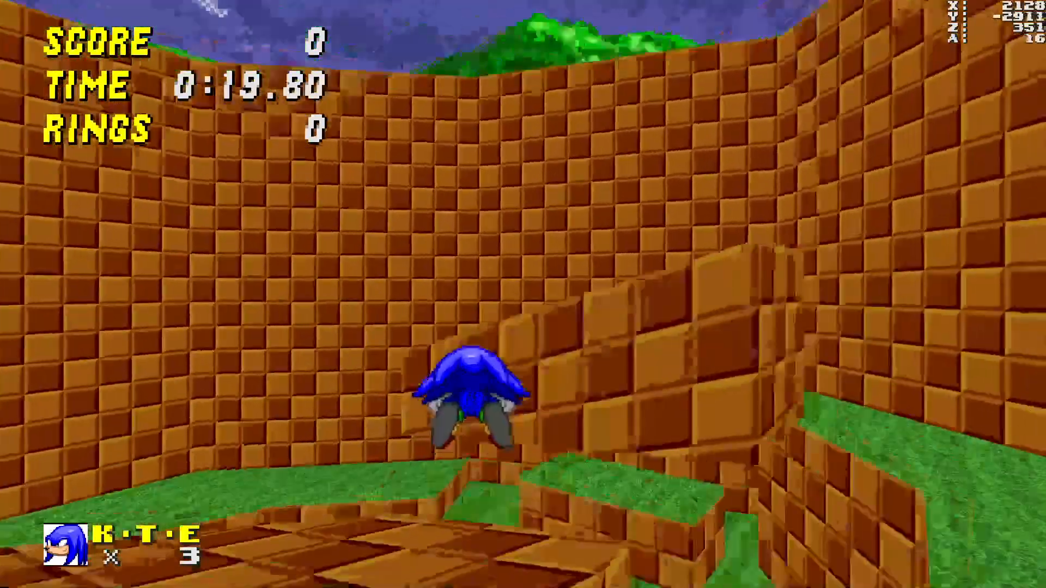
key(d)
key(s)
key(space)
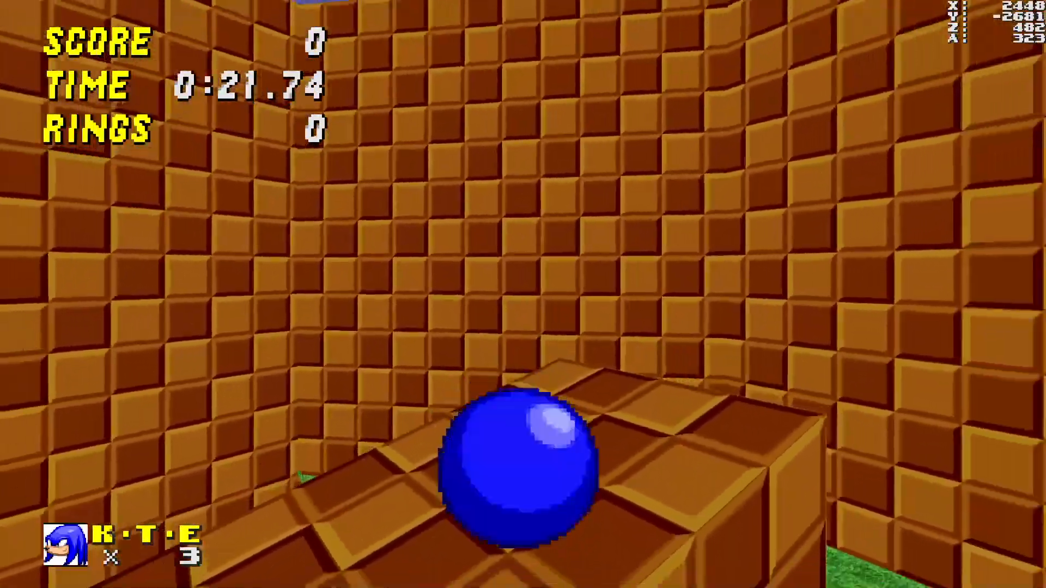
key(space)
key(w)
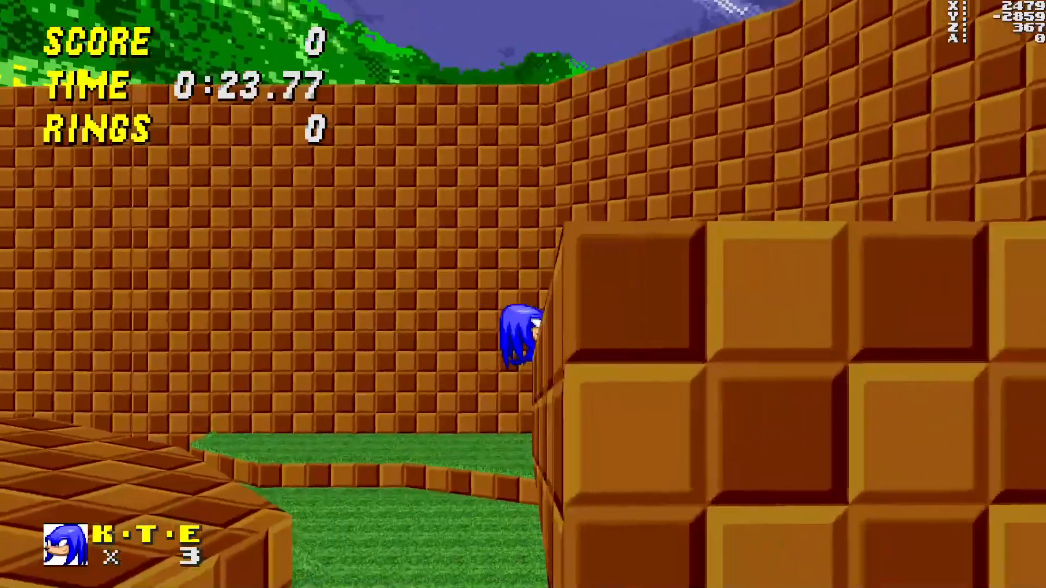
key(space)
key(space)
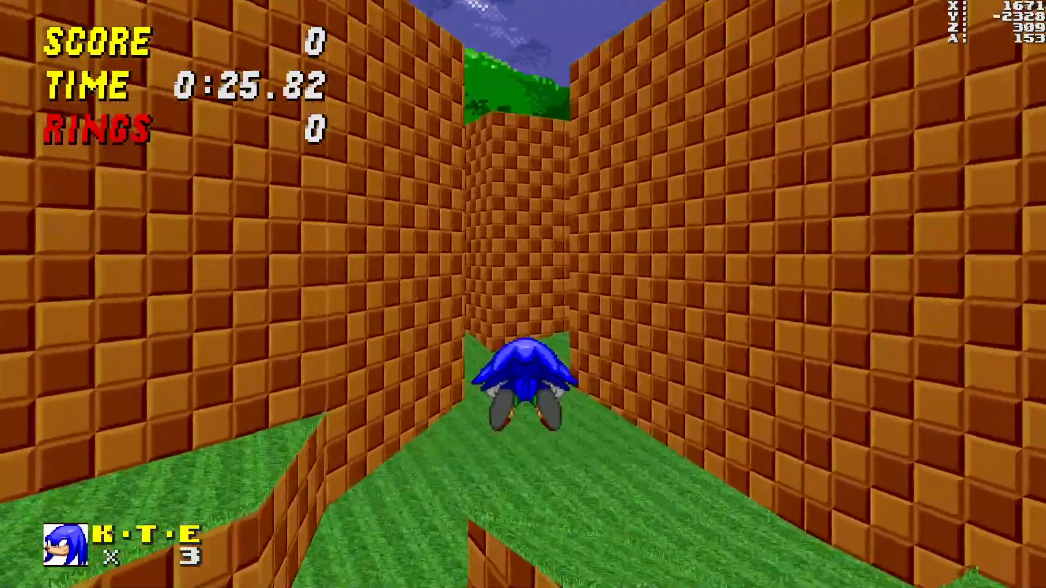
key(s)
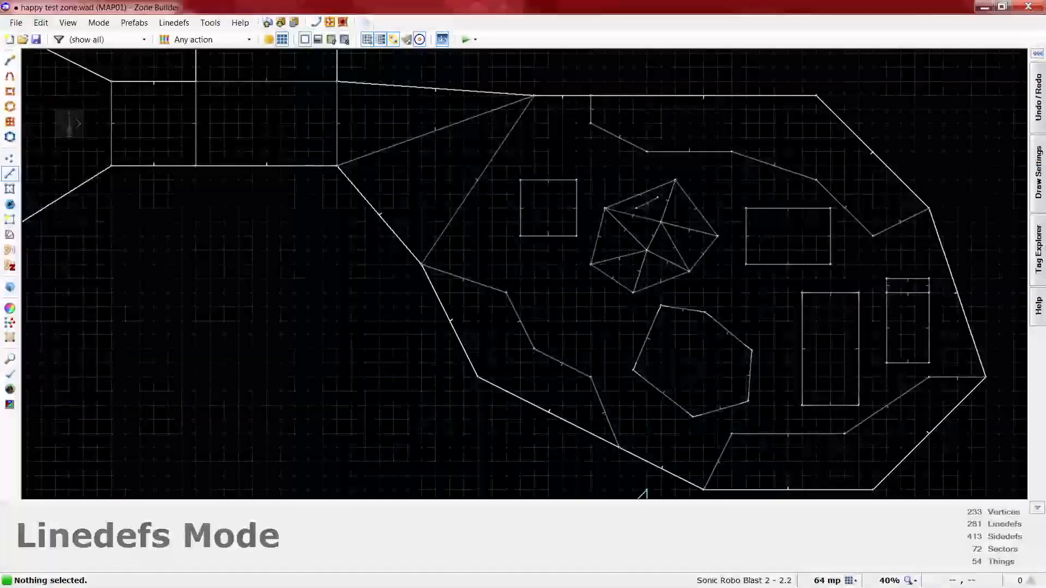
Raise the floor of the narrow end sector on the grassy rectangular block to a height of 128
scroll(225, 389, down, 3)
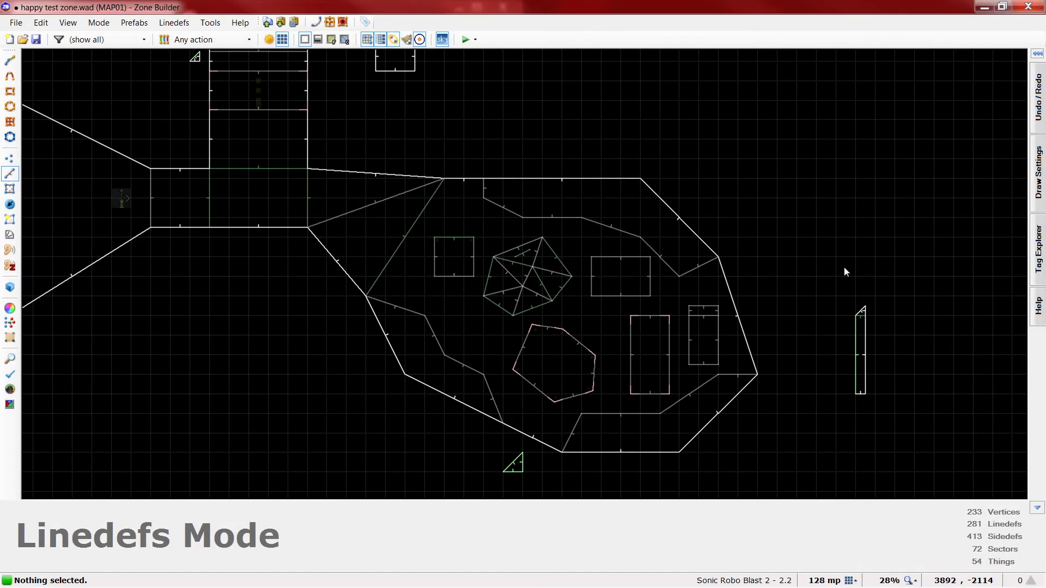
scroll(826, 295, up, 4)
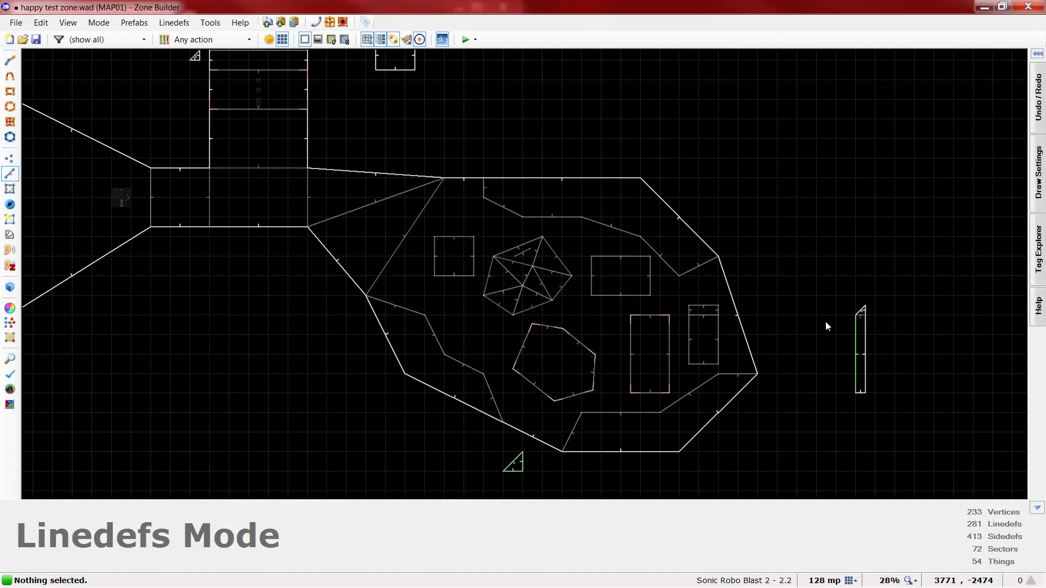
scroll(593, 344, up, 1)
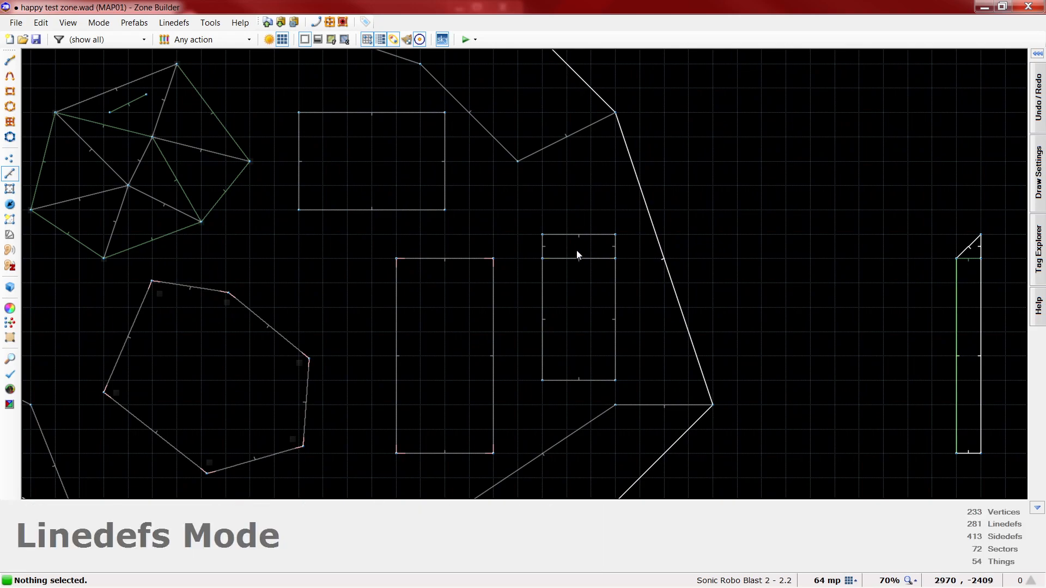
key(q)
key(w)
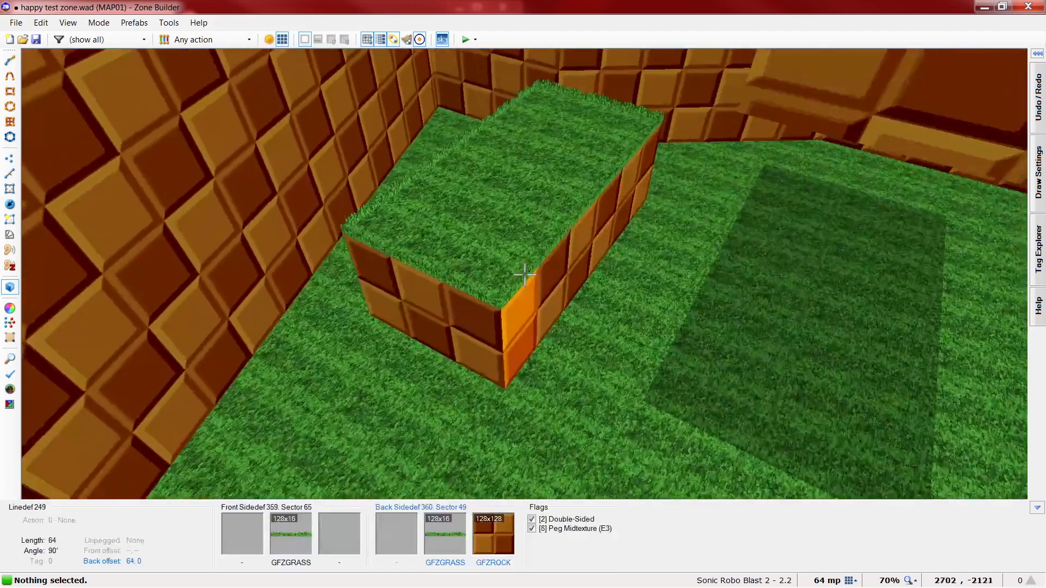
key(s)
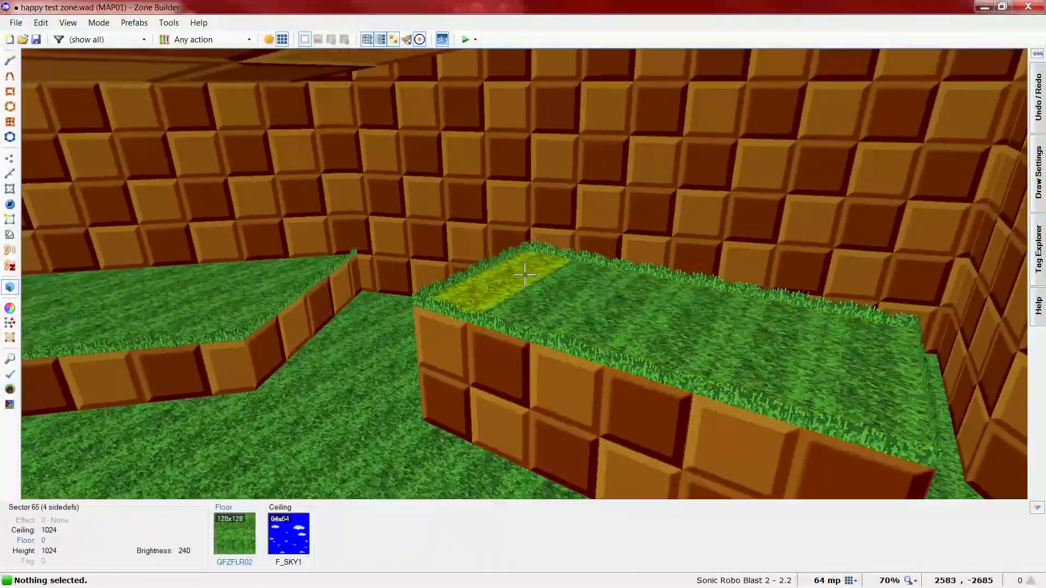
right_click(525, 274)
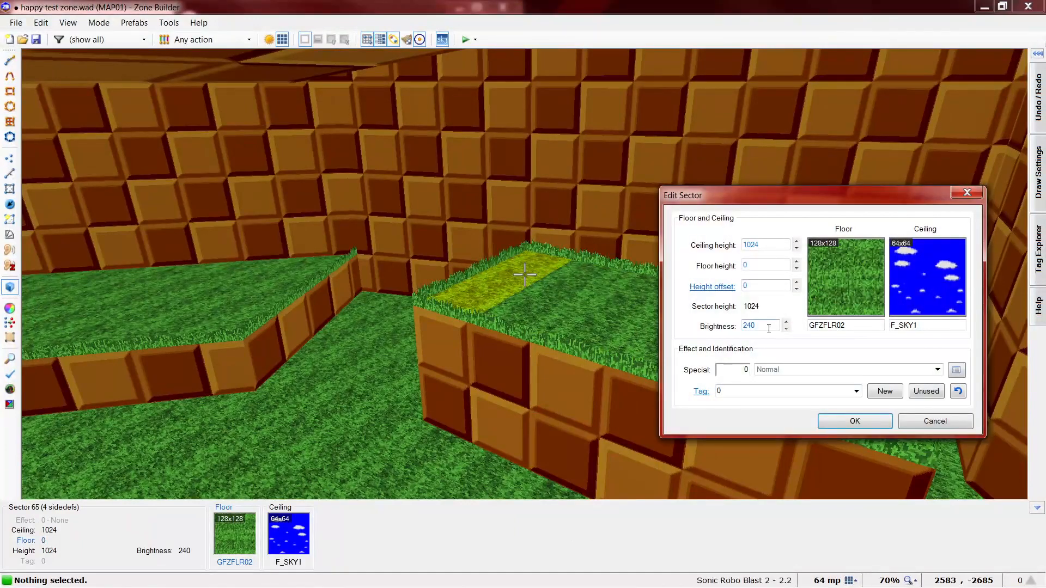
click(756, 266)
text(128)
key(Return)
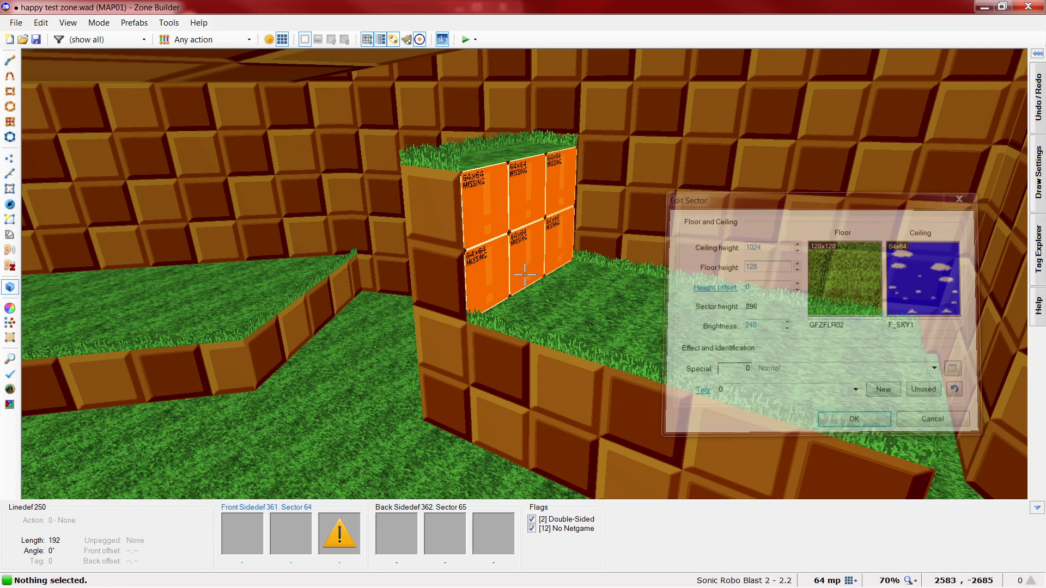
Assign action 700 to the linedef between the raised end strip and the long grassy sector to slope its floor
right_click(524, 273)
click(643, 413)
text(700)
key(Return)
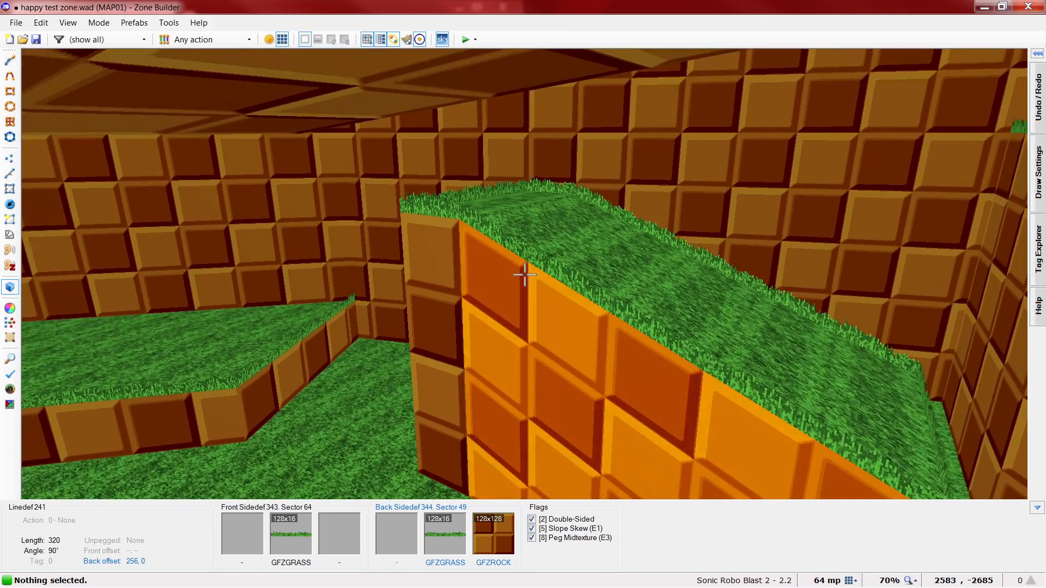
key(f)
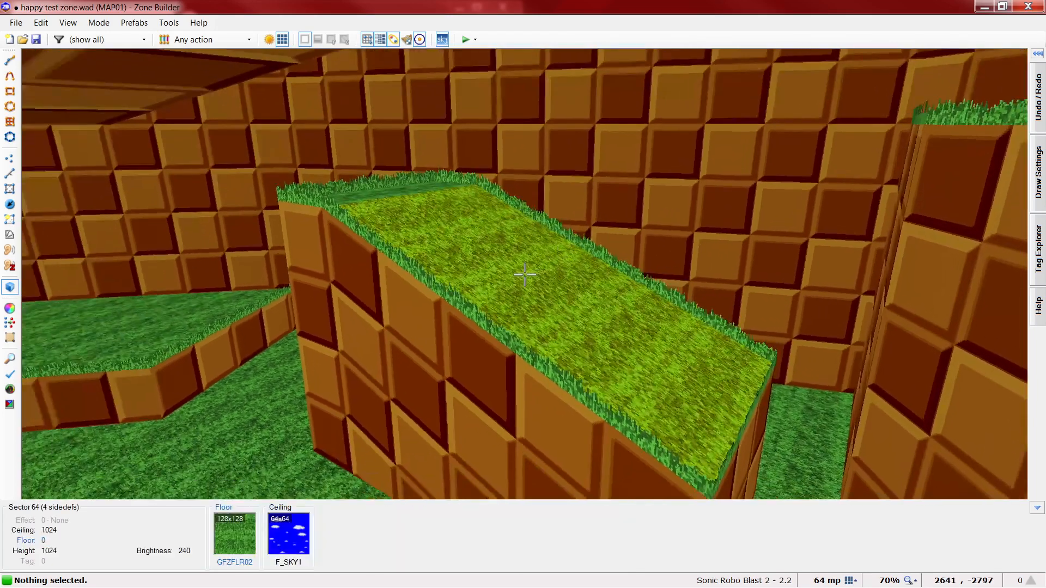
Undo and redo the linedef slope on the grassy block to compare it with the flat version
key(ctrl+z)
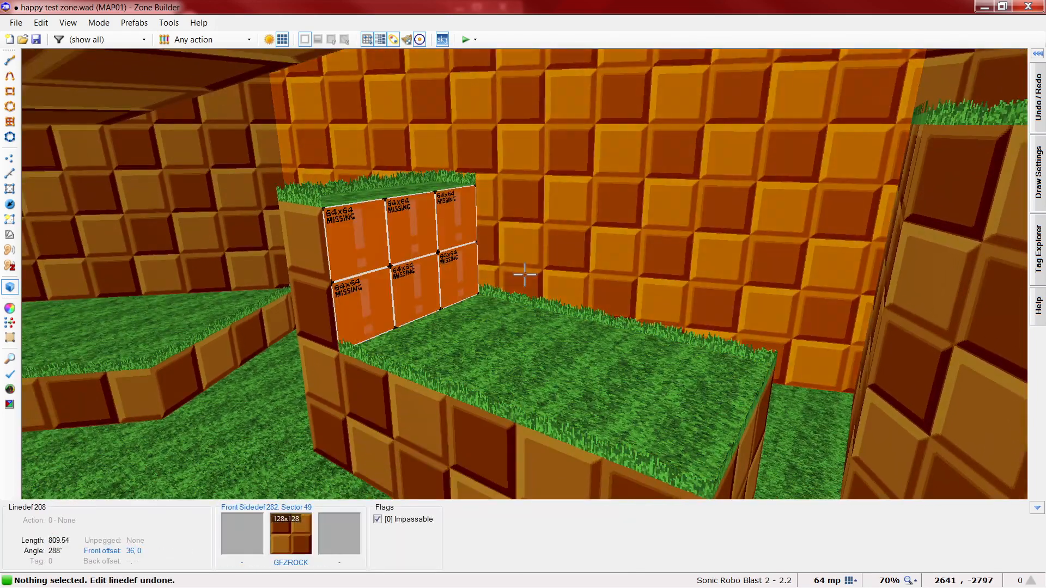
key(ctrl+y)
Examine the floating grass platform in the octagonal room from several angles in the 3D view
key(w)
scroll(606, 282, down, 3)
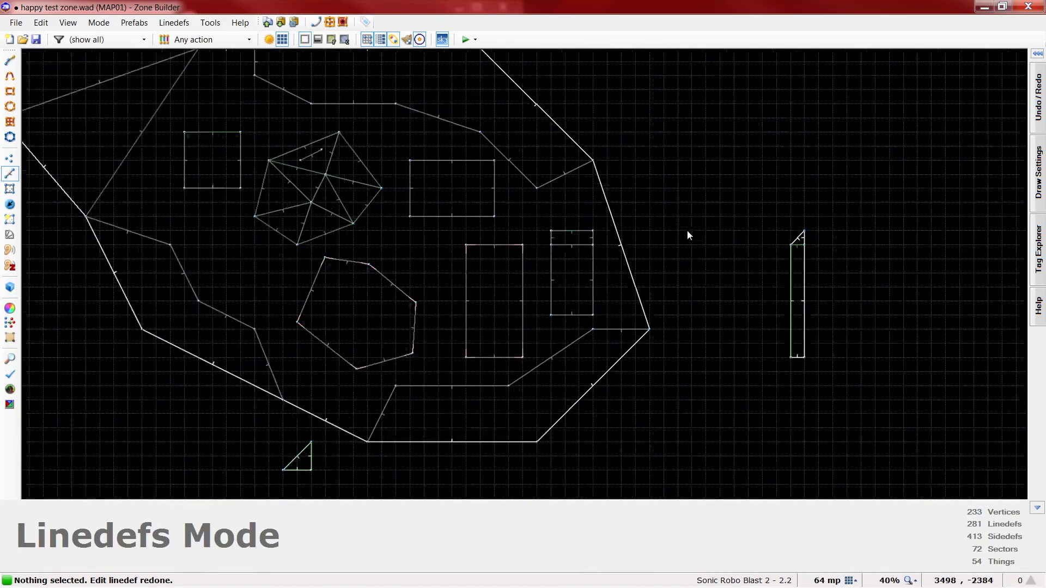
scroll(692, 311, down, 8)
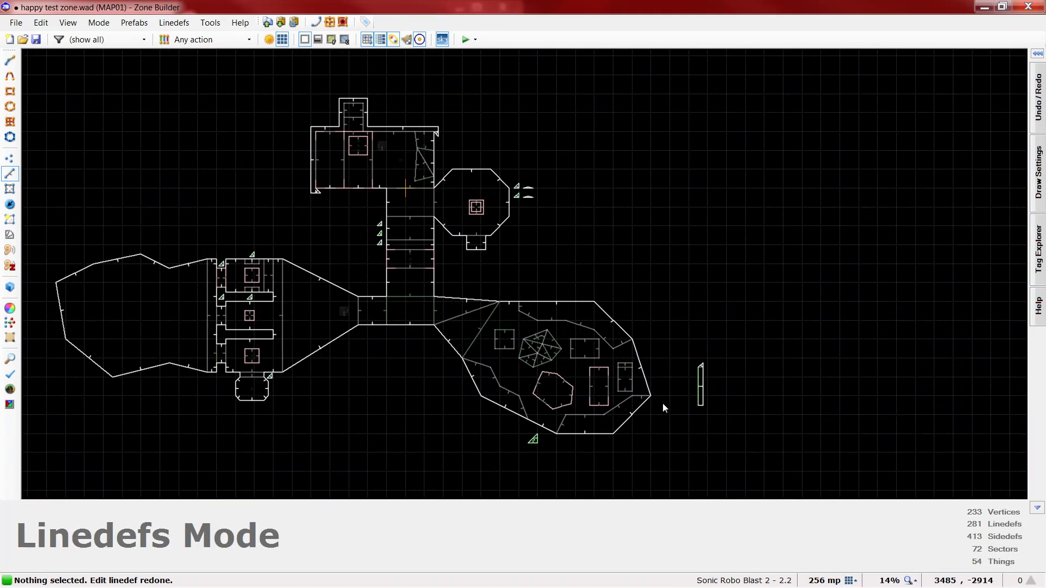
scroll(332, 182, up, 7)
key(w)
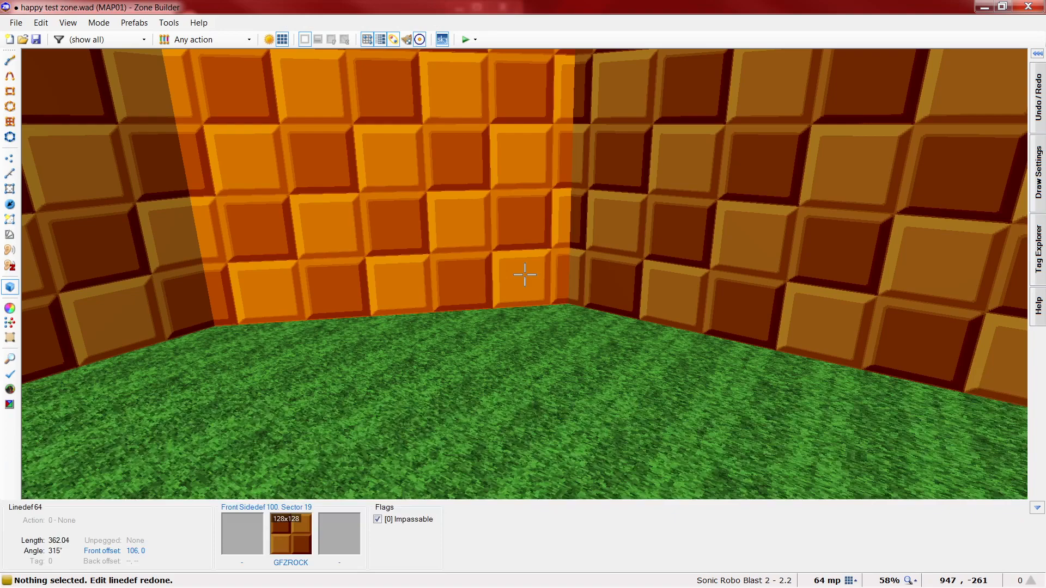
key(d)
key(s)
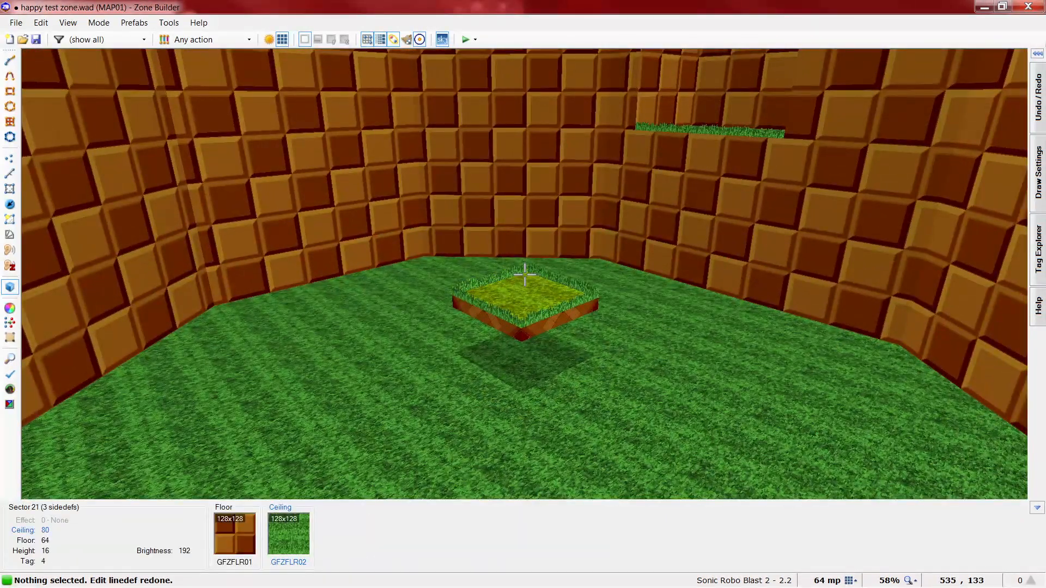
key(f)
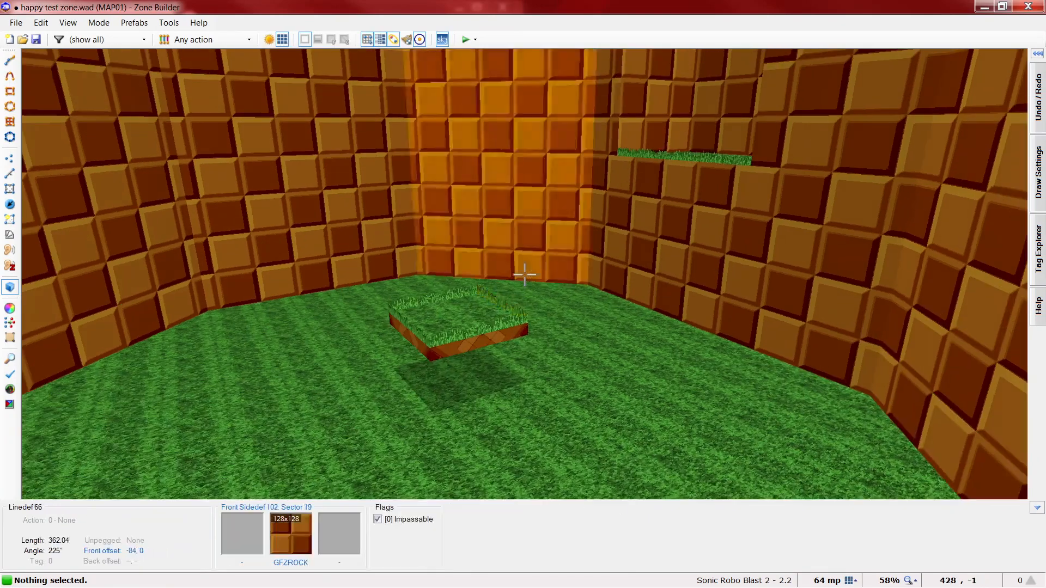
key(f)
key(w)
key(w)
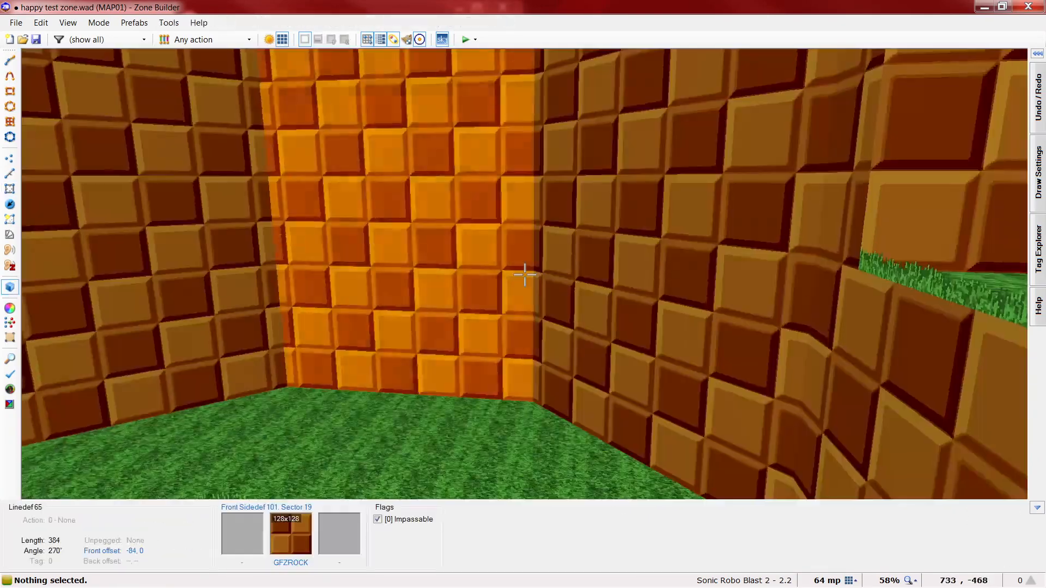
key(d)
key(e)
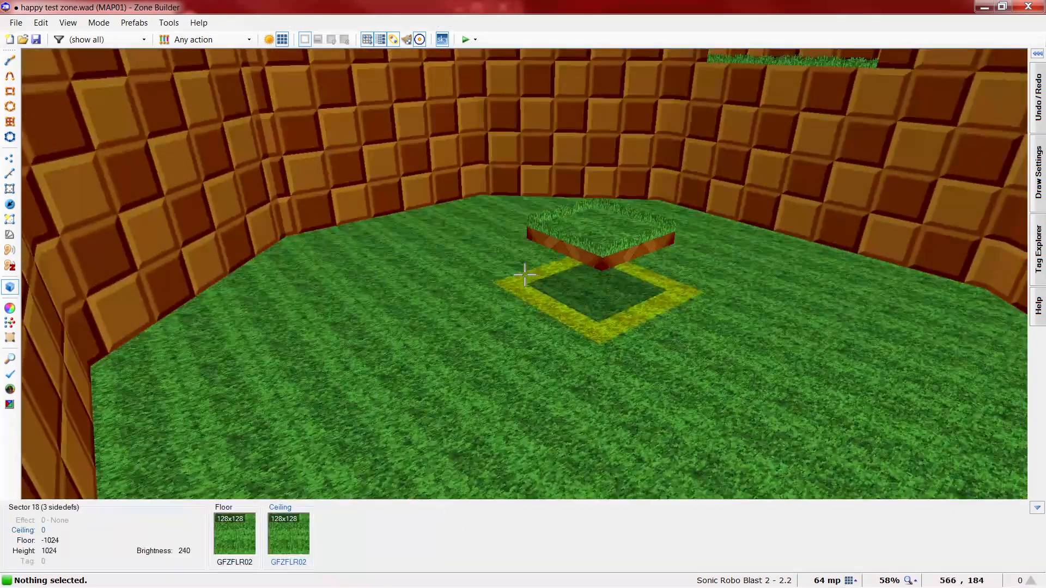
Copy the lower pair of triangular control sectors with the Continuous Floor Mover linedef beside the octagonal room
key(w)
scroll(282, 322, down, 2)
scroll(283, 322, down, 2)
scroll(502, 348, up, 6)
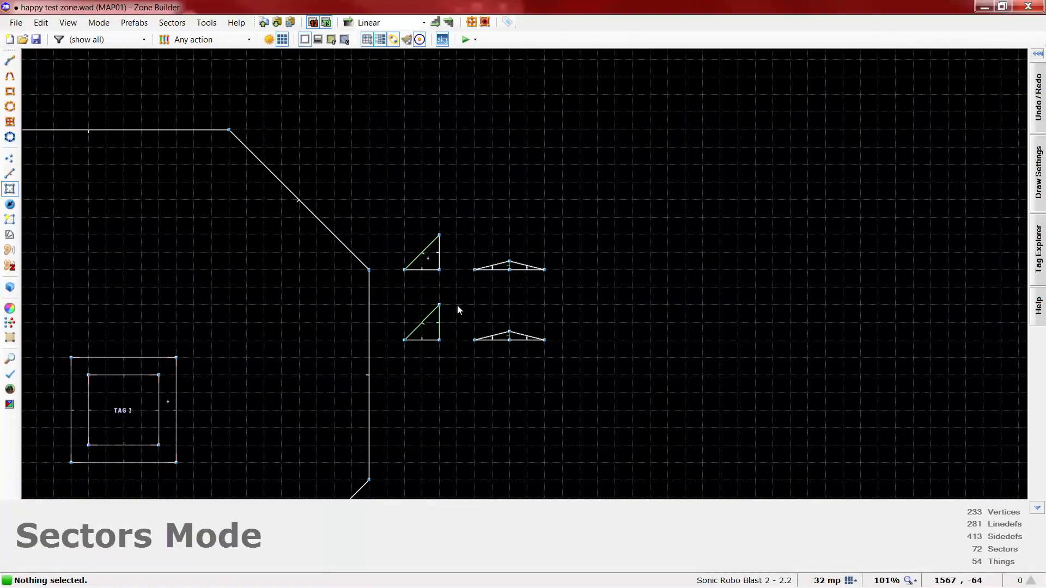
drag(600, 361, 598, 361)
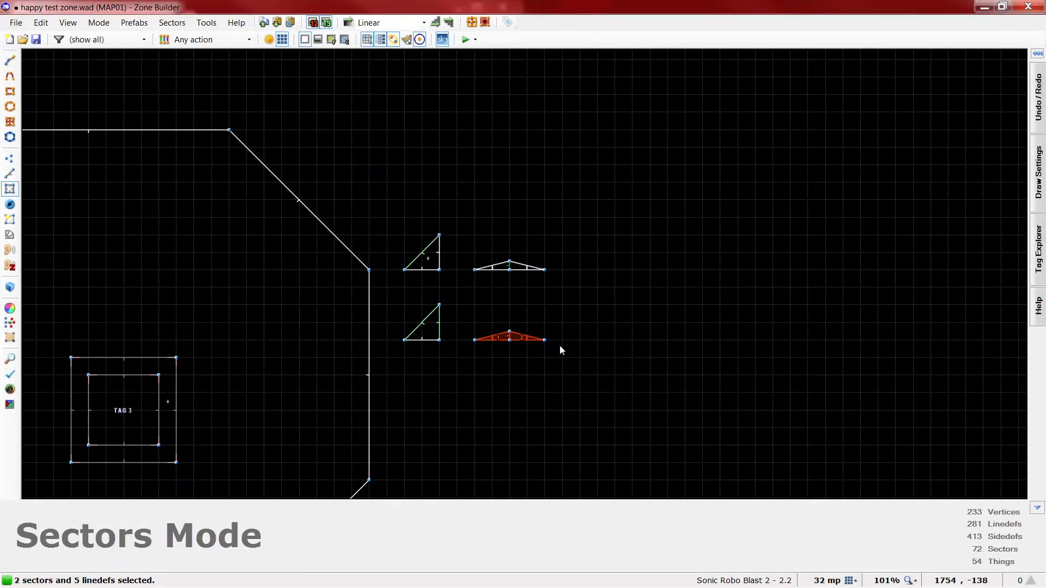
click(500, 335)
key(l)
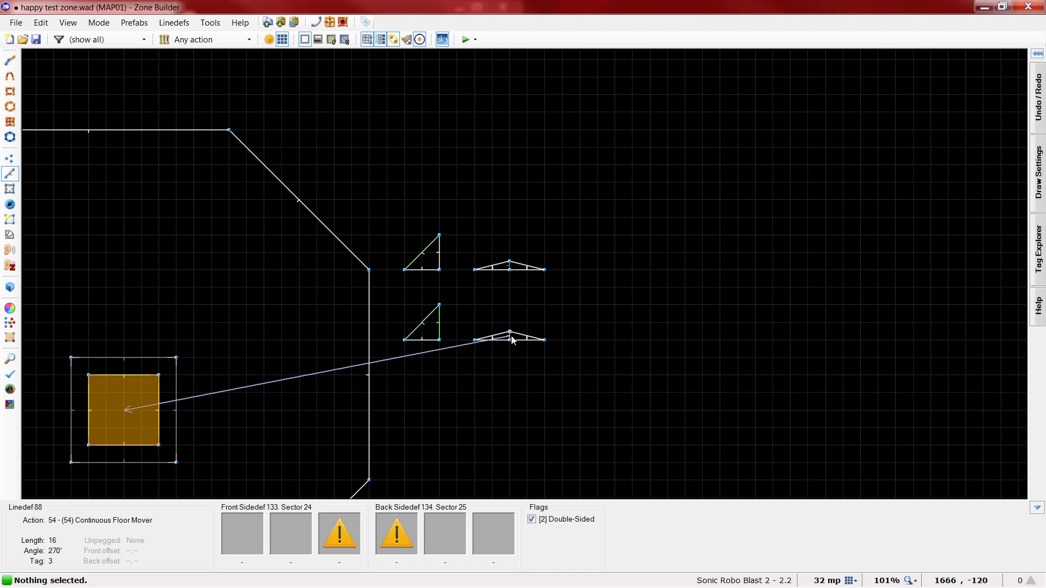
key(s)
drag(468, 308, 563, 357)
key(ctrl+c)
Paste the control sector pair in the empty space outside the outer wall, east of the sloped grassy block
key(ctrl+v)
scroll(480, 142, down, 8)
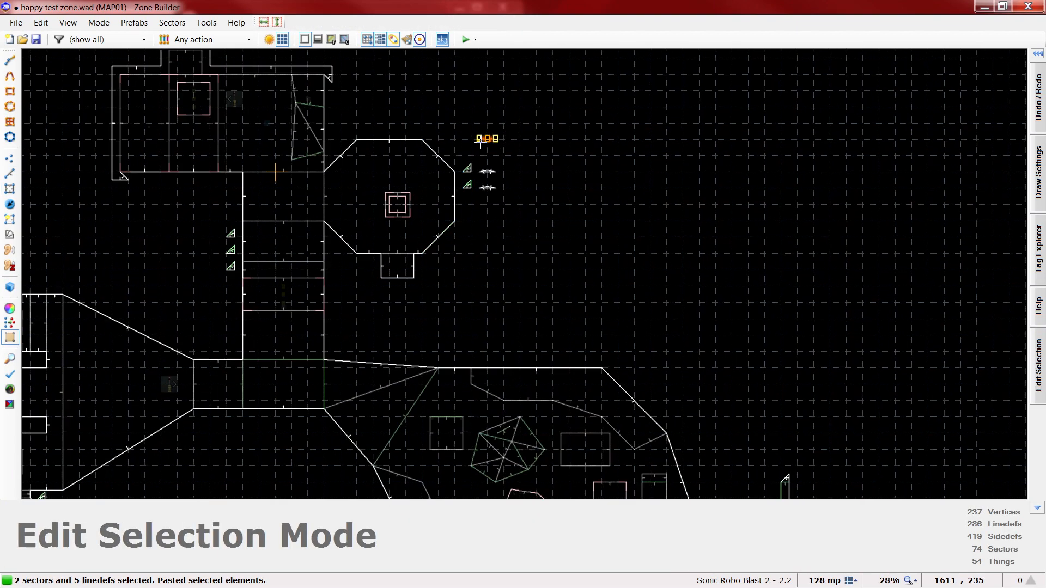
scroll(480, 143, down, 3)
scroll(582, 438, down, 3)
scroll(513, 257, up, 11)
click(434, 266)
scroll(463, 334, down, 2)
click(442, 333)
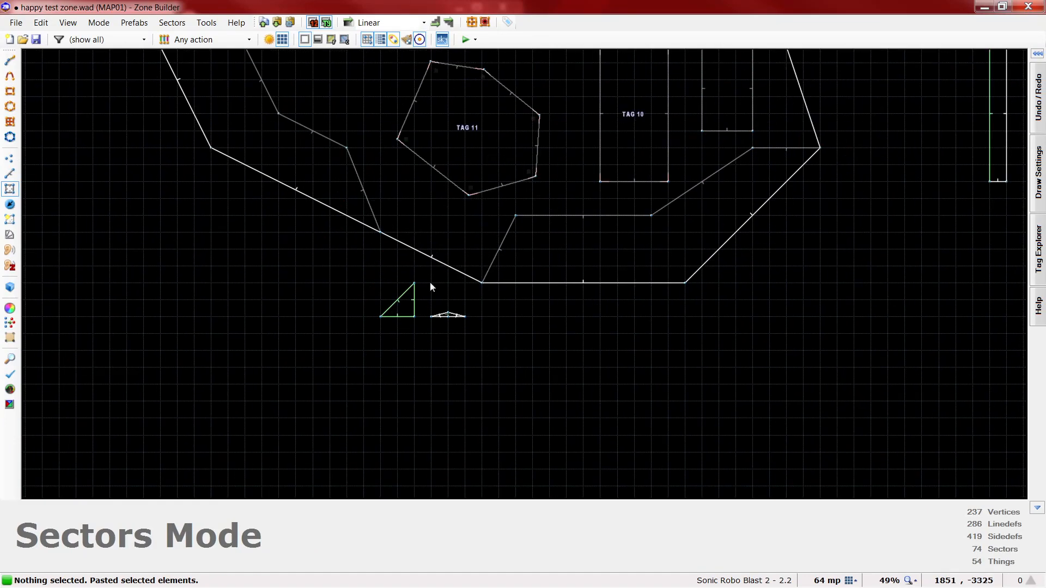
scroll(502, 363, down, 3)
scroll(514, 390, up, 3)
drag(547, 423, 547, 422)
scroll(564, 352, down, 4)
scroll(669, 204, up, 3)
scroll(669, 204, up, 1)
click(641, 221)
scroll(705, 292, up, 3)
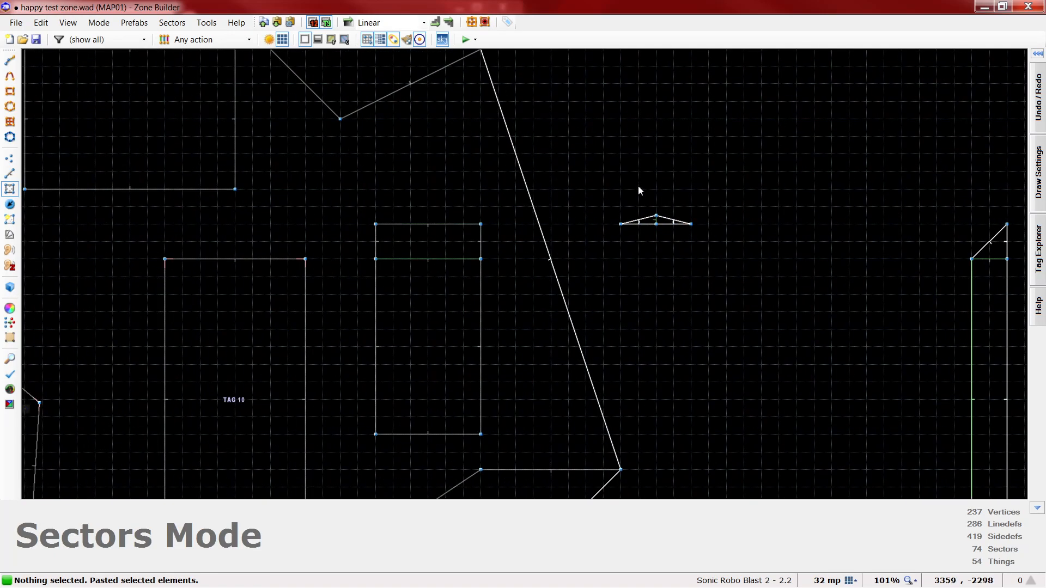
Assign the new tag 14 to the raised end strip of the grassy block
key(l)
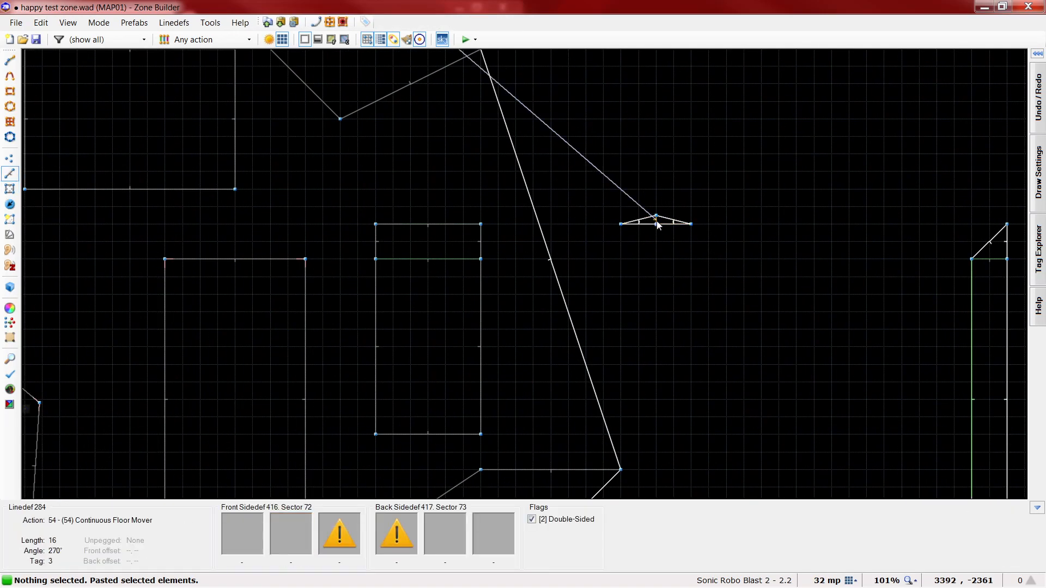
key(s)
right_click(456, 244)
click(891, 391)
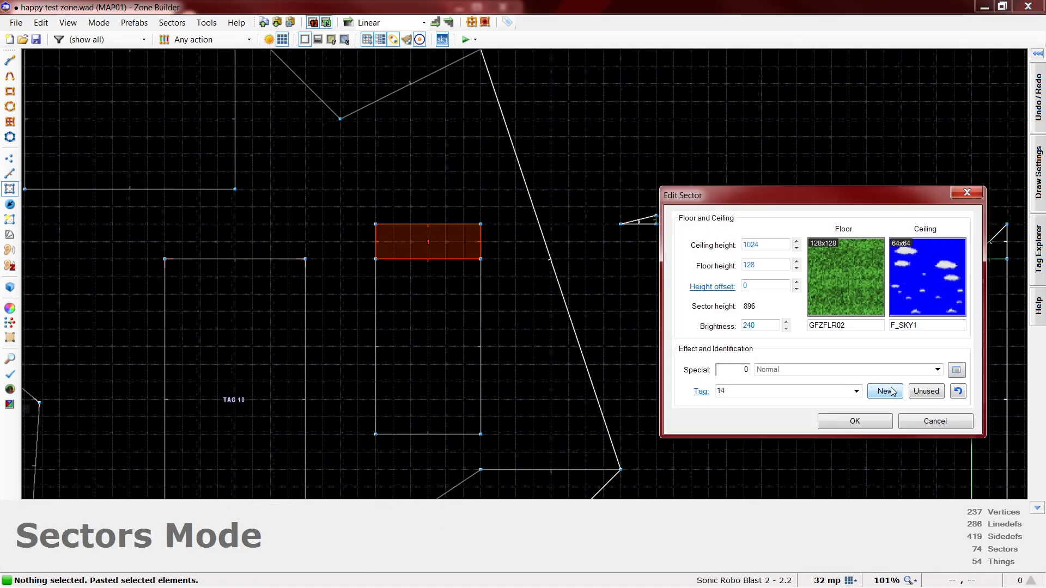
click(855, 421)
Set the tag of the pasted Continuous Floor Mover linedef to 14
key(l)
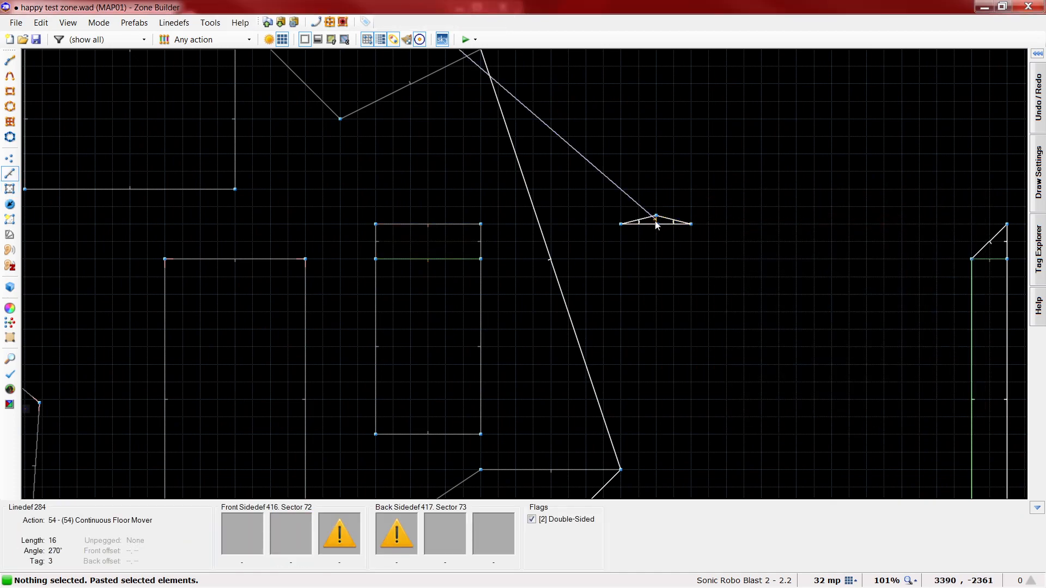
click(920, 462)
text(13)
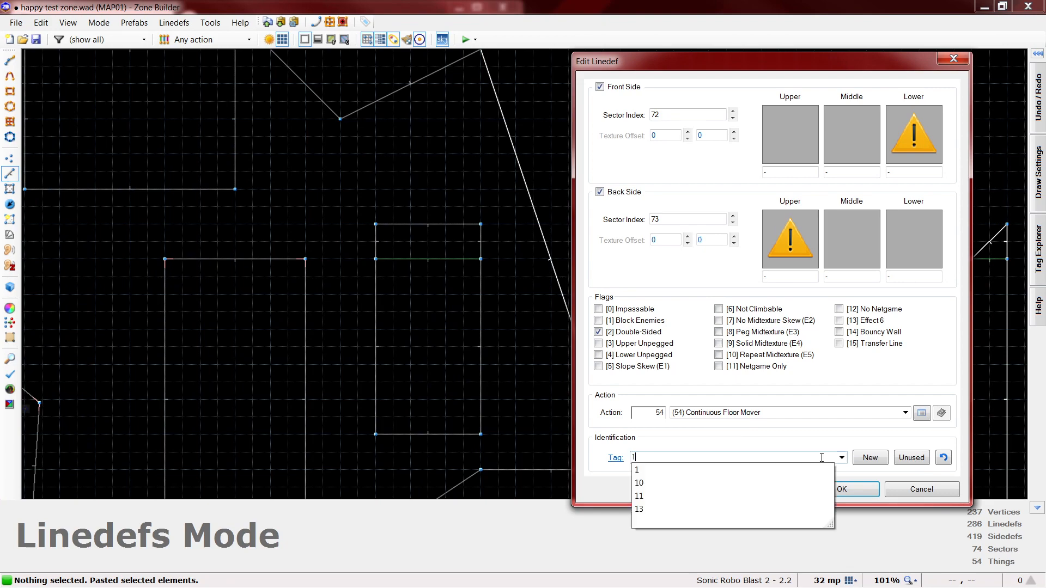
key(Return)
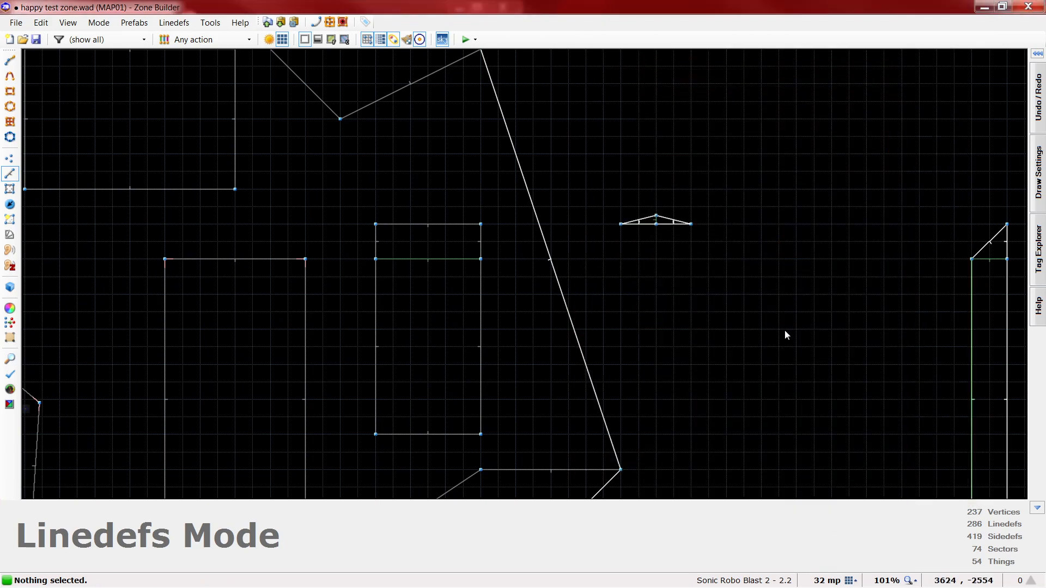
right_click(659, 220)
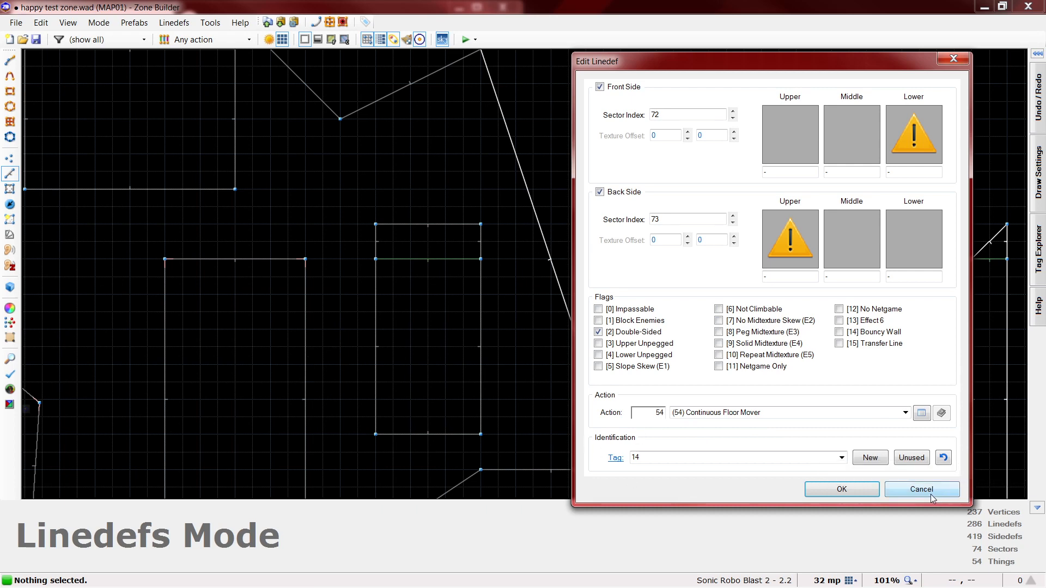
click(870, 458)
click(800, 455)
text(14)
key(Return)
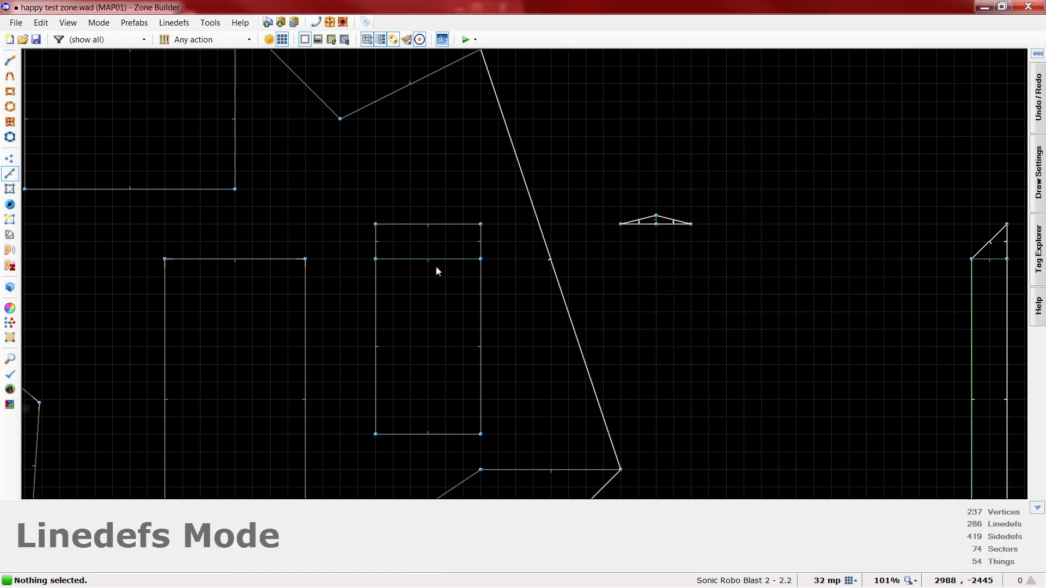
Set the floor and ceiling heights to 0 in the western pasted control sector and 128 in the eastern one
key(s)
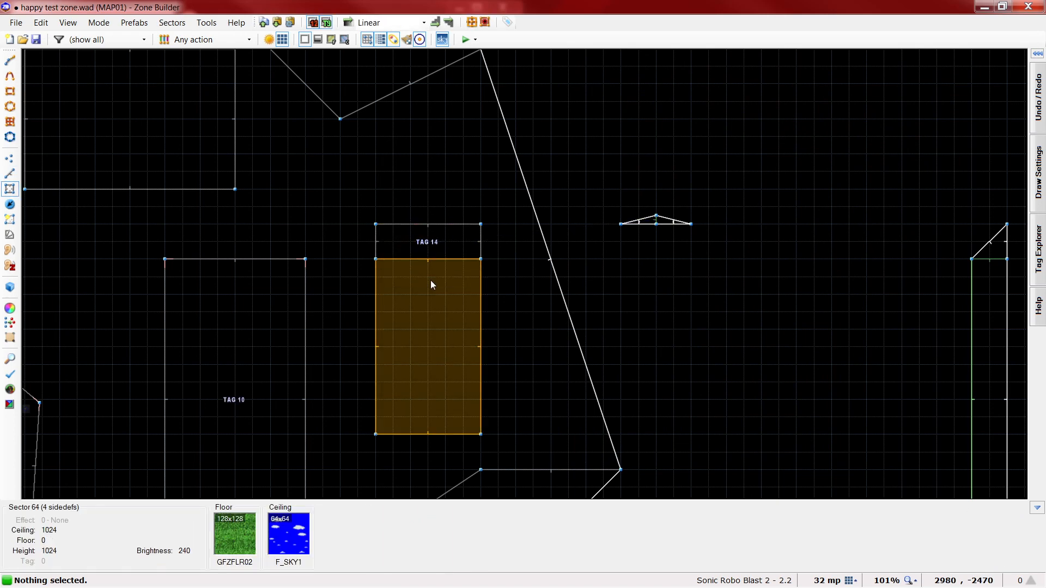
right_click(651, 221)
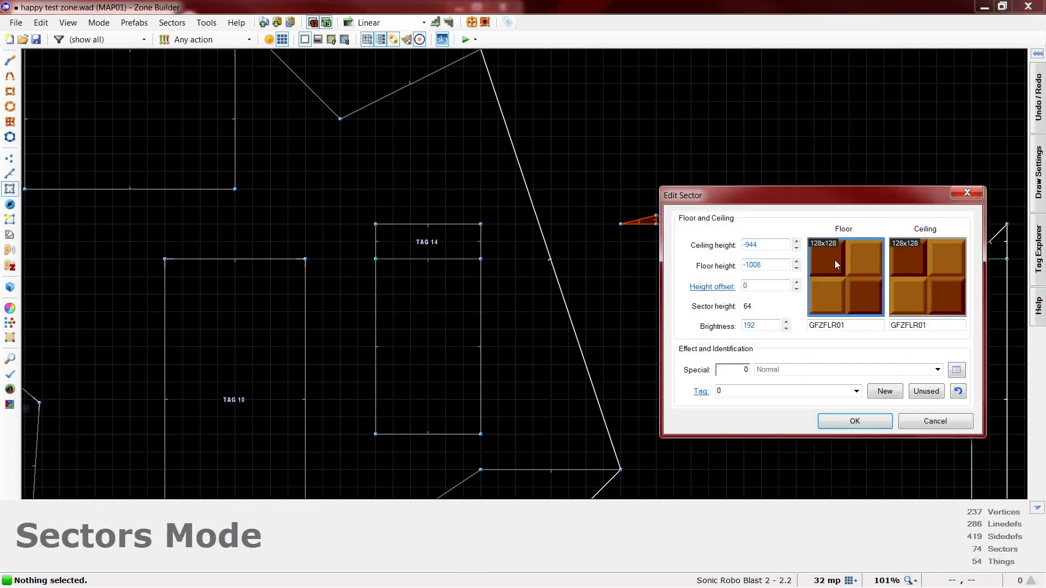
click(870, 426)
right_click(660, 219)
double_click(770, 264)
text(128)
double_click(767, 243)
text(128)
click(850, 425)
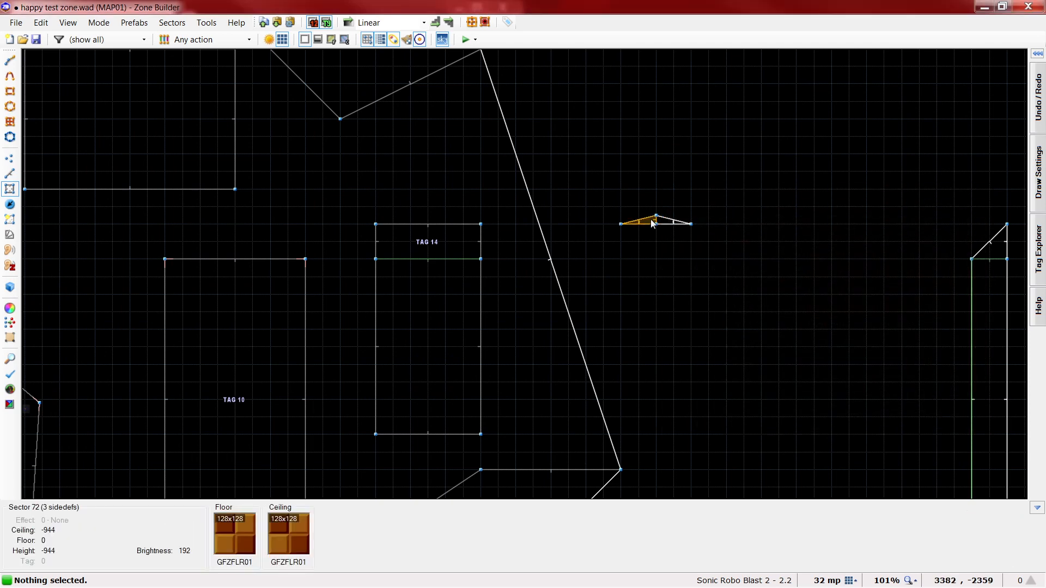
right_click(653, 223)
text(0)
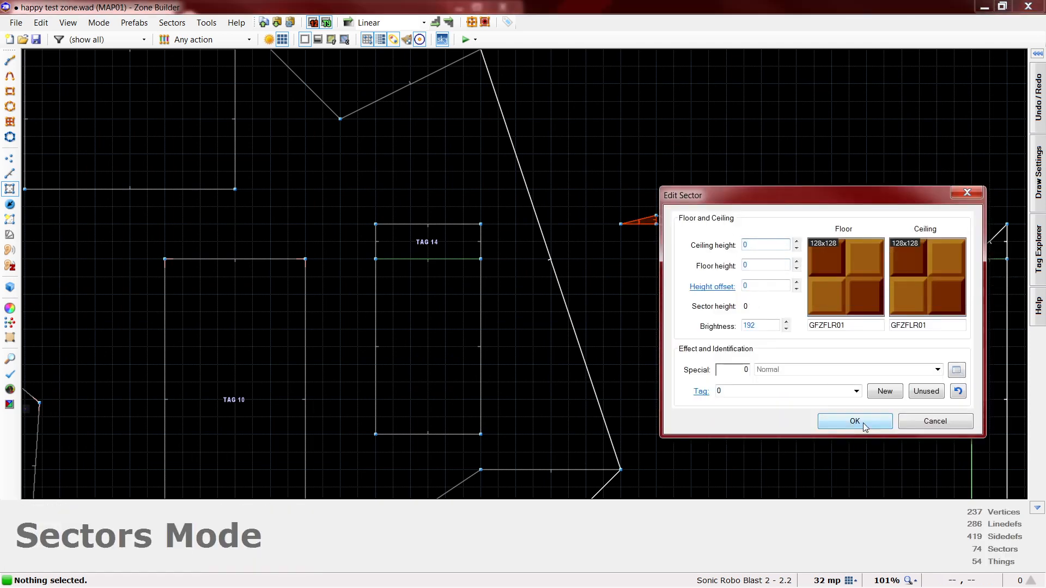
click(864, 423)
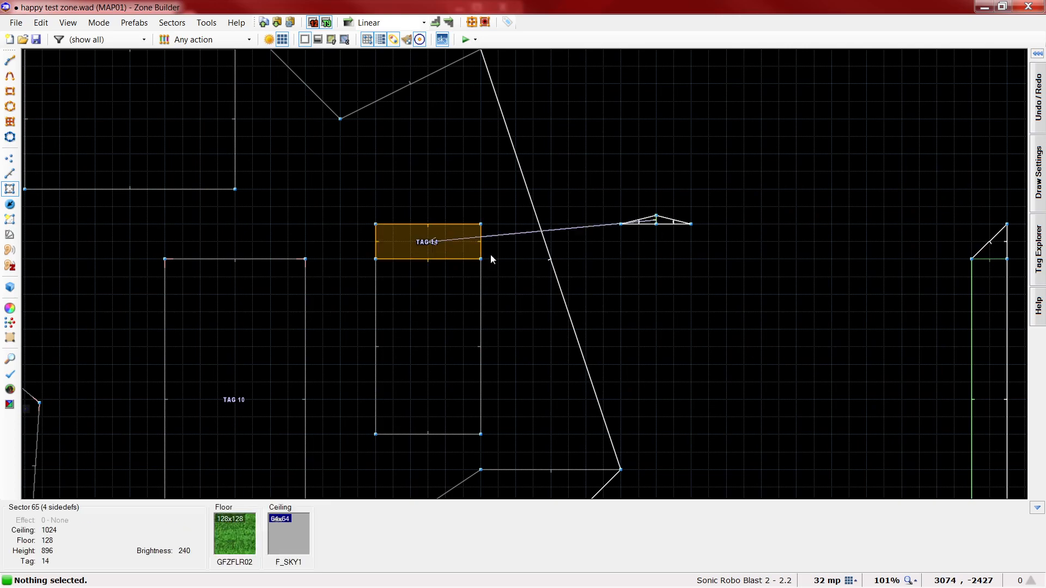
Playtest the map as Sonic, running over the grassy slopes to check the block, and return to the map editor
key(w)
key(w)
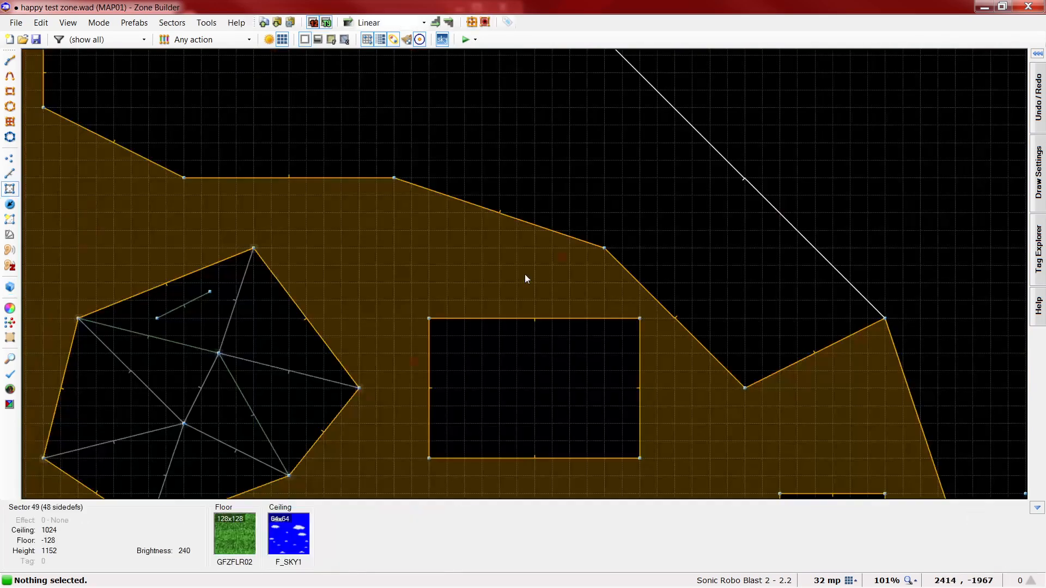
scroll(525, 273, down, 6)
scroll(738, 445, up, 5)
key(F9)
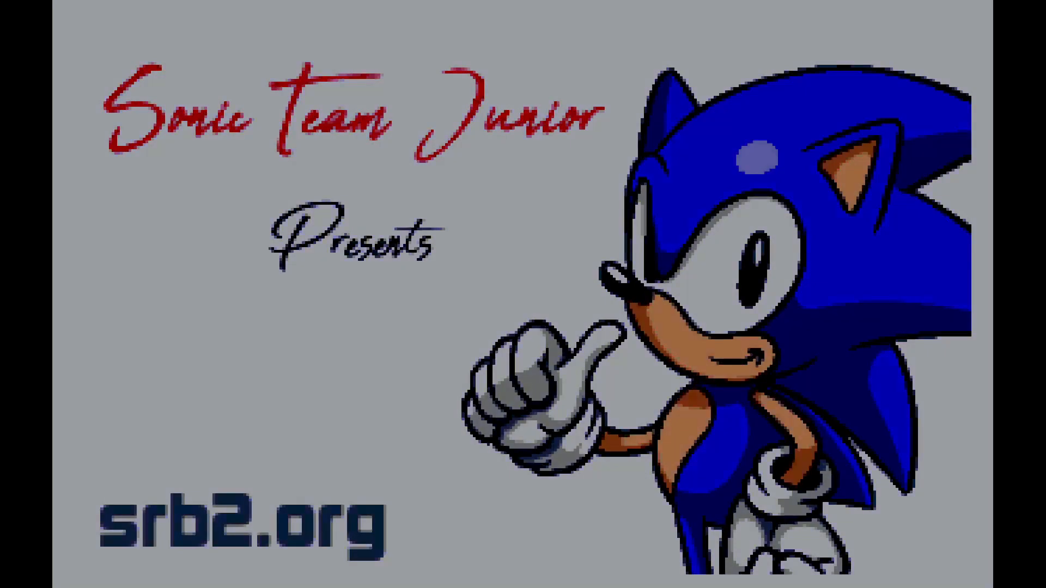
key(F11)
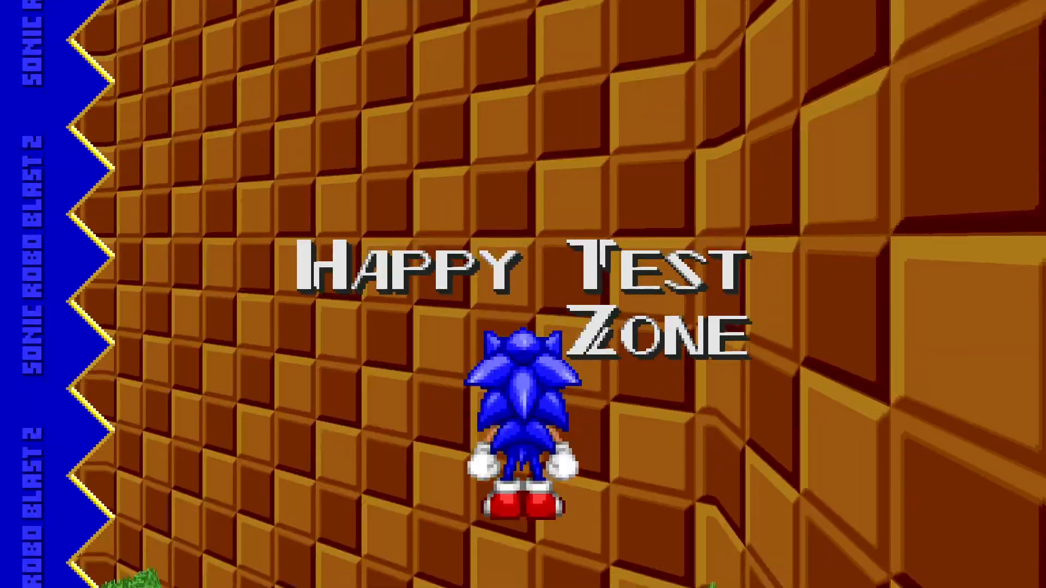
key(a)
key(space)
key(w)
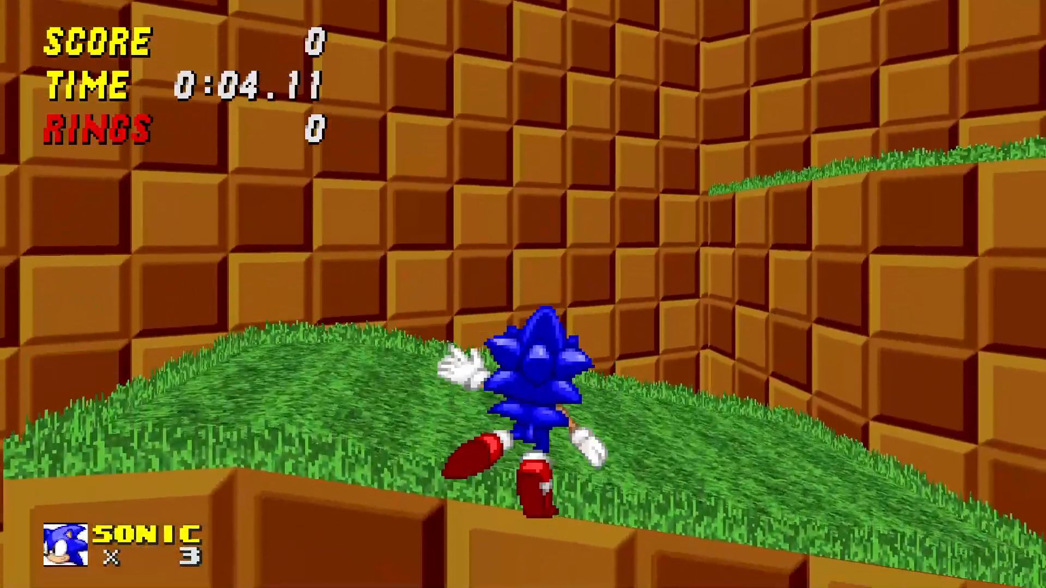
key(d)
key(w)
key(d)
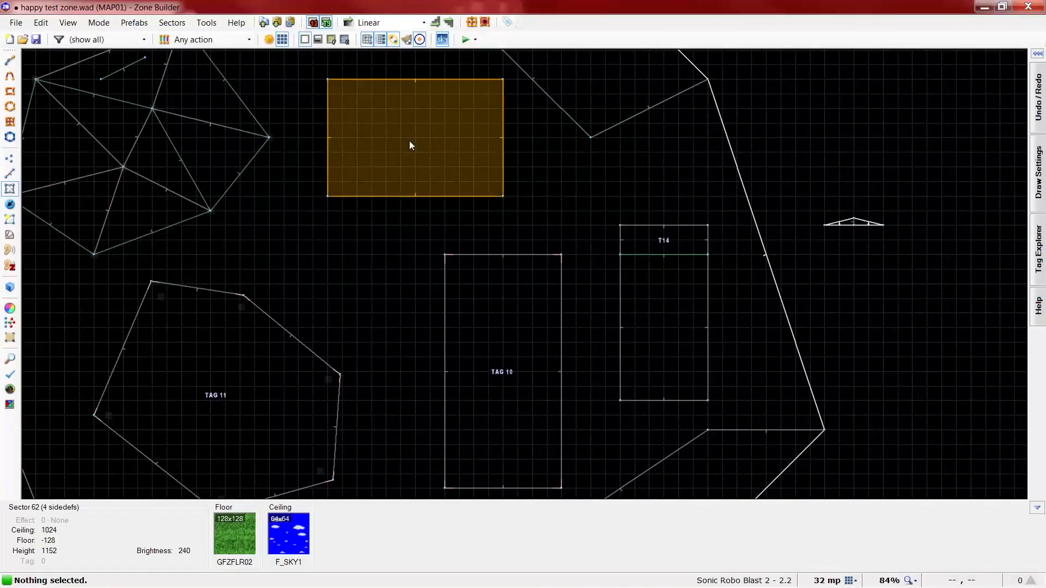
Review the Dynamic flag in the properties of the action 700 linedef between the block's end strip and long sector
key(l)
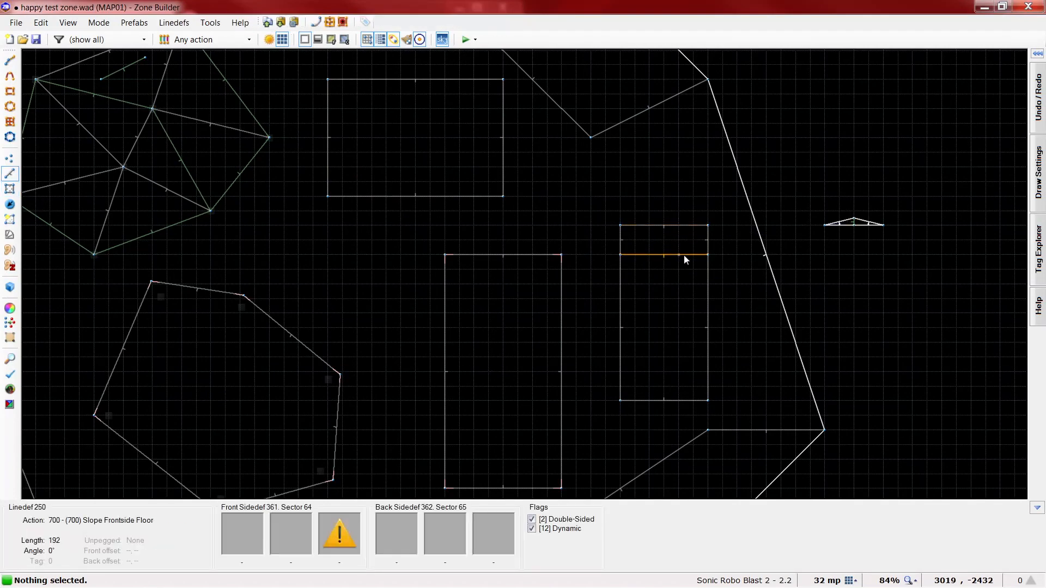
right_click(684, 255)
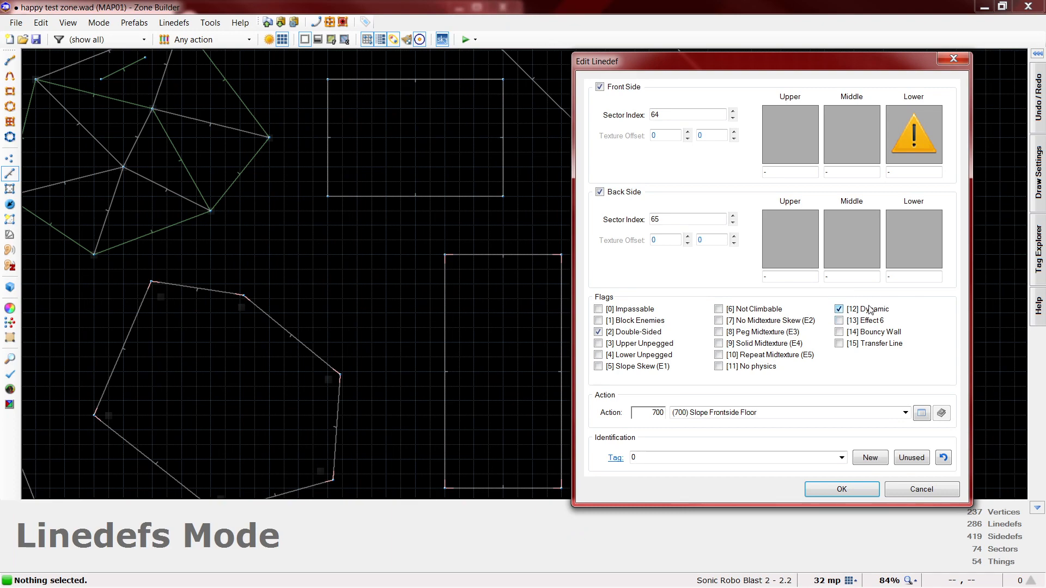
click(852, 493)
Playtest the map as Sonic, jumping onto the grassy slopes to check the block, return to the editor and undo the last linedef edit
scroll(569, 137, down, 5)
scroll(655, 248, up, 3)
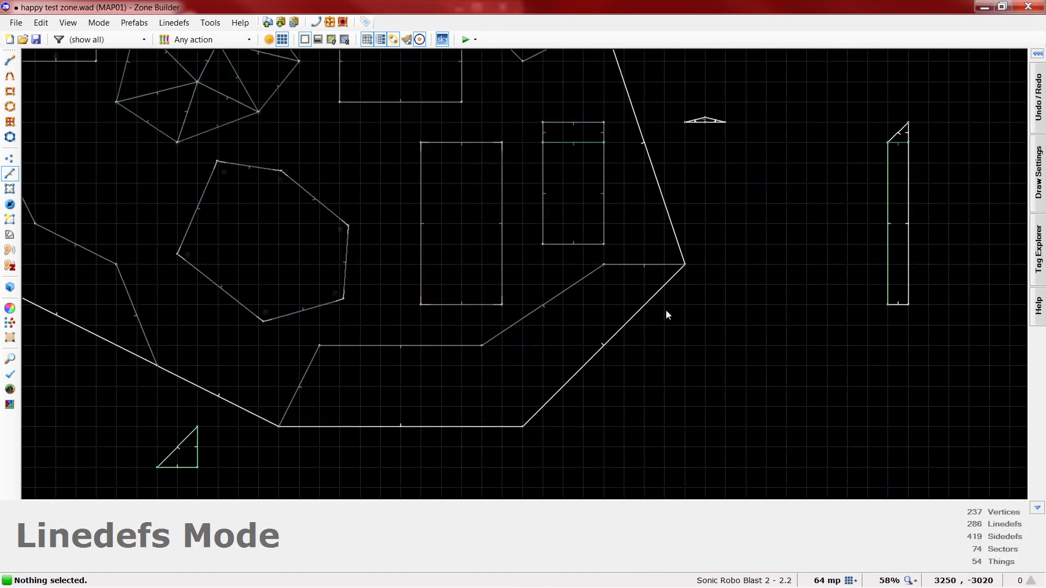
key(F9)
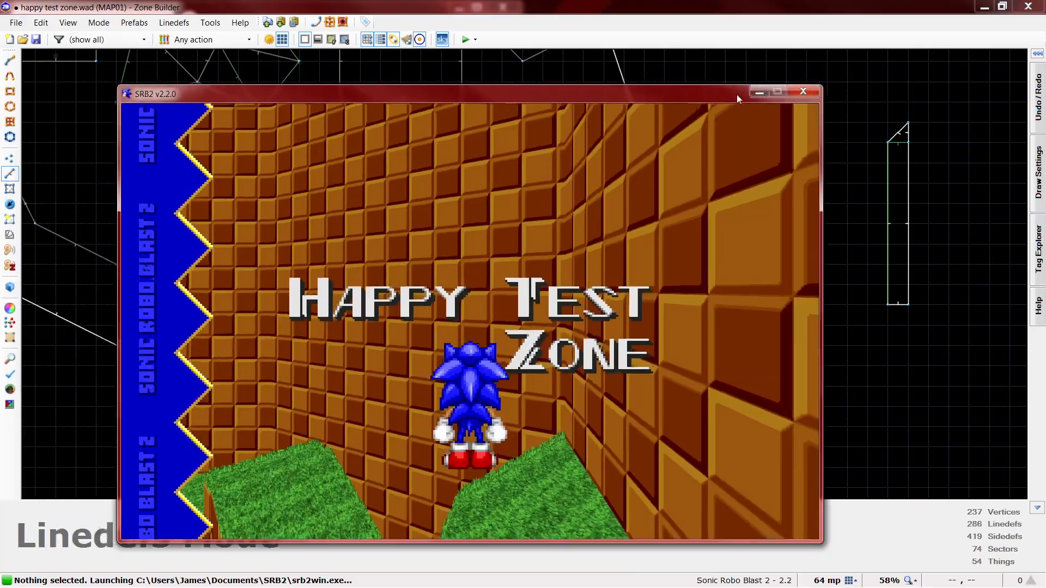
key(a)
key(space)
key(w)
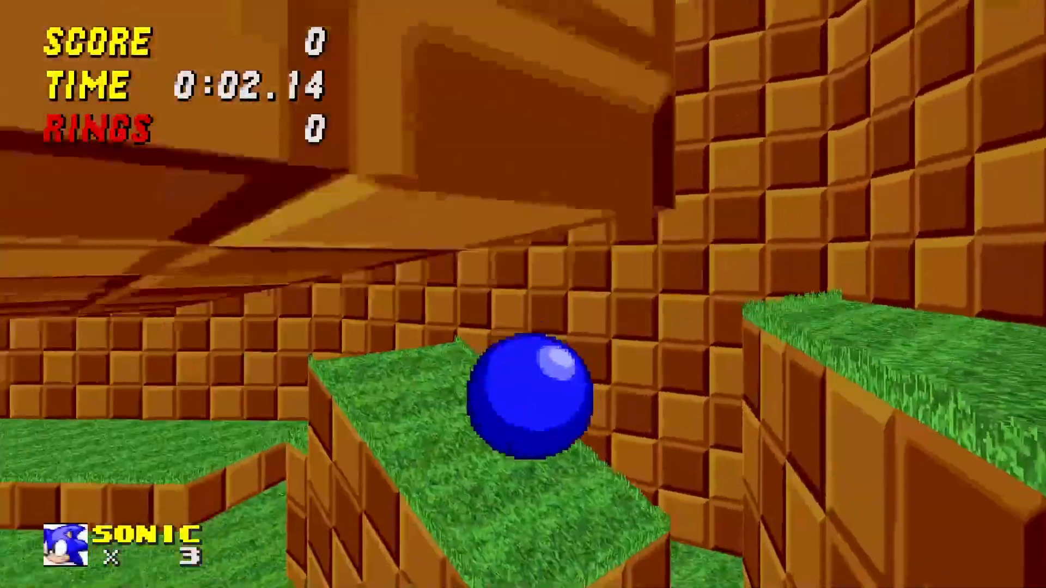
key(space)
key(a)
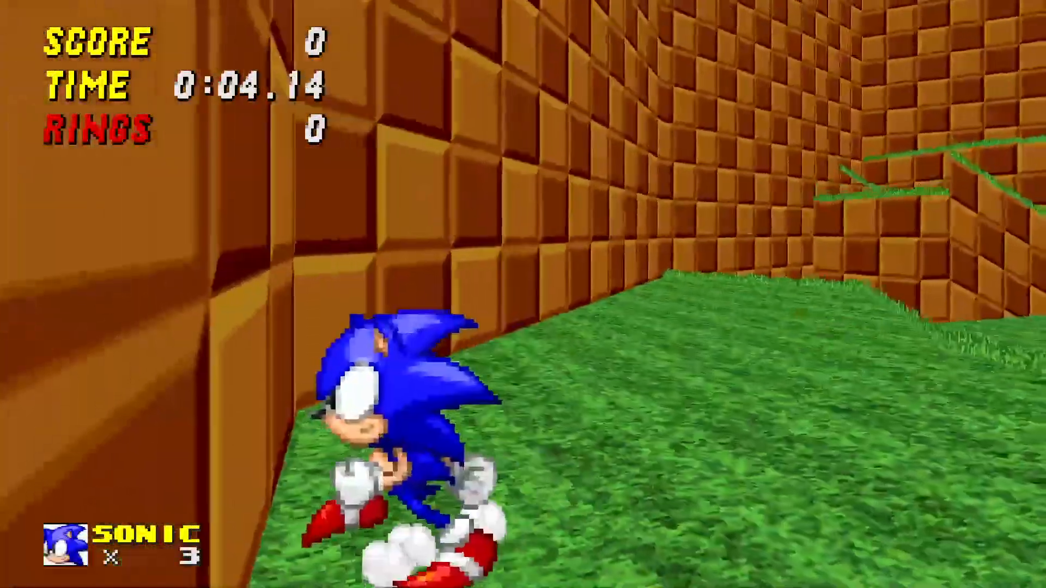
key(d)
key(w)
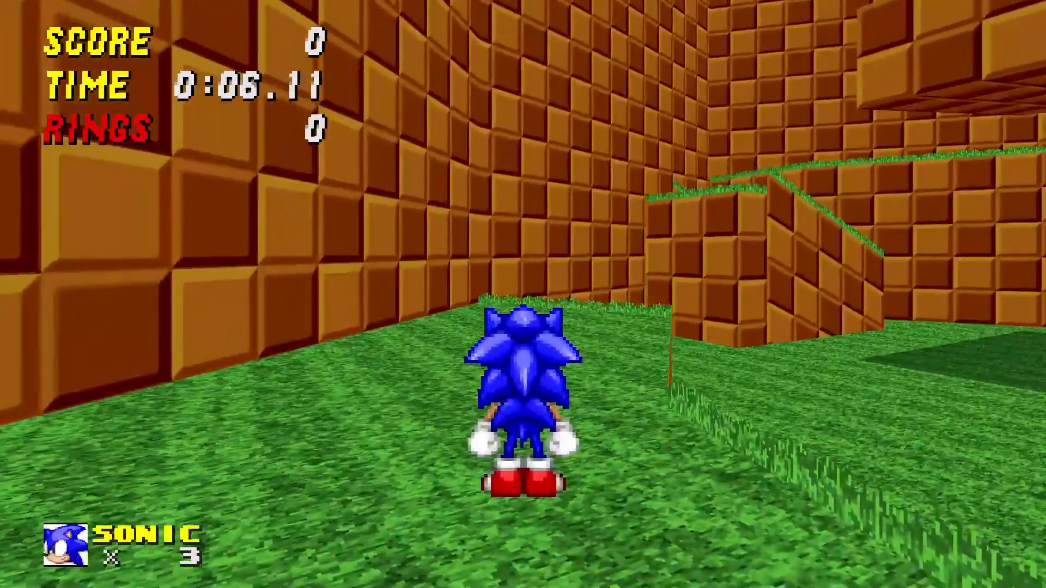
key(alt+F4)
key(ctrl+z)
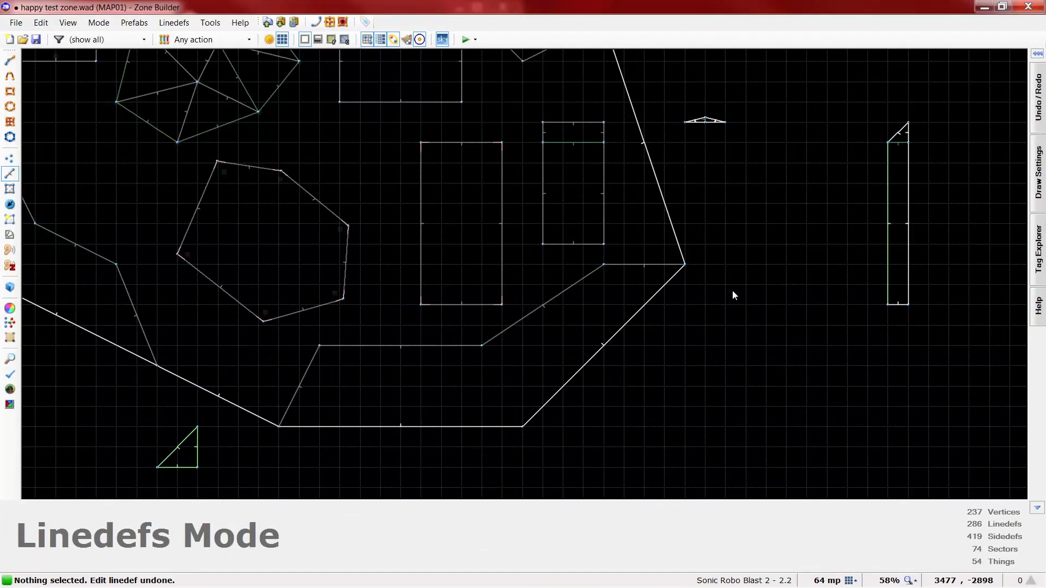
scroll(711, 411, down, 3)
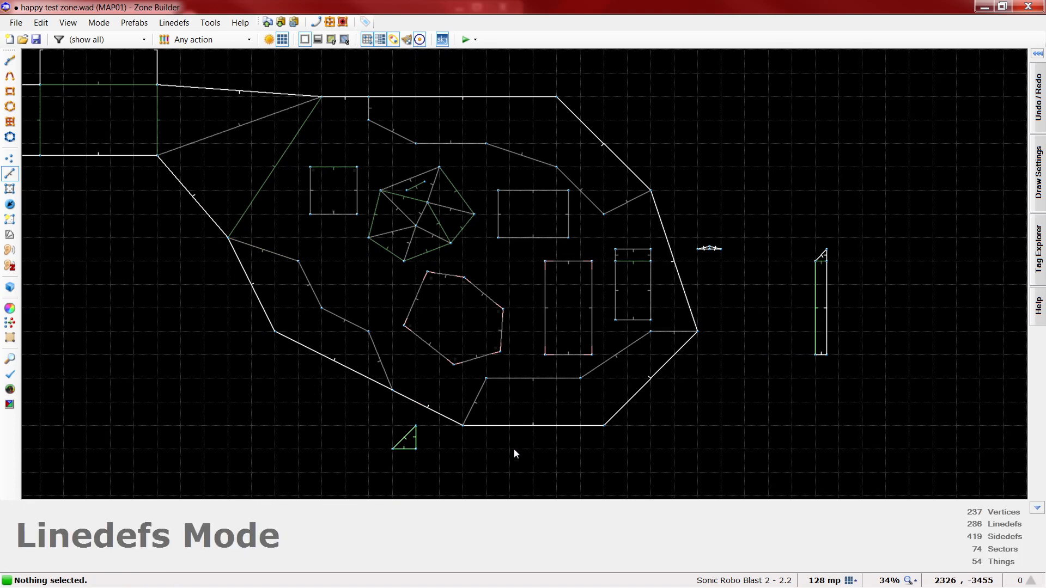
scroll(716, 238, up, 2)
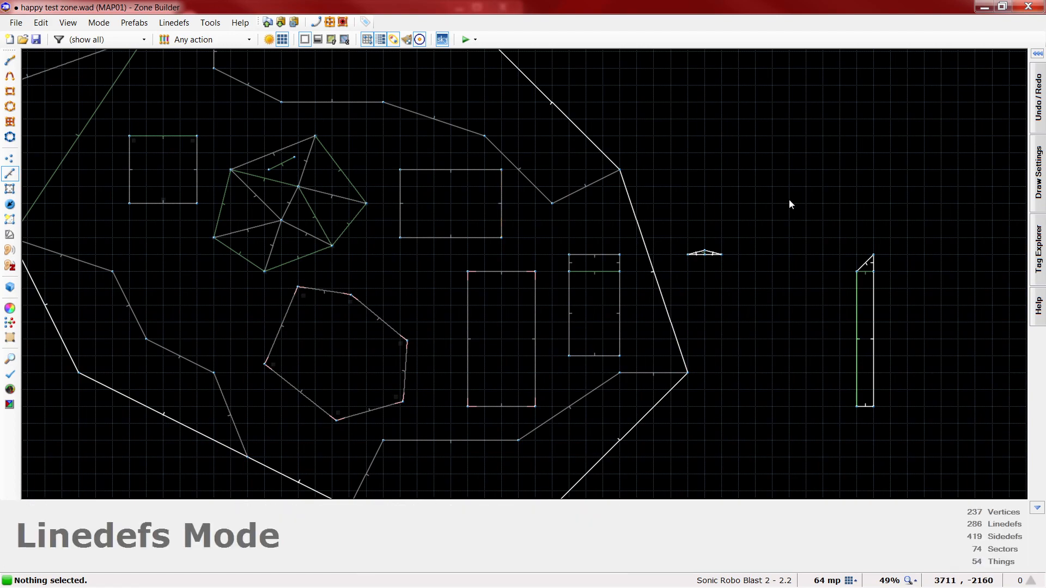
scroll(747, 186, down, 1)
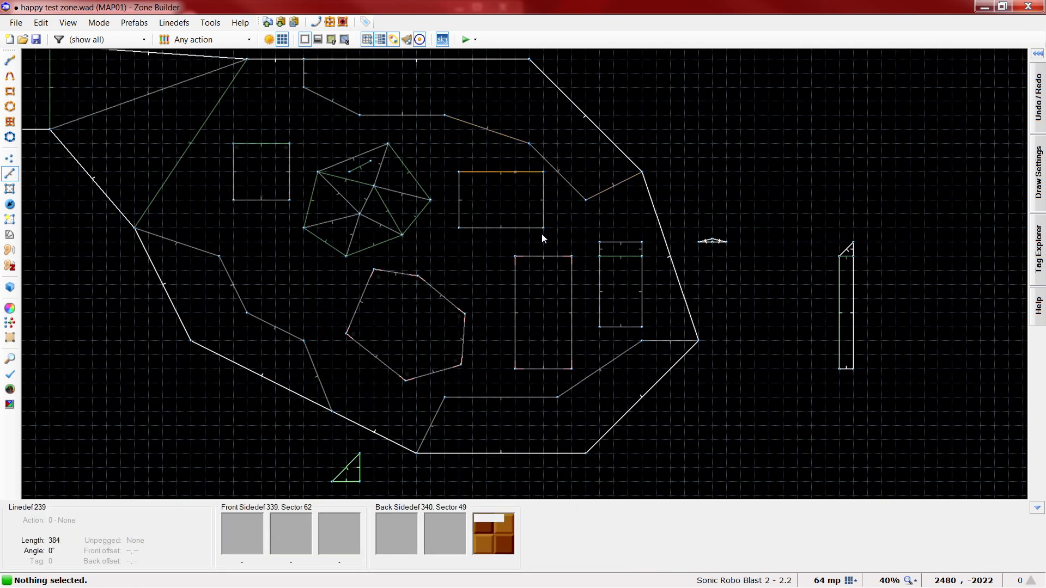
scroll(568, 148, down, 3)
scroll(474, 221, up, 3)
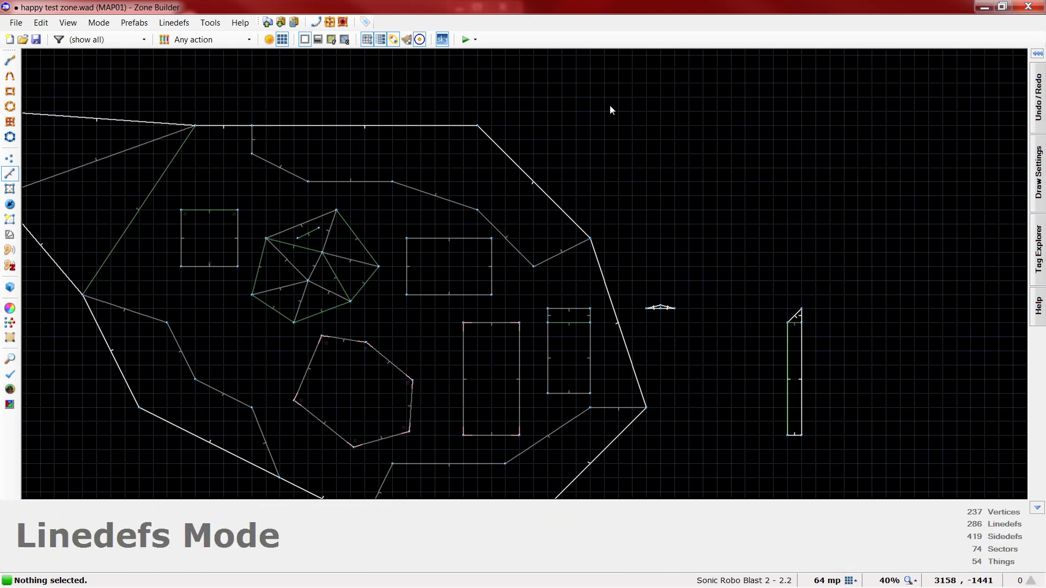
scroll(554, 212, down, 2)
scroll(724, 295, up, 3)
scroll(515, 241, up, 2)
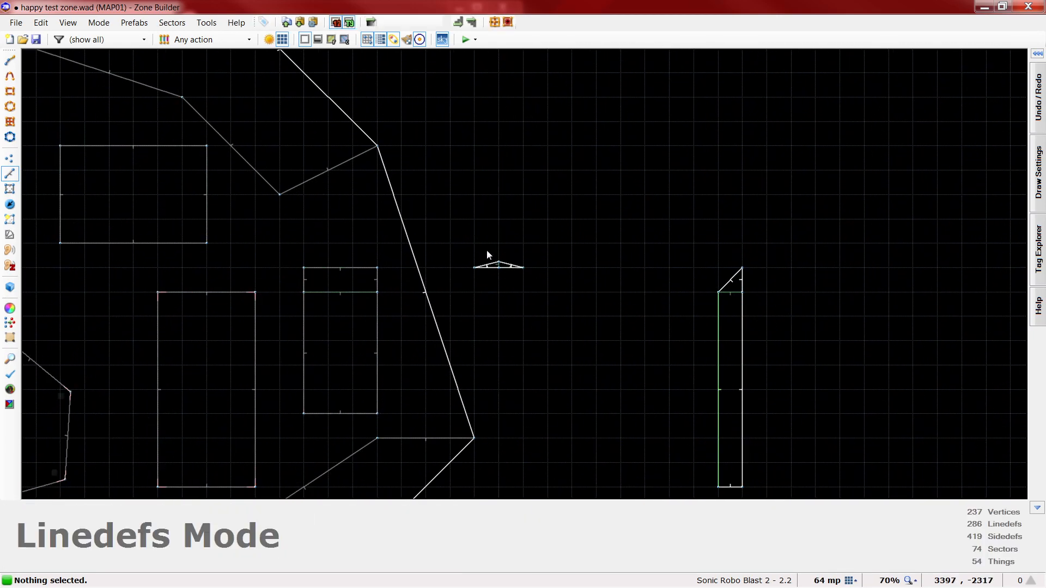
Copy the two small Continuous Floor Mover control sectors outside the room and paste them east of the long, narrow control sector
key(s)
drag(462, 246, 610, 309)
scroll(384, 140, down, 1)
key(ctrl+c)
key(ctrl+v)
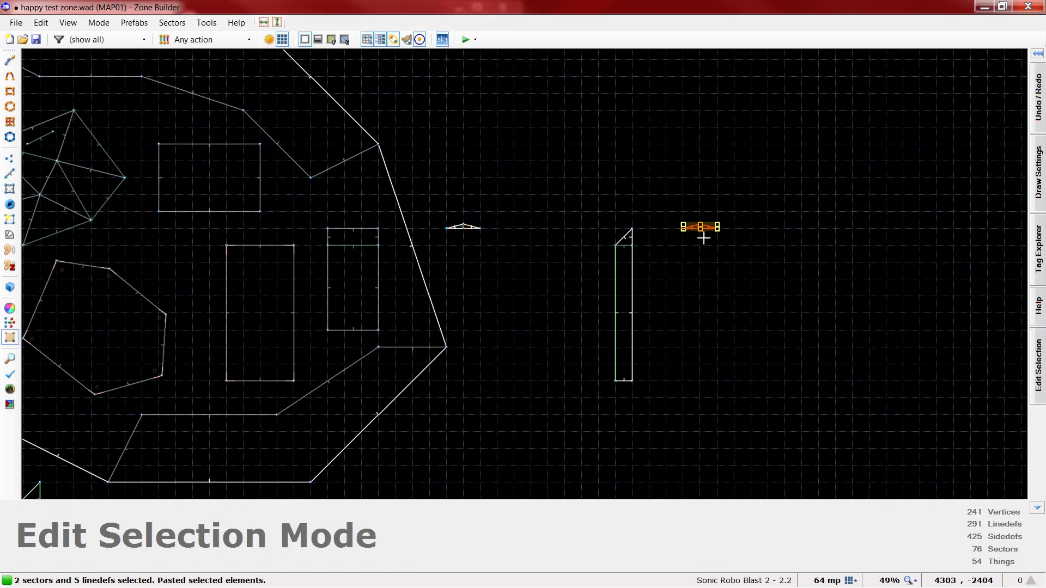
click(703, 238)
scroll(705, 265, up, 1)
key(Return)
Set the floor height to 192 and the ceiling height to 320 in the western pasted control sector
scroll(677, 194, up, 3)
drag(677, 201, 714, 303)
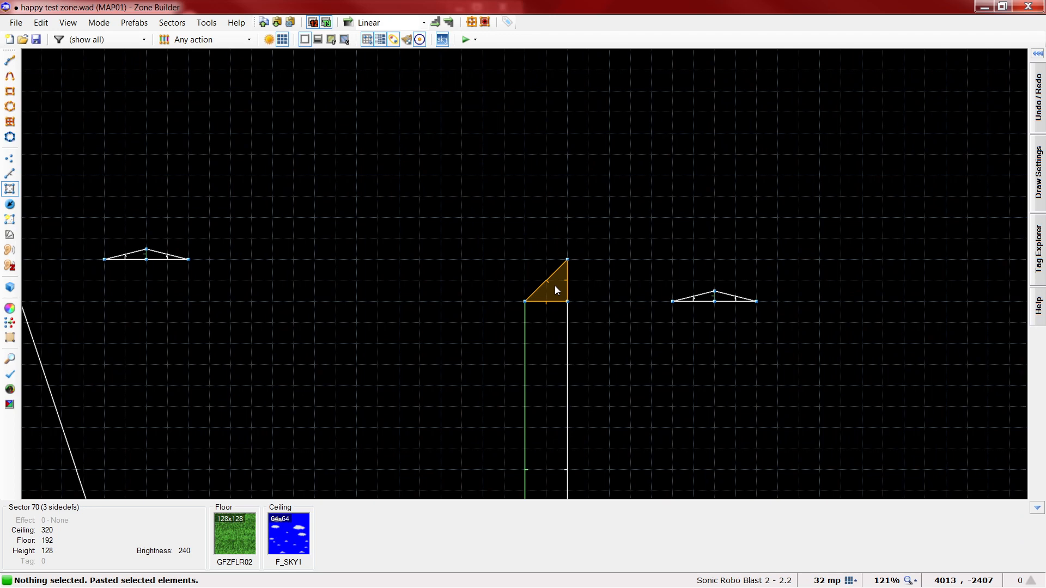
right_click(702, 301)
double_click(753, 264)
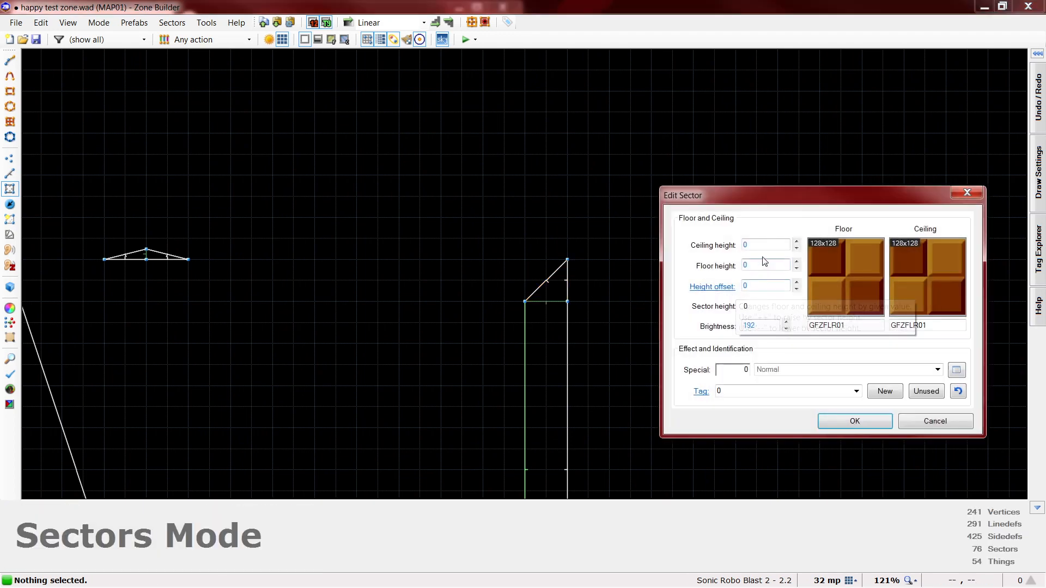
text(192)
double_click(754, 245)
text(320)
key(Return)
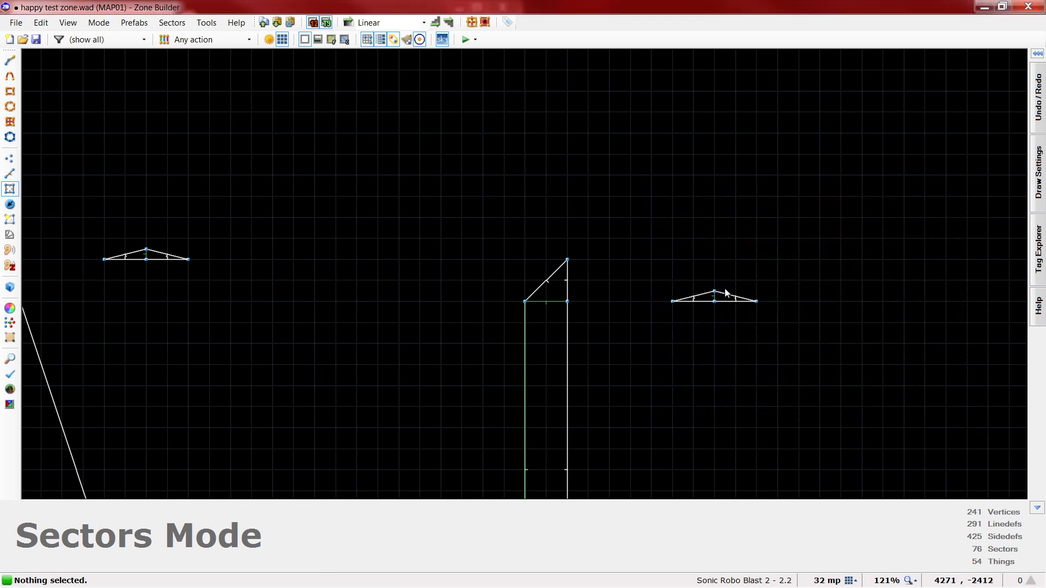
Set the eastern pasted control sector's floor height to 192 and ceiling height to 320, and add a height offset
right_click(723, 299)
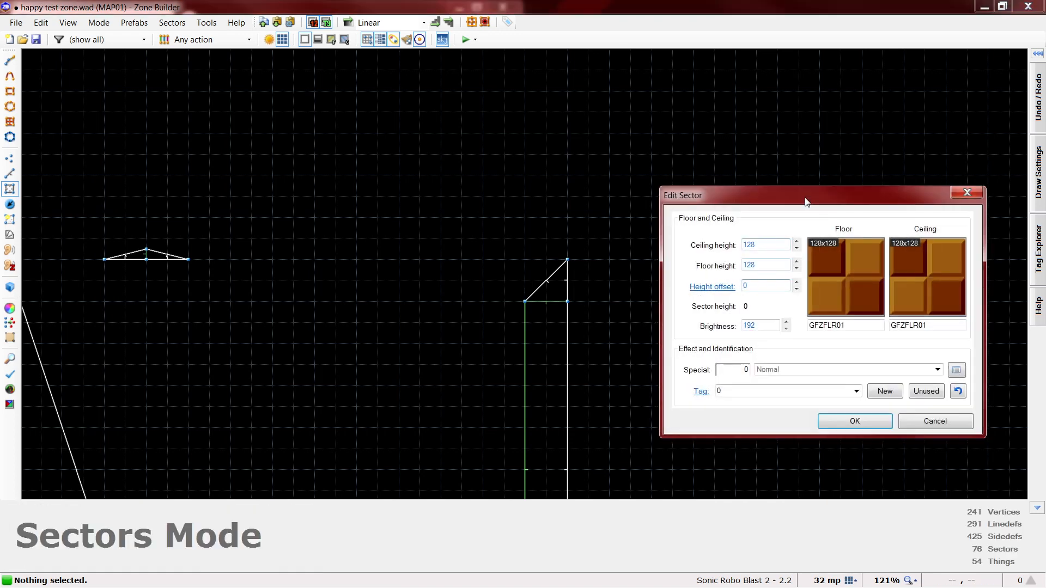
double_click(780, 265)
text(152)
double_click(770, 244)
text(320)
key(Return)
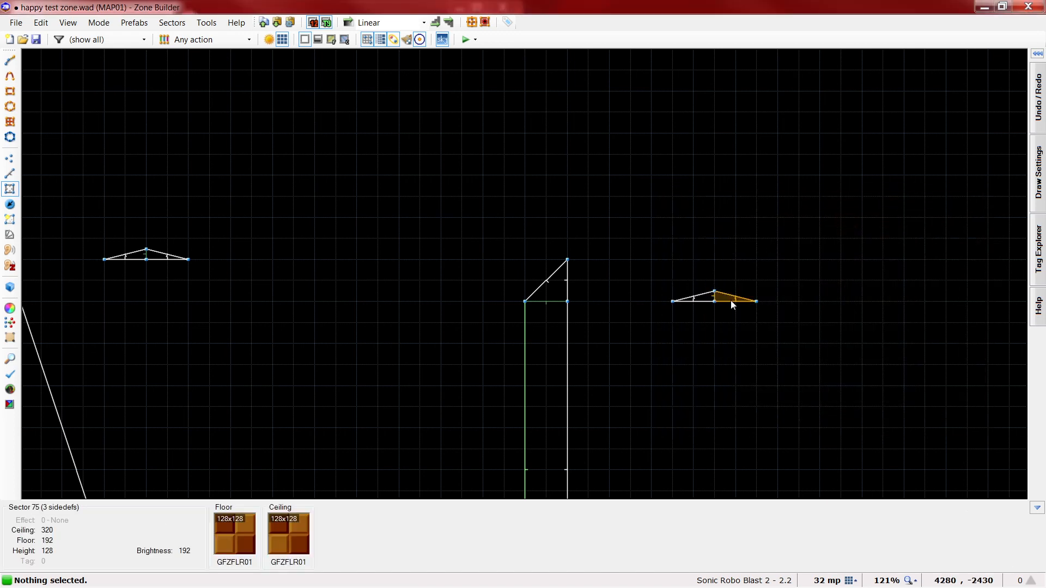
right_click(731, 300)
double_click(757, 287)
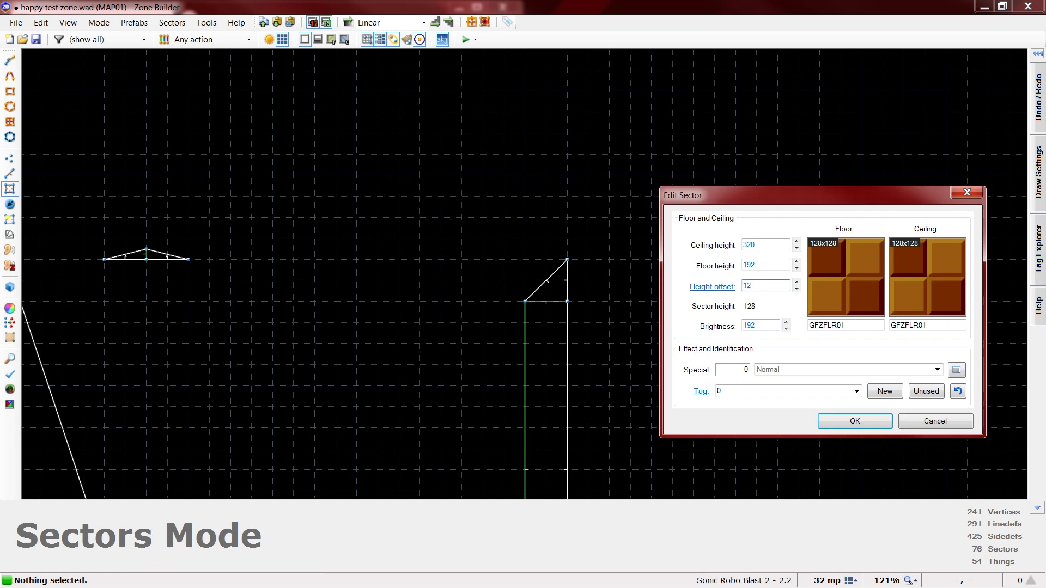
key(Return)
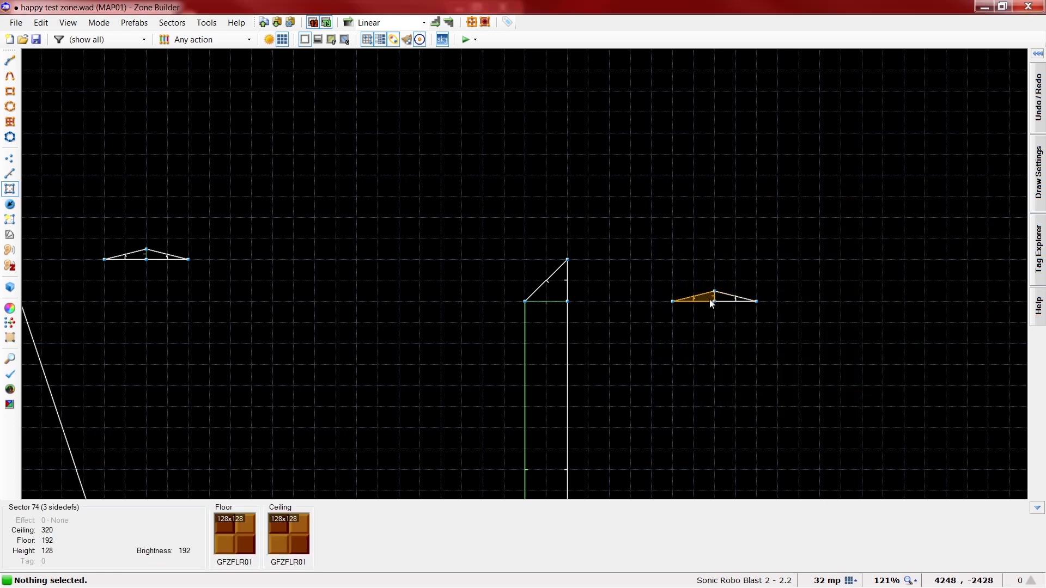
Enable the Dynamic flag on the action 702 linedef between the triangular sector and the long, narrow control sector
key(l)
right_click(557, 302)
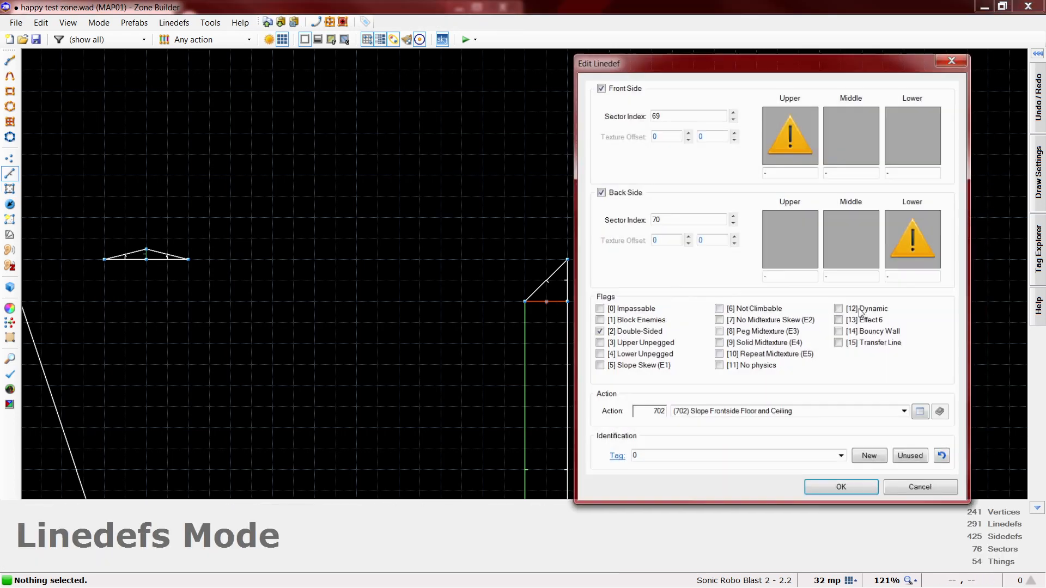
click(842, 490)
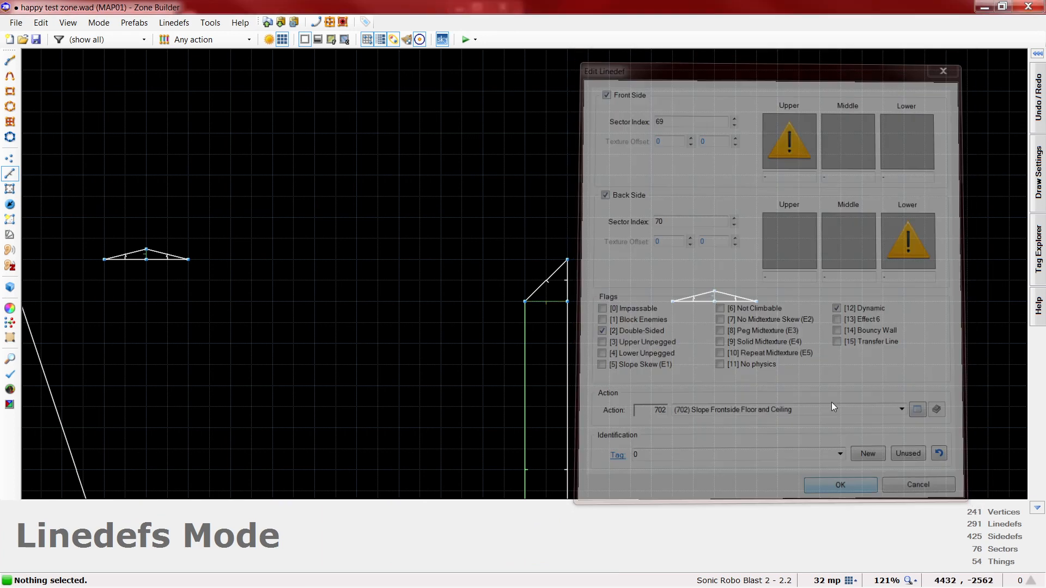
Assign tag 15 to the pasted Continuous Floor Mover linedef and to the triangular sector at the north end of the narrow control sector
right_click(717, 298)
click(823, 488)
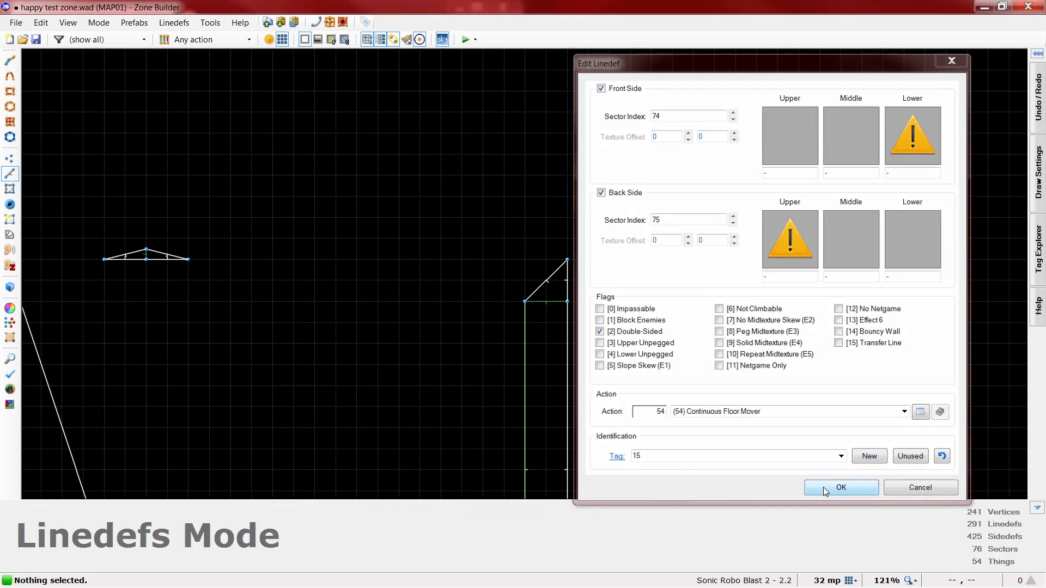
key(s)
right_click(557, 285)
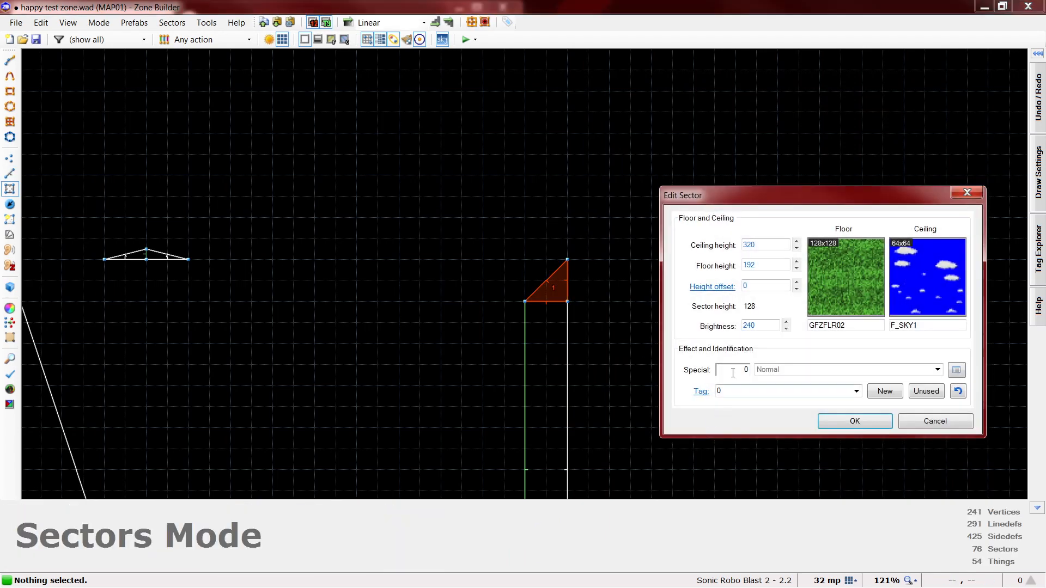
click(736, 391)
key(Return)
Playtest the map as Sonic, turning around on the starting slope to view the sloped platform, and return to the map editor
scroll(743, 332, down, 8)
scroll(635, 345, up, 4)
key(F9)
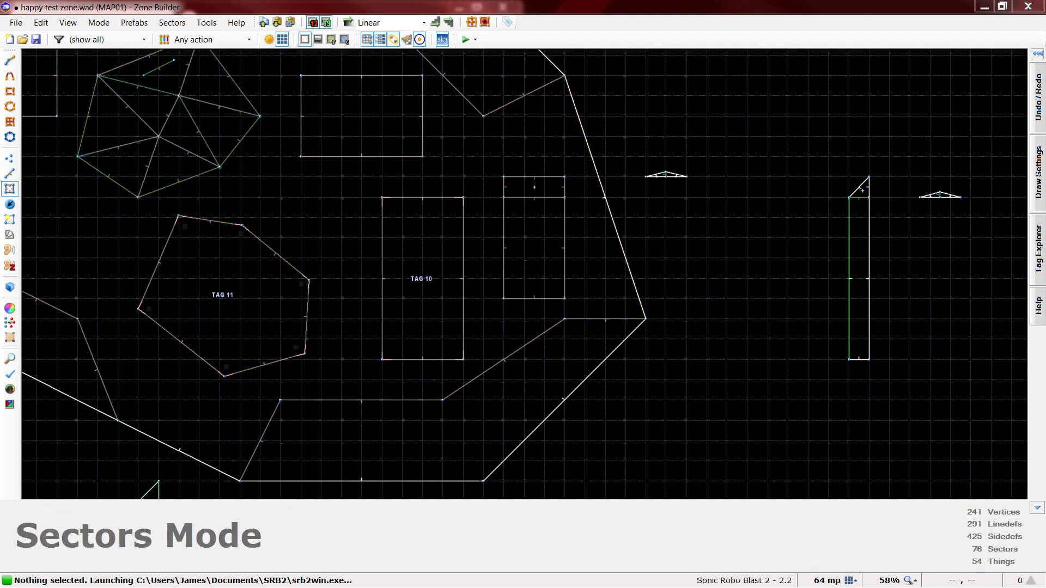
key(a)
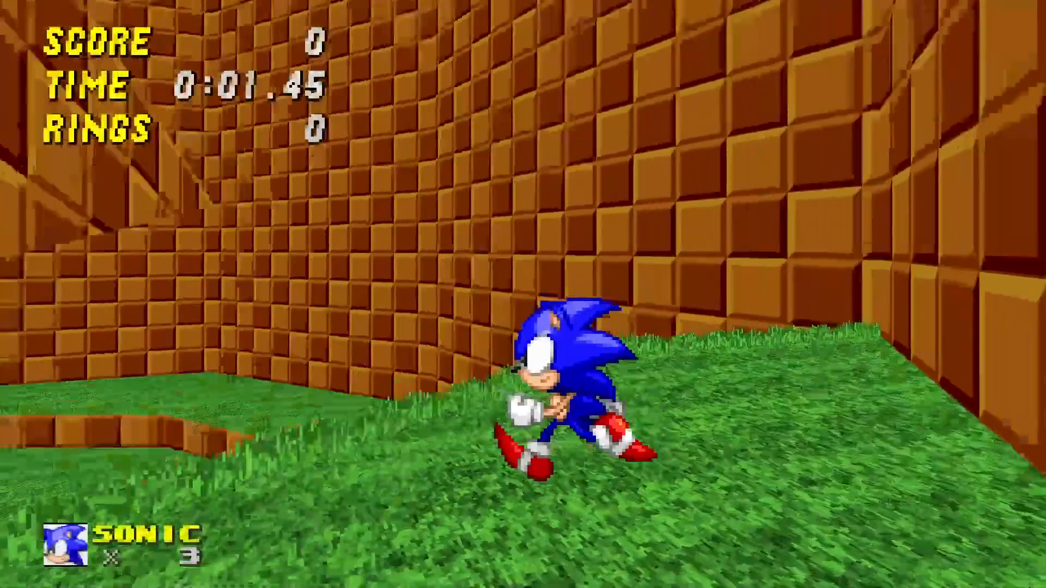
key(d)
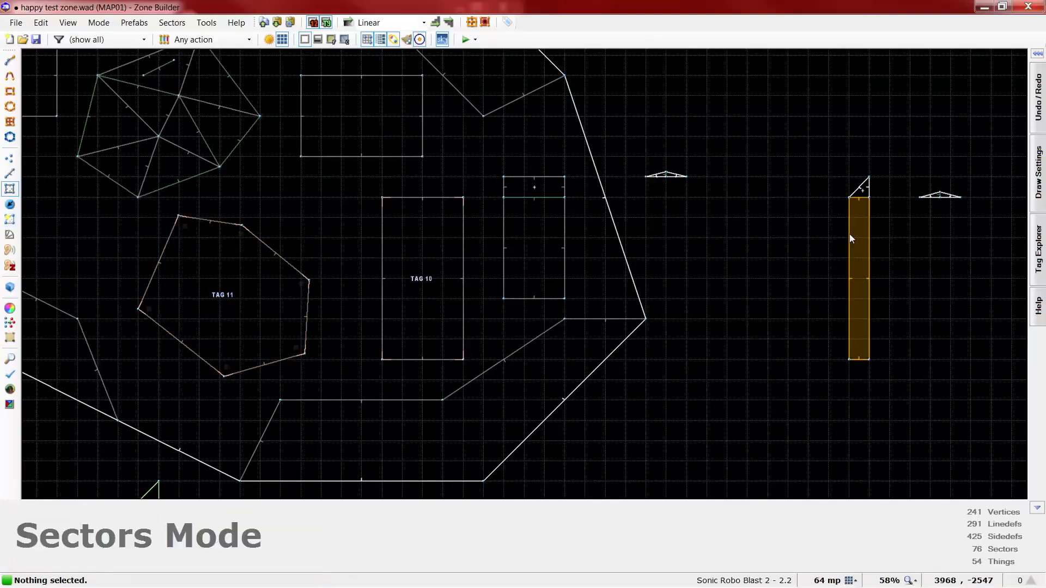
Review the action in the properties of the tag 15 Continuous Floor Mover linedef and accept its settings
scroll(555, 315, down, 3)
scroll(780, 213, up, 6)
key(l)
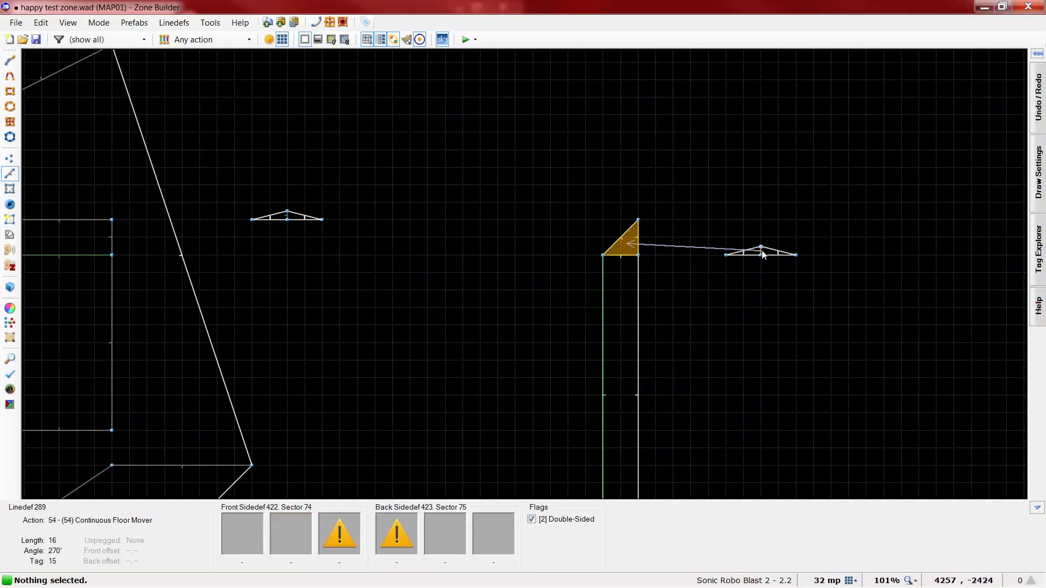
right_click(762, 251)
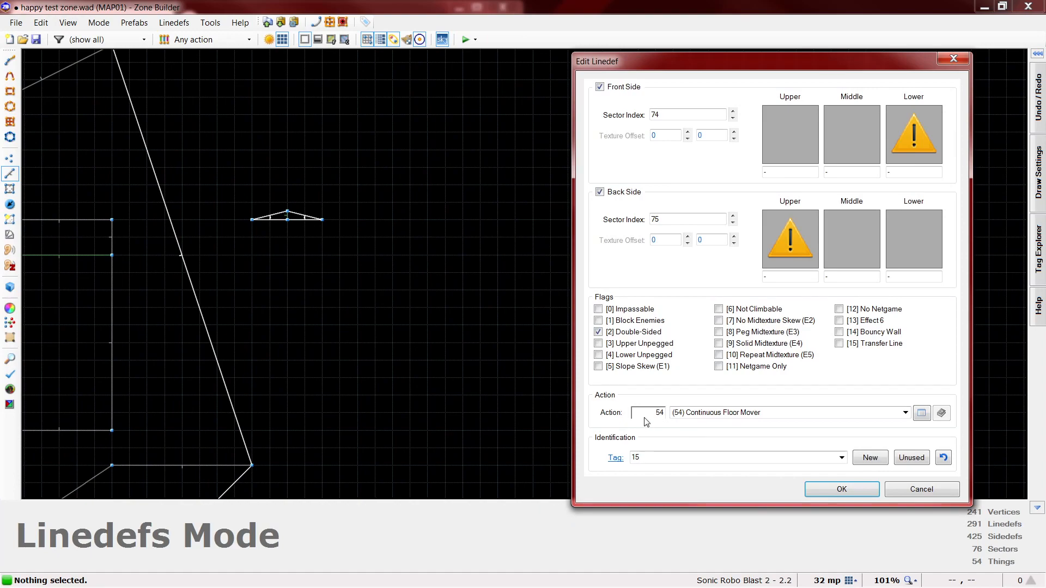
scroll(645, 415, down, 2)
scroll(646, 413, up, 3)
click(842, 489)
Playtest the map again, running and jumping around the grassy slopes to examine the raised platform's movement, and return to the editor
scroll(839, 238, down, 3)
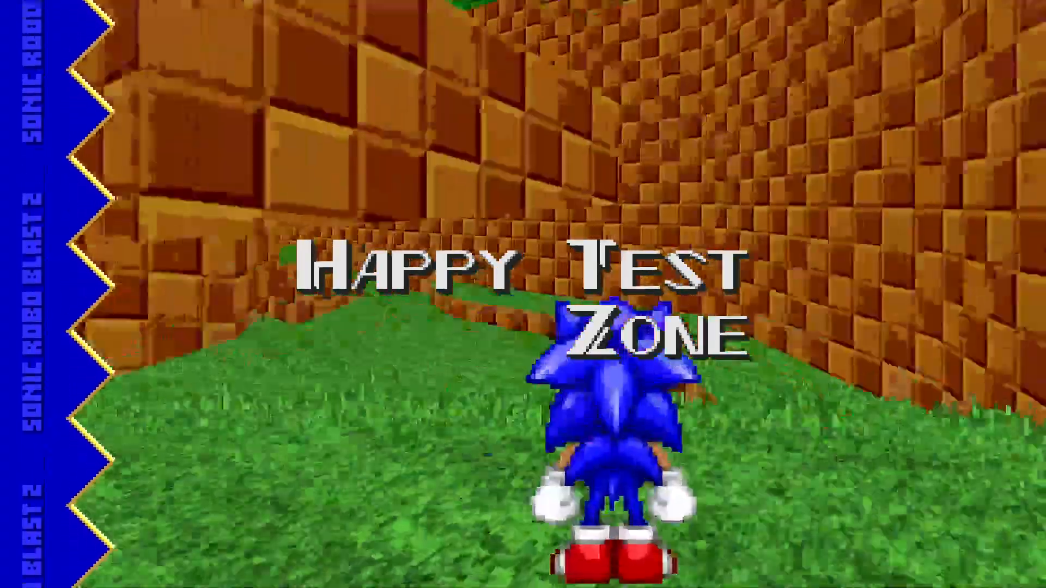
key(d)
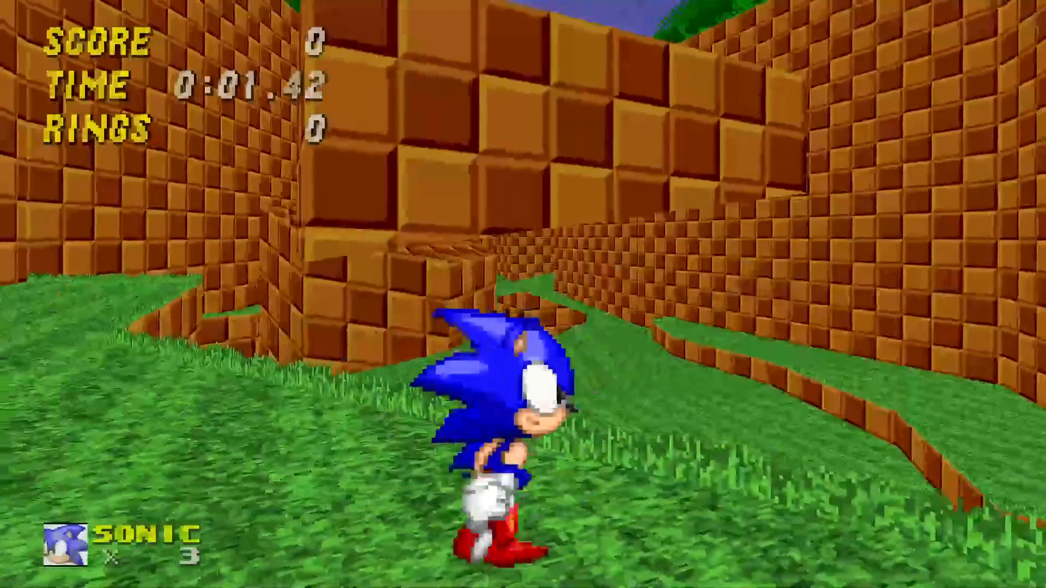
key(w)
key(a)
key(d)
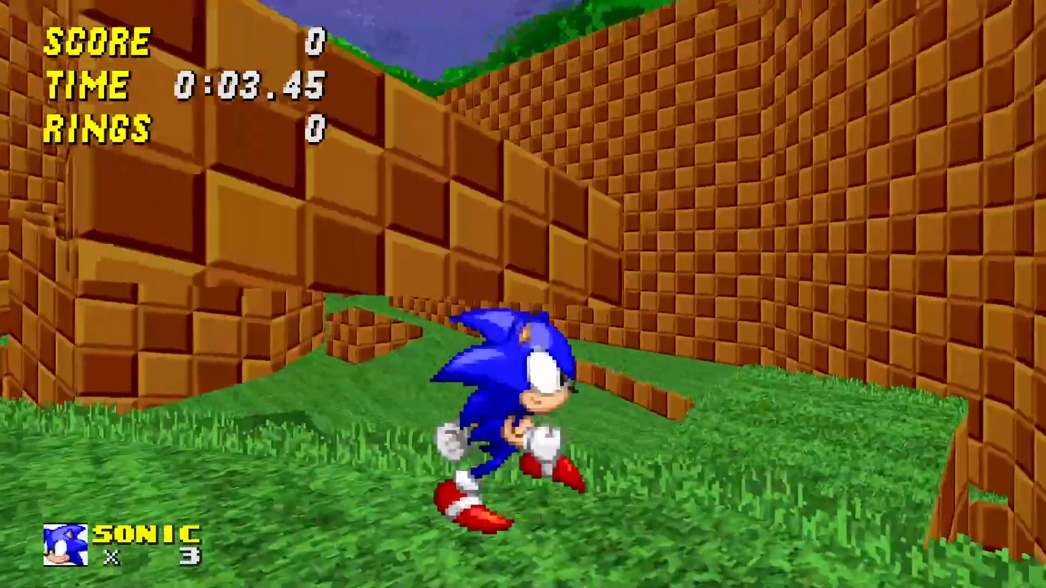
key(a)
key(w)
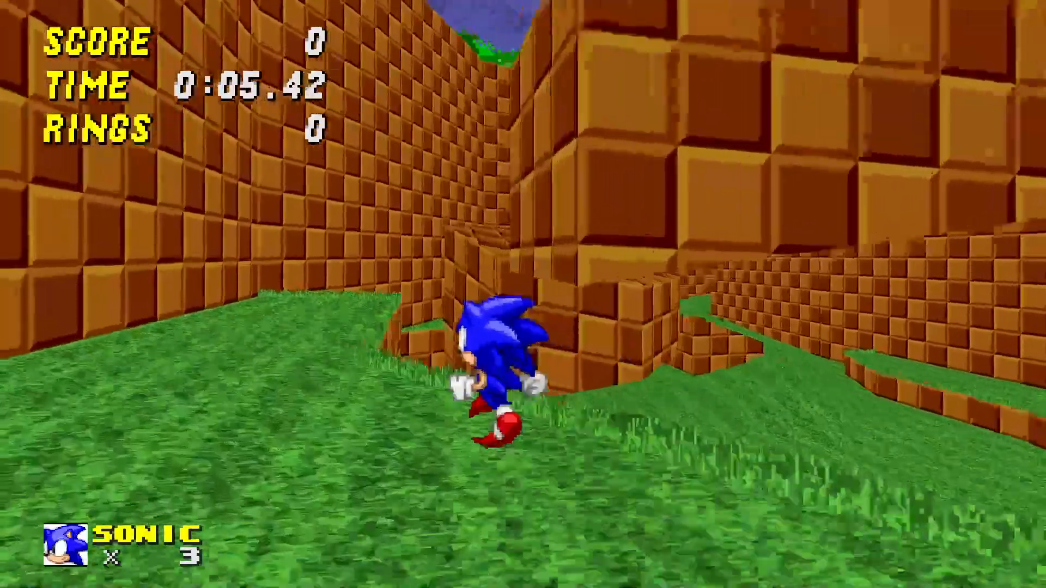
key(space)
key(d)
key(w)
key(a)
key(space)
key(d)
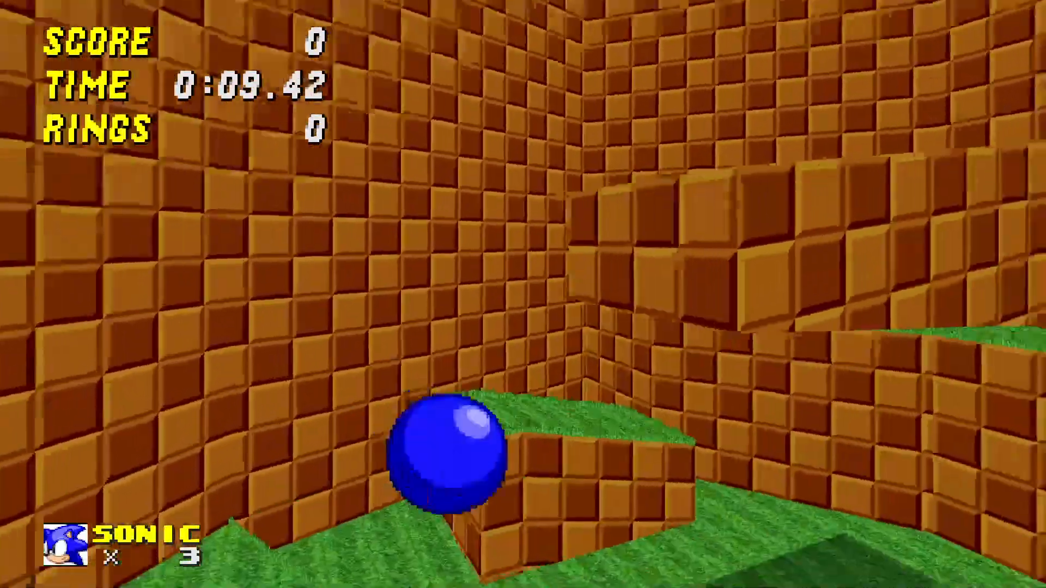
key(w)
key(space)
key(d)
key(d)
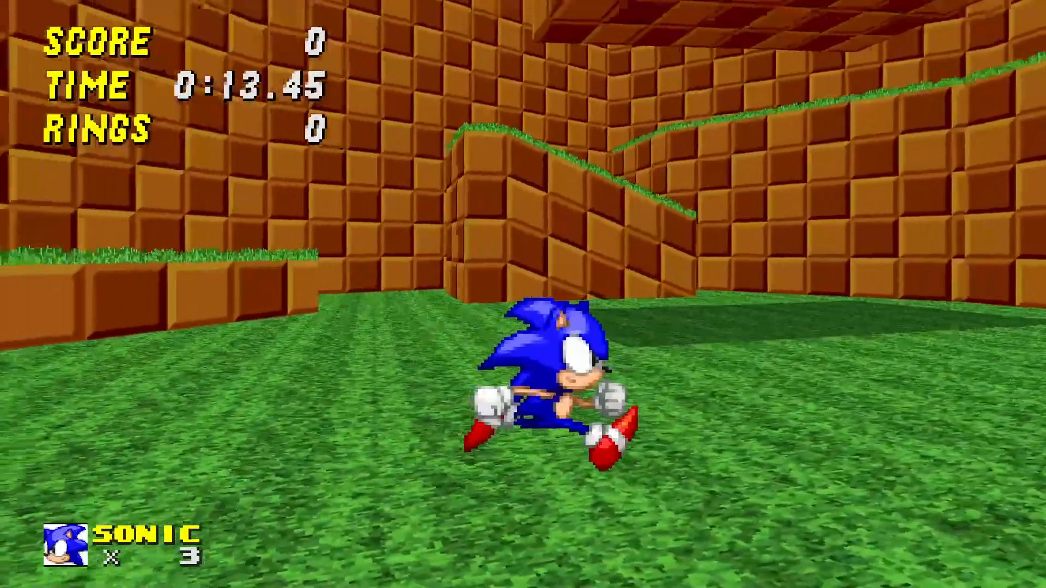
key(w)
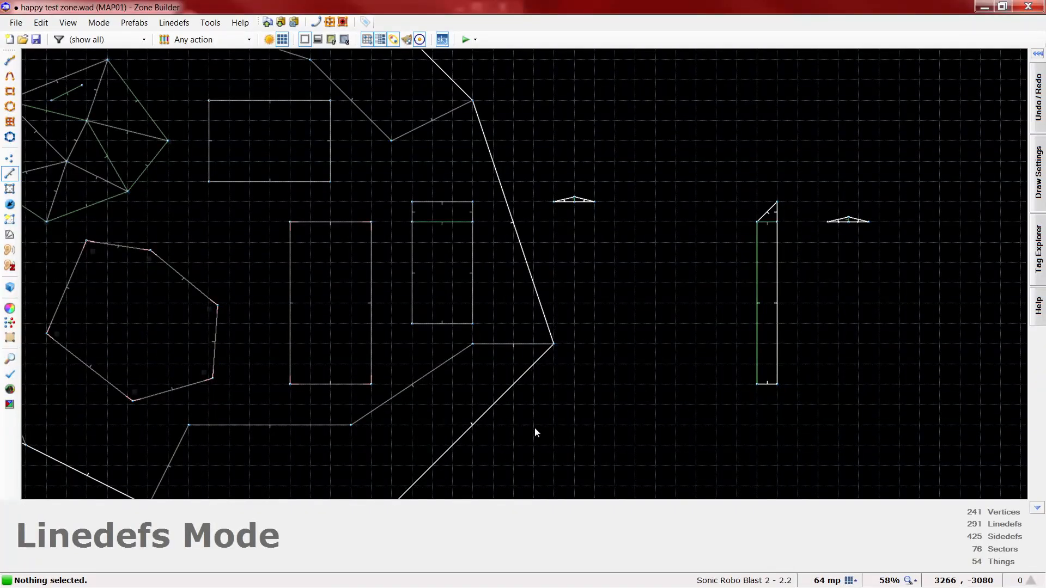
scroll(554, 376, down, 3)
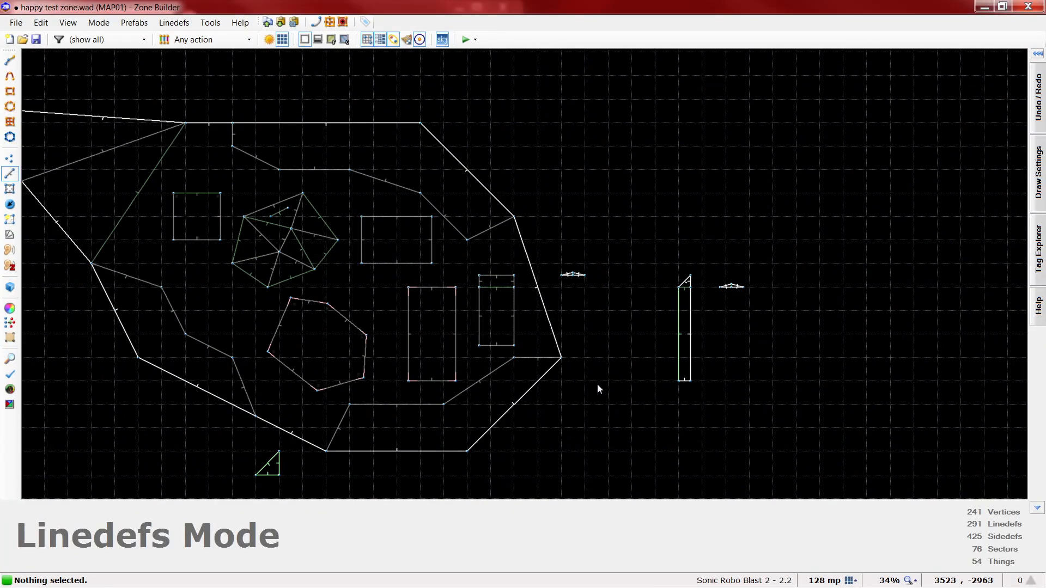
scroll(583, 384, down, 2)
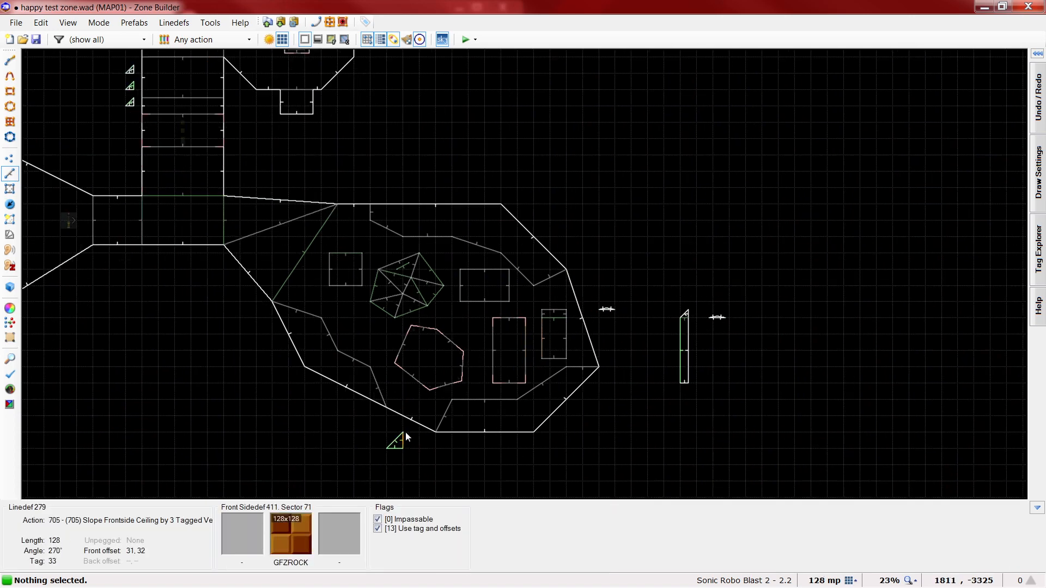
scroll(406, 433, up, 1)
scroll(332, 432, up, 1)
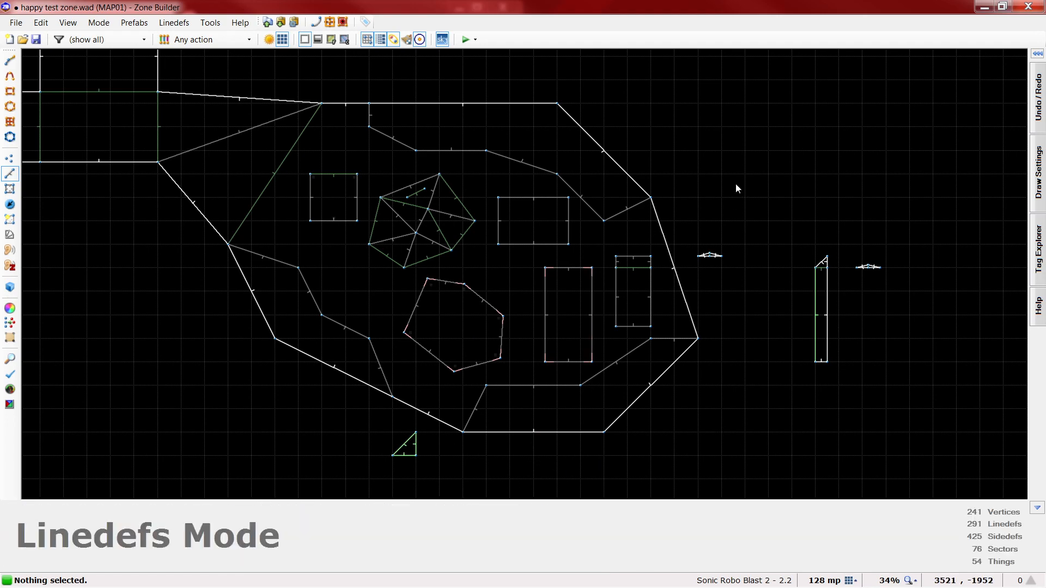
scroll(682, 150, up, 3)
scroll(680, 147, down, 1)
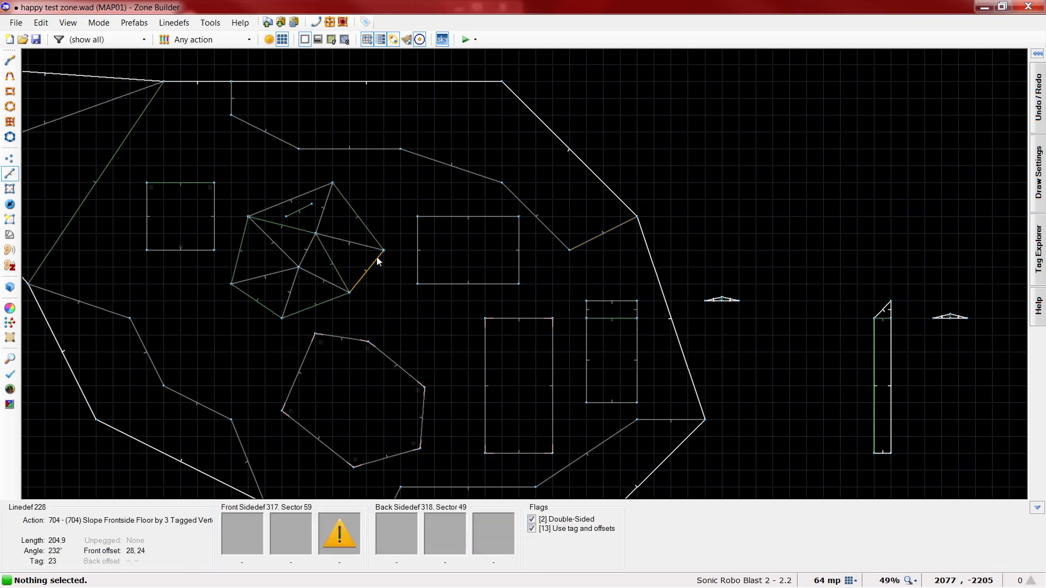
Check the Peg Midtexture flag on the north linedef of the rectangular sector east of the pentagonal hill and accept its properties
scroll(467, 268, up, 2)
key(t)
scroll(462, 324, up, 4)
scroll(413, 329, up, 2)
scroll(412, 329, down, 2)
scroll(394, 369, up, 1)
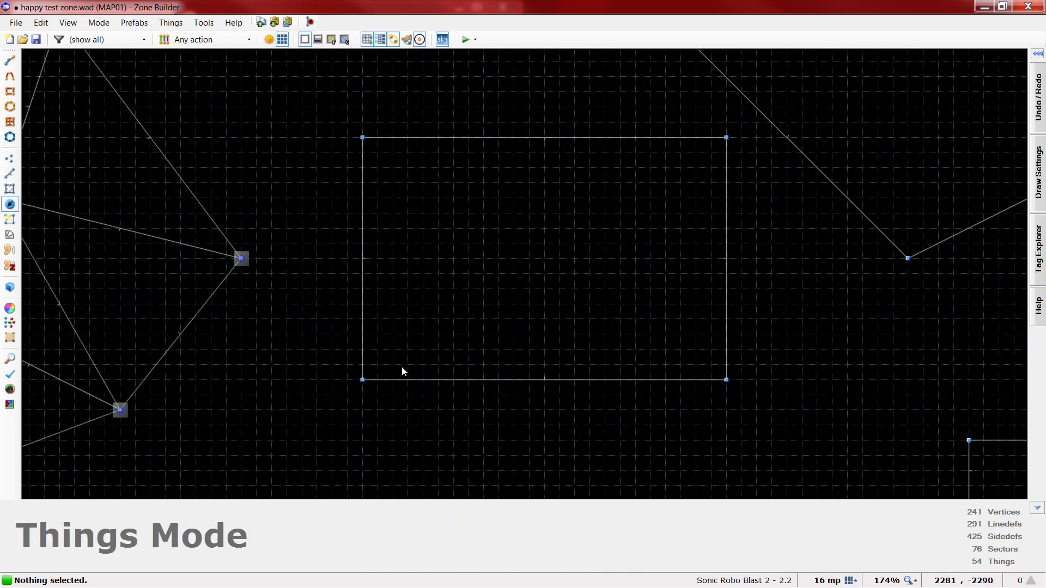
key(l)
right_click(498, 139)
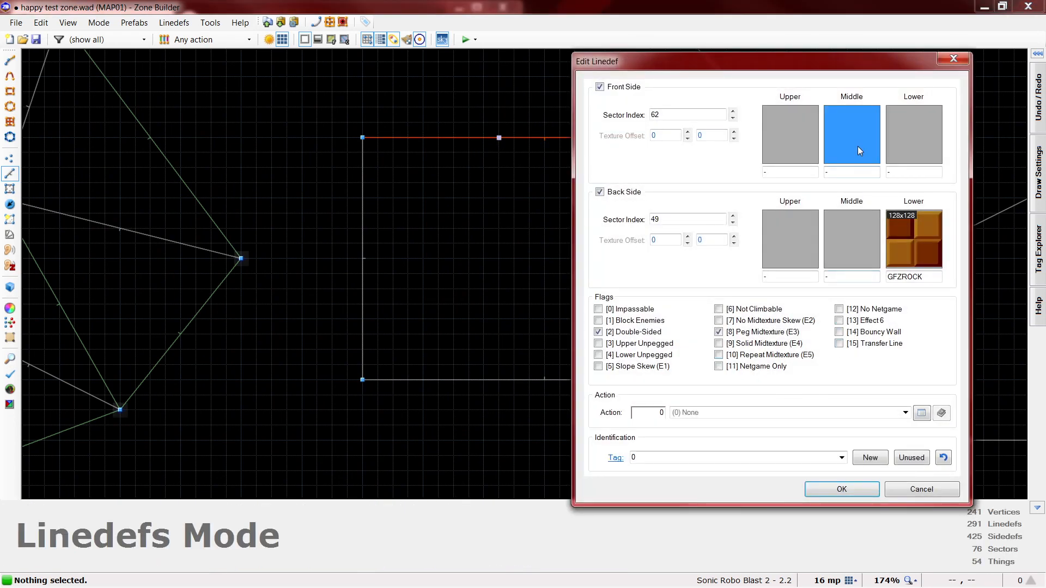
click(759, 334)
click(765, 334)
click(842, 489)
Raise the floor of the rectangular sector to -64 in the 3D view
key(q)
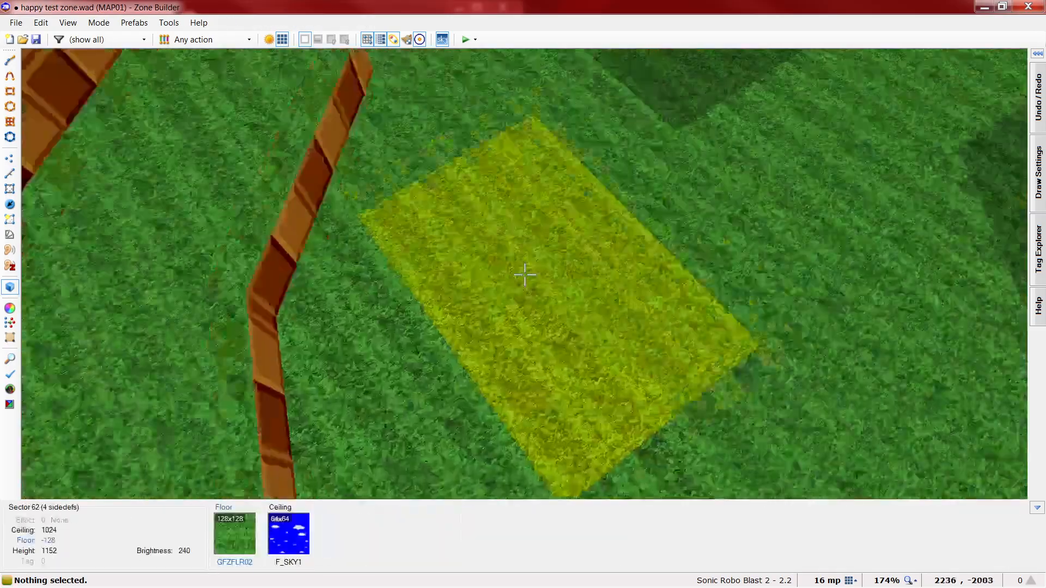
scroll(525, 275, up, 9)
scroll(525, 275, down, 1)
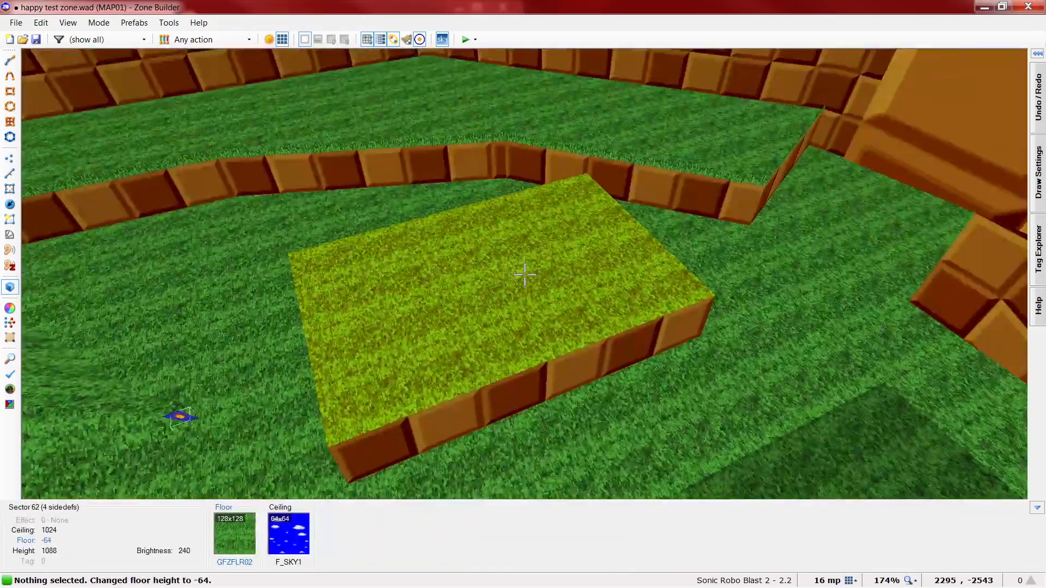
Apply the GFZGRASS middle texture to the front and back of all four sides of the raised block and return to the 2D map
shift+click(525, 275)
right_click(525, 276)
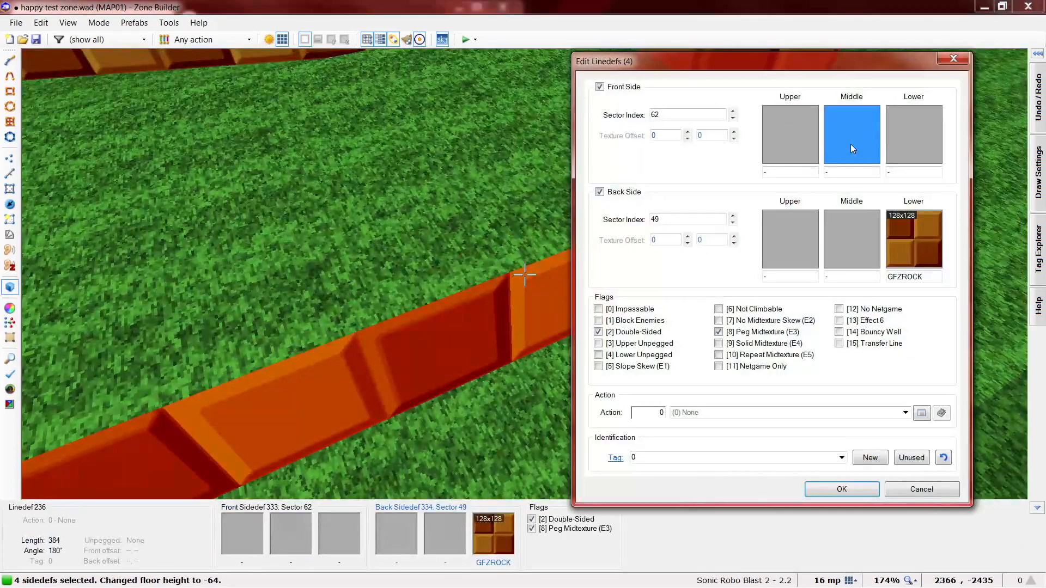
click(851, 144)
double_click(365, 112)
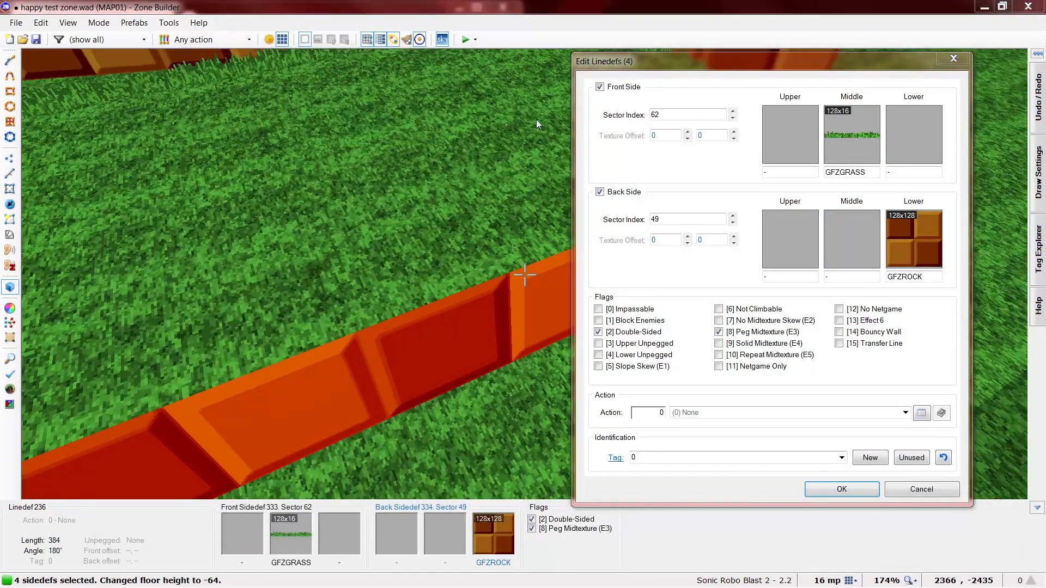
click(851, 240)
double_click(363, 109)
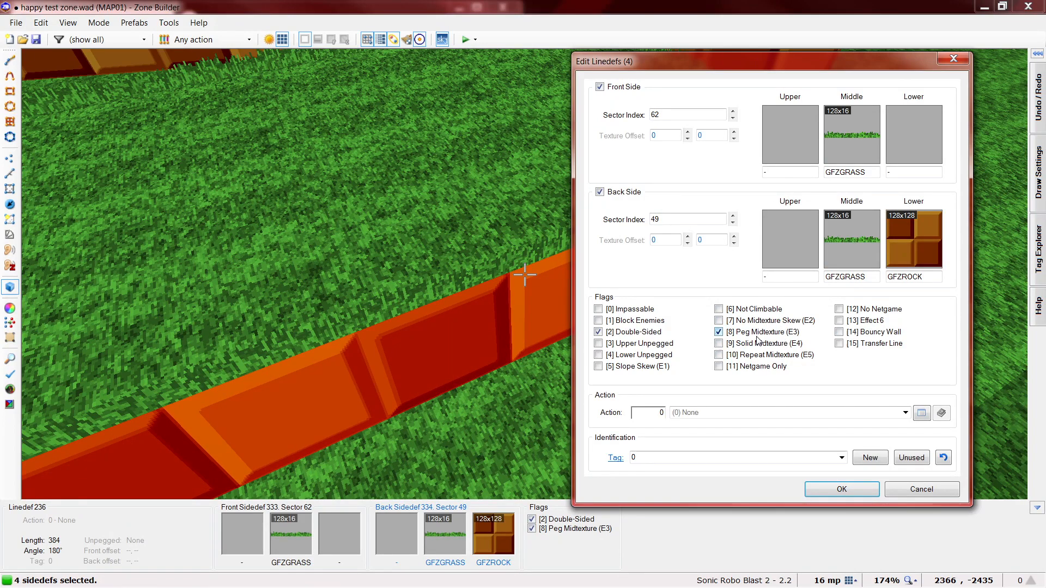
click(842, 490)
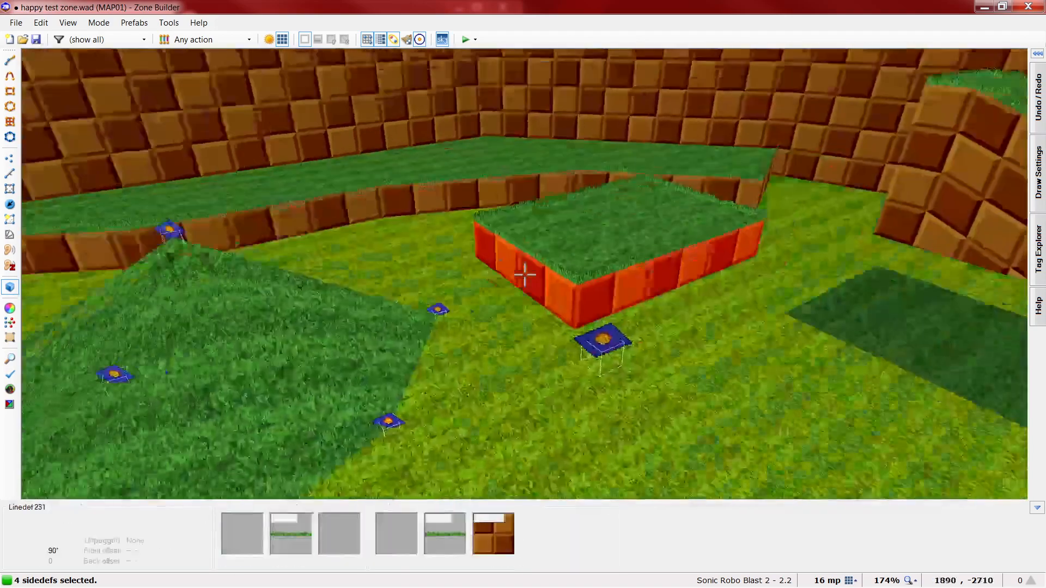
key(c)
key(w)
Draw a diagonal linedef about 187 units long inside the raised rectangular sector
scroll(503, 321, down, 7)
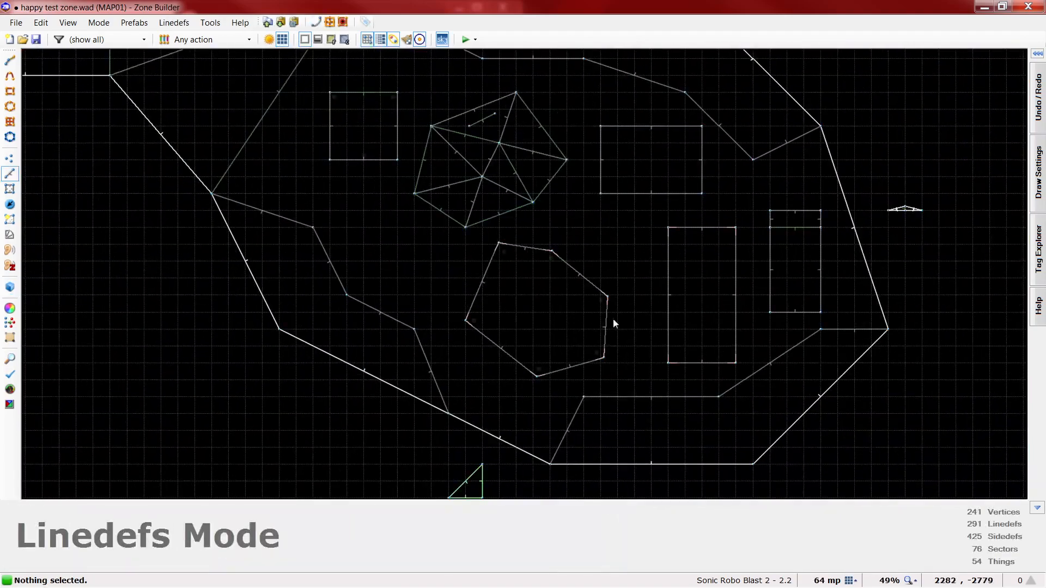
scroll(502, 102, up, 4)
scroll(605, 208, down, 3)
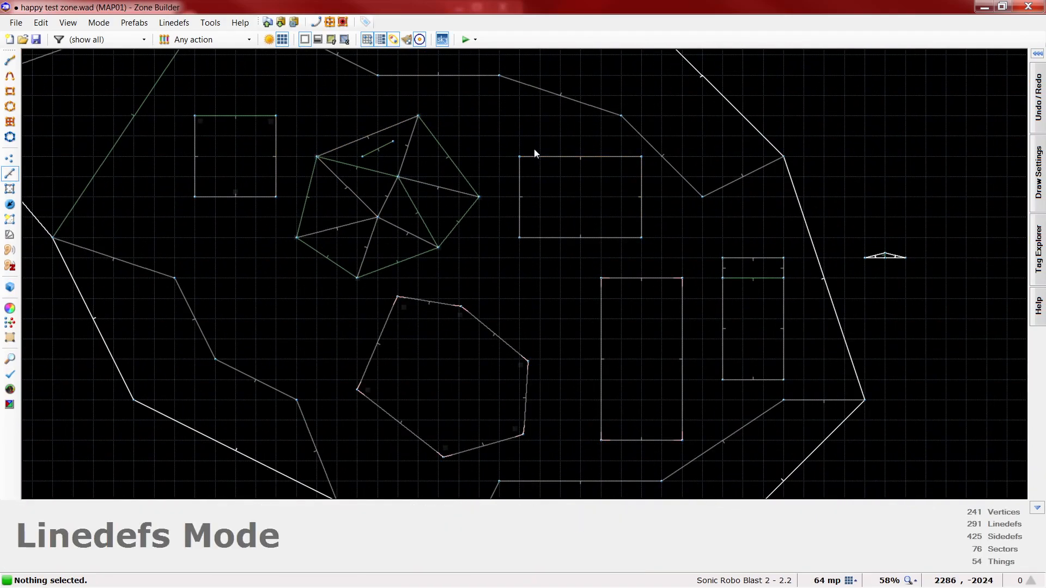
scroll(582, 185, up, 3)
scroll(582, 185, up, 2)
key(d)
click(507, 289)
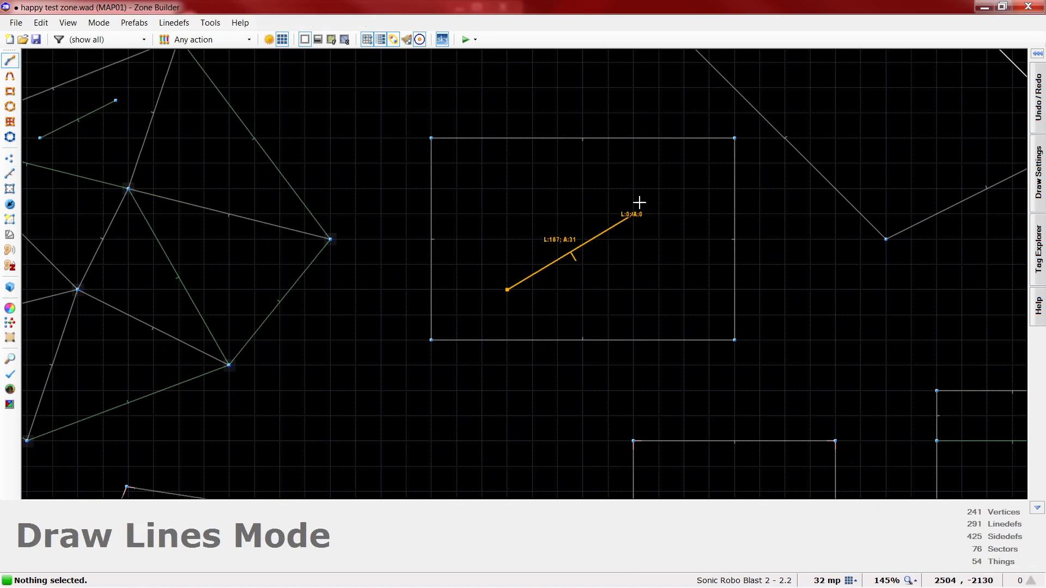
click(639, 203)
right_click(639, 202)
scroll(730, 289, down, 1)
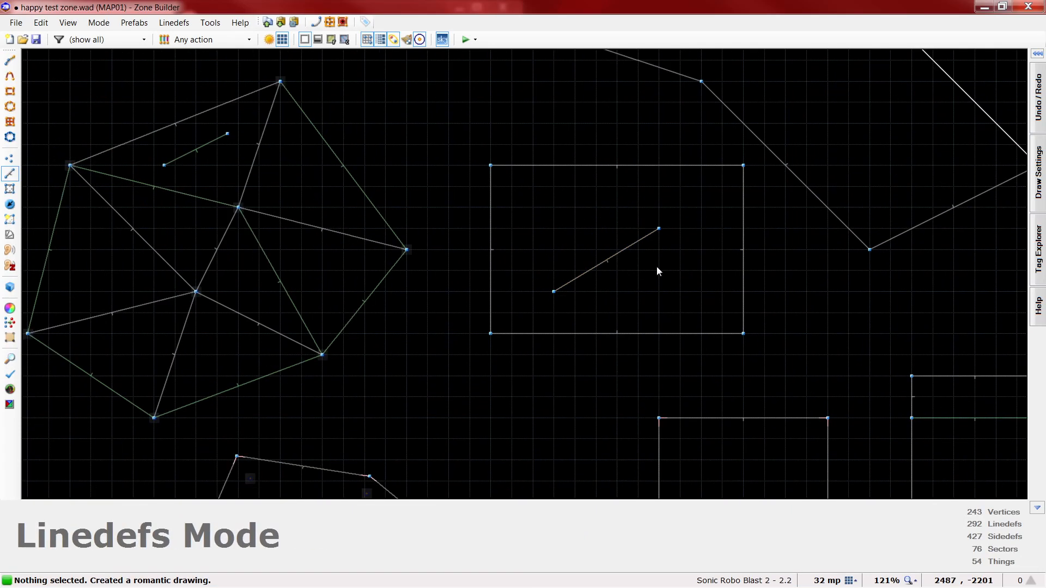
Give the diagonal linedef action 704, Slope Frontside Floor by 3 Tagged Vertex Things, with front texture offsets 40 and 41 and tag 42
right_click(602, 267)
text(704)
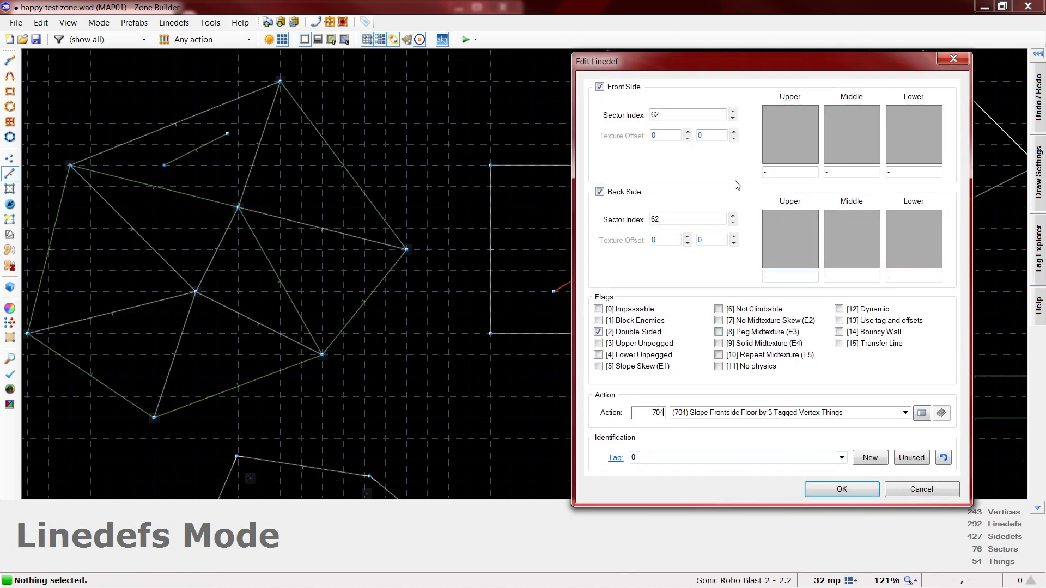
double_click(670, 135)
text(40)
double_click(710, 136)
text(4)
double_click(718, 456)
text(40)
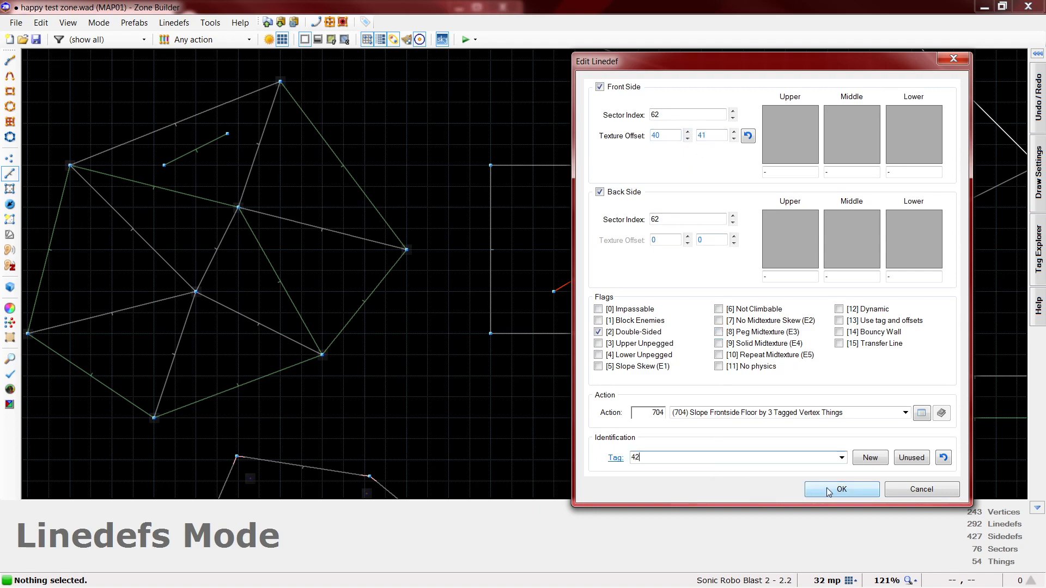
click(827, 488)
Place three slope vertex things inside the rectangular sector, at its two north corners and the middle of its south edge
key(t)
scroll(519, 185, up, 1)
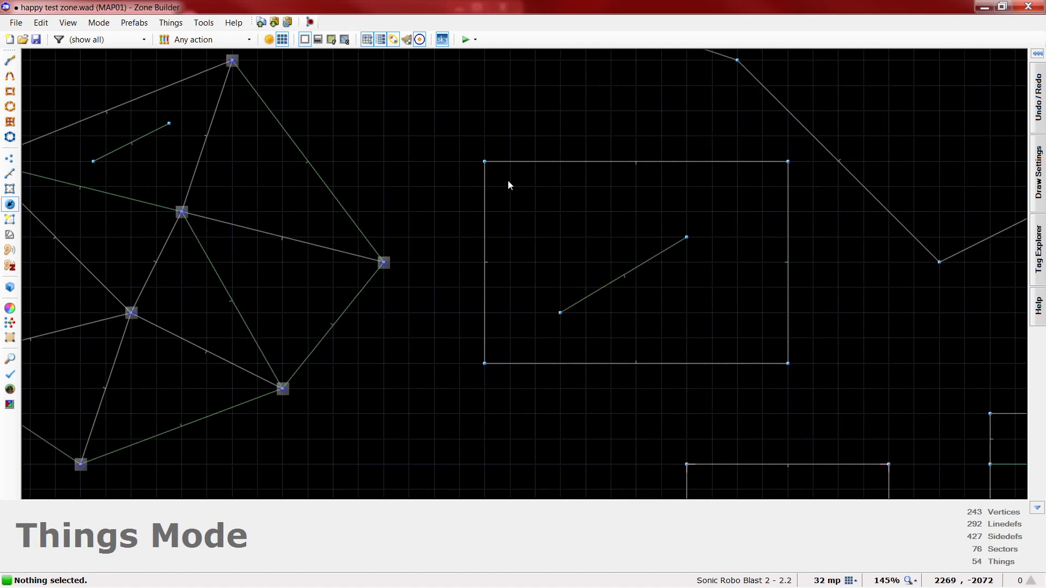
scroll(508, 181, up, 2)
right_click(495, 172)
mouse_move(495, 171)
shift+right_down()
mouse_move(659, 237)
mouse_move(898, 178)
mouse_move(884, 393)
mouse_move(698, 424)
shift+right_up()
Set the tag of the three slope vertices in the rectangular sector to 39
drag(474, 125, 954, 489)
right_click(694, 425)
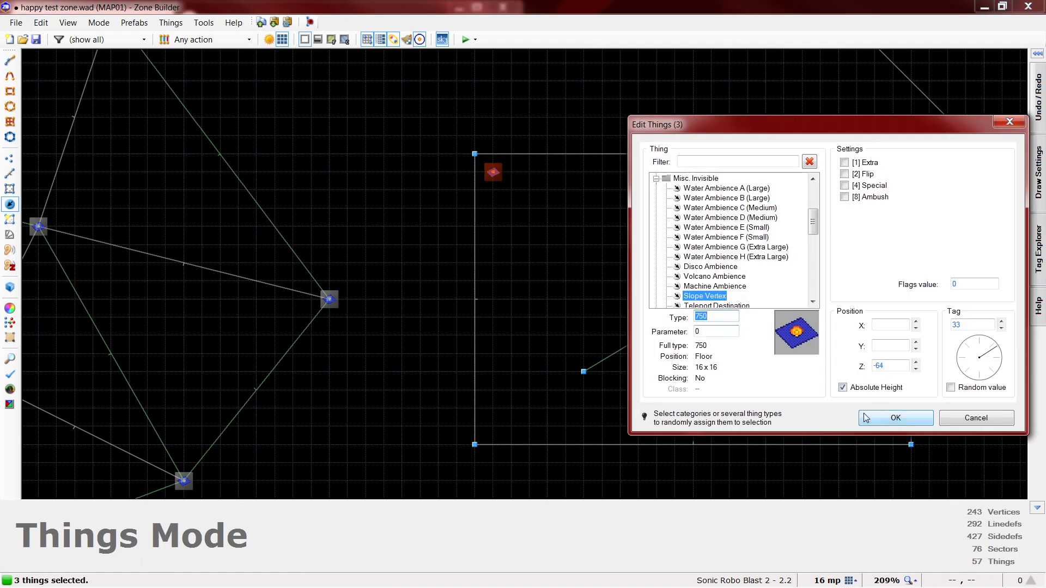
double_click(972, 325)
text(39)
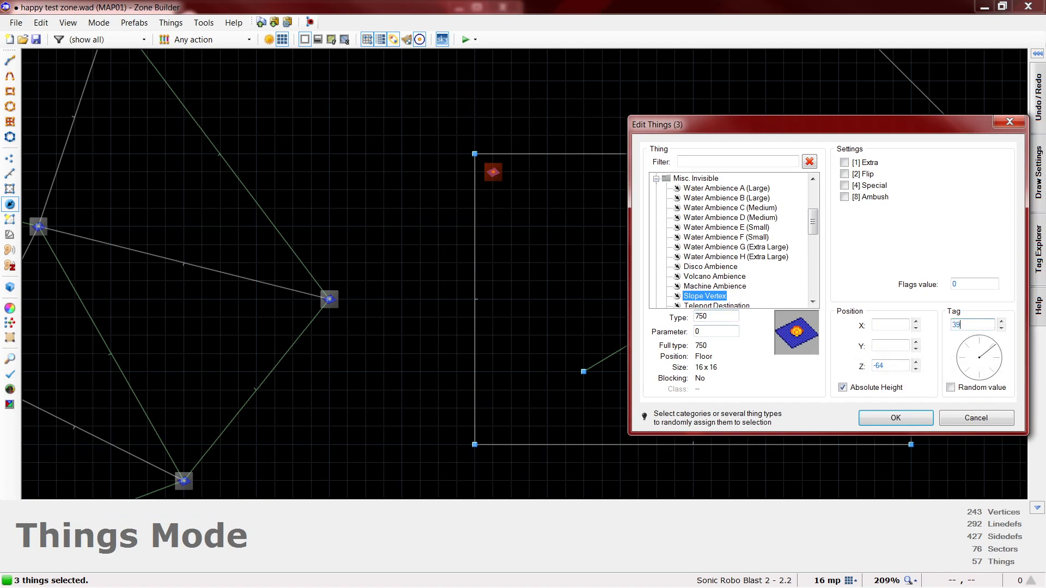
key(Return)
Offset the three slope vertices' tags in increments of 1 so each has its own tag, and clear the selection
right_click(892, 167)
double_click(993, 324)
text(0001)
click(908, 416)
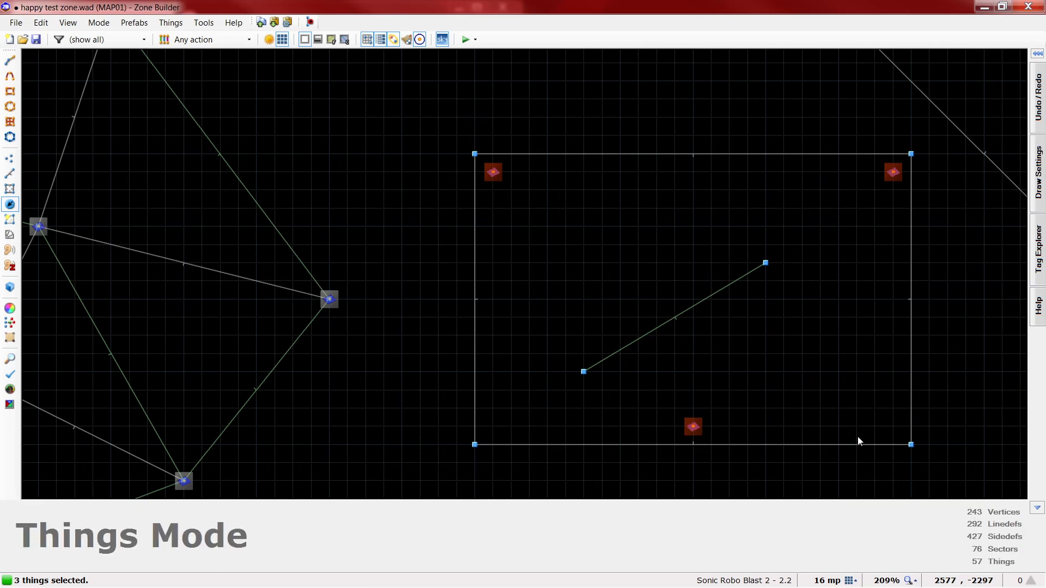
click(586, 111)
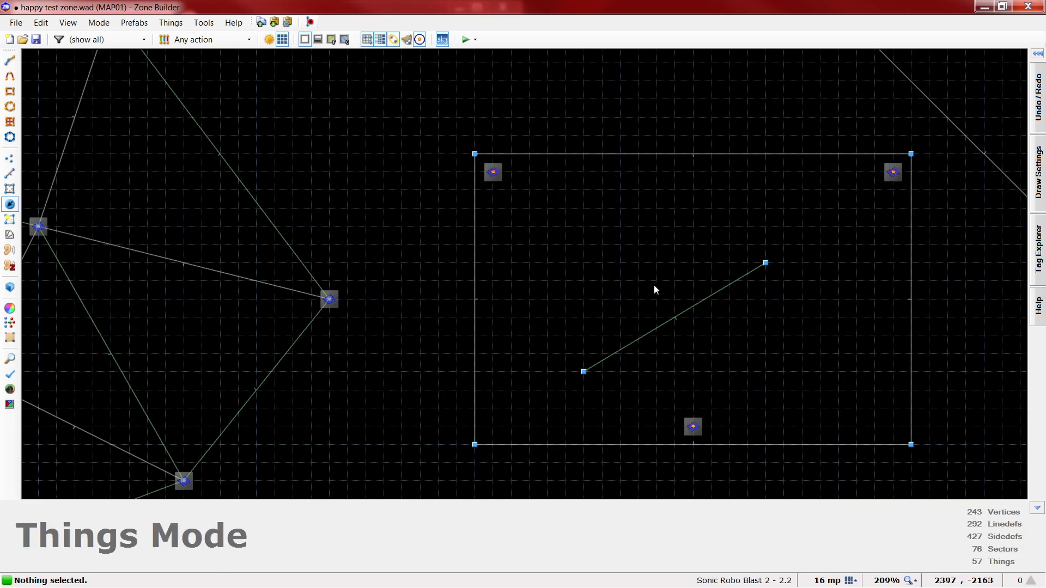
Raise a slope vertex on the rectangular block to height 32 in the 3D view
key(w)
key(d)
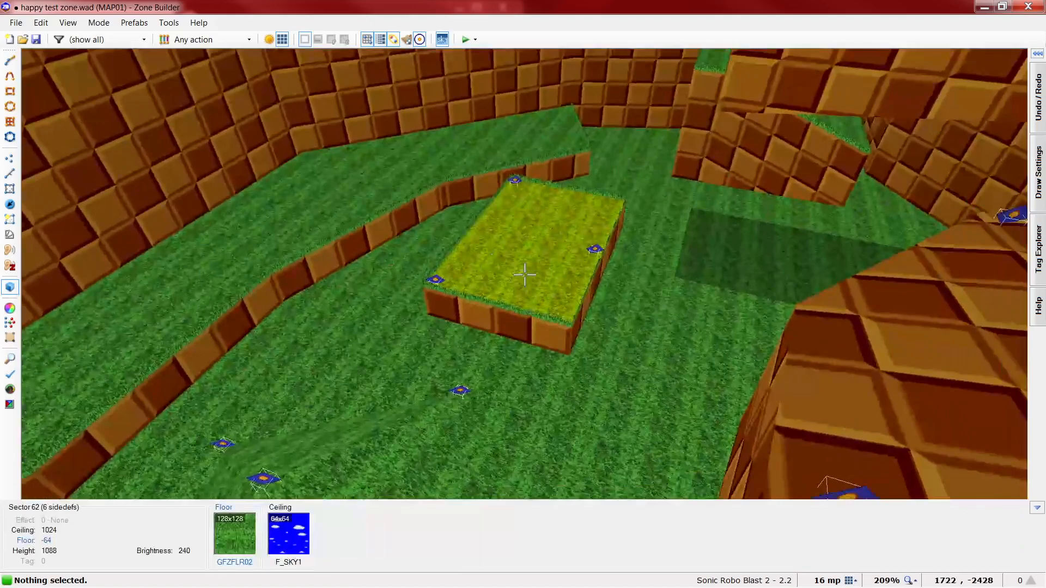
key(w)
Enable Use tag and offsets on the diagonal linedef and inspect the block's slope in the 3D view
right_click(652, 351)
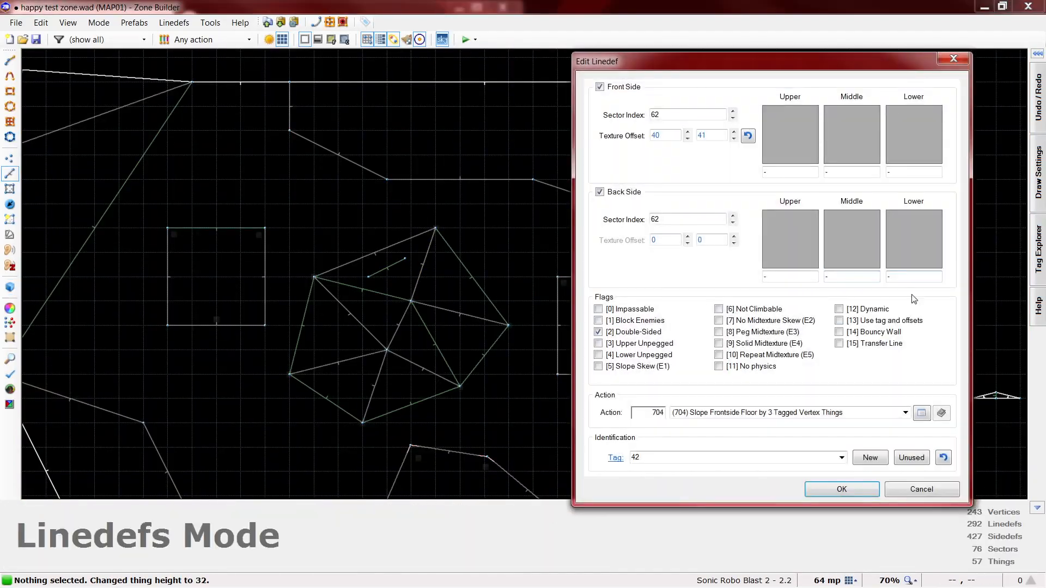
click(842, 490)
key(w)
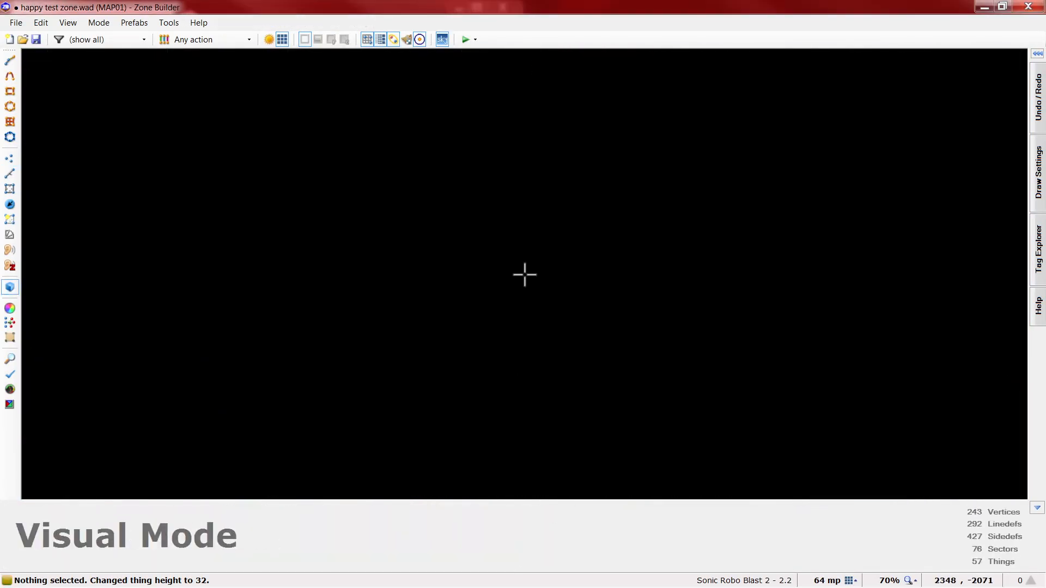
key(f)
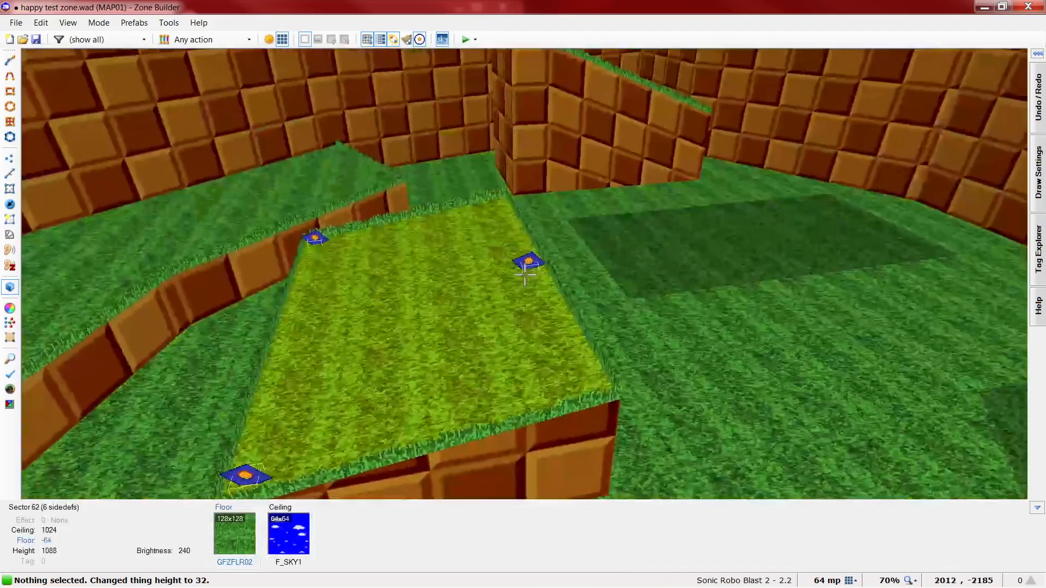
key(w)
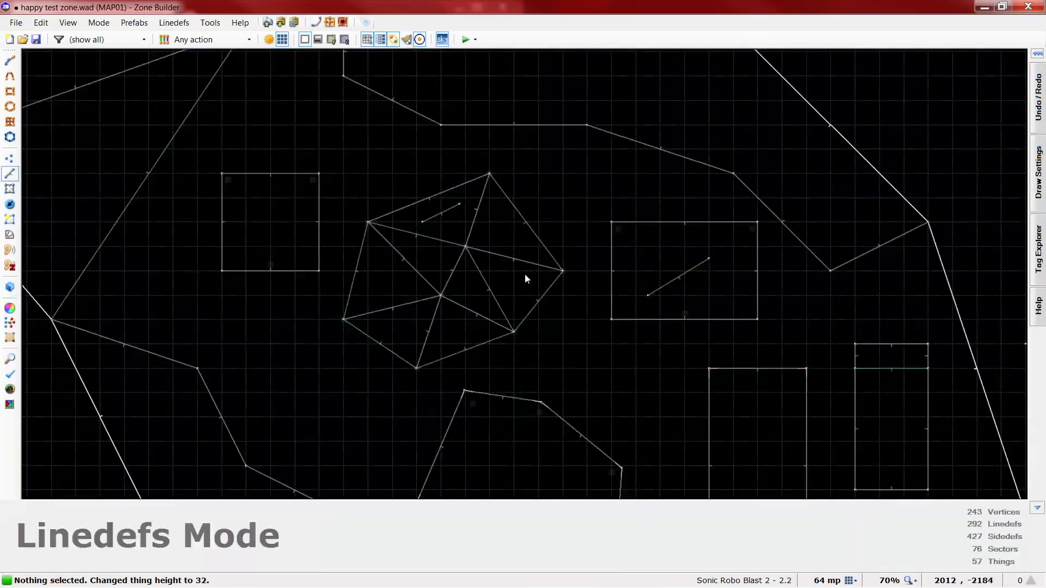
Enable the Dynamic flag on the diagonal linedef in the rectangular sector
right_click(673, 283)
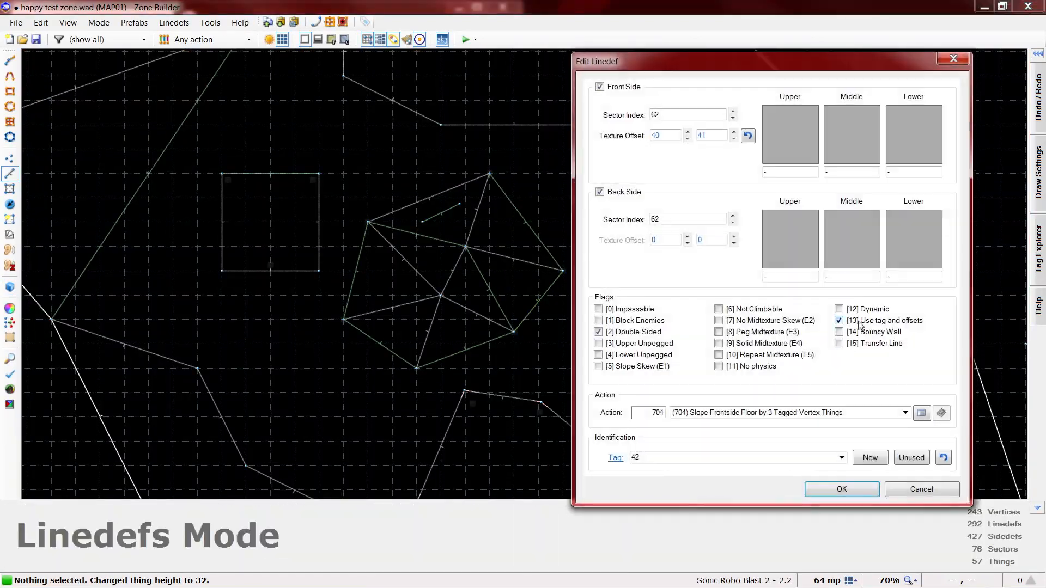
click(867, 311)
click(842, 490)
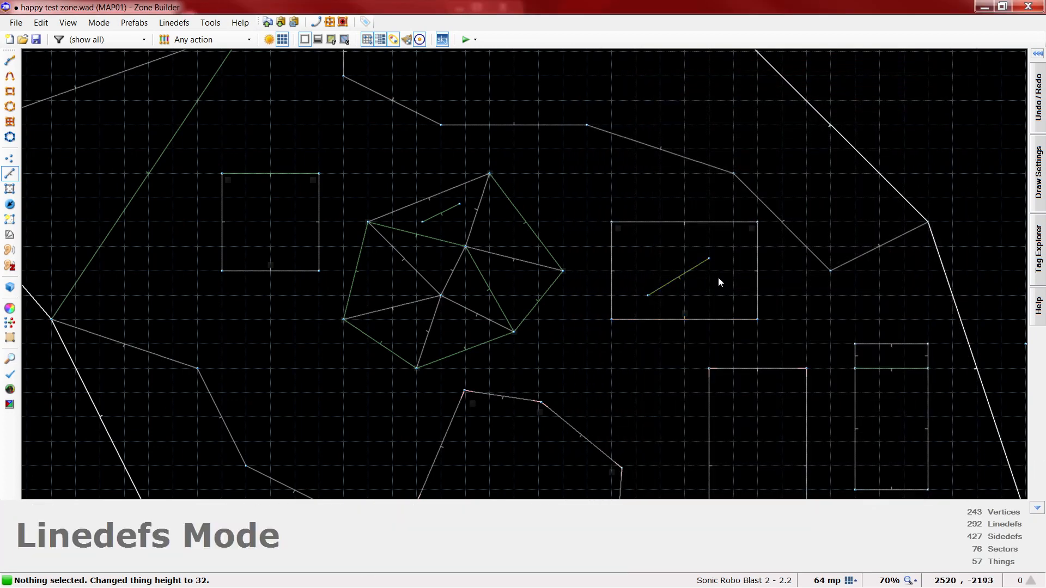
Set the Z height of the rectangular sector's three slope vertices to 128 and clear the selection
key(t)
drag(610, 213, 783, 332)
right_click(693, 316)
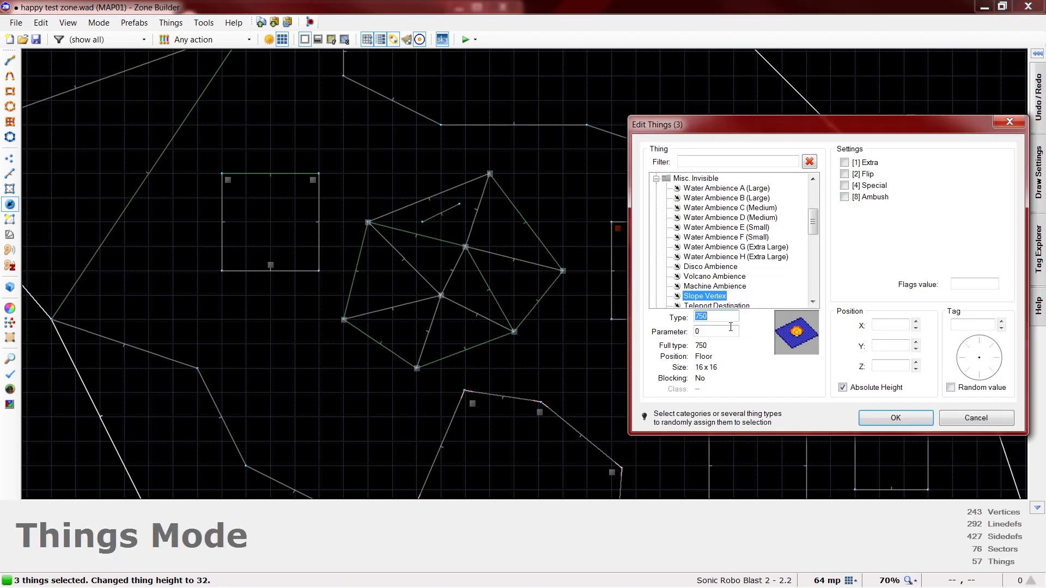
click(903, 368)
text(128)
key(Return)
key(c)
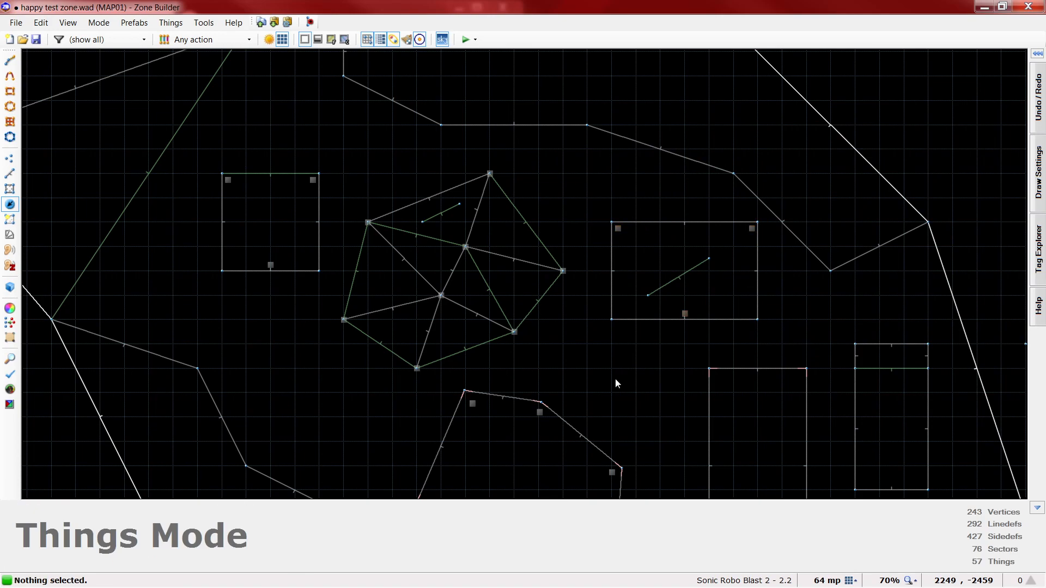
scroll(452, 231, down, 1)
scroll(726, 273, down, 1)
scroll(753, 195, up, 1)
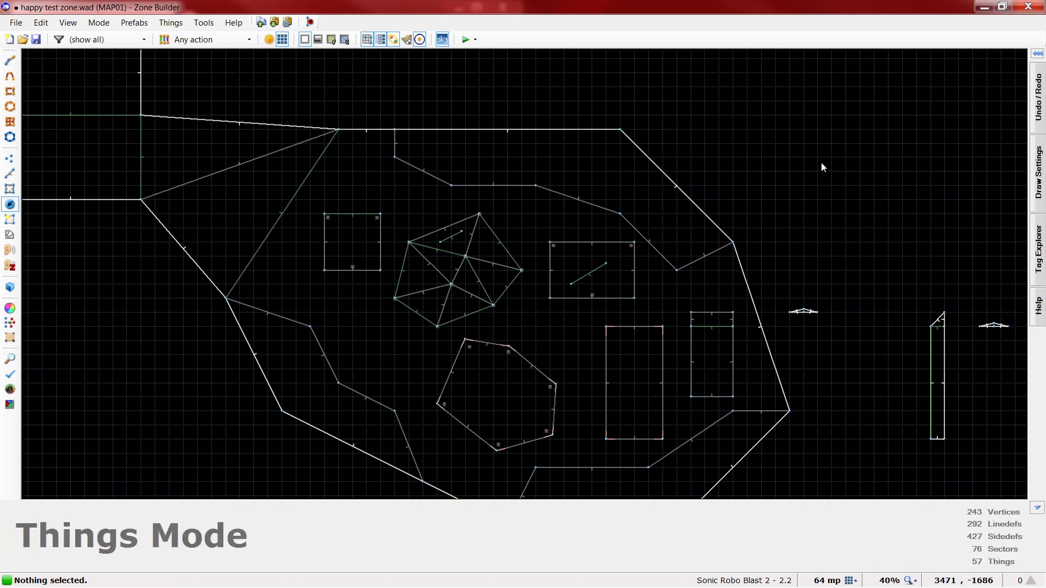
scroll(480, 240, down, 1)
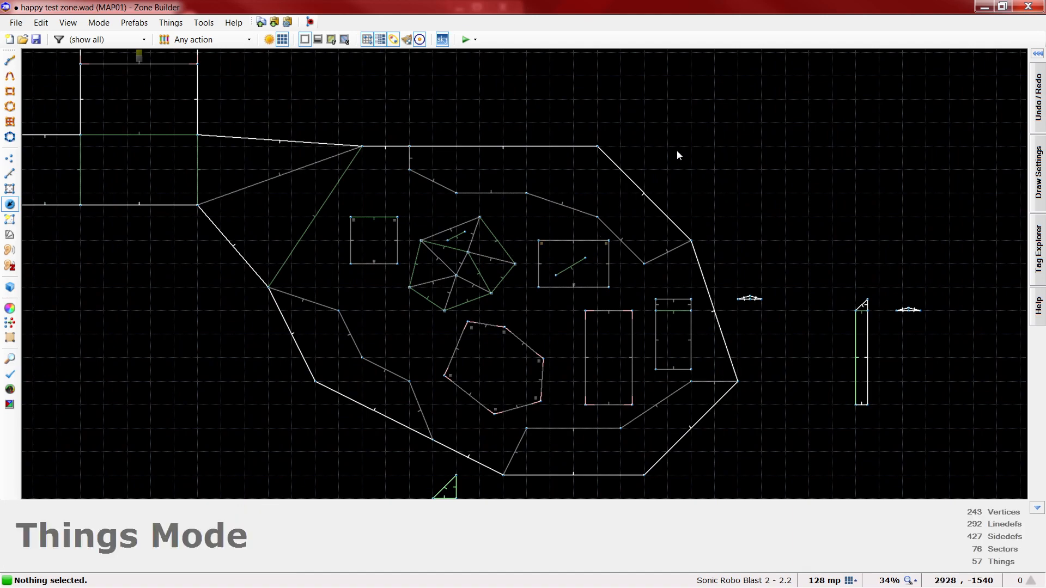
scroll(696, 155, down, 1)
scroll(692, 196, up, 2)
scroll(708, 264, up, 1)
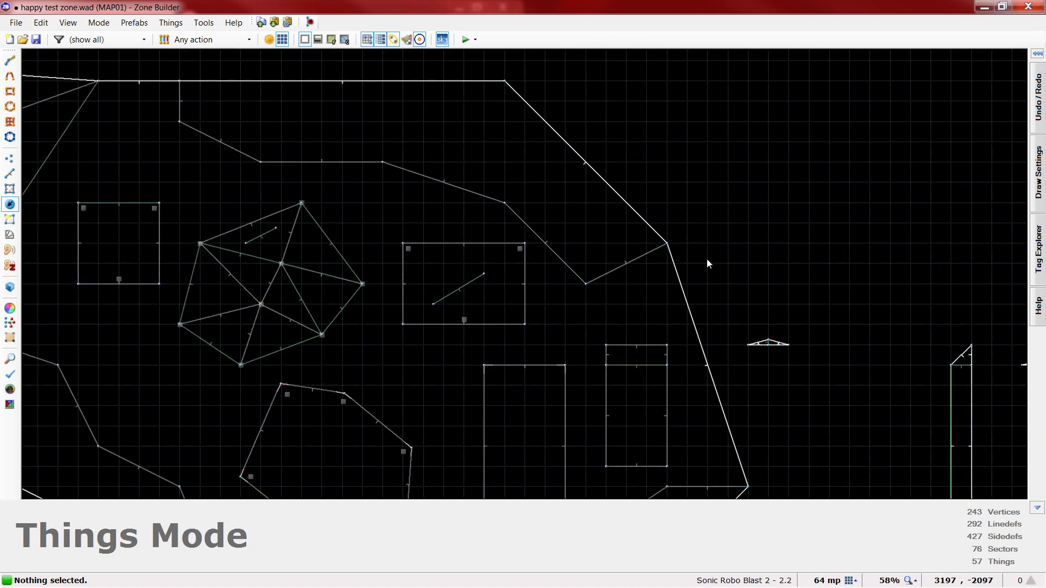
scroll(708, 264, up, 3)
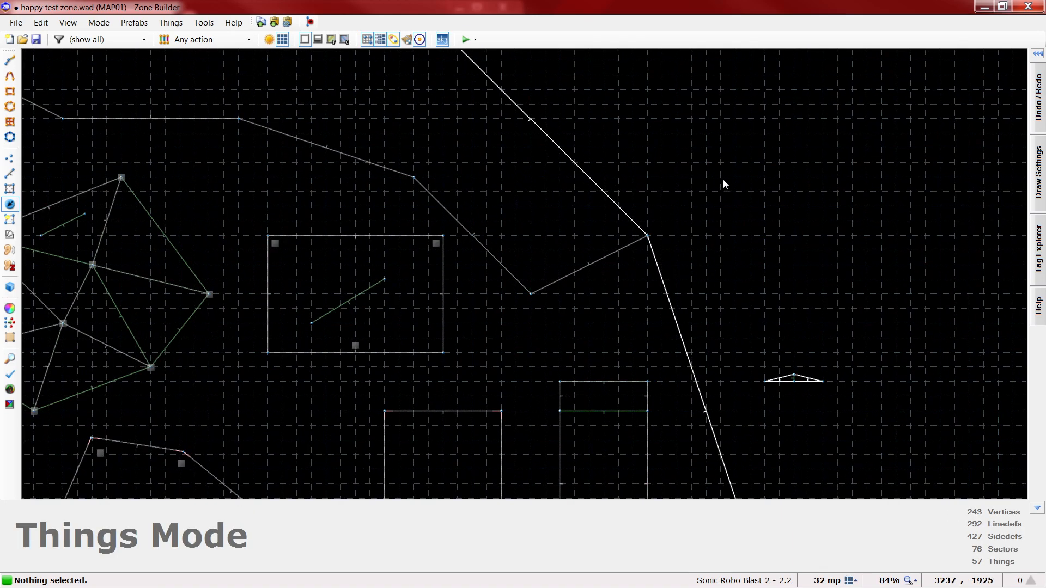
key(Insert)
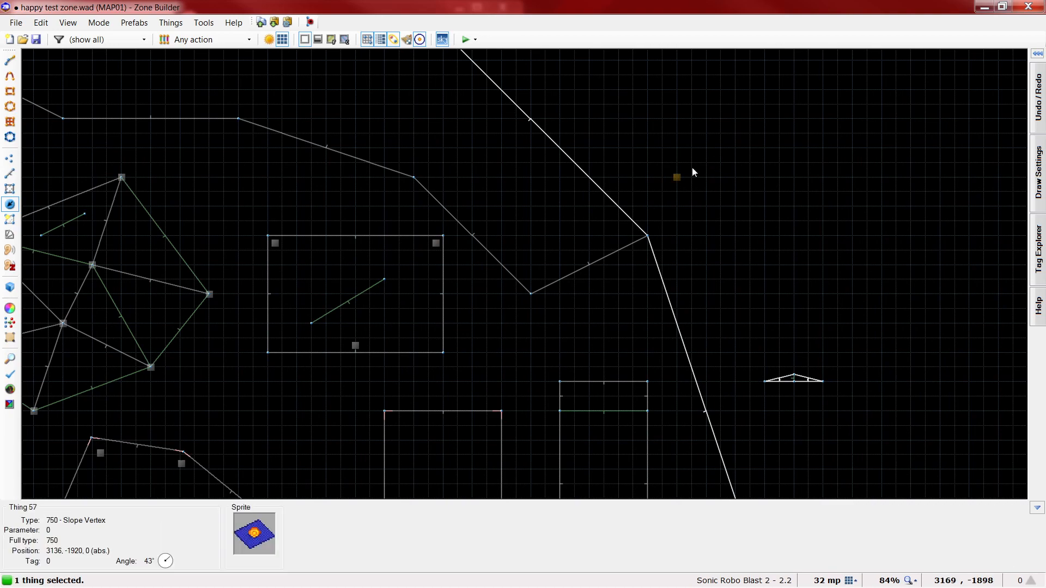
key(ctrl+z)
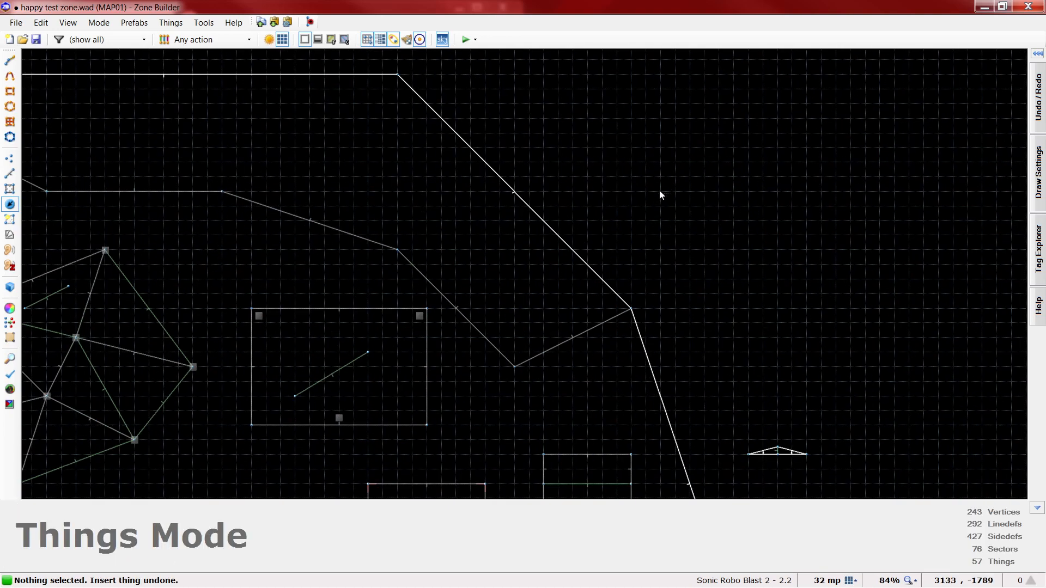
Draw a right-triangular control sector about 64 by 64 units in the void beyond the map's northeast wall
key(d)
click(573, 162)
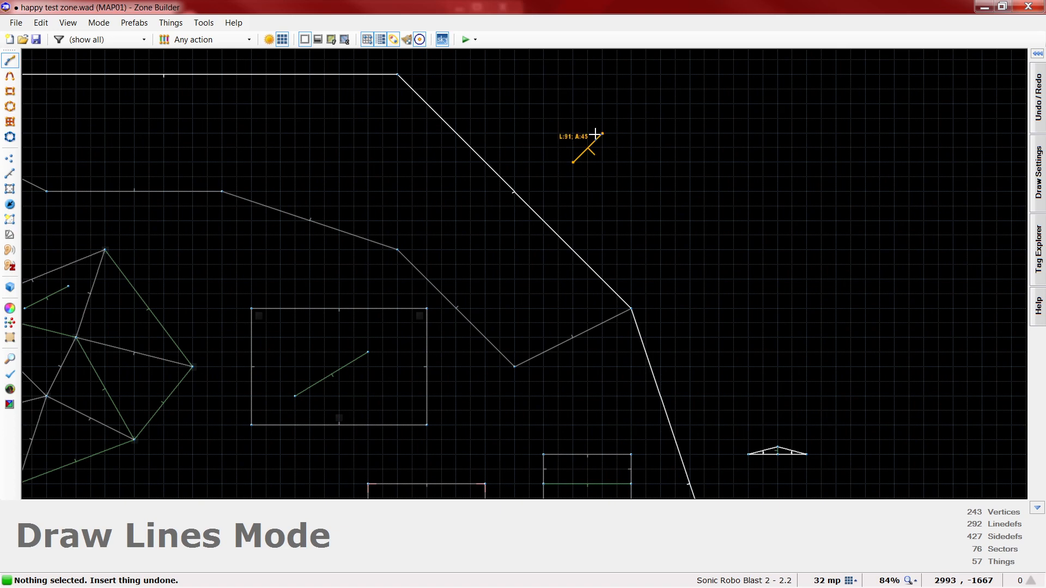
click(603, 133)
click(603, 162)
click(573, 162)
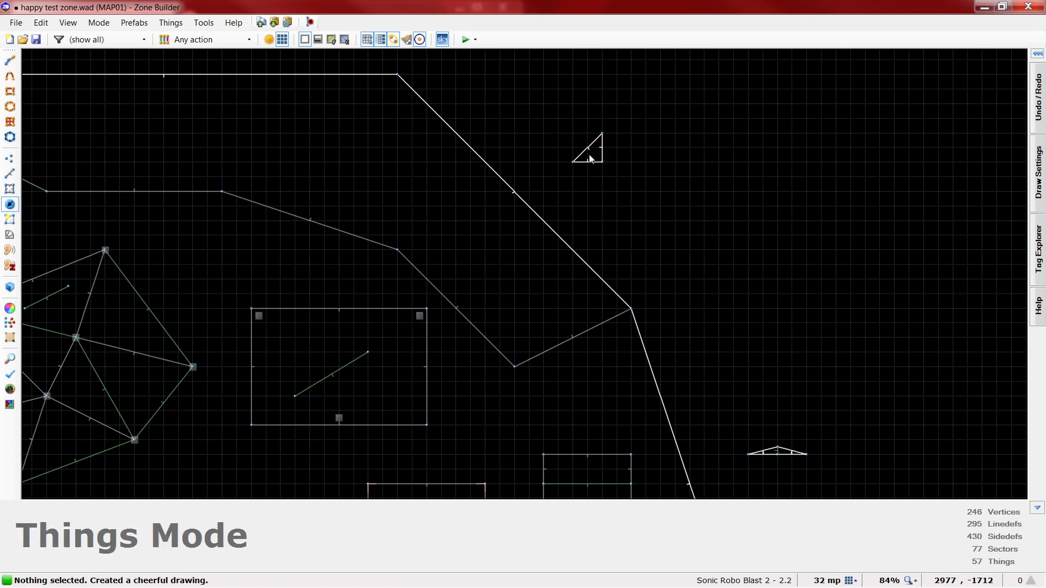
Duplicate the triangular control sector twice to form a vertical stack of three
key(s)
key(ctrl+c)
key(ctrl+v)
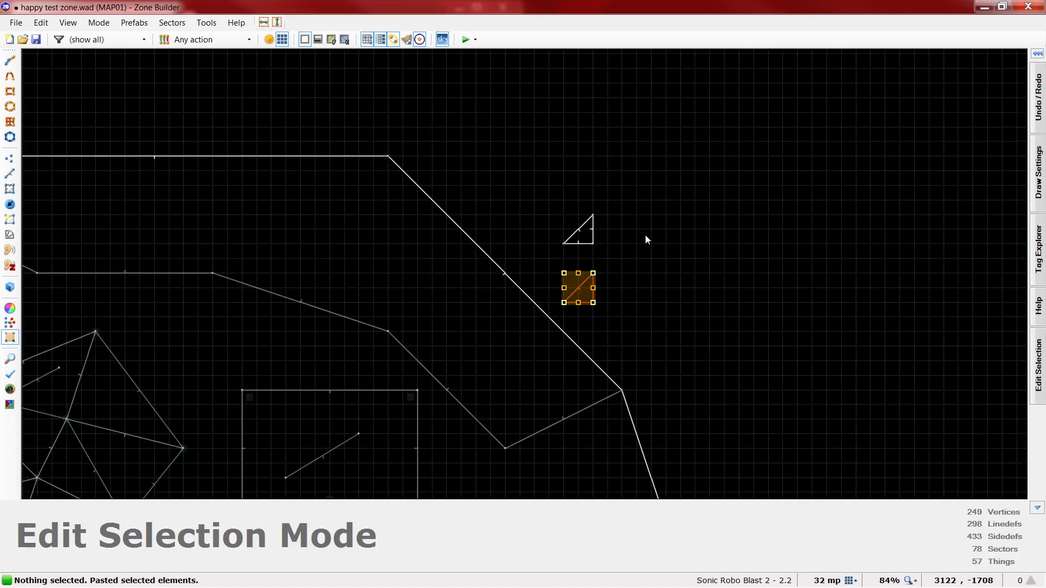
key(ctrl+v)
key(Return)
scroll(673, 158, down, 3)
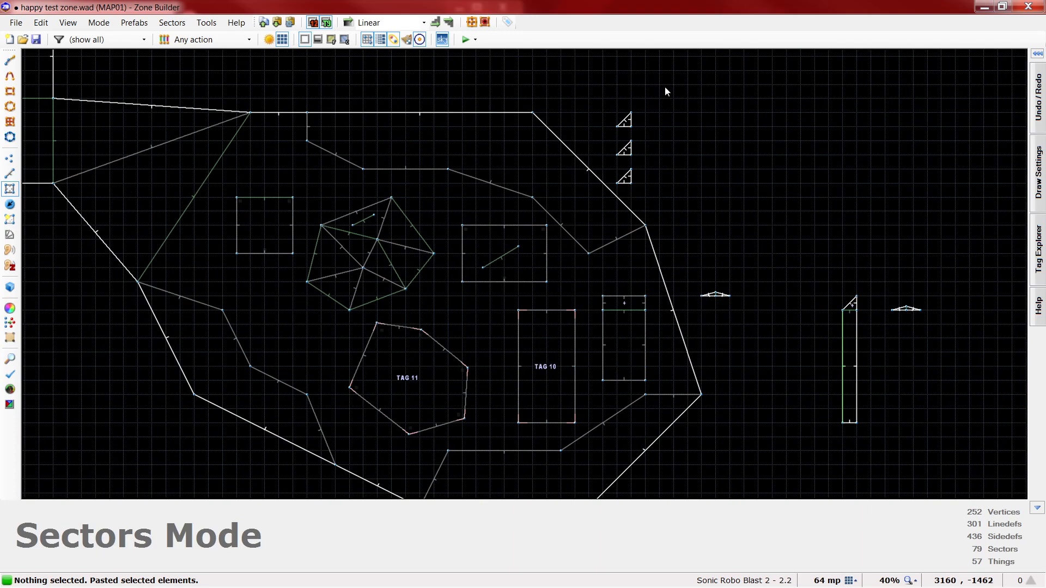
Copy the existing two-part peaked control sector outside the map and place the copy beside the uppermost triangle
scroll(709, 245, up, 2)
scroll(670, 376, down, 2)
scroll(691, 334, up, 4)
drag(644, 294, 757, 366)
scroll(566, 414, down, 3)
key(ctrl+c)
key(ctrl+v)
scroll(537, 182, up, 5)
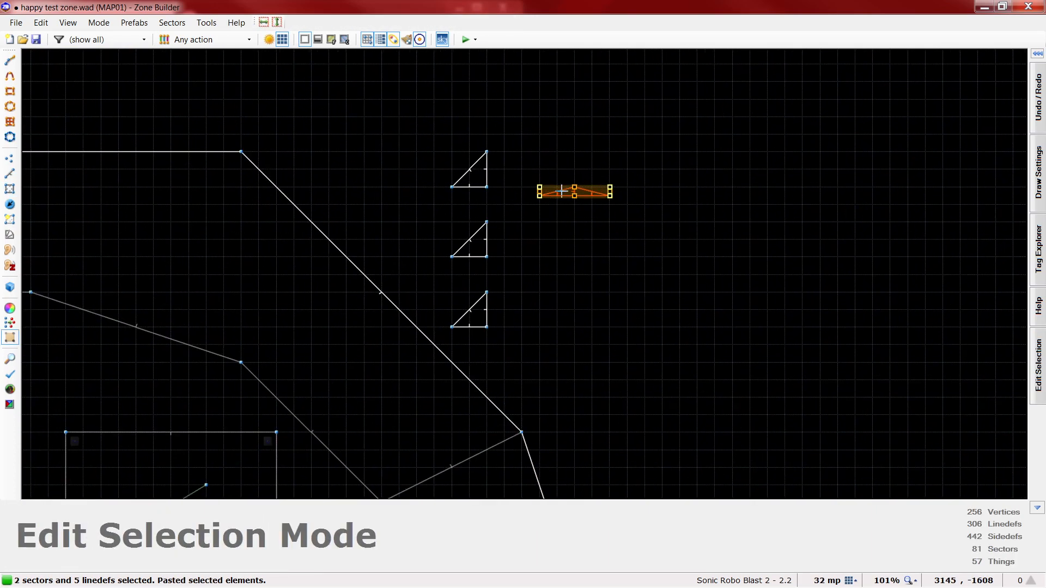
scroll(537, 182, up, 1)
drag(538, 173, 553, 173)
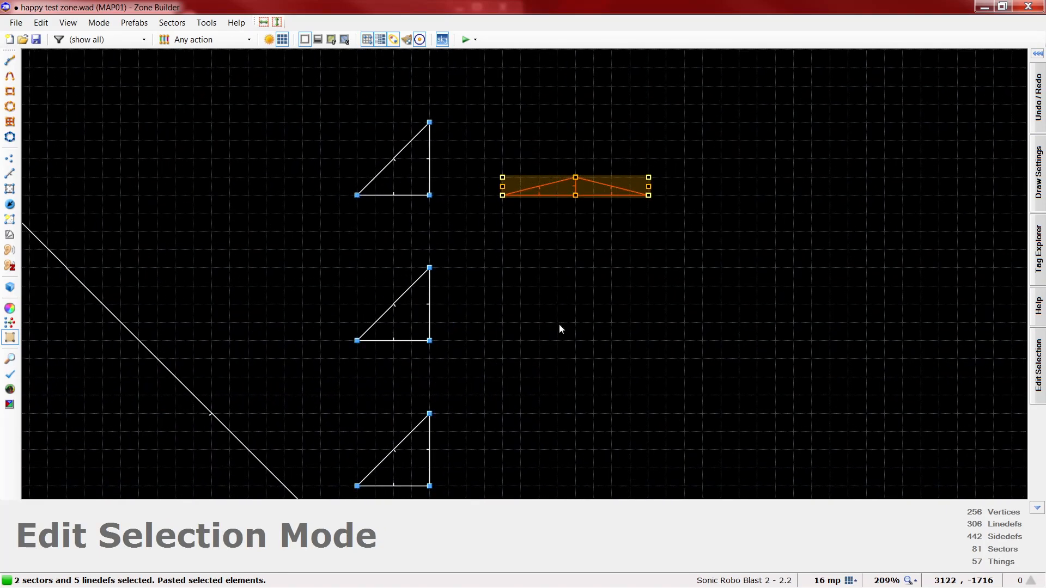
key(Return)
Paste two more copies of the peaked control sector, one beside each of the other two triangles
key(ctrl+v)
drag(556, 306, 569, 354)
key(Return)
key(ctrl+v)
key(Return)
click(745, 408)
scroll(632, 211, down, 3)
scroll(579, 342, down, 1)
scroll(561, 166, up, 1)
scroll(578, 89, down, 1)
scroll(578, 92, down, 1)
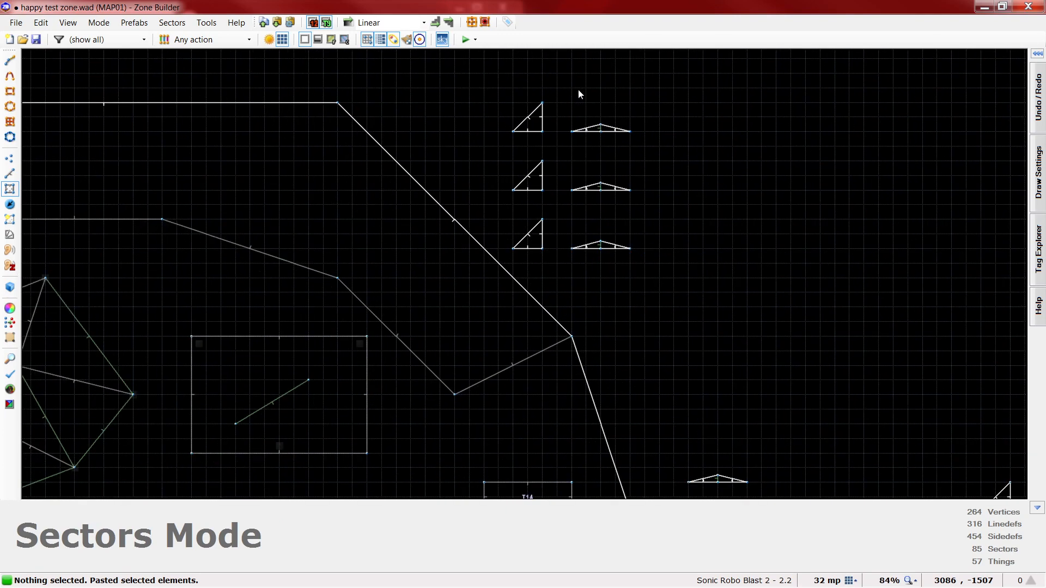
Give the three triangles' diagonal linedefs action 799 (Set Tagged Dynamic Slope Vertex to Front Sector Height) and tag 40
key(l)
click(528, 116)
click(528, 177)
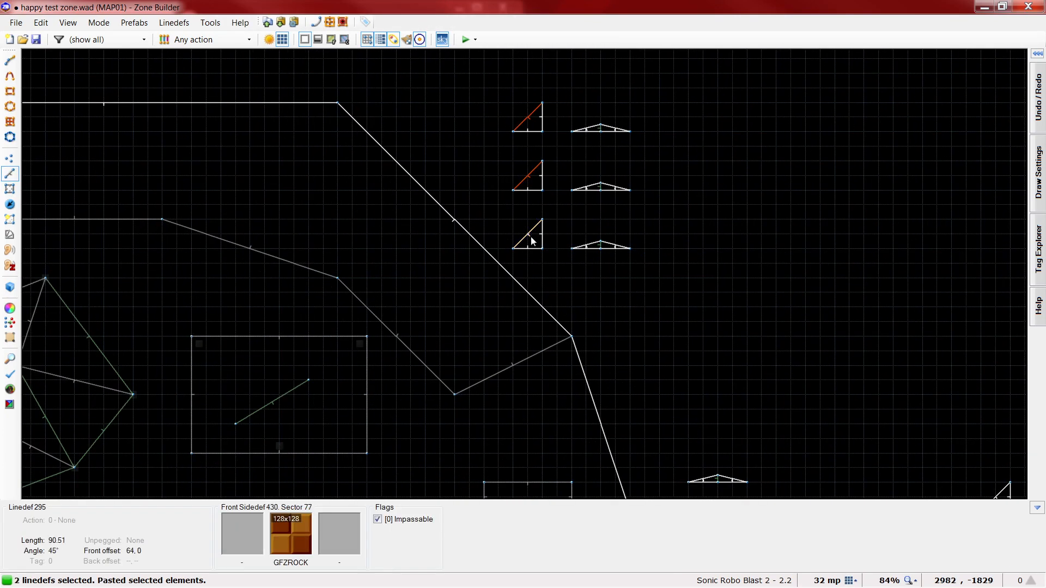
click(531, 236)
right_click(531, 236)
text(799)
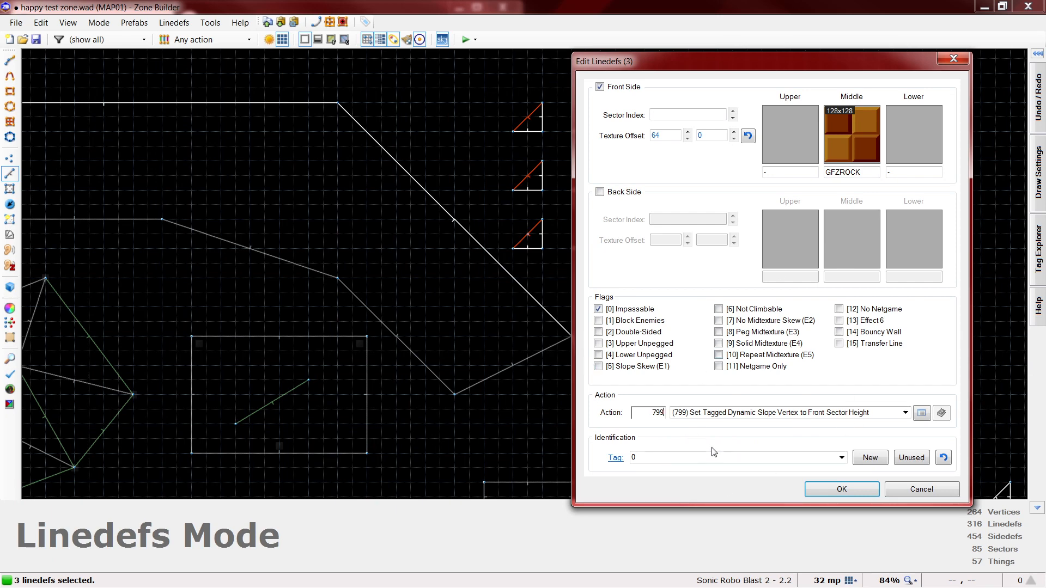
click(748, 456)
text(40)
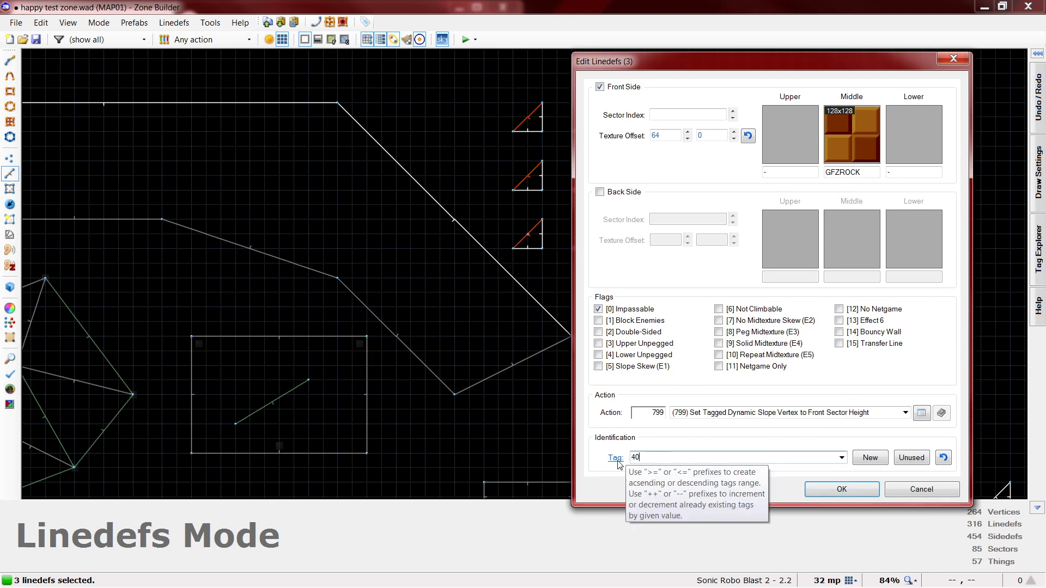
click(837, 490)
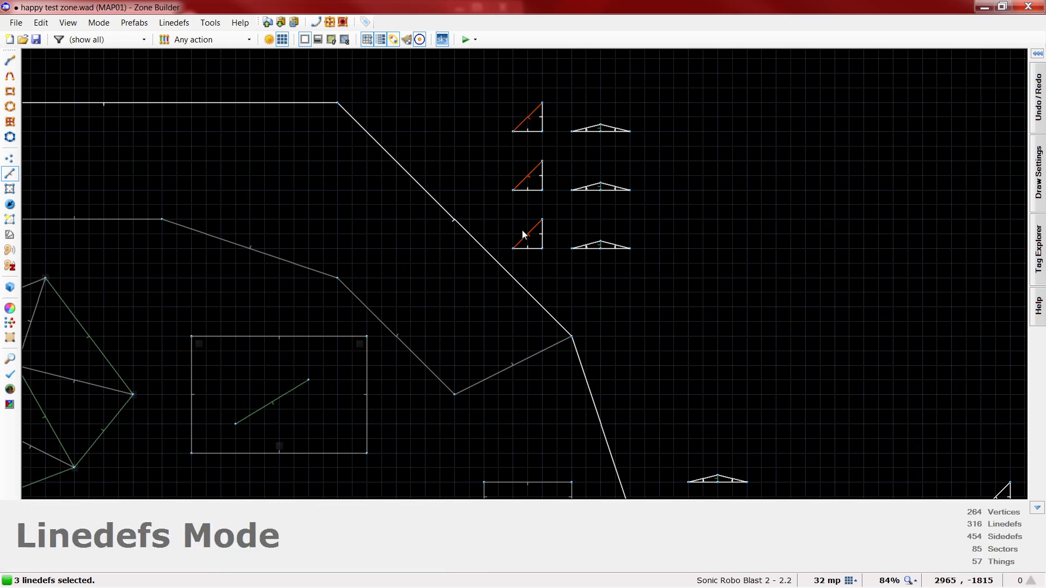
Assign the three diagonal linedefs a tag range starting at 40 with increment 1, and clear the selection
click(366, 22)
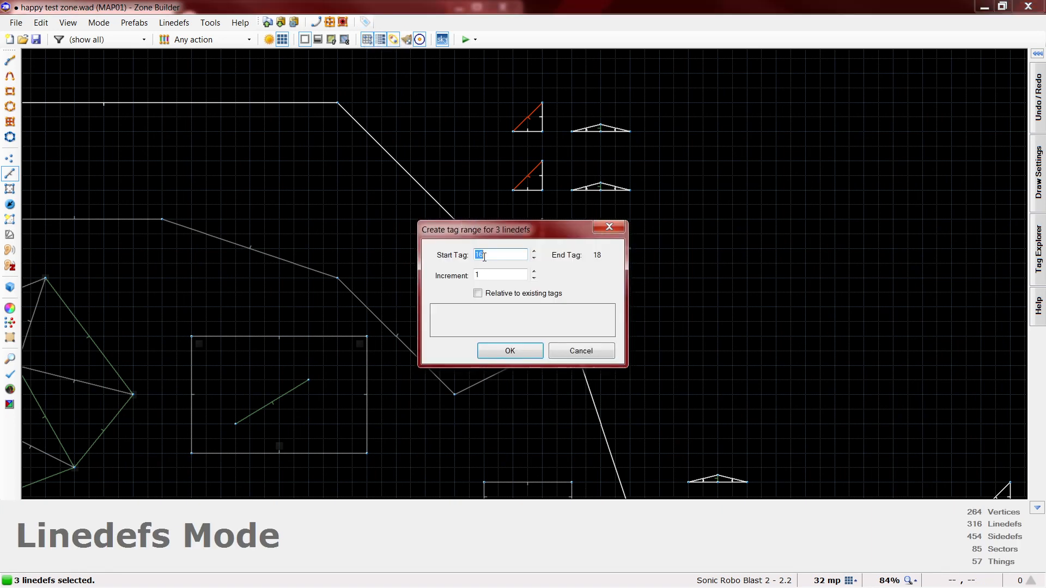
text(40)
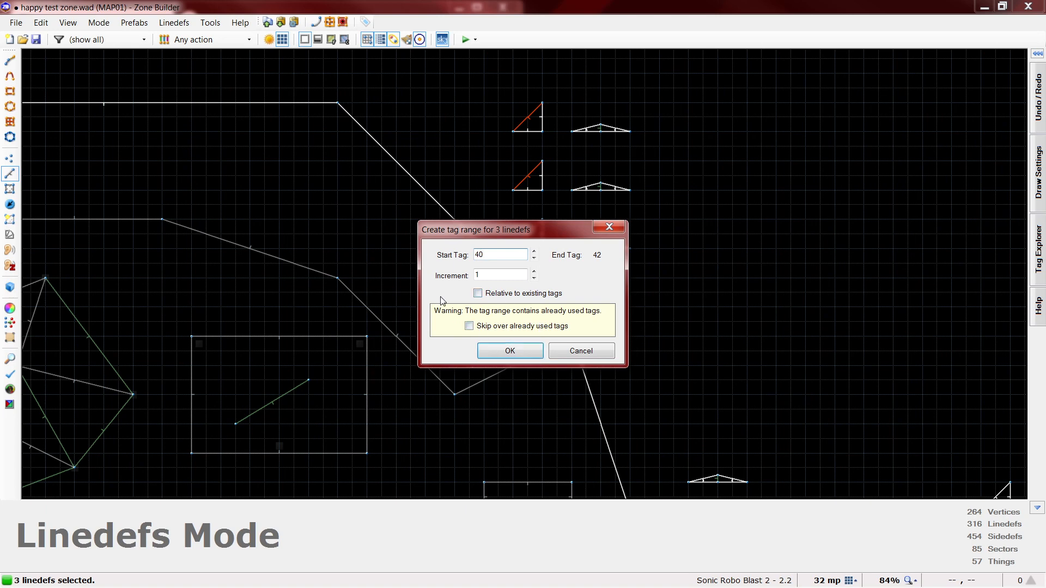
click(522, 351)
click(705, 351)
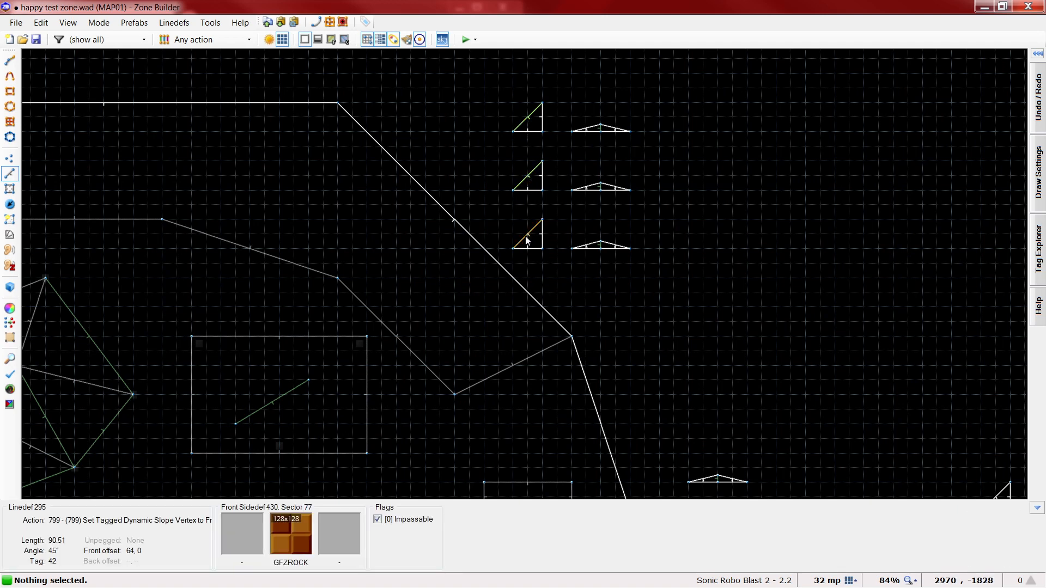
key(t)
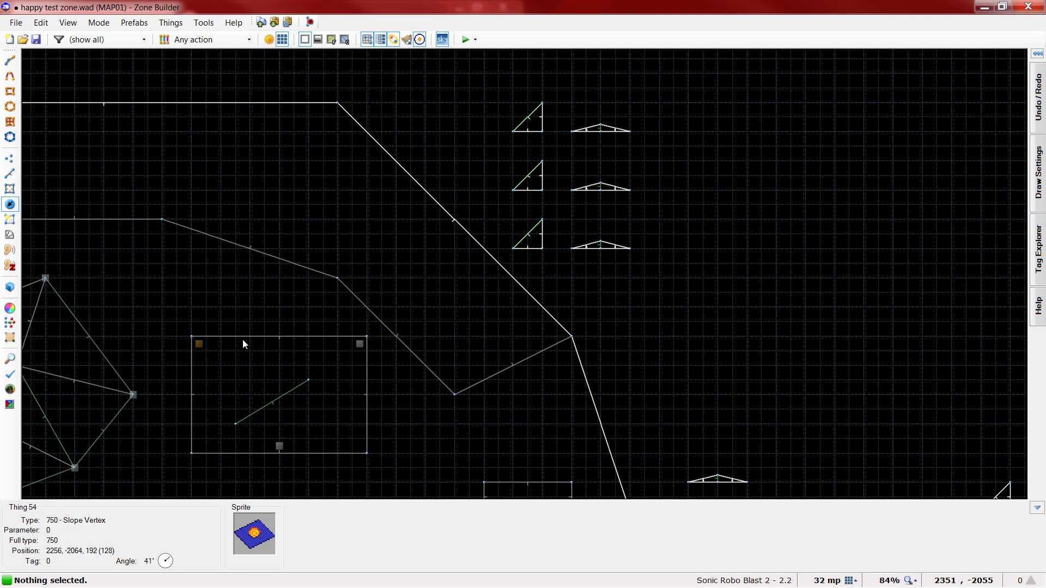
drag(174, 315, 416, 475)
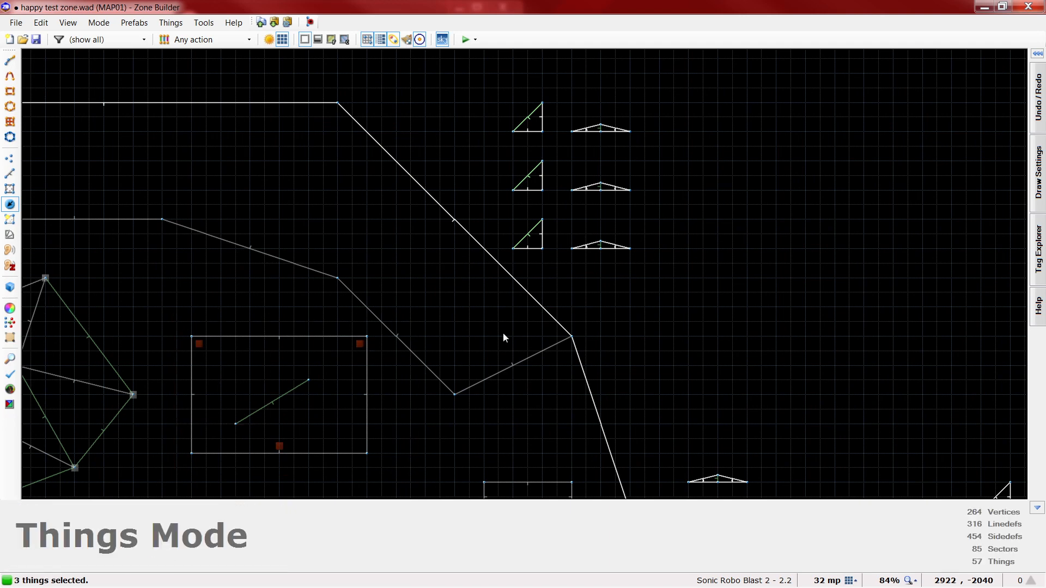
key(c)
Create a tag range for the three peaked control sectors' dividing linedefs, starting at 40 and skipping already used tags
key(l)
drag(591, 105, 613, 255)
click(366, 22)
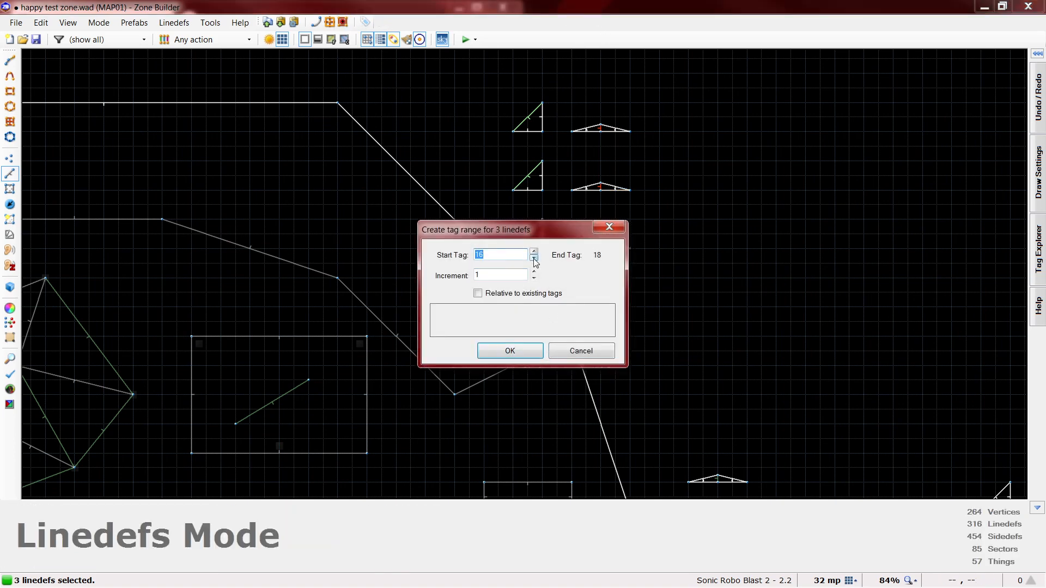
text(40)
click(475, 325)
click(509, 351)
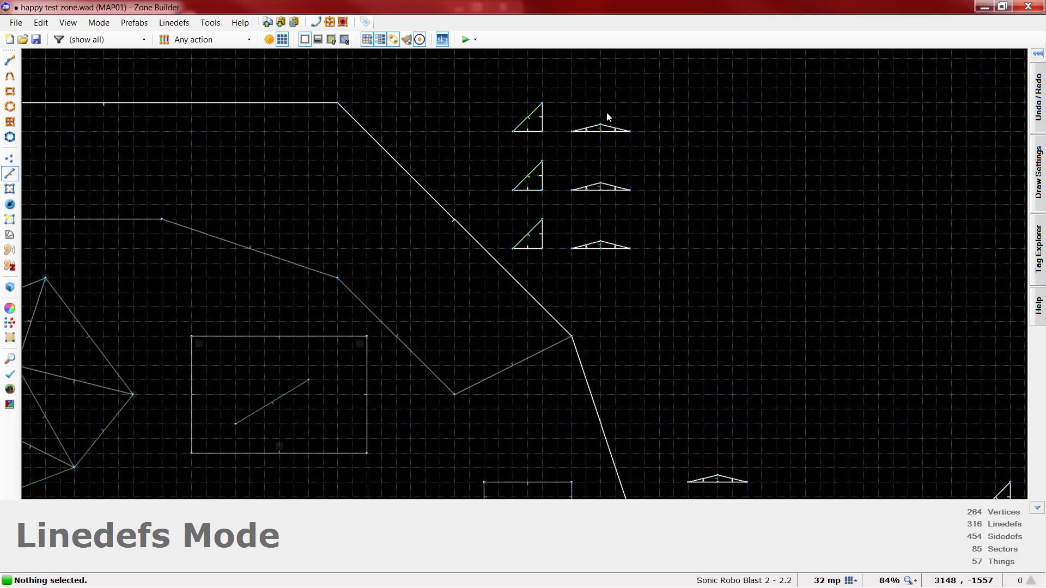
Assign the three triangular control sectors a tag range starting at 43 with increment 1, and clear the selection
mouse_move(601, 130)
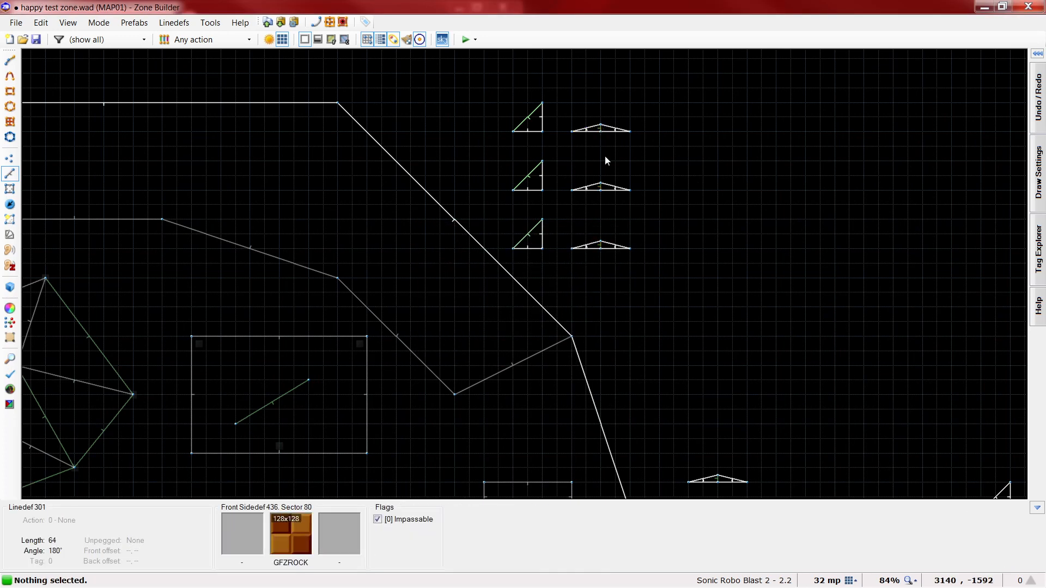
key(s)
click(535, 120)
click(531, 184)
click(536, 237)
click(490, 24)
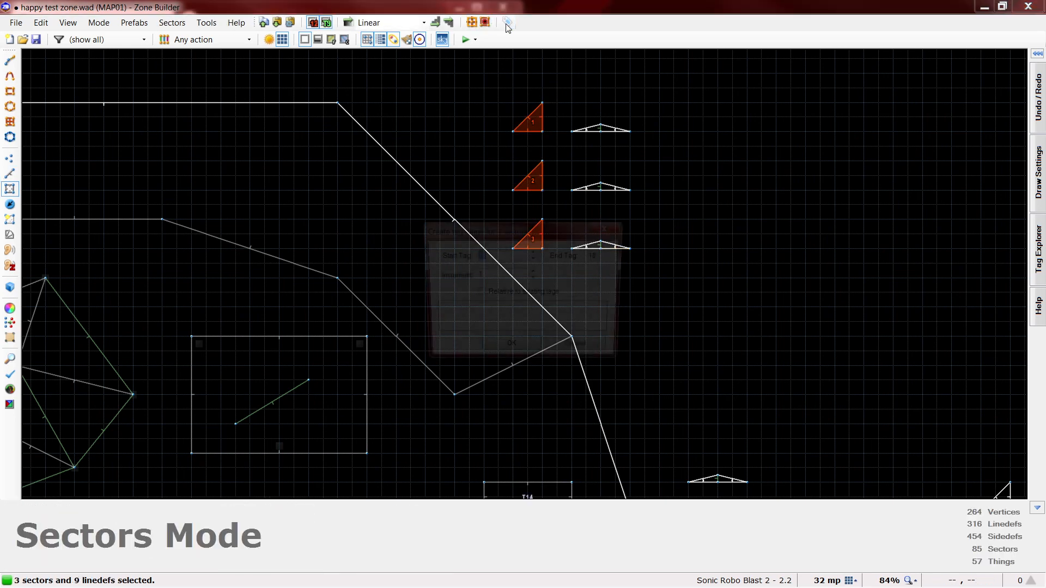
text(43)
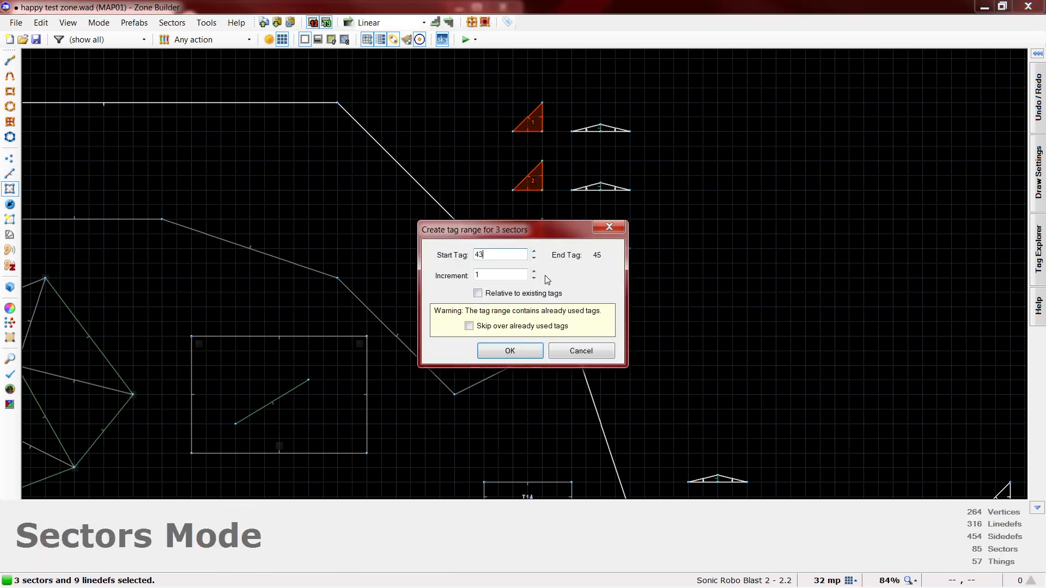
click(512, 348)
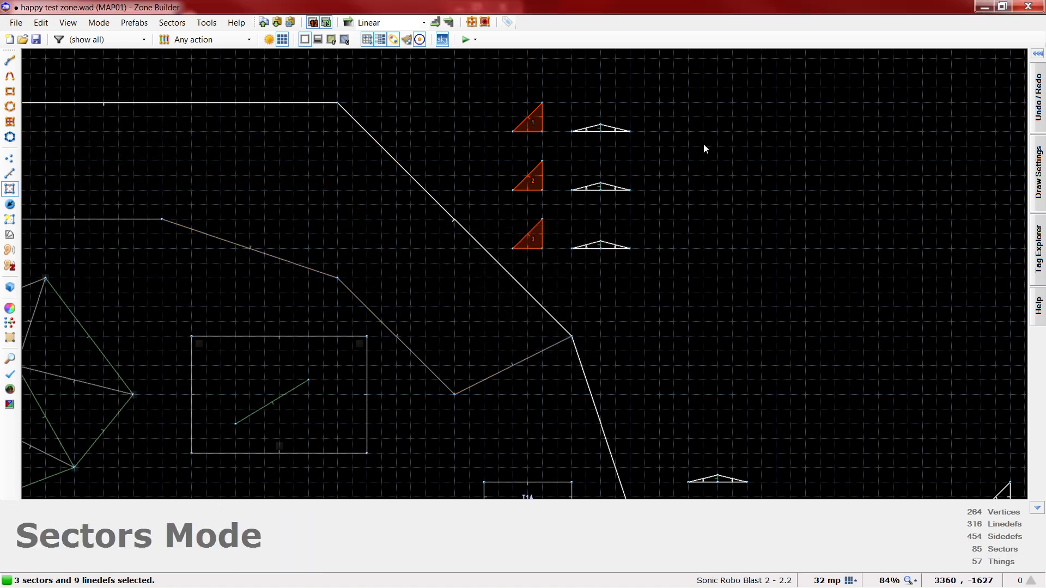
key(l)
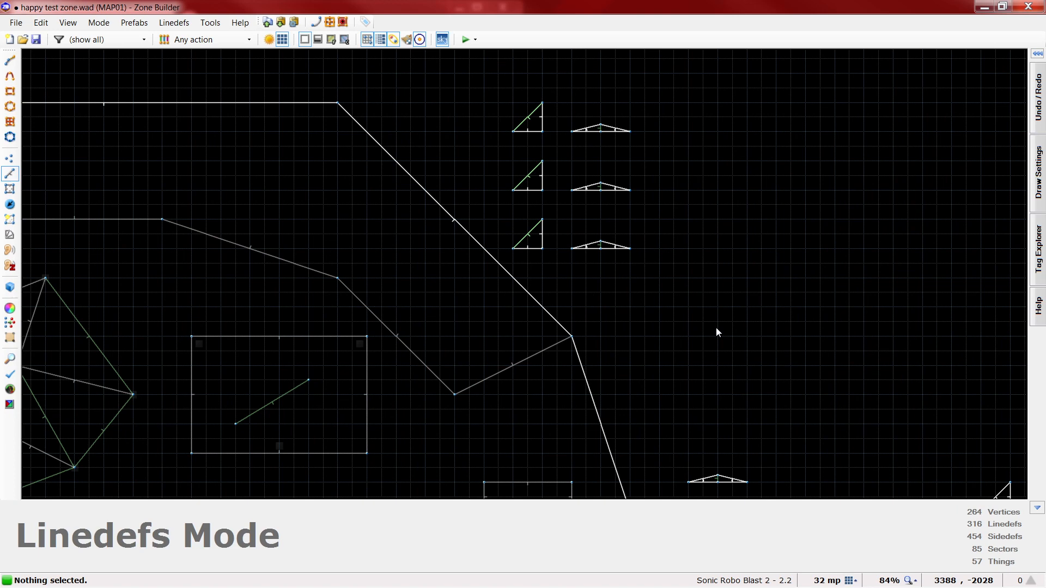
Check the floor and ceiling heights of the top peaked control sector's left half
key(s)
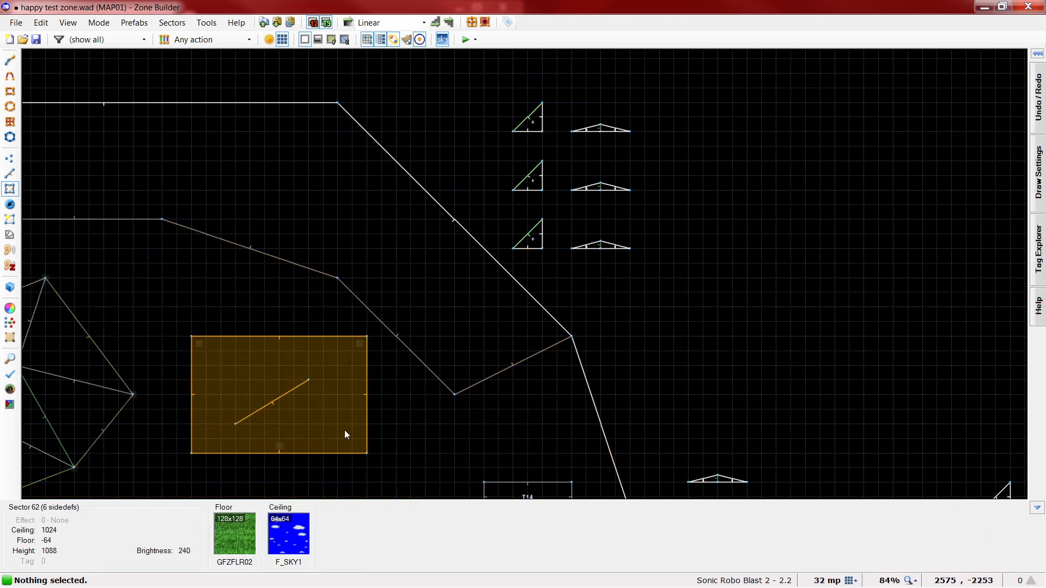
click(591, 129)
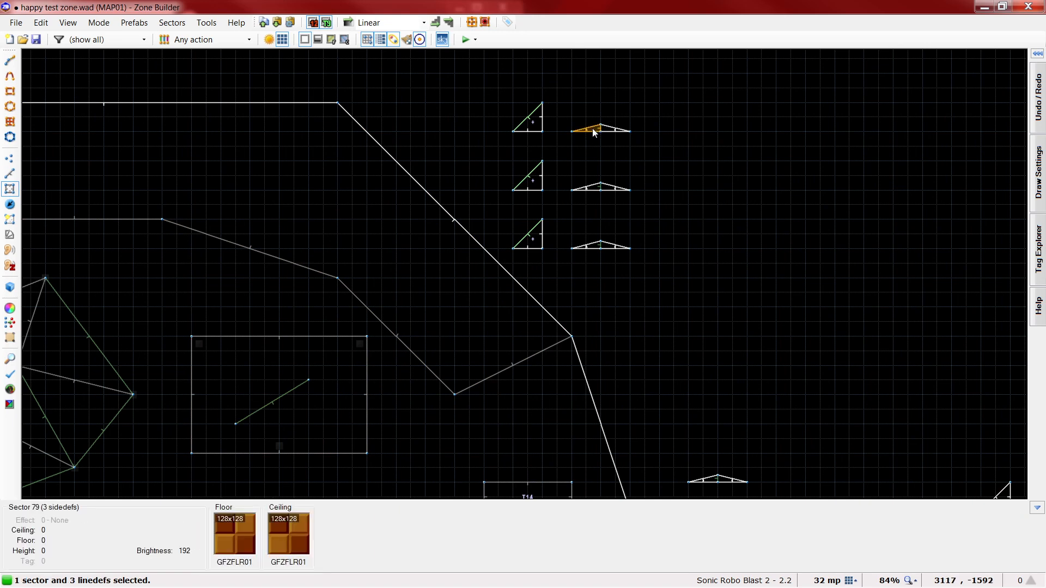
click(602, 151)
right_click(597, 130)
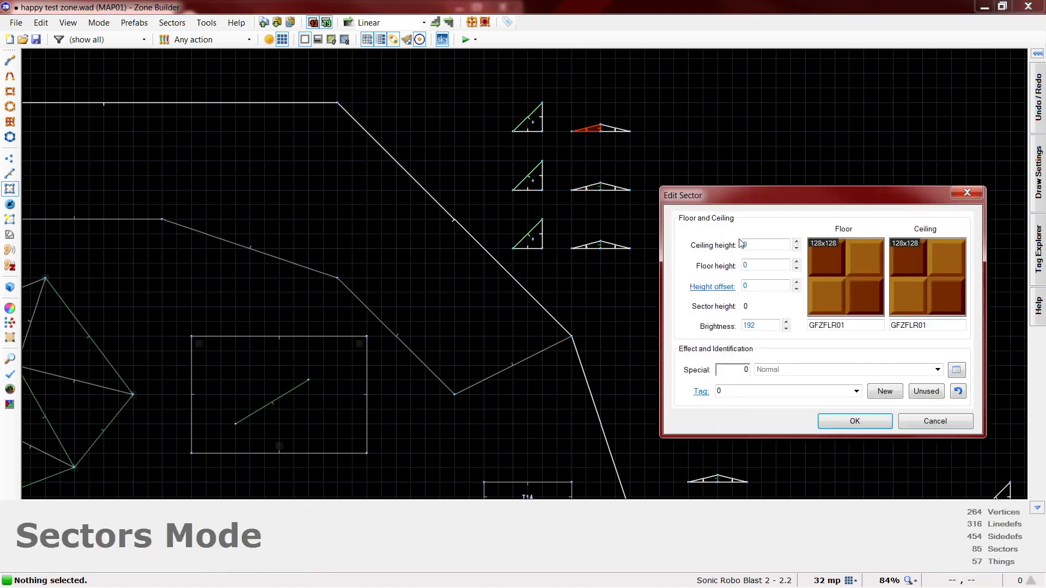
click(842, 420)
key(d)
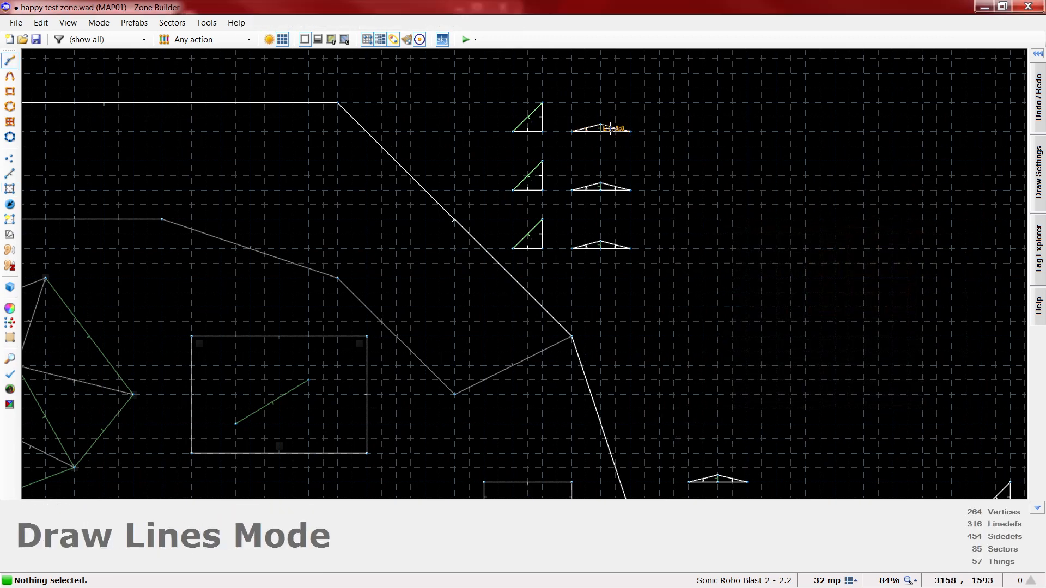
key(Escape)
Set the heights to 64 for the top peaked control sector's right half and the middle one's left half
right_click(607, 128)
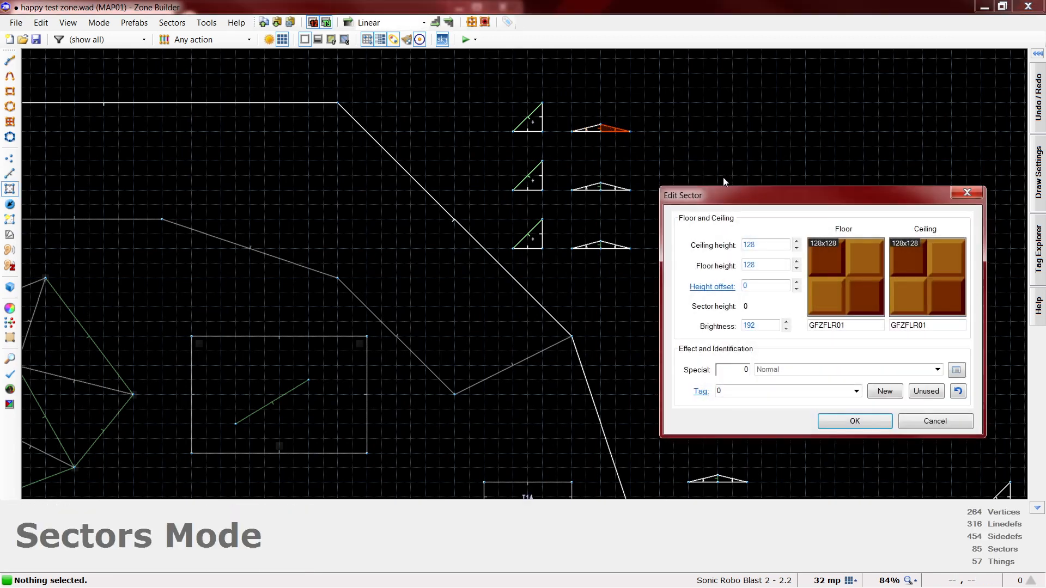
text(64)
key(Tab)
text(64)
click(855, 423)
right_click(597, 189)
text(64)
click(841, 416)
Set the ceiling and floor heights to 128 for the middle peak's right half and the bottom peak's left half
click(615, 190)
click(594, 246)
right_click(594, 246)
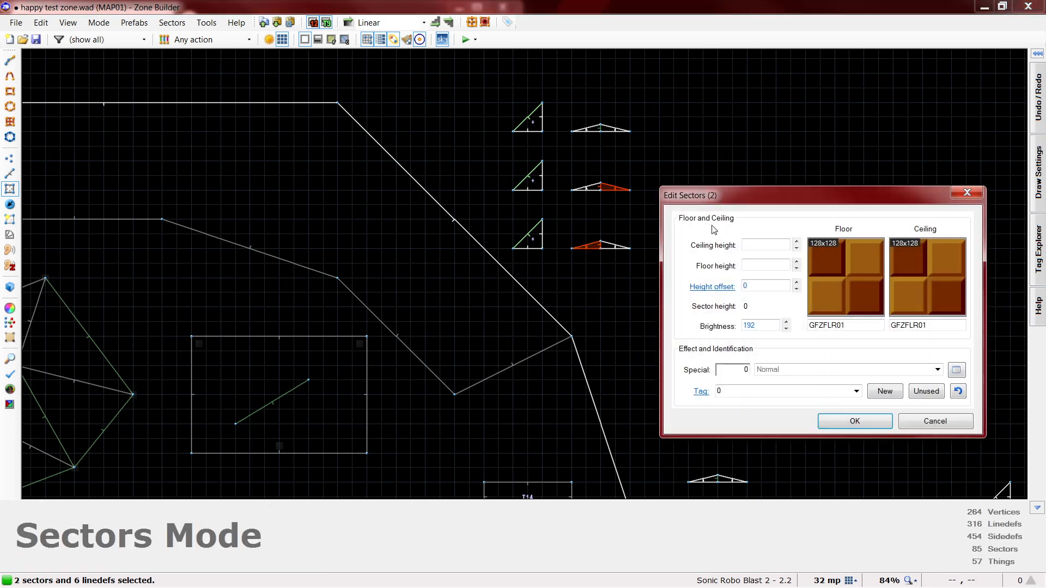
text(12)
click(761, 246)
text(8)
click(768, 263)
text(128)
click(836, 424)
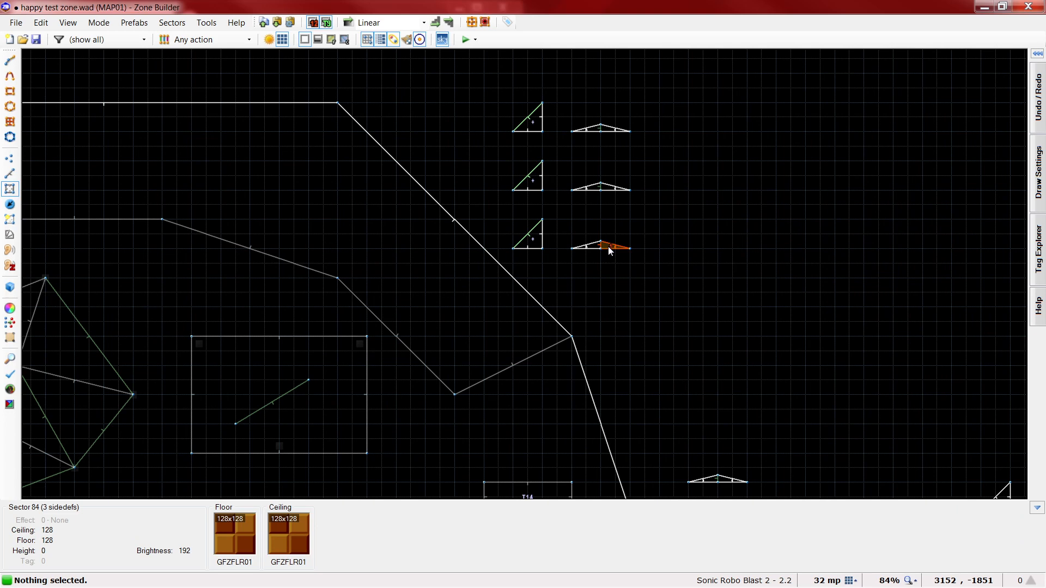
Adjust the height offset of the bottom peaked control sector's right half
right_click(609, 246)
click(761, 286)
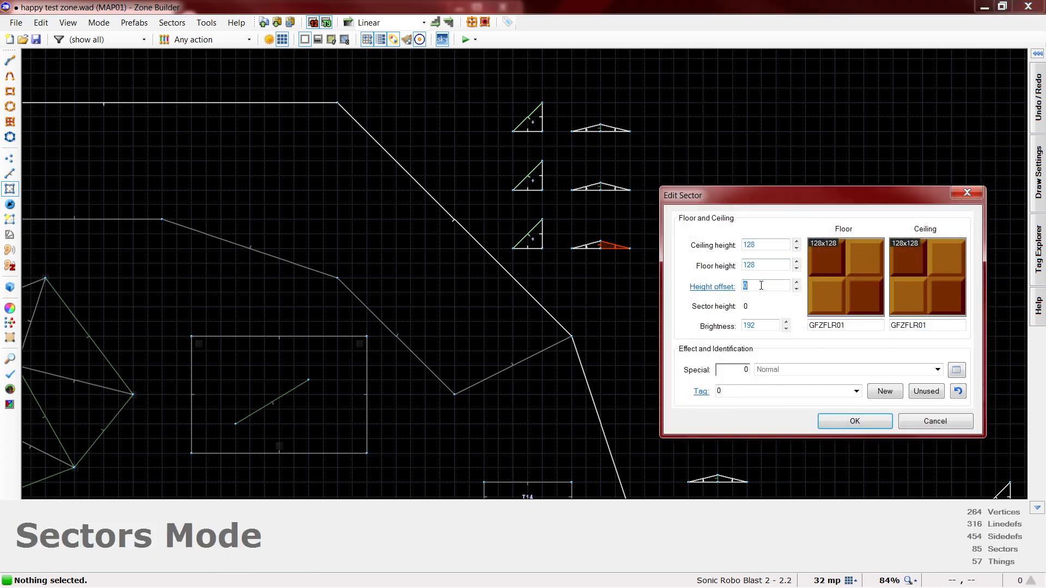
key(Return)
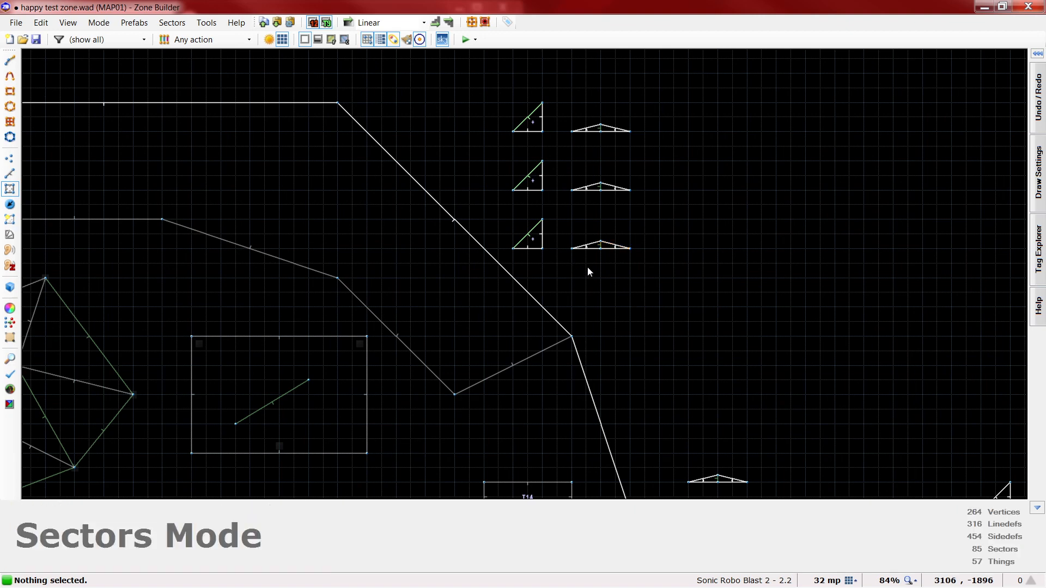
Assign action 53 (Continuous Floor/Ceiling Mover) to the middle linedefs of the three peaked control sectors
key(l)
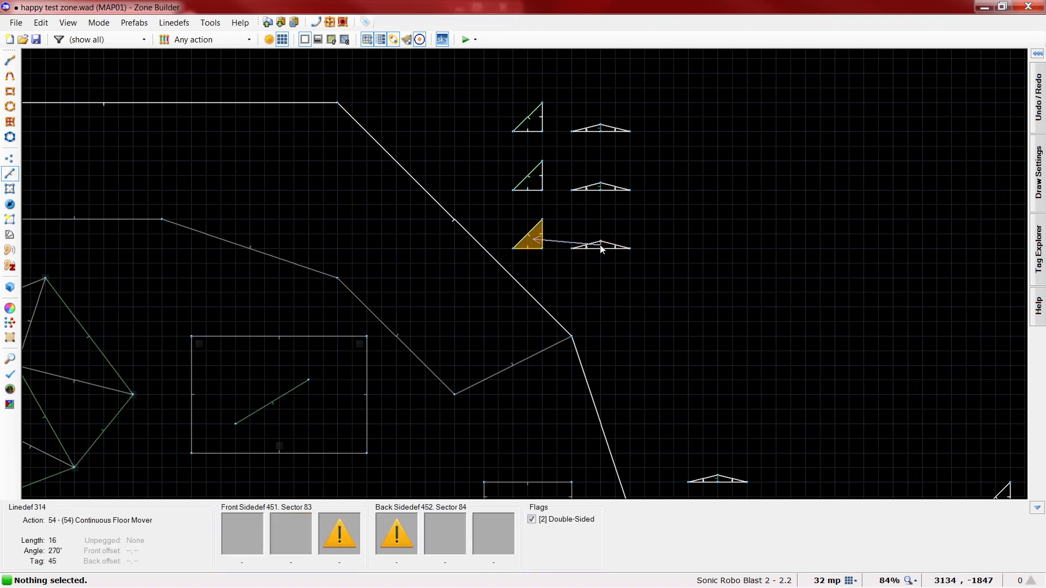
drag(587, 96, 614, 288)
right_click(600, 244)
scroll(653, 412, up, 2)
scroll(653, 413, down, 1)
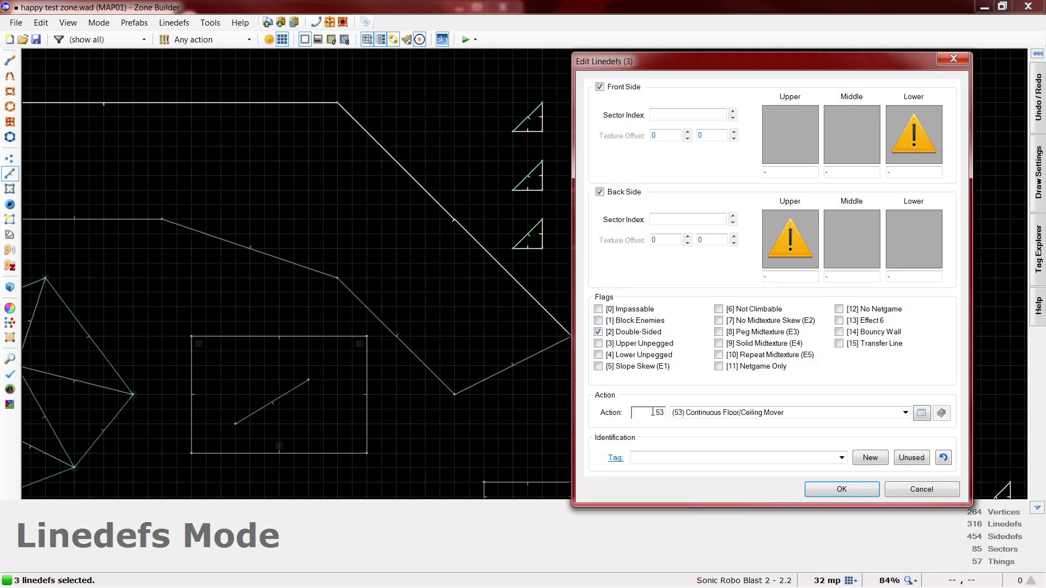
click(842, 489)
click(669, 126)
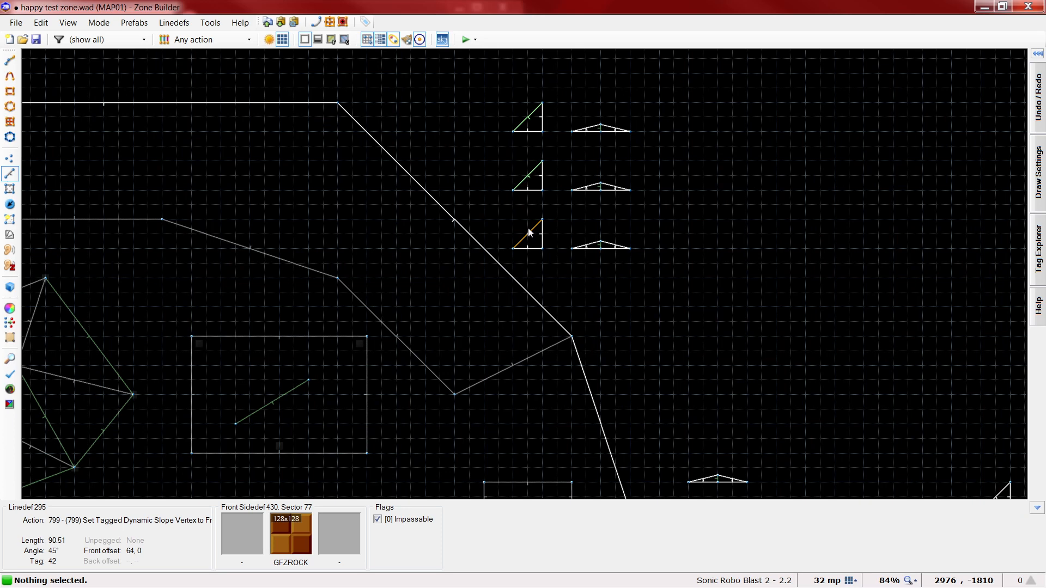
Set the ceiling and floor heights to 0 for the top triangular slope-vertex sector and 64 for the middle one
key(s)
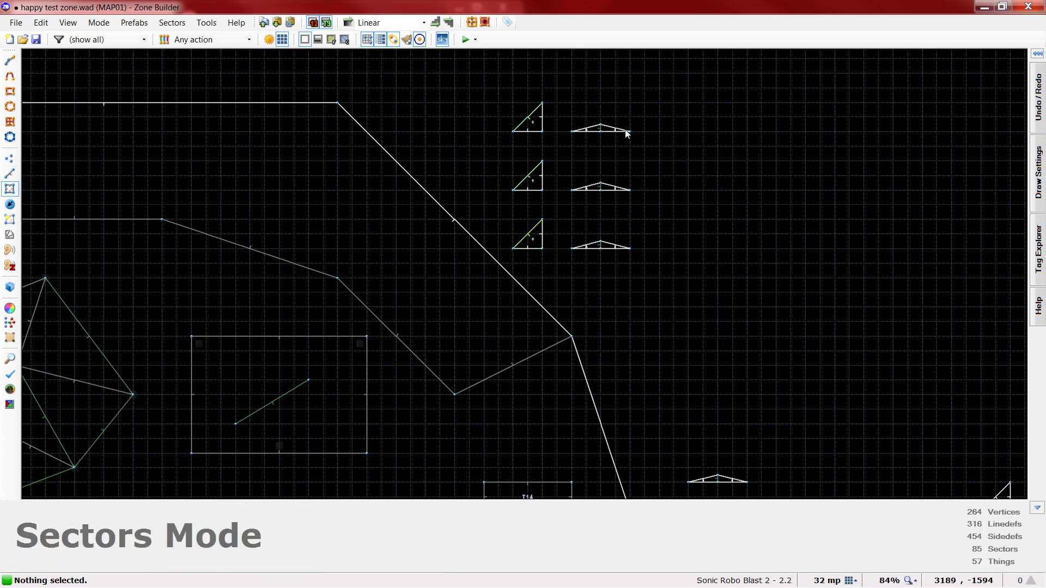
right_click(529, 121)
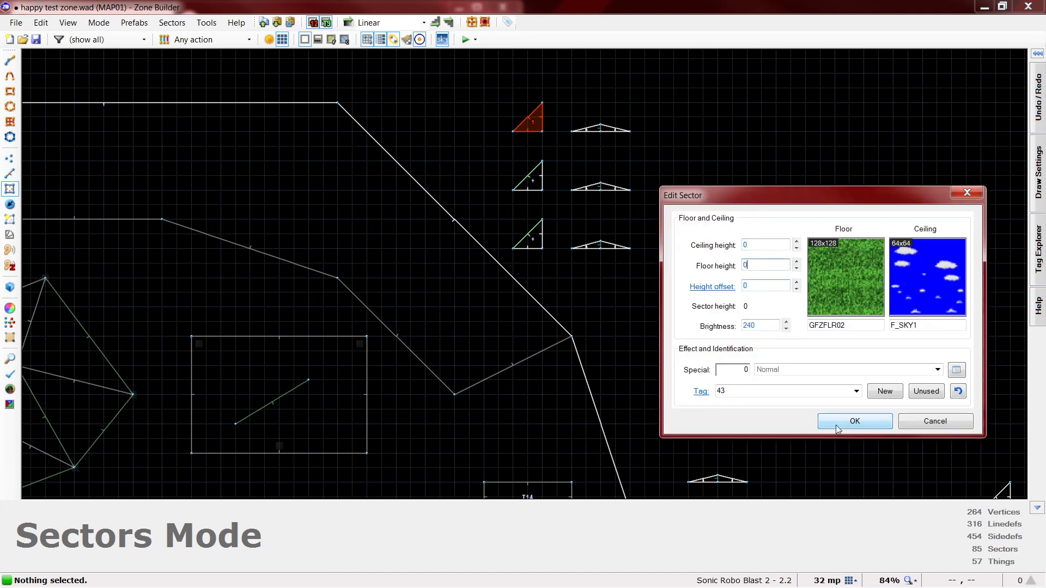
click(855, 421)
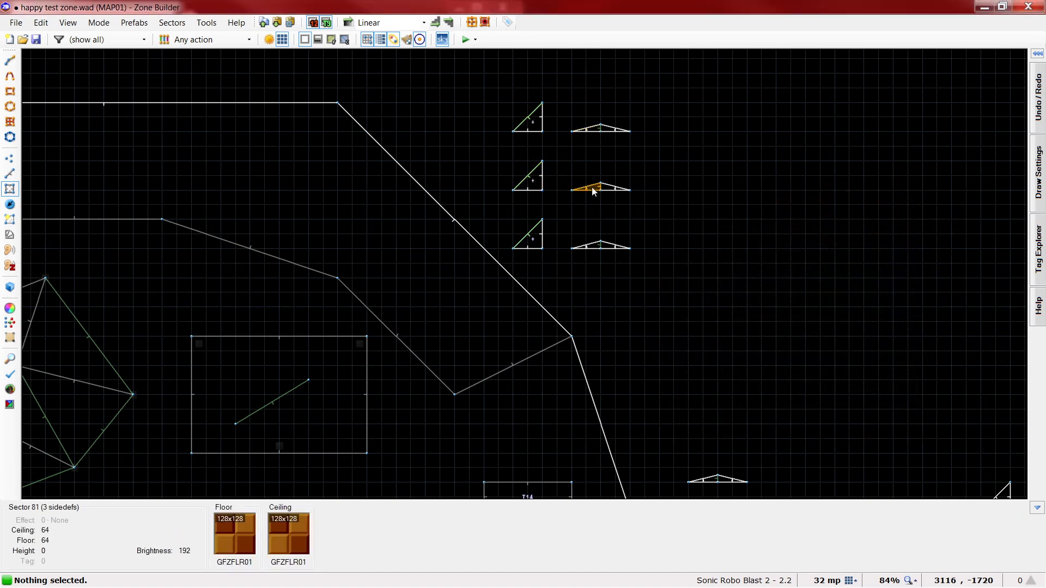
right_click(532, 180)
double_click(774, 244)
text(64)
double_click(768, 267)
text(64)
click(842, 417)
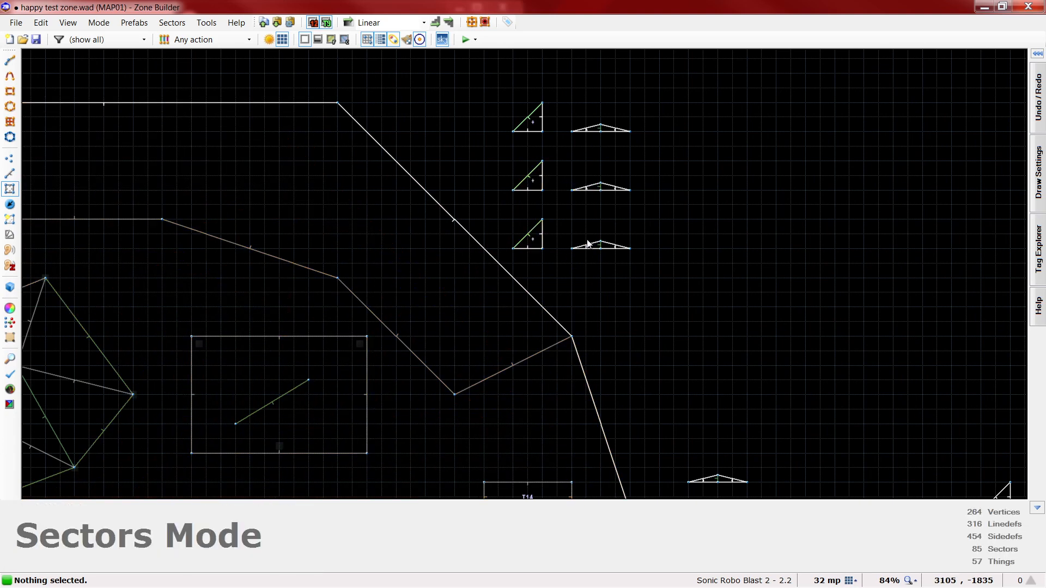
Set the ceiling and floor heights to 128 for the bottom triangular slope-vertex sector
right_click(531, 237)
text(12)
key(Tab)
click(778, 245)
text(8)
key(Tab)
text(128)
click(854, 421)
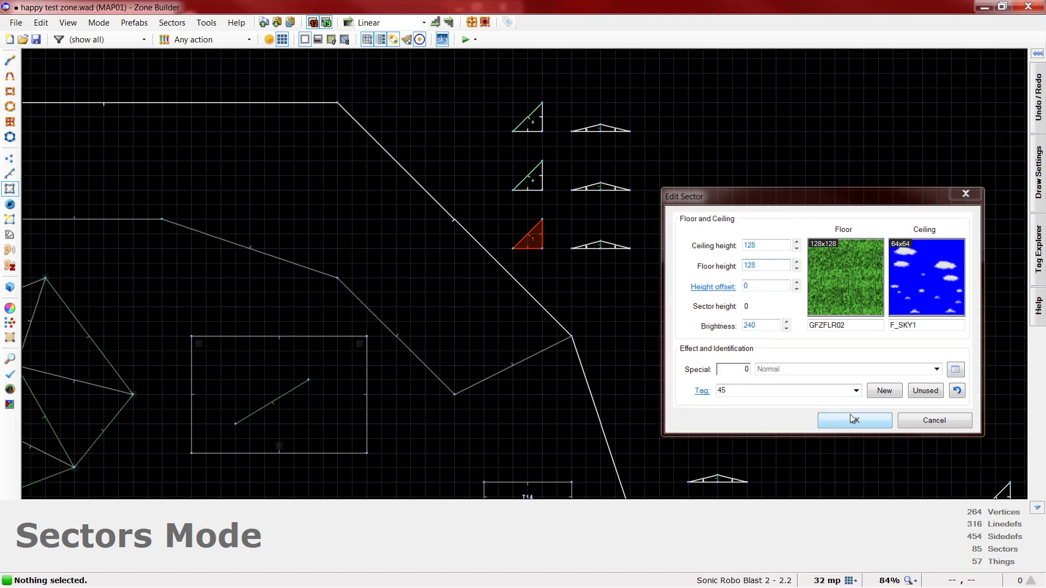
Playtest the map, moving Sonic toward the grassy block to observe its moving slope, and return to the editor
scroll(727, 135, down, 1)
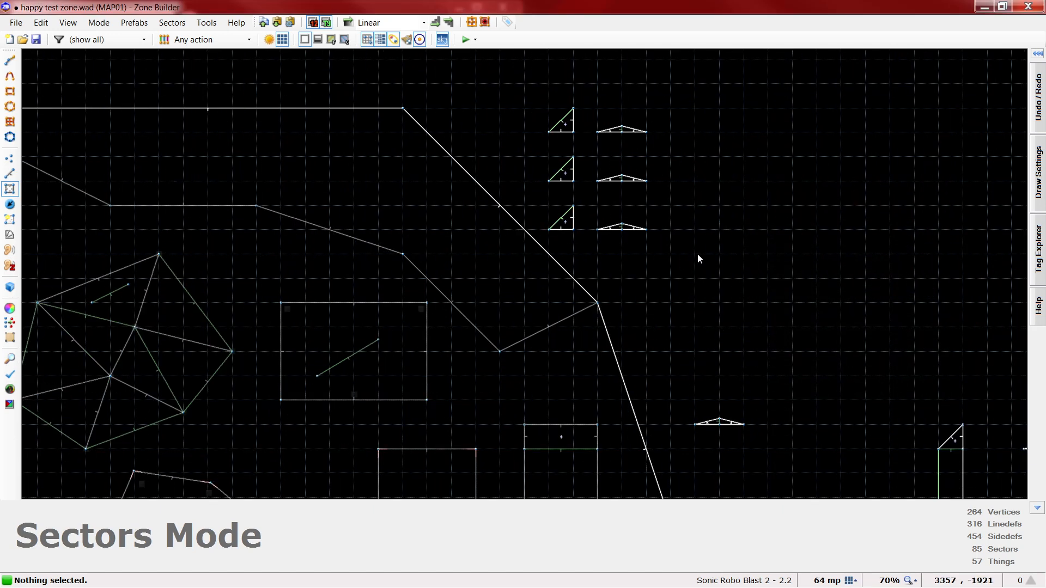
key(F9)
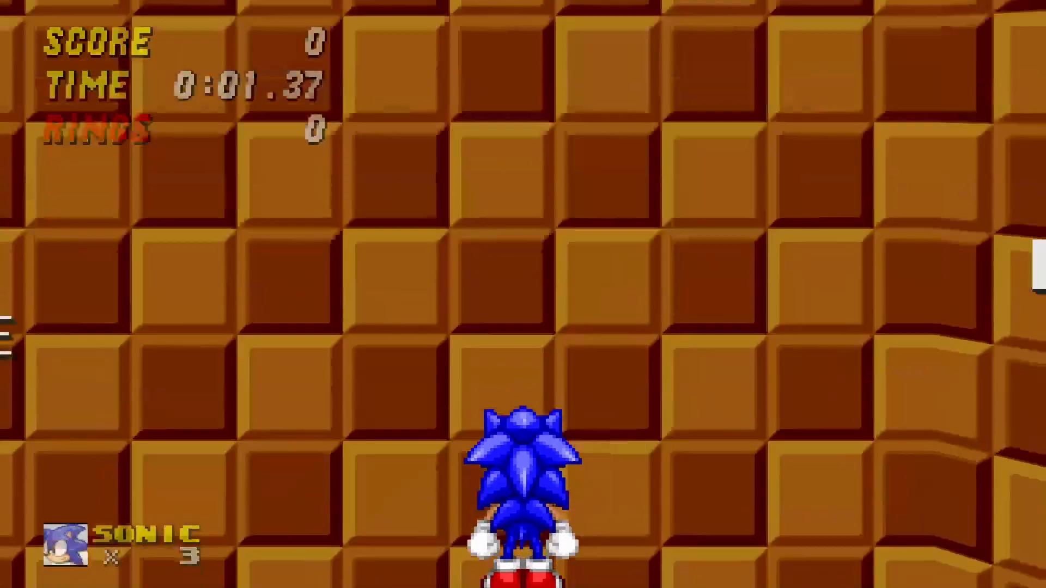
key(w)
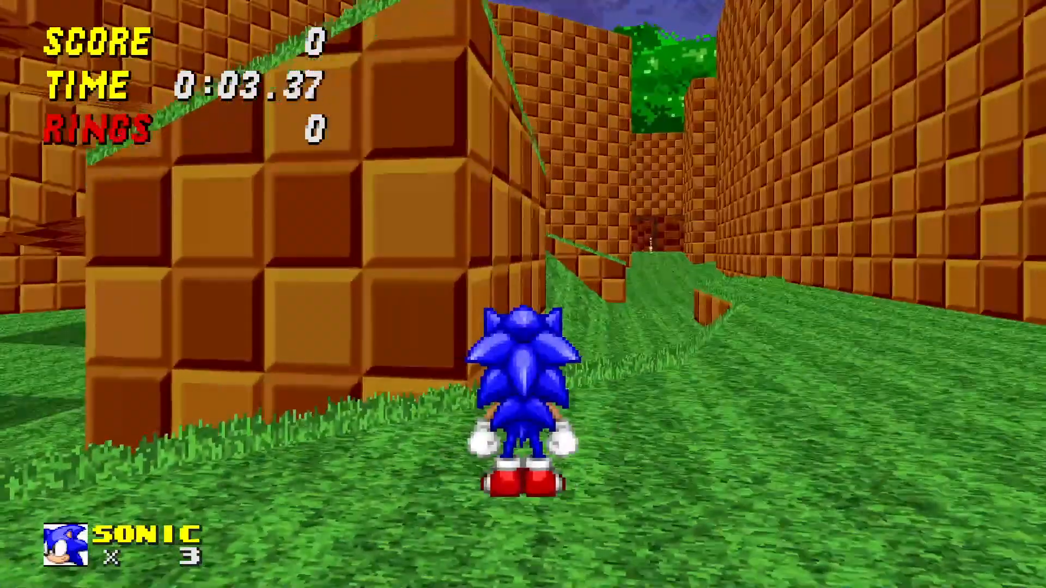
key(d)
key(w)
key(a)
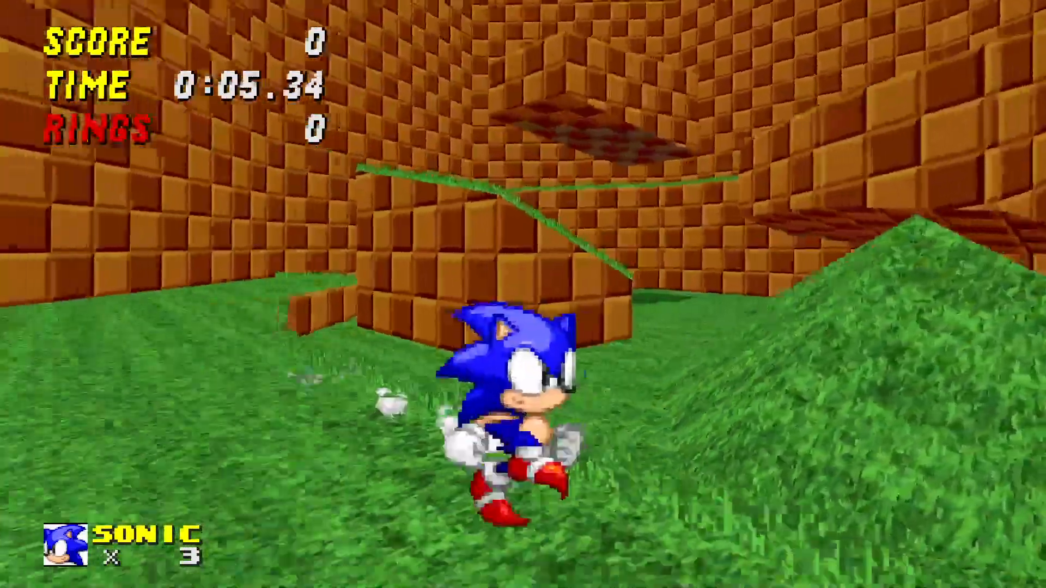
key(w)
key(d)
key(space)
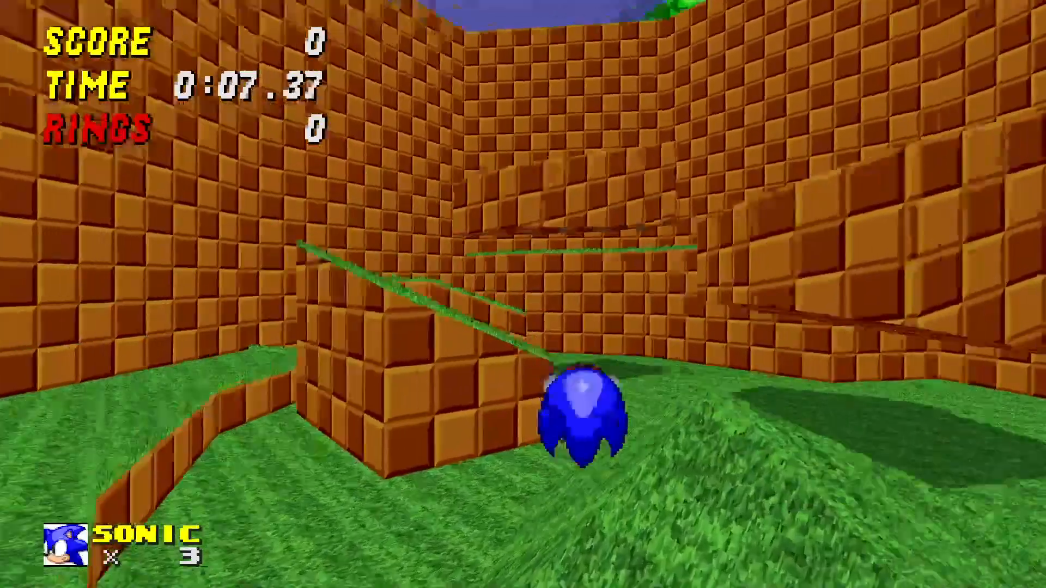
key(space)
key(w)
key(space)
key(d)
key(a)
key(s)
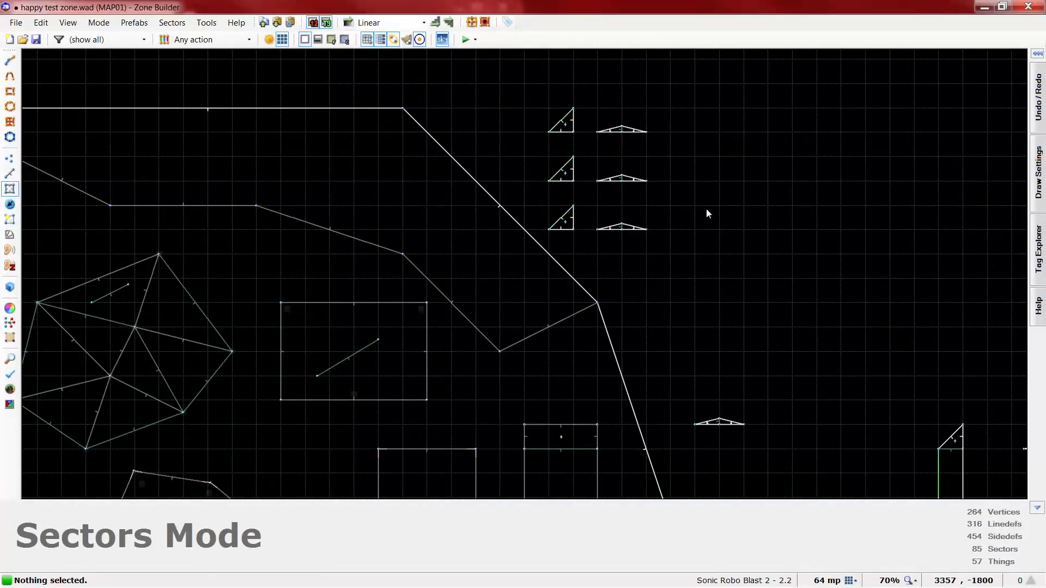
Set the ceiling and floor heights to 64 for the left half of the bottom peaked control sector
scroll(612, 208, up, 2)
scroll(600, 229, down, 2)
scroll(598, 196, up, 1)
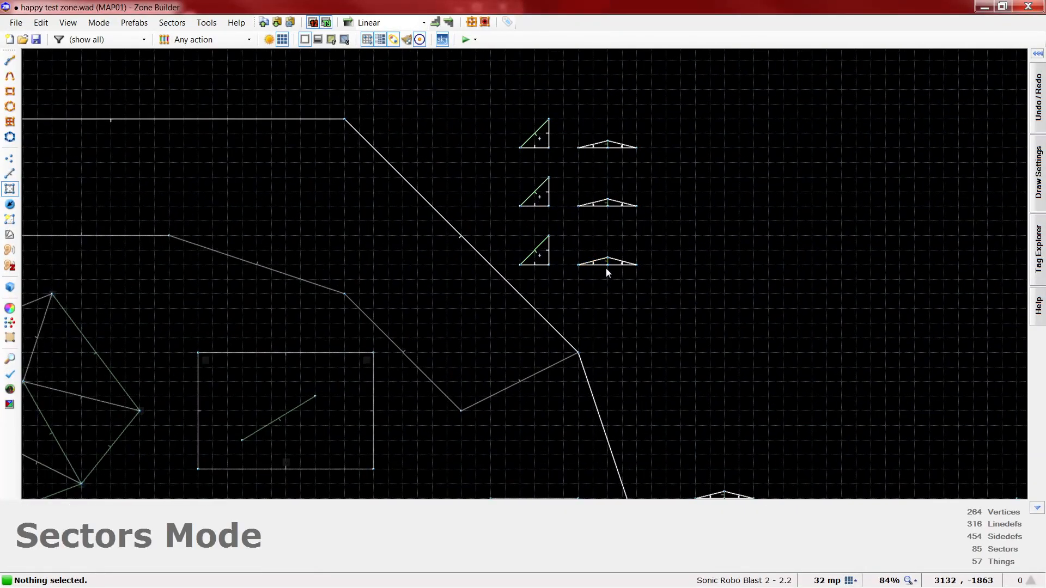
right_click(602, 261)
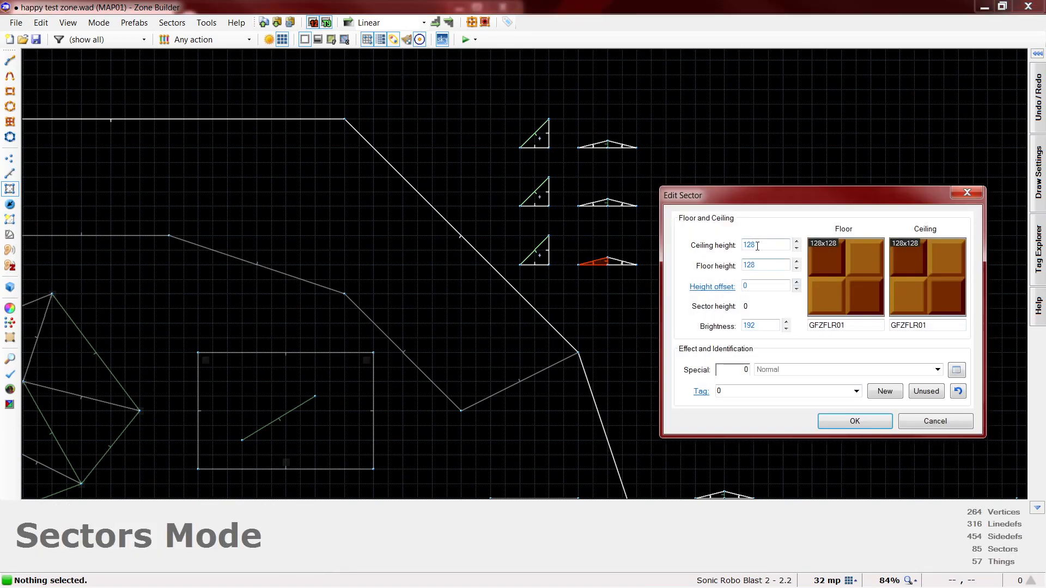
double_click(757, 245)
text(64)
key(Tab)
text(64)
click(853, 423)
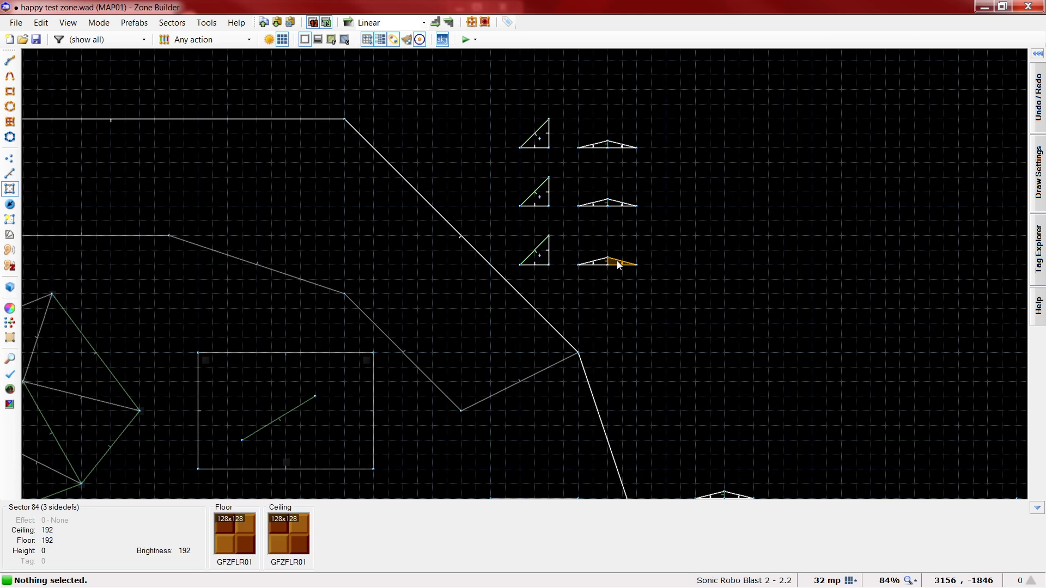
Set the ceiling and floor heights to 192 for the left half of the bottom peaked control sector
right_click(593, 262)
double_click(755, 246)
text(192)
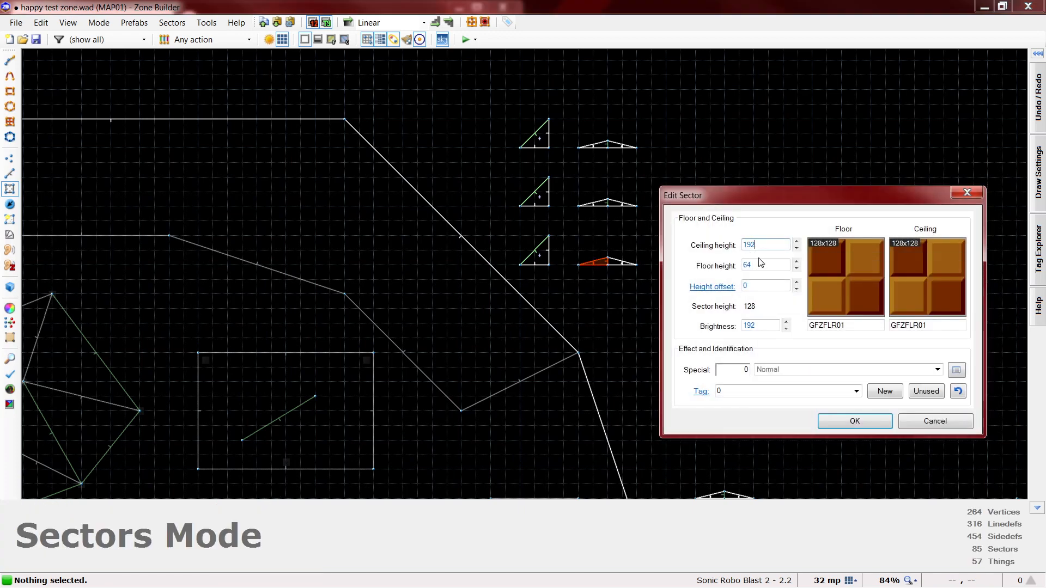
double_click(760, 266)
text(192)
click(840, 417)
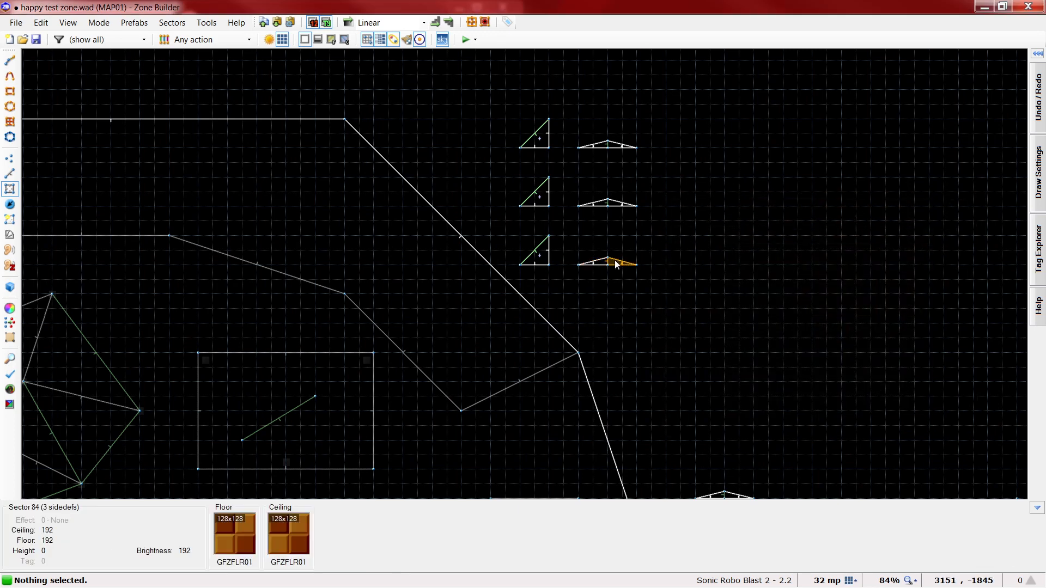
Set the ceiling and floor heights to 64 for the right half of the bottom peaked control sector
right_click(619, 265)
text(64)
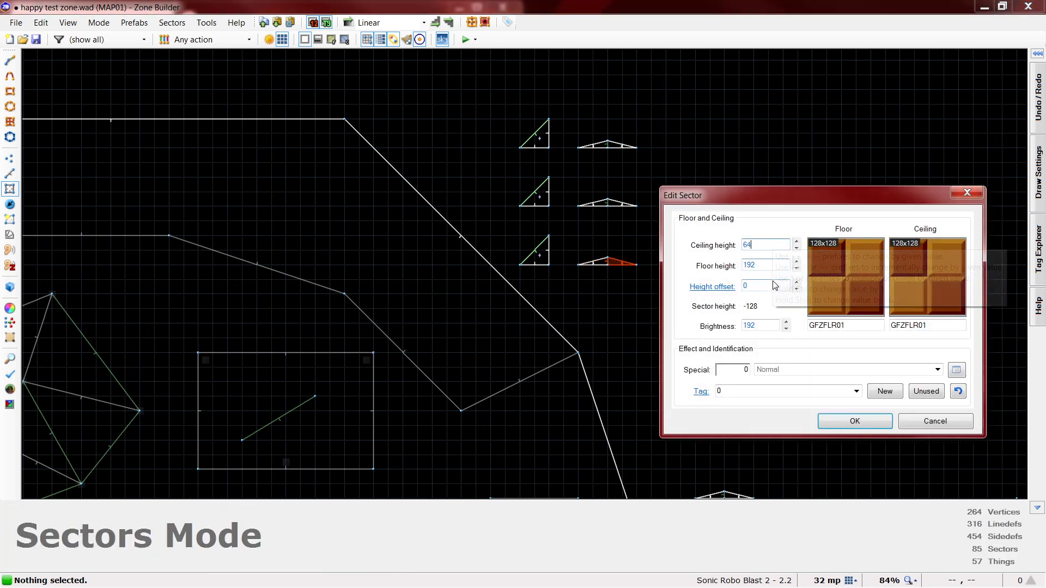
key(Tab)
text(64)
click(842, 417)
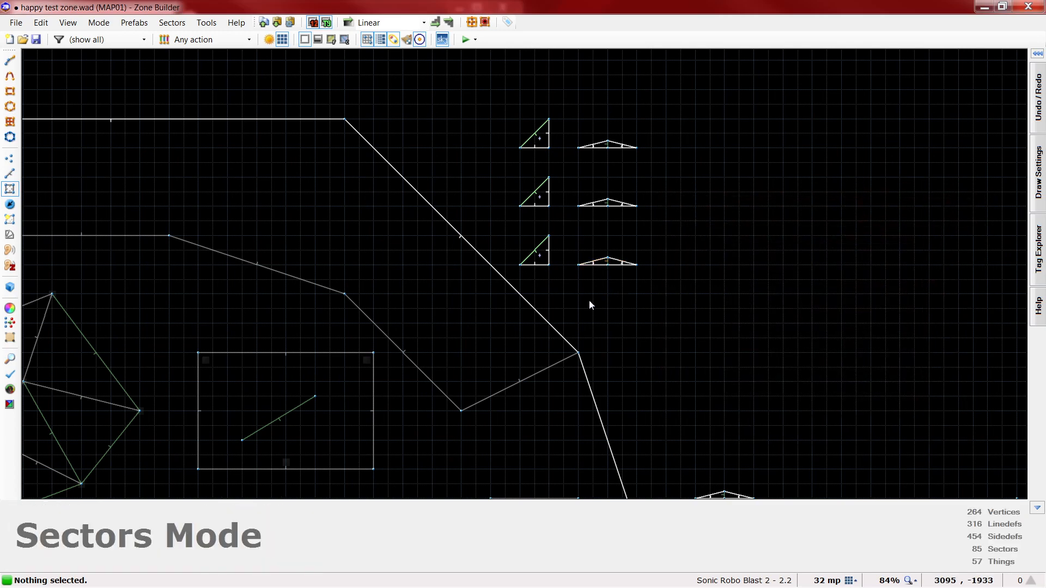
Playtest the map again, standing on and moving around the grassy block to check its slope motion, and return to the editor
key(F9)
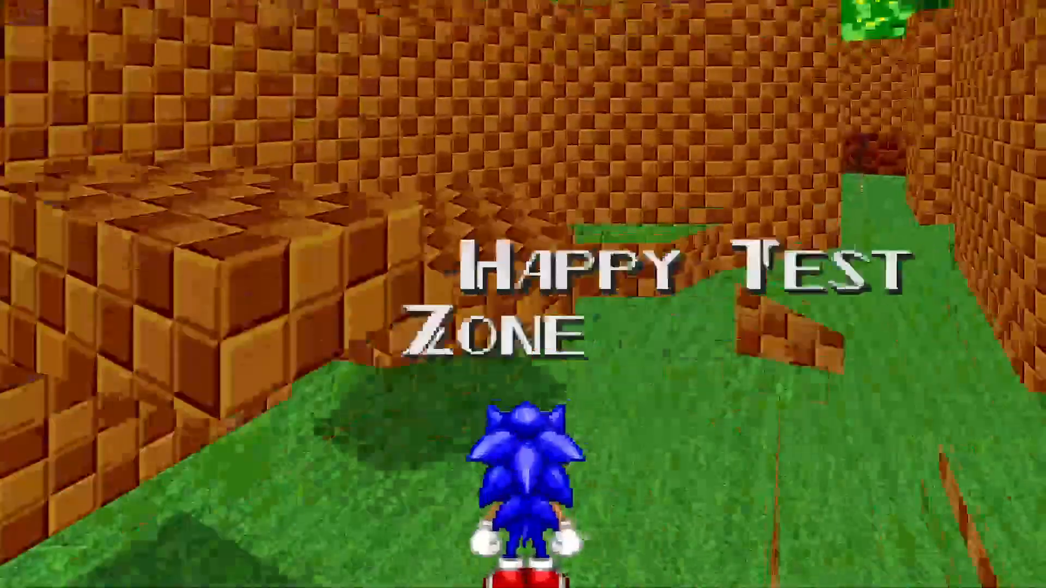
key(w)
key(space)
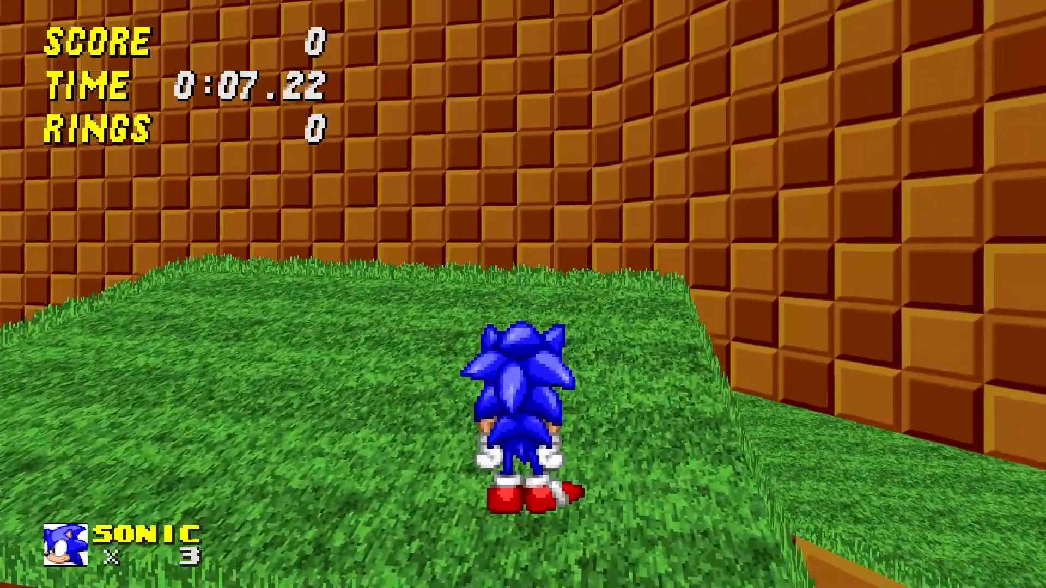
key(w)
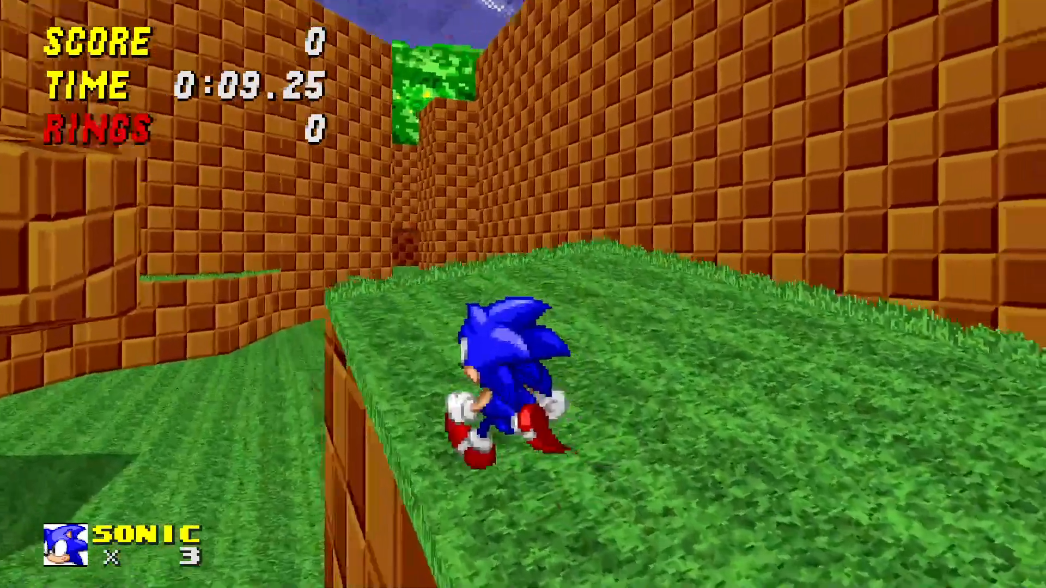
key(w)
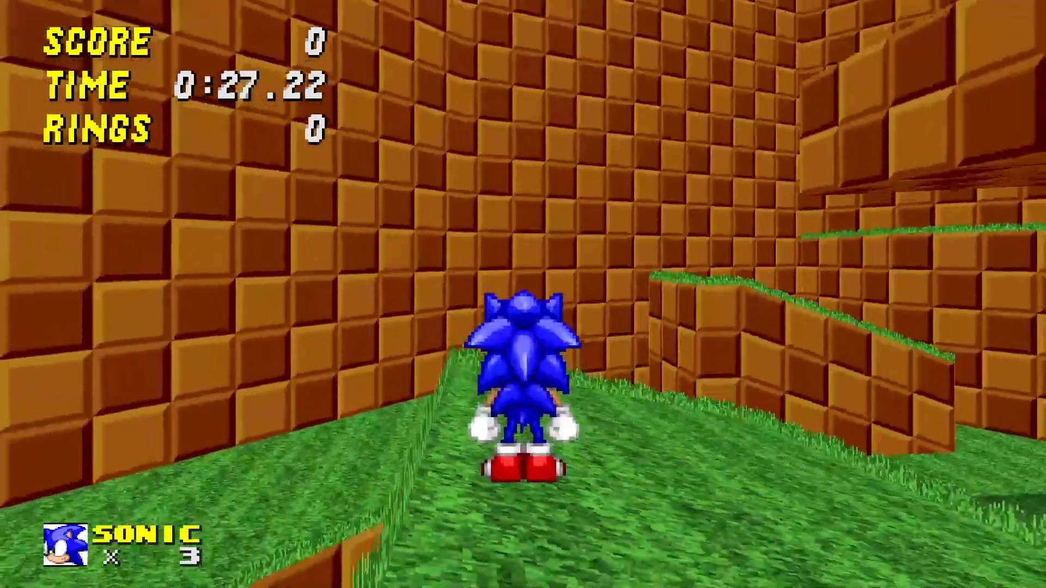
key(a)
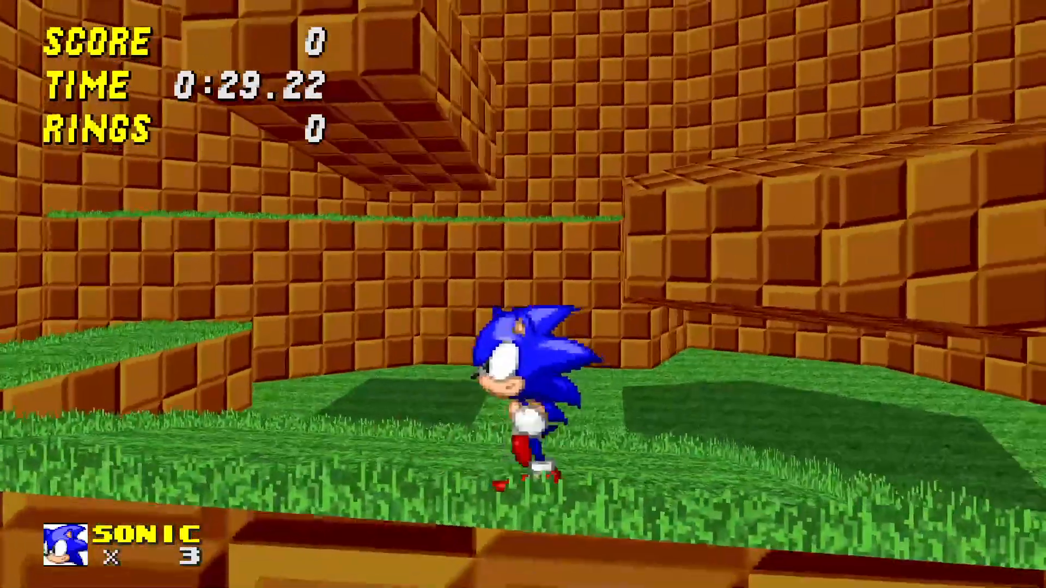
key(space)
key(w)
key(d)
key(w)
key(space)
key(d)
key(space)
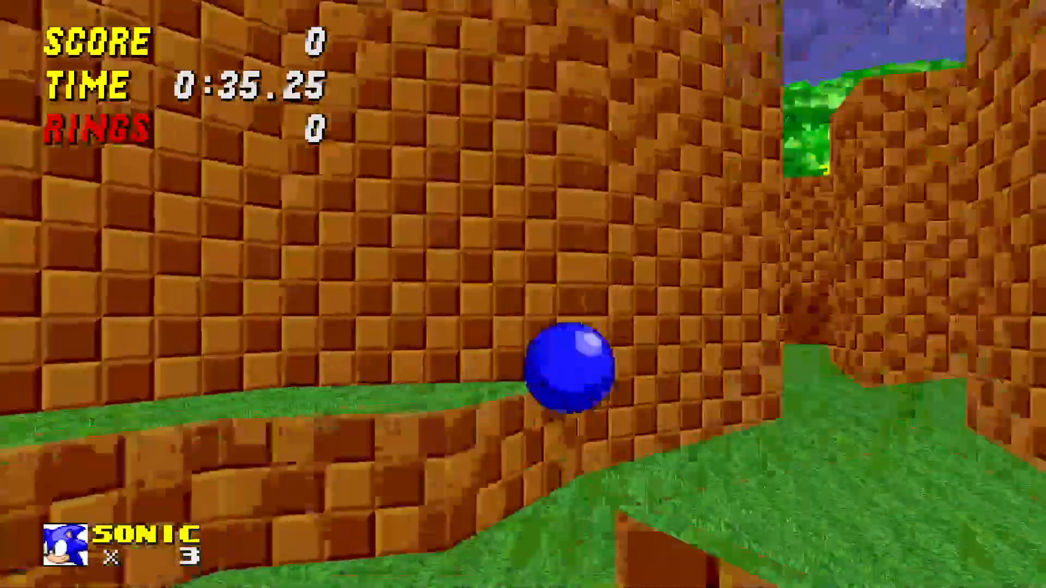
key(w)
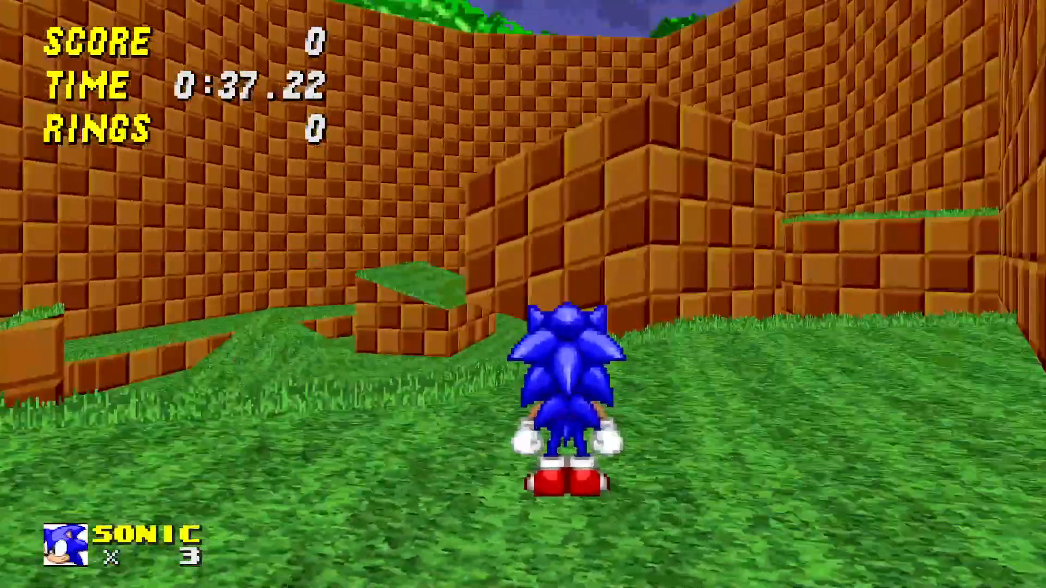
key(d)
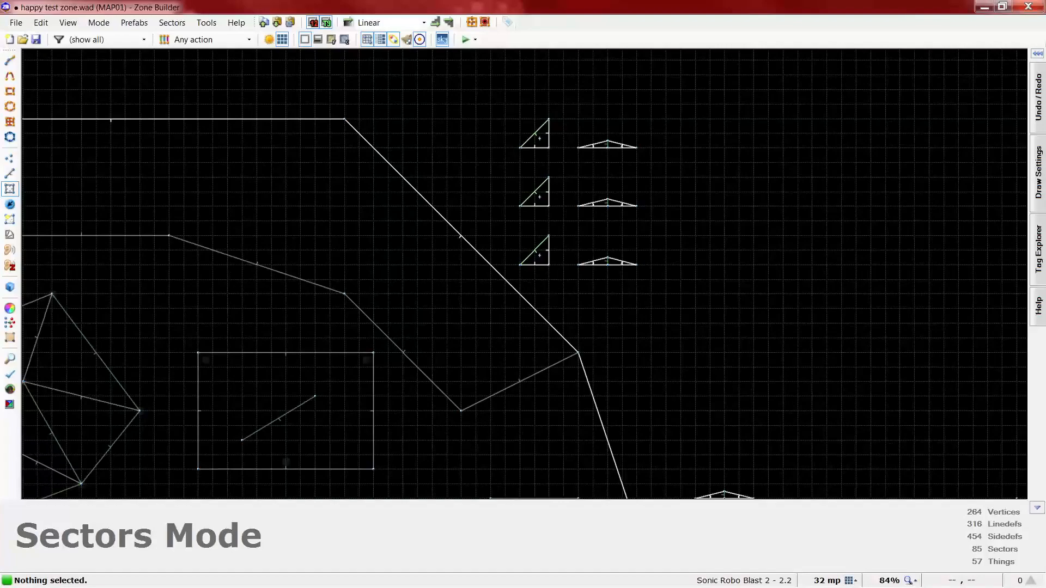
Look over the room with the sloped blocks and its surrounding control sectors, as both sectors and linedefs
scroll(754, 184, down, 4)
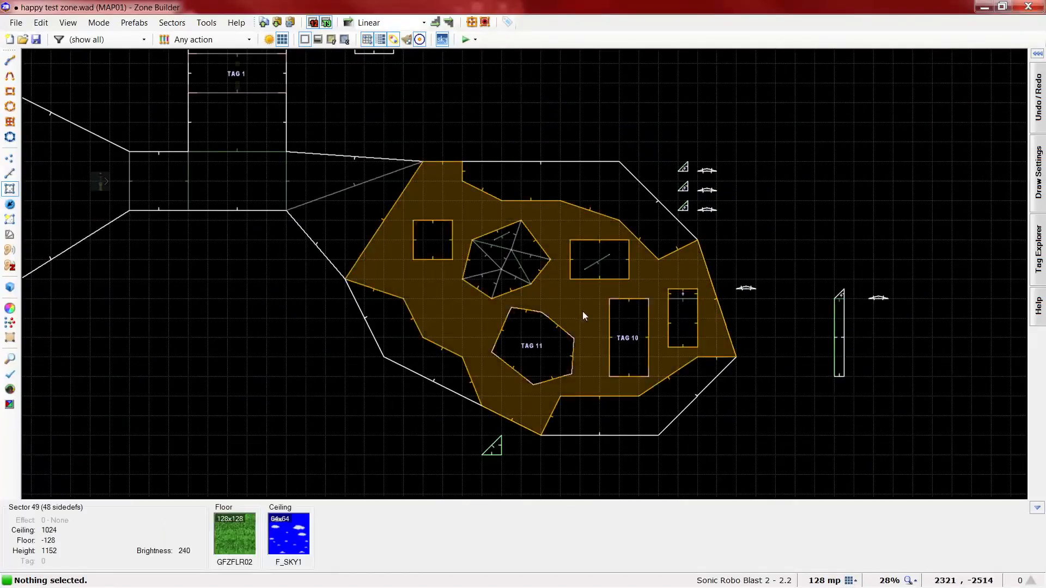
scroll(536, 326, up, 2)
scroll(536, 326, down, 1)
scroll(519, 297, down, 2)
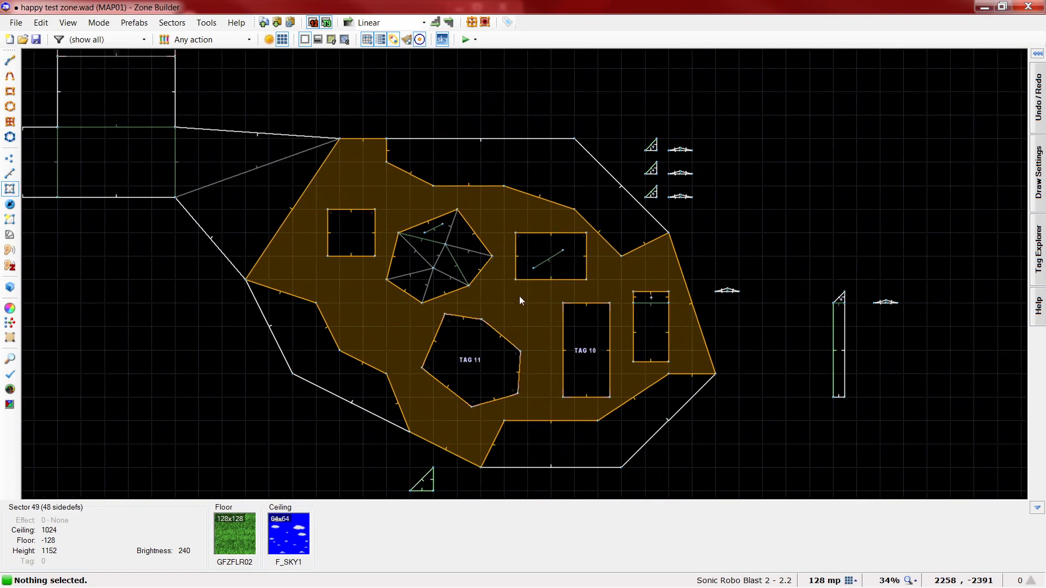
scroll(515, 299, up, 4)
scroll(556, 249, down, 2)
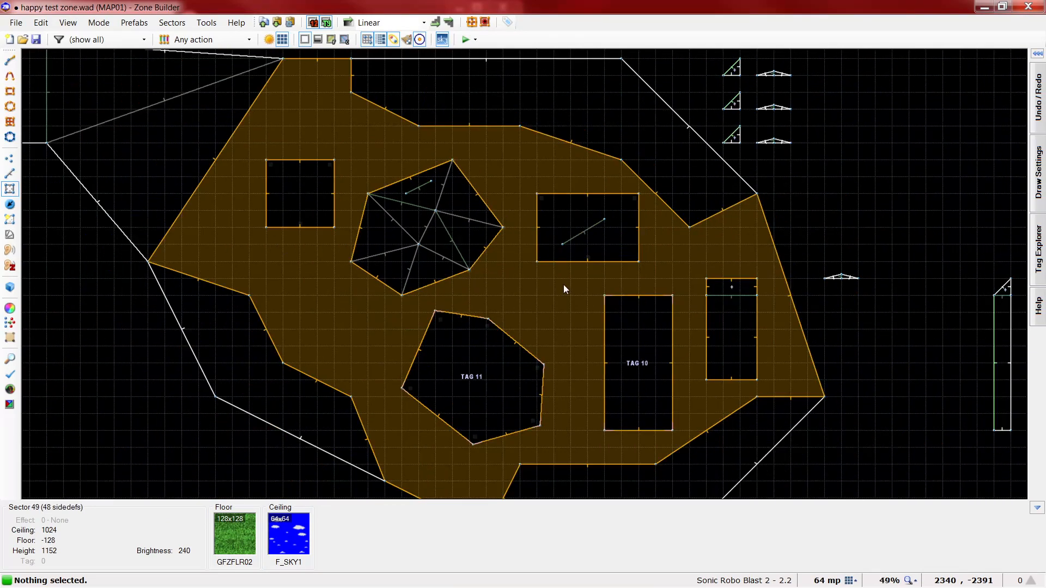
scroll(563, 285, down, 2)
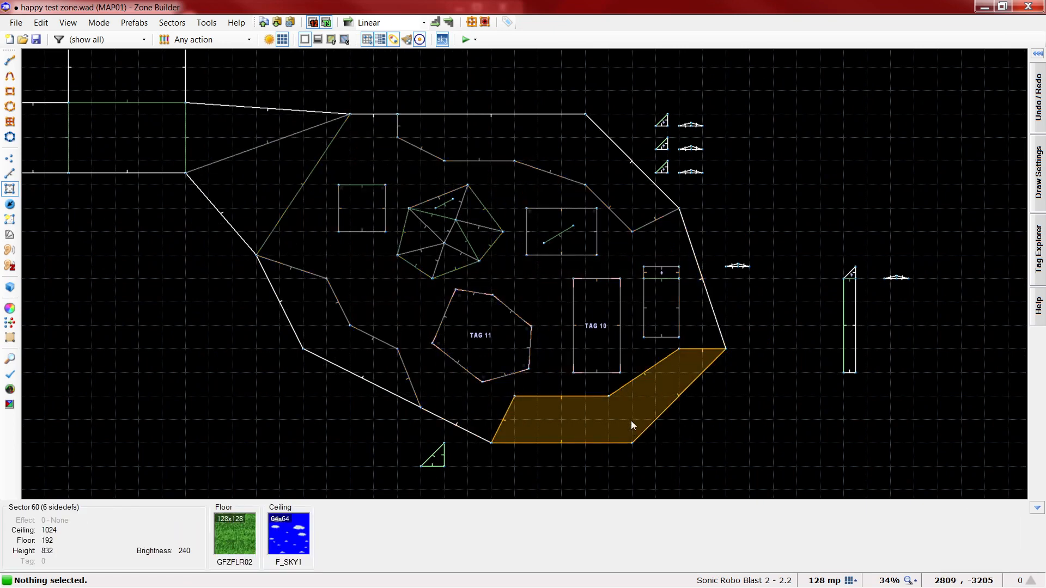
key(l)
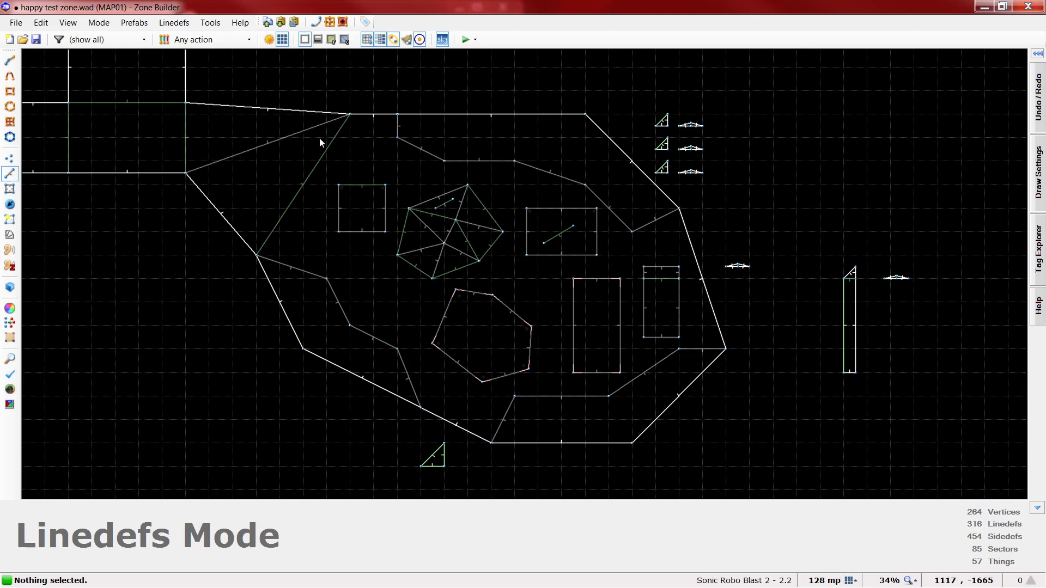
scroll(338, 175, up, 5)
key(q)
key(d)
key(q)
scroll(383, 143, down, 4)
scroll(627, 218, down, 4)
scroll(704, 386, up, 3)
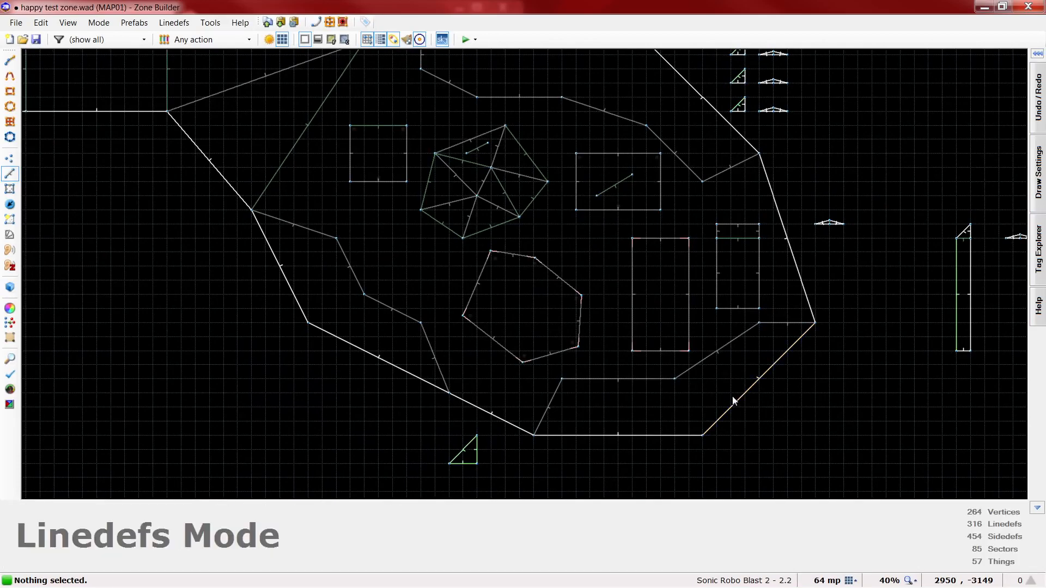
Give the diagonal edge line of the lower-right ledge action 720, Copy Frontside Floor Slope from Line Tag, with tag 20
scroll(708, 382, up, 1)
right_click(692, 360)
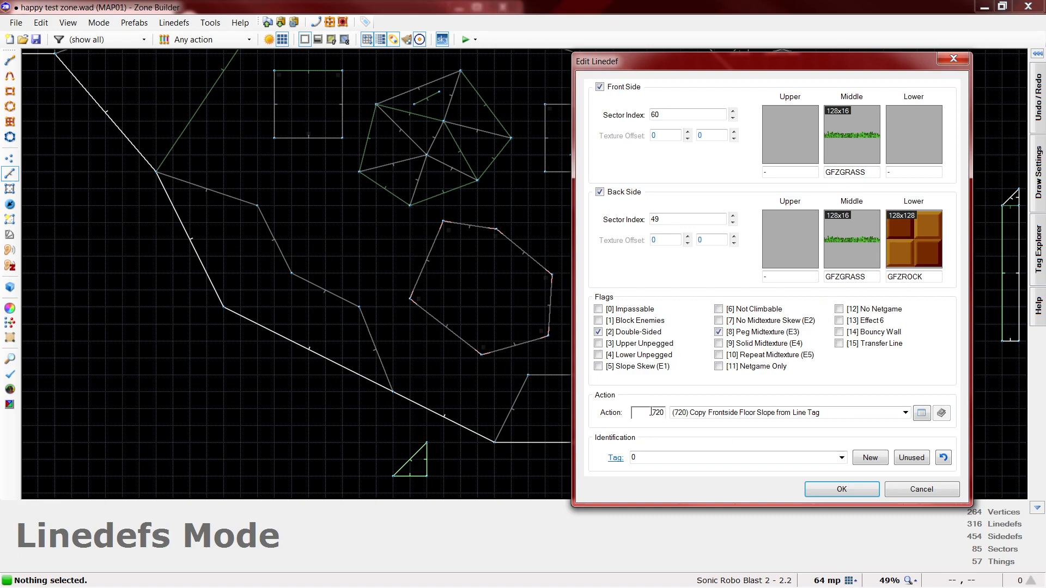
click(842, 489)
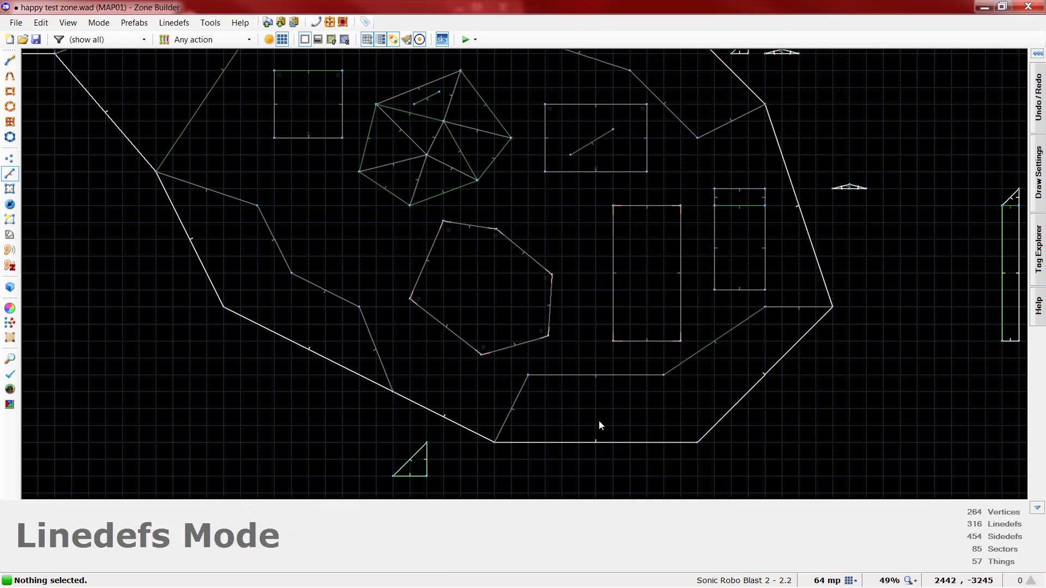
right_click(716, 344)
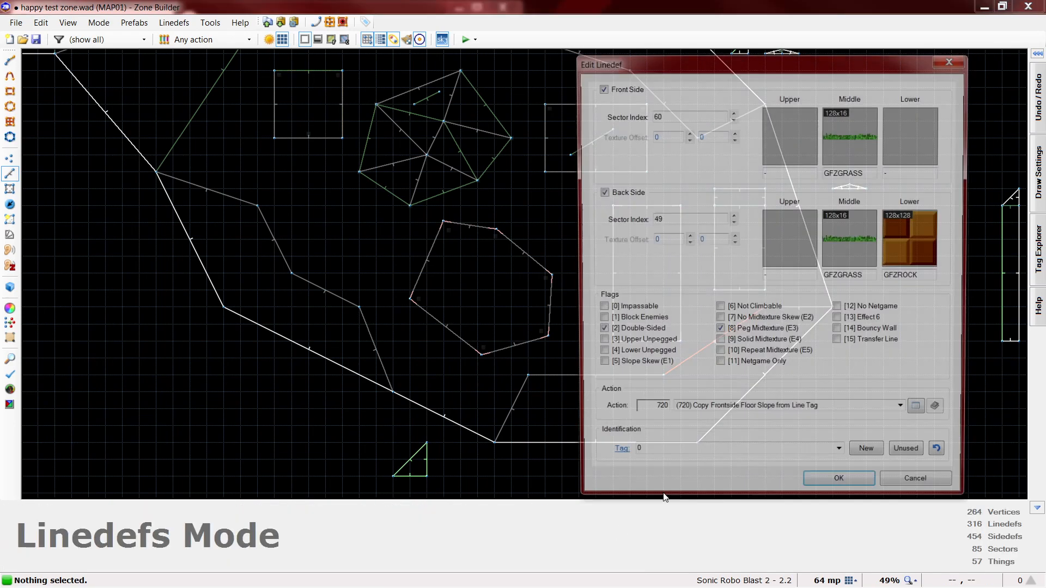
text(20)
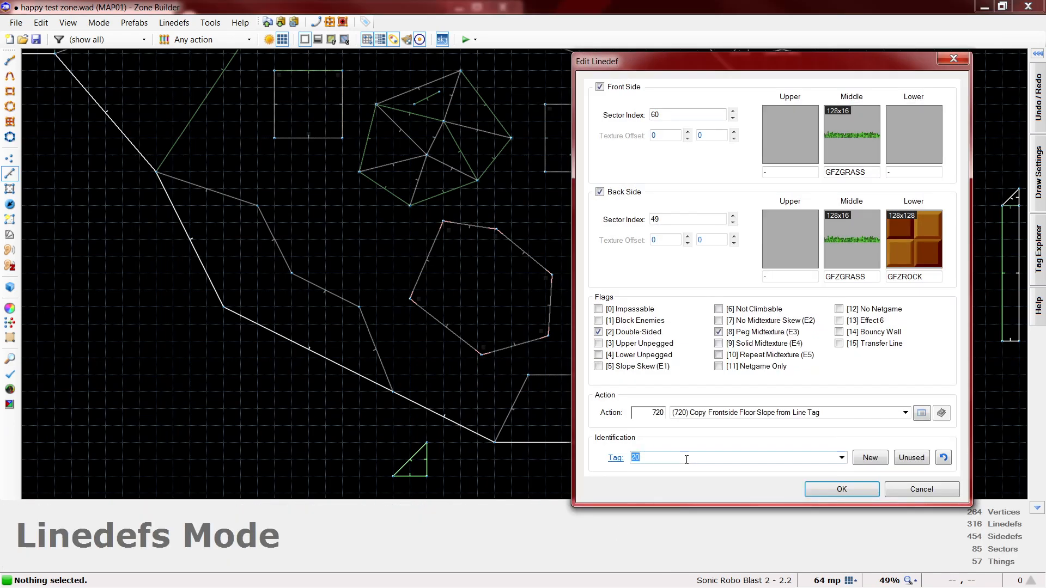
key(Return)
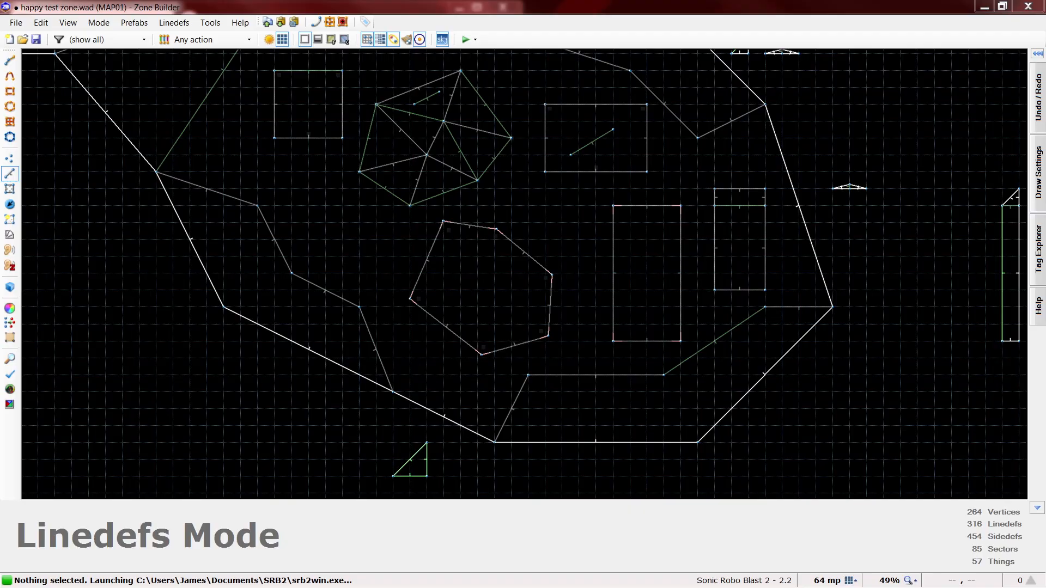
Playtest the map, moving along the grassy ledge to check its floor slope, and return to the editor
key(w)
key(w)
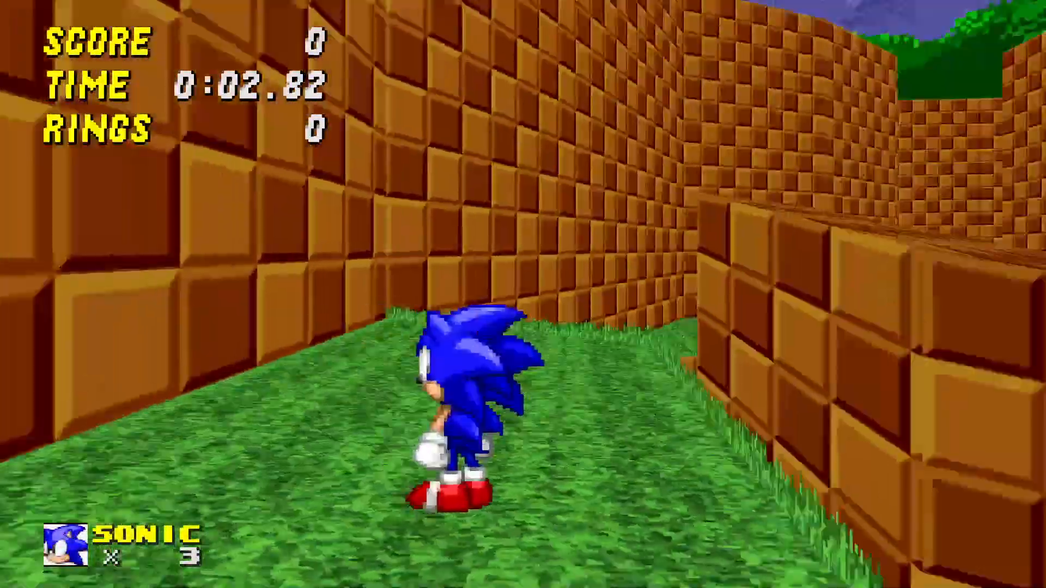
key(w)
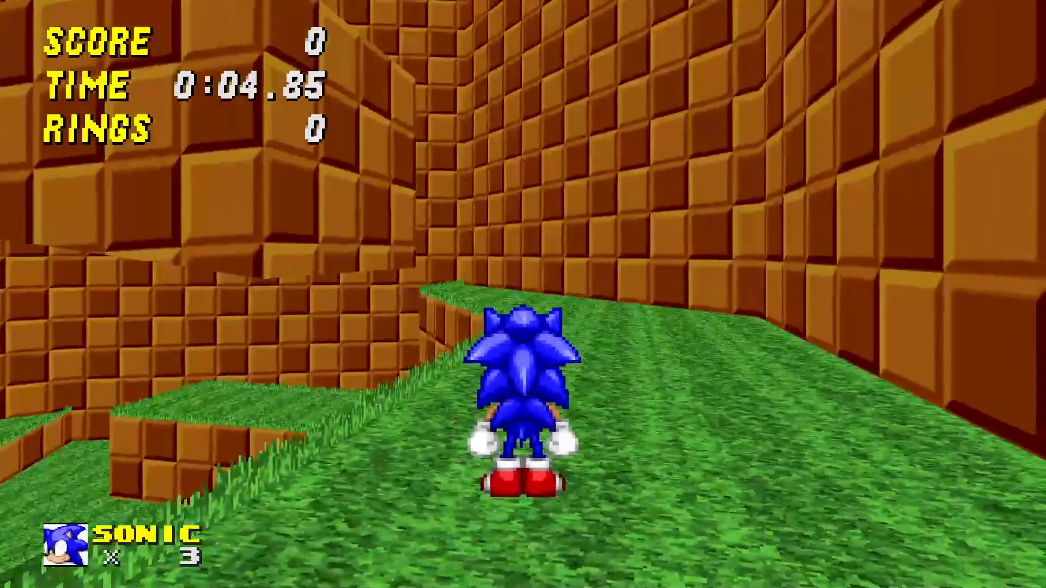
key(w)
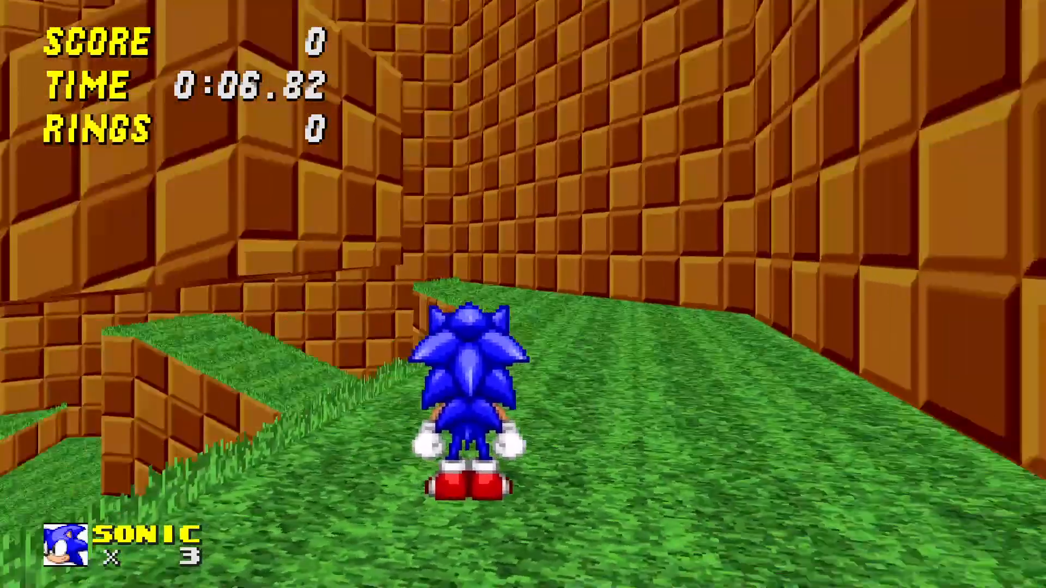
key(a)
key(w)
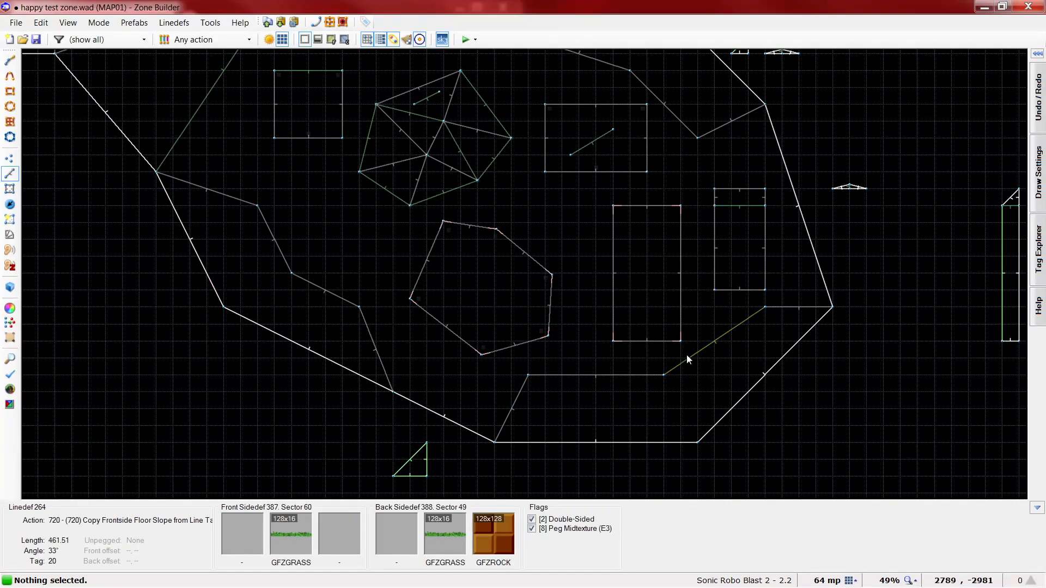
Assign tag 16 to the square sector in the room and revise the tag of the ledge's diagonal slope-copy linedef
key(s)
right_click(309, 104)
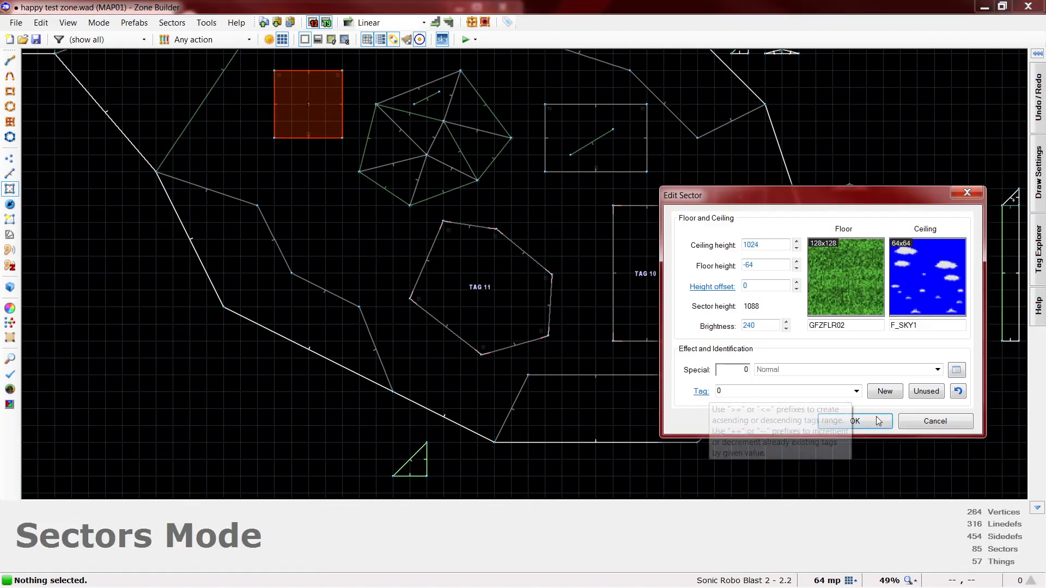
click(872, 423)
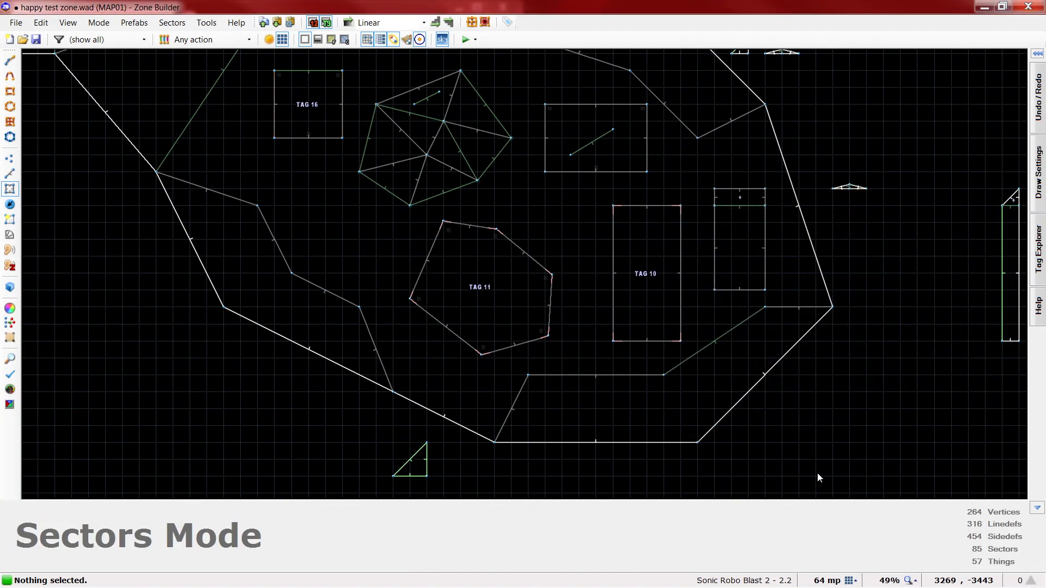
key(l)
right_click(781, 391)
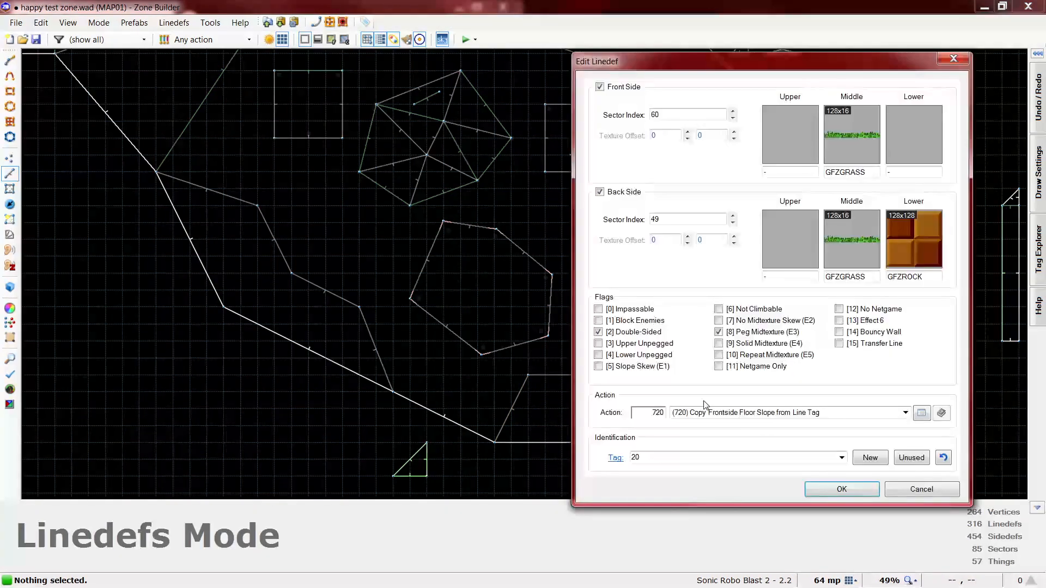
click(830, 487)
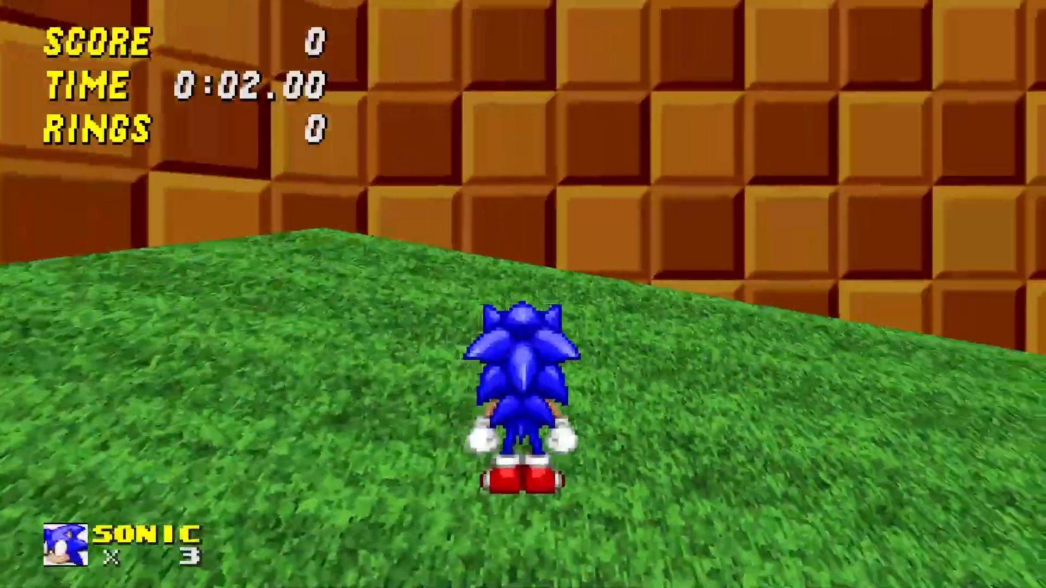
Playtest the map again, checking the grassy ledge's slope and crossing the nearby brown sloped block
key(w)
key(a)
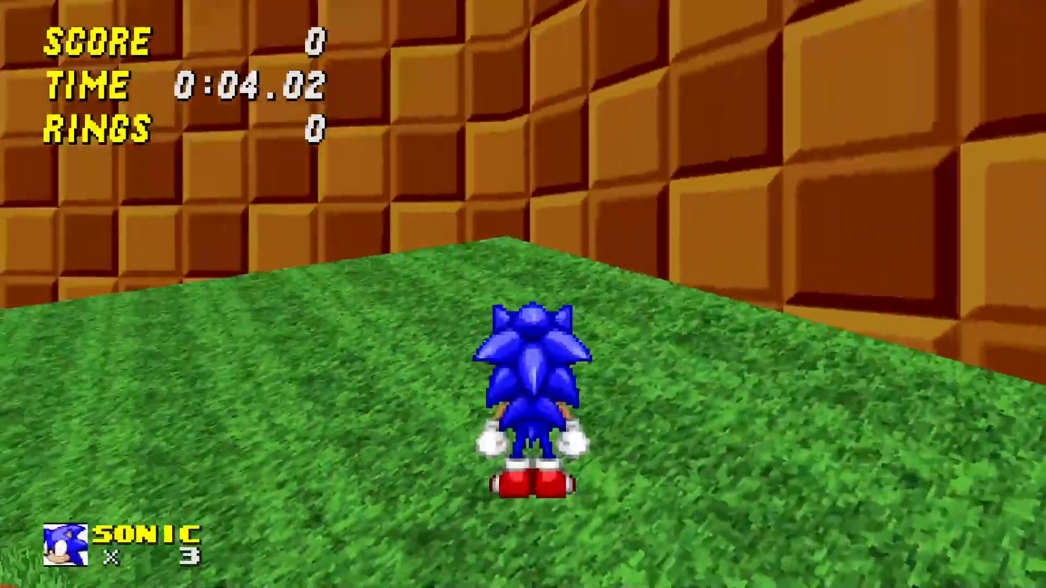
key(space)
key(d)
key(w)
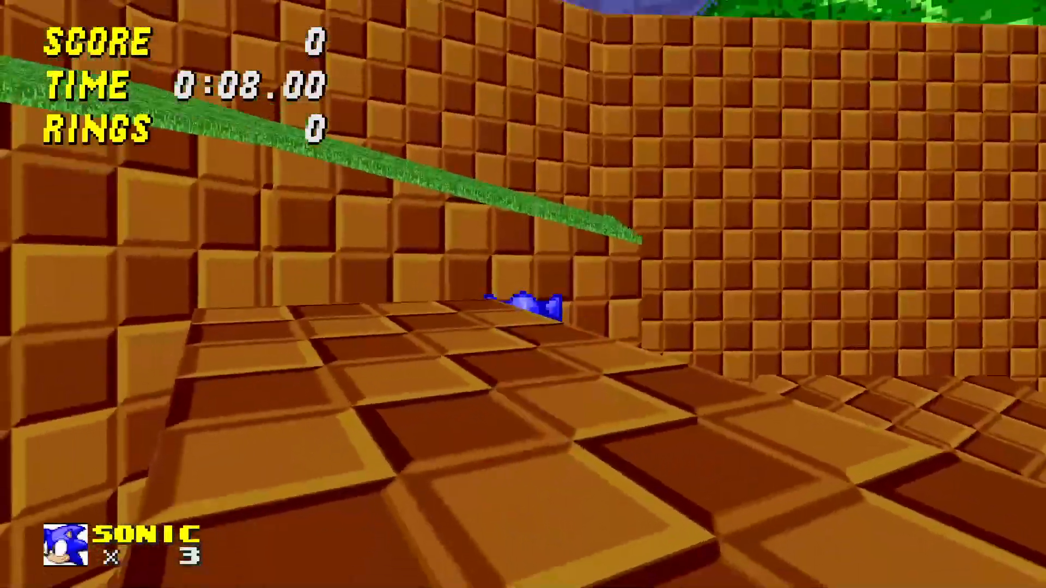
key(a)
key(w)
key(w)
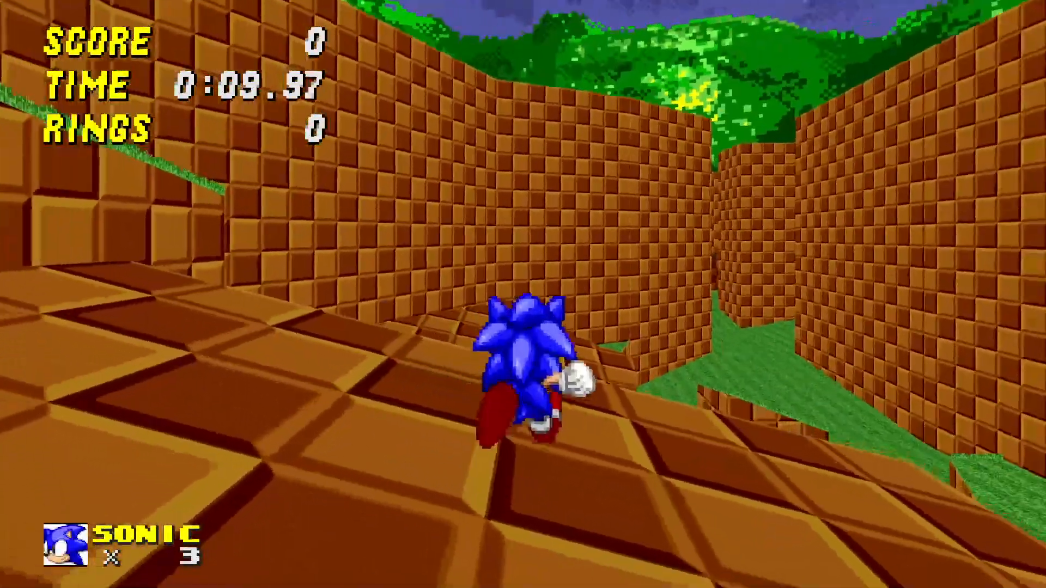
Run and jump around the room's floor in the playtest to view the ledge, sloped blocks and grassy mound from several sides
key(space)
key(a)
key(space)
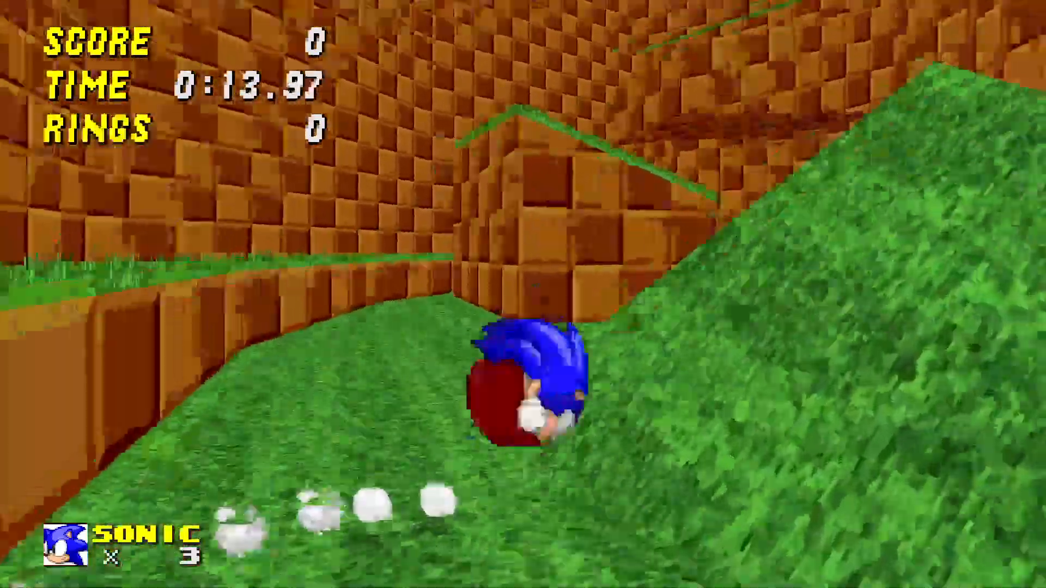
key(w)
key(a)
key(a)
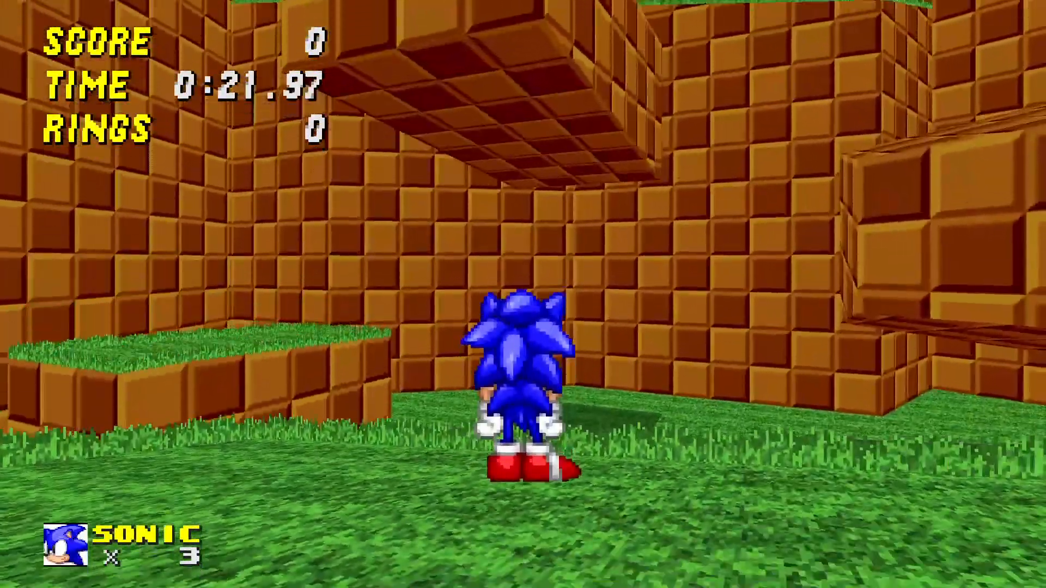
key(w)
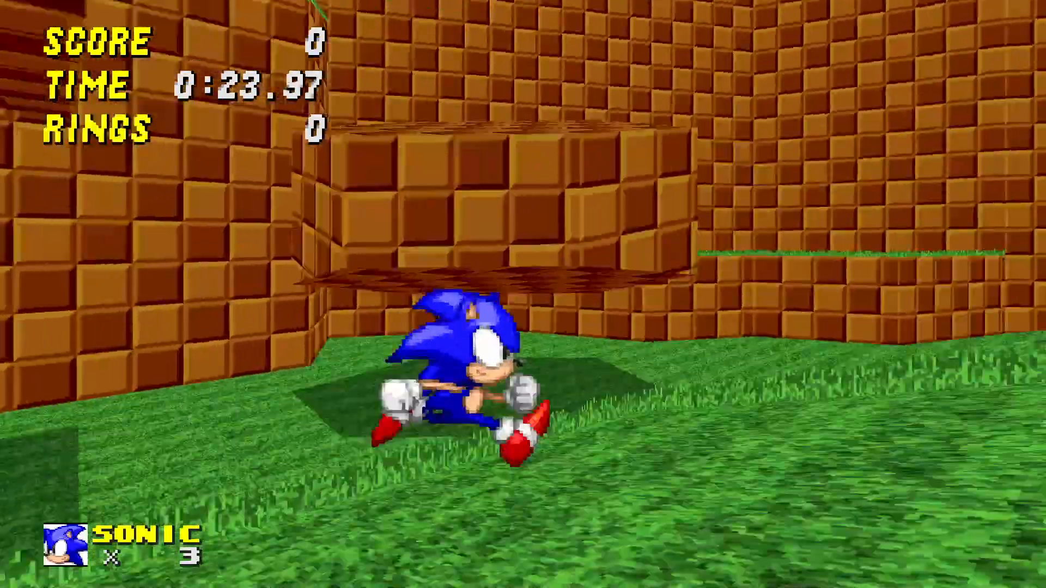
key(space)
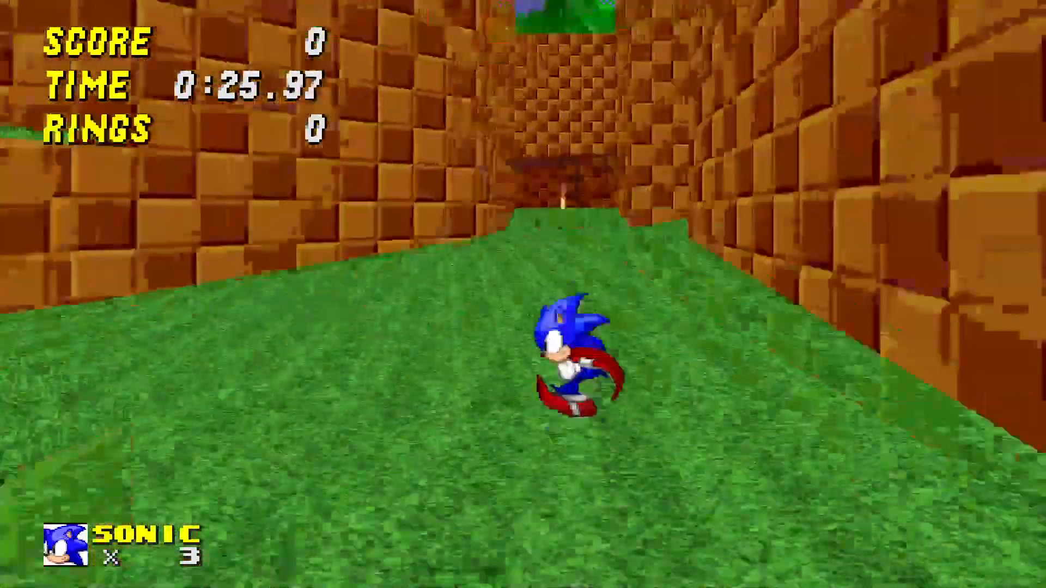
key(d)
key(a)
key(w)
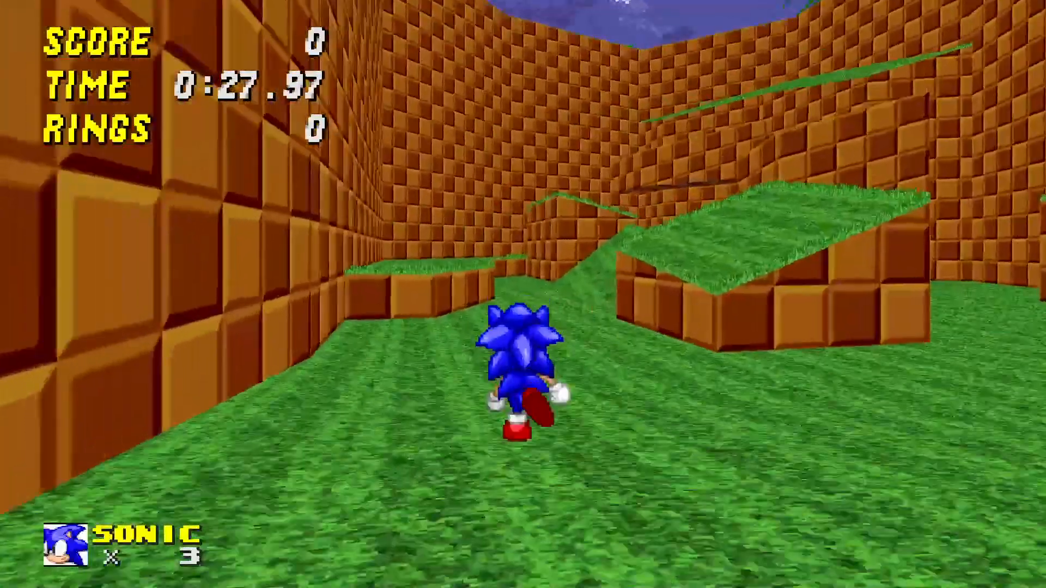
key(space)
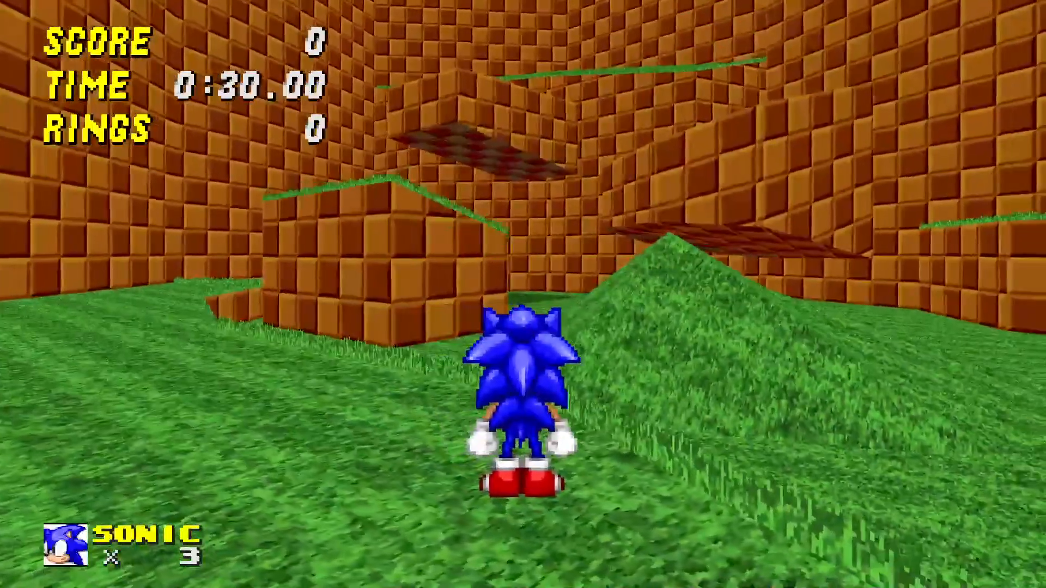